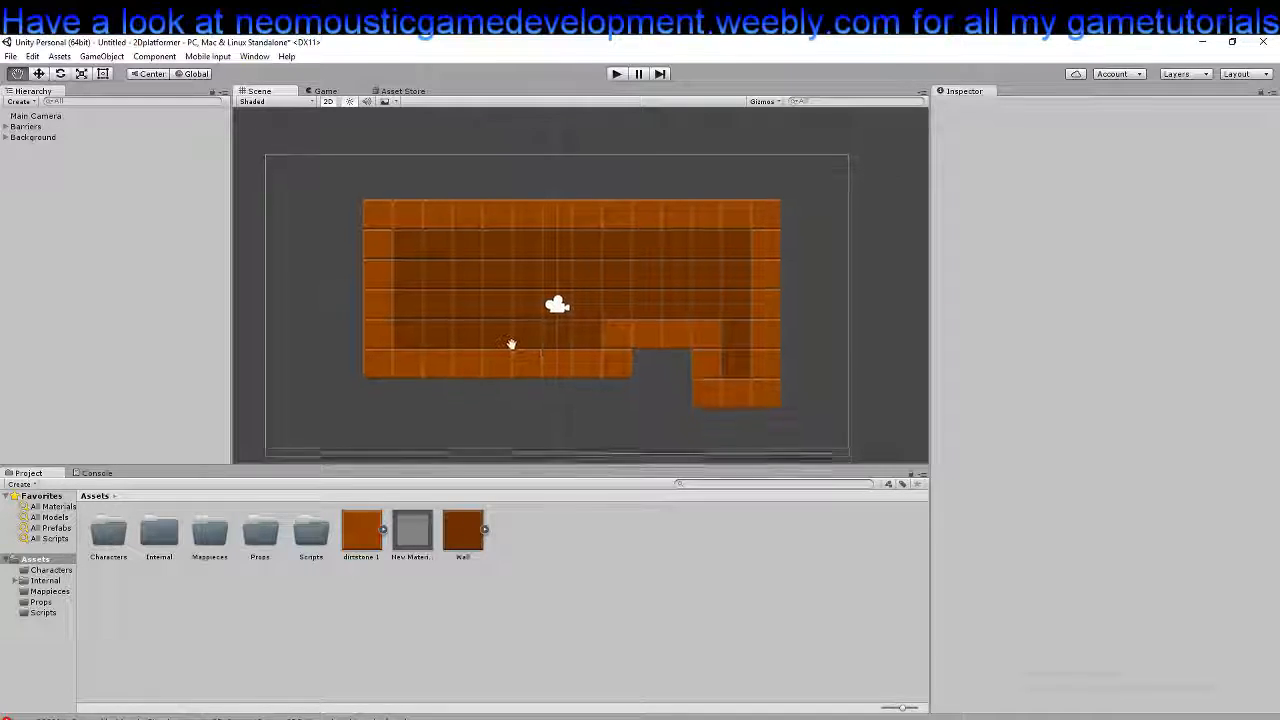
Inspect the tile level in the Scene view, focusing on the floor area where the raised platform begins
{"action": "scroll", "coordinate": [490, 351], "scroll_direction": "up", "scroll_amount": 2}
{"action": "scroll", "coordinate": [489, 352], "scroll_direction": "up", "scroll_amount": 1}
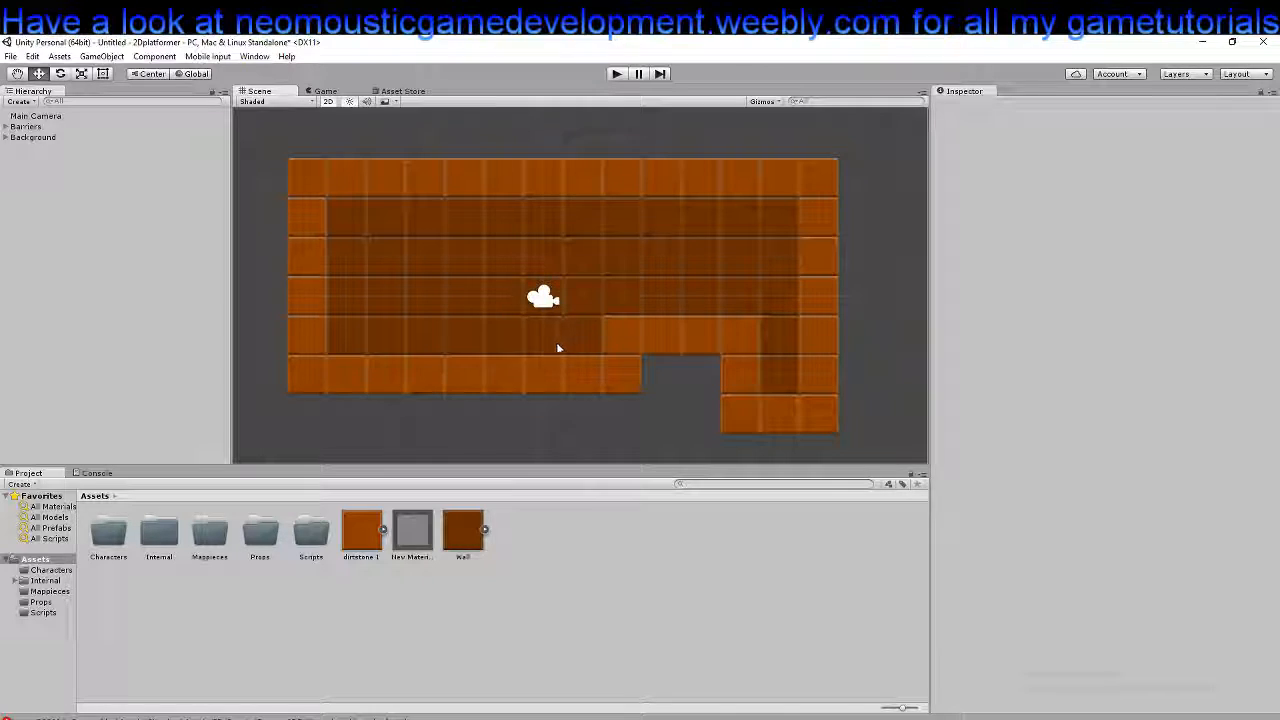
{"action": "scroll", "coordinate": [541, 328], "scroll_direction": "up", "scroll_amount": 5}
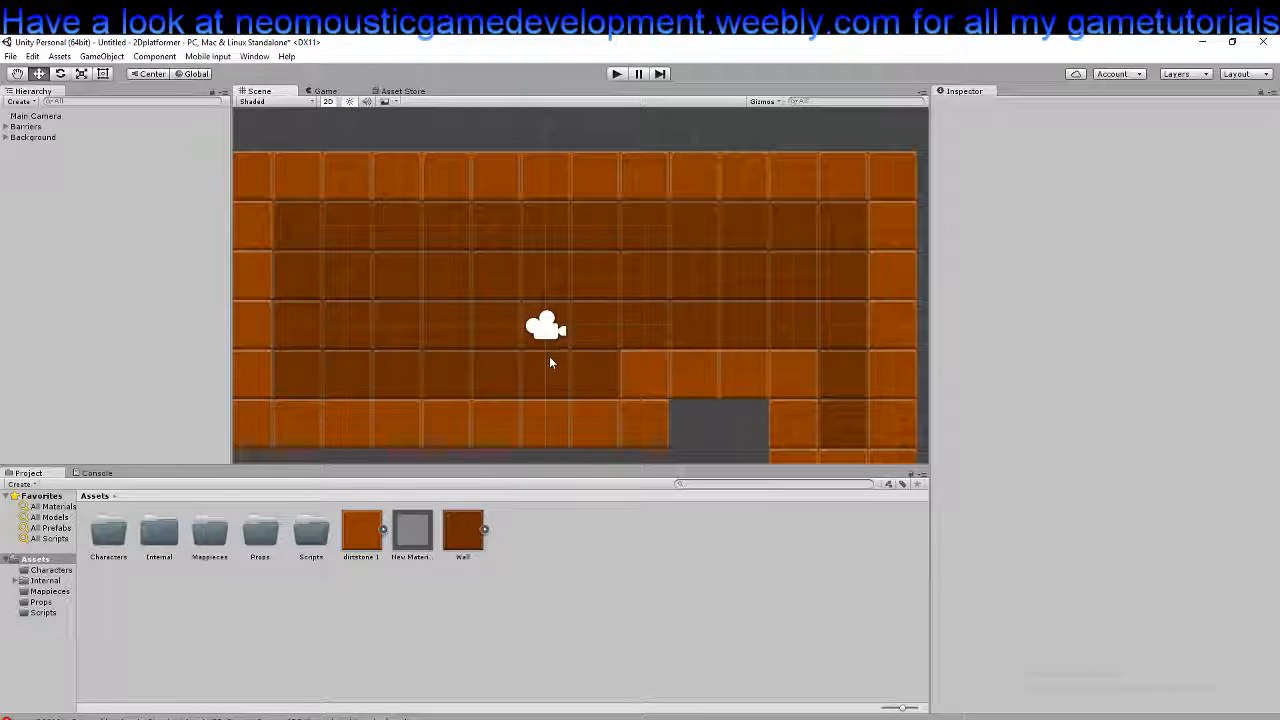
{"action": "left_click_drag", "start_coordinate": [488, 375], "coordinate": [565, 340]}
{"action": "left_click_drag", "start_coordinate": [703, 280], "coordinate": [634, 311]}
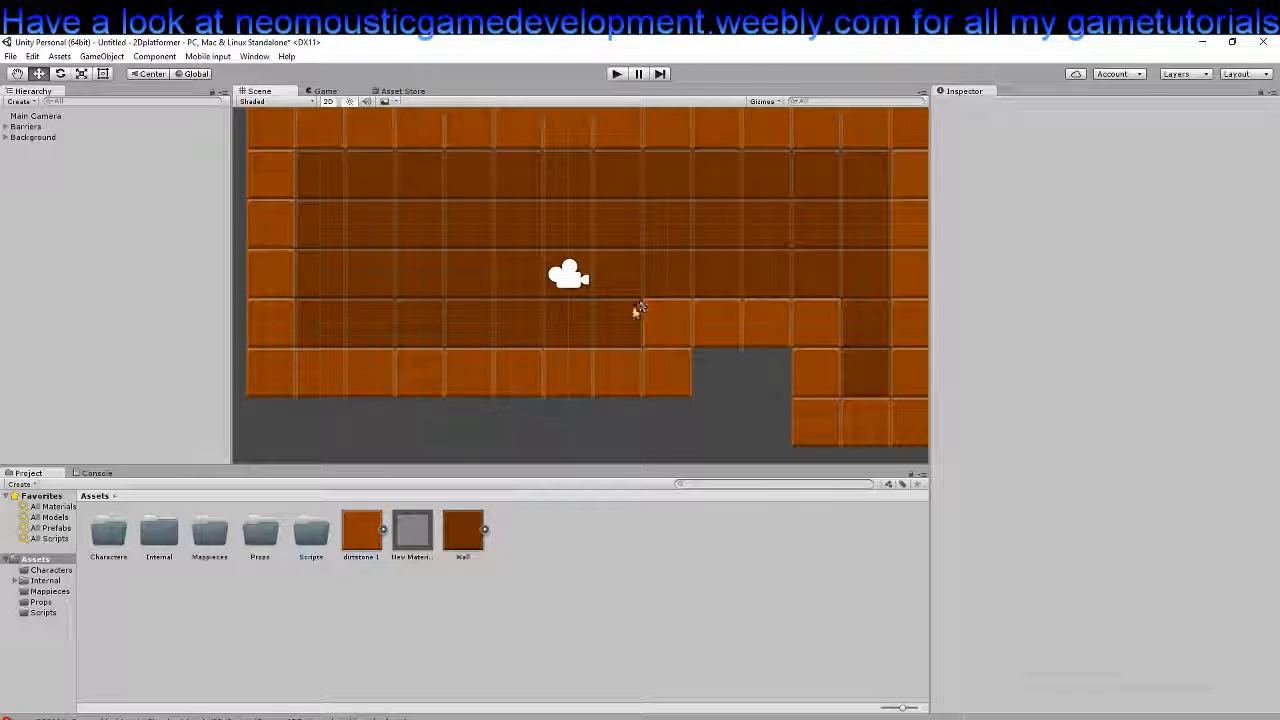
{"action": "scroll", "coordinate": [619, 327], "scroll_direction": "up", "scroll_amount": 3}
{"action": "left_click_drag", "start_coordinate": [660, 328], "coordinate": [612, 344]}
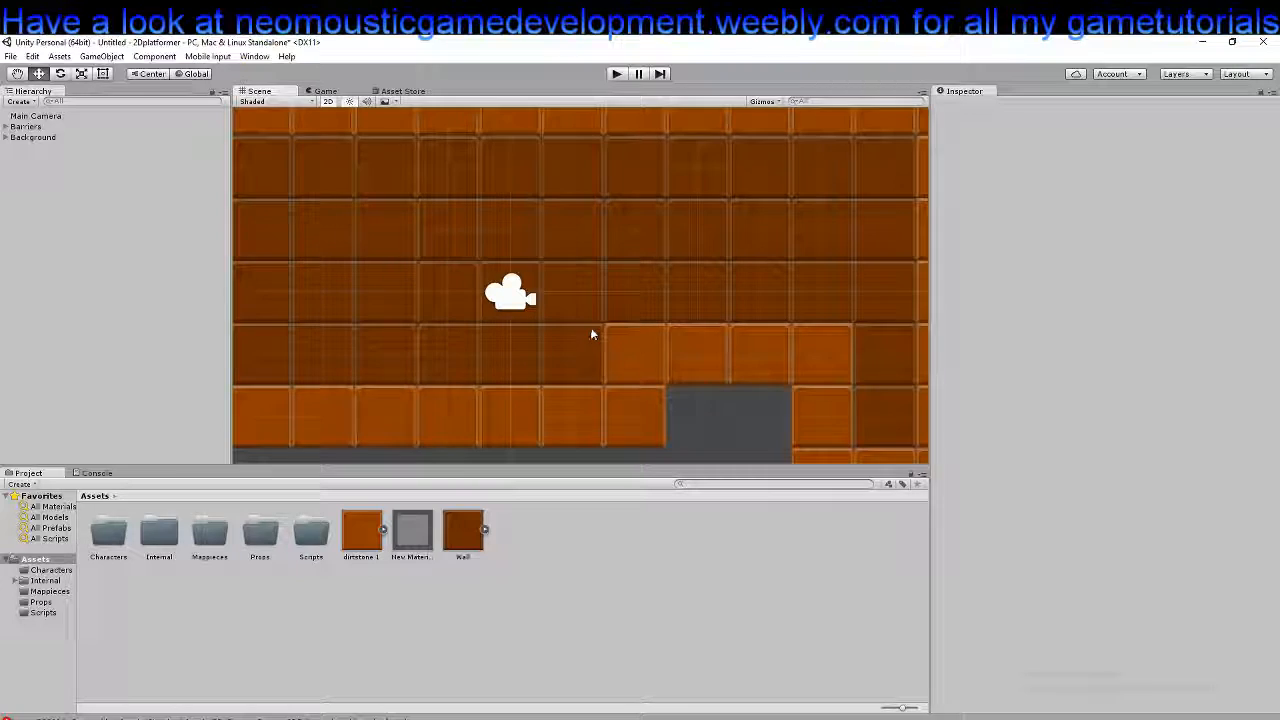
{"action": "left_click_drag", "start_coordinate": [558, 386], "coordinate": [606, 323]}
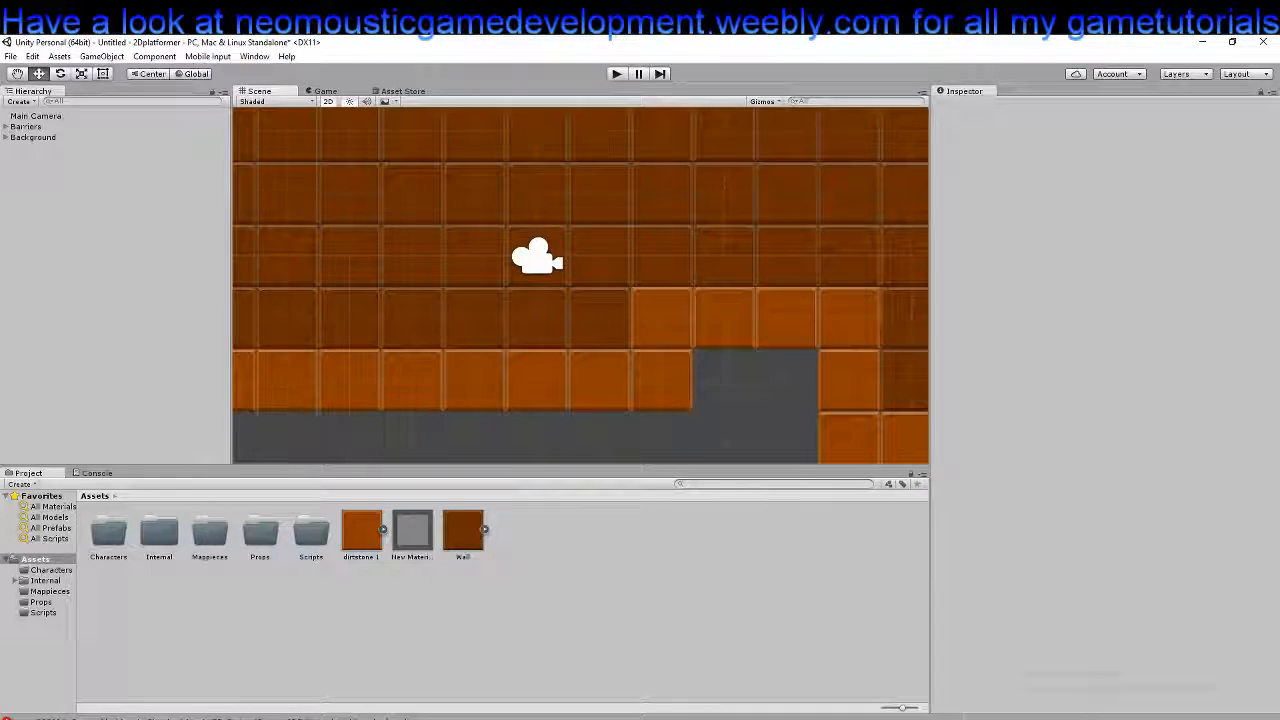
Switch to GIMP and create a new 100 × 100 px RGB image filled with transparency, with the comment cleared
{"action": "left_click", "coordinate": [386, 692]}
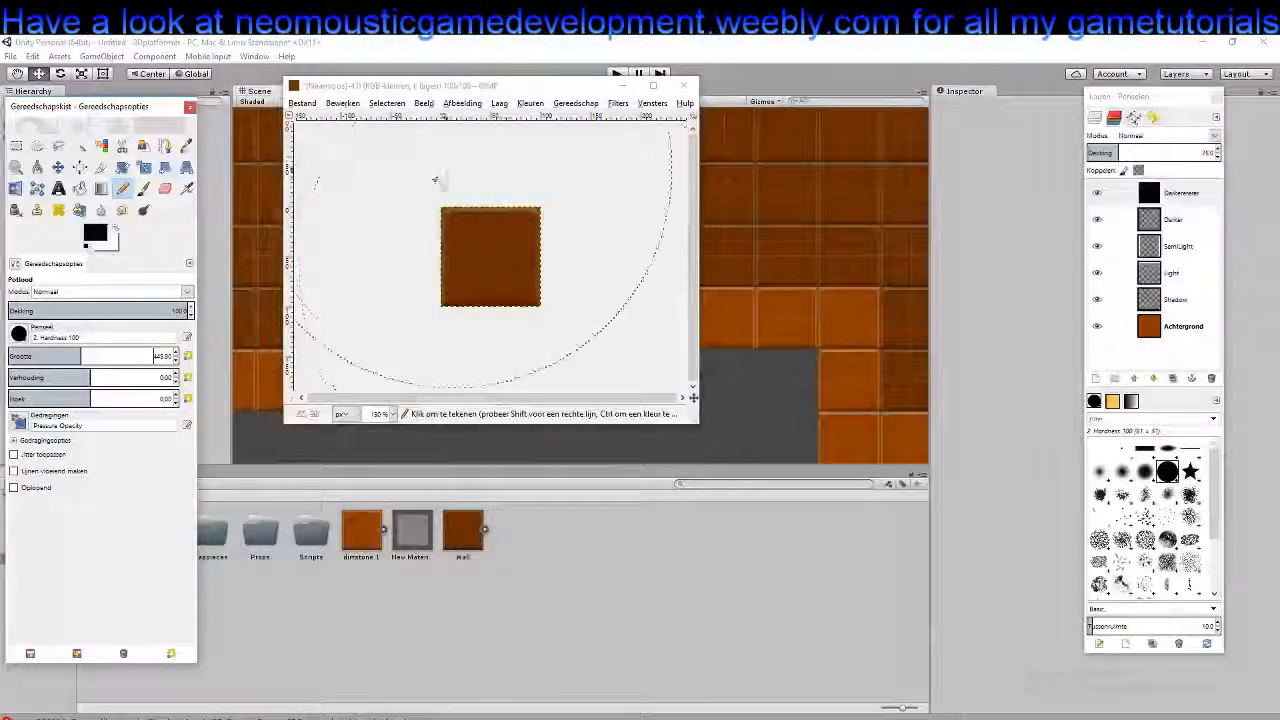
{"action": "left_click", "coordinate": [302, 103]}
{"action": "left_click", "coordinate": [331, 120]}
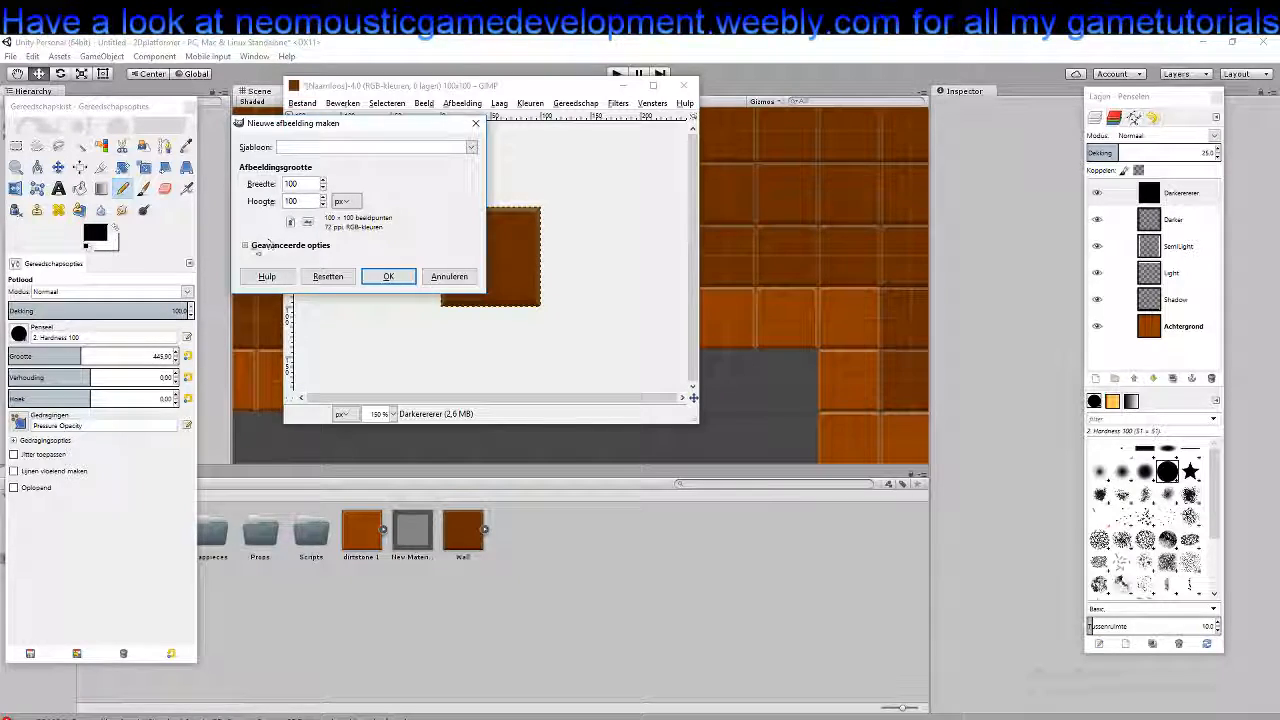
{"action": "left_click", "coordinate": [268, 245]}
{"action": "left_click", "coordinate": [320, 317]}
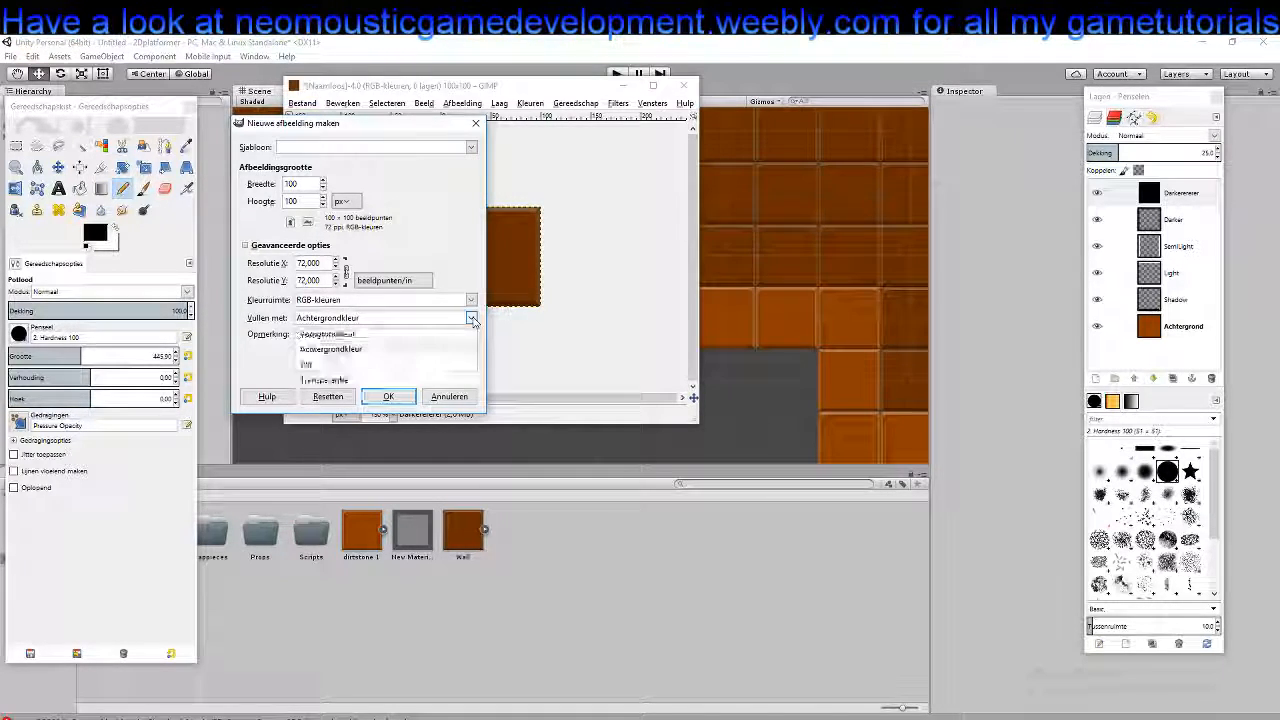
{"action": "left_click", "coordinate": [342, 379]}
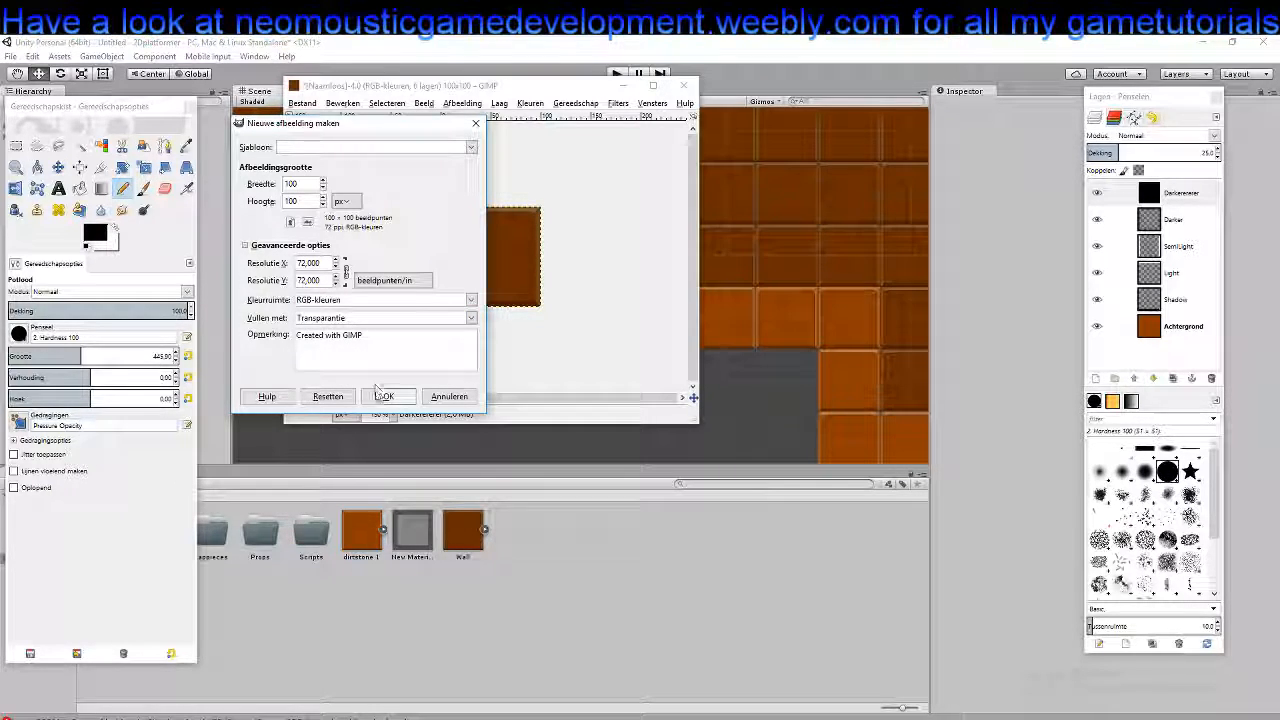
{"action": "left_click_drag", "start_coordinate": [372, 334], "coordinate": [264, 336]}
{"action": "key", "text": "BackSpace"}
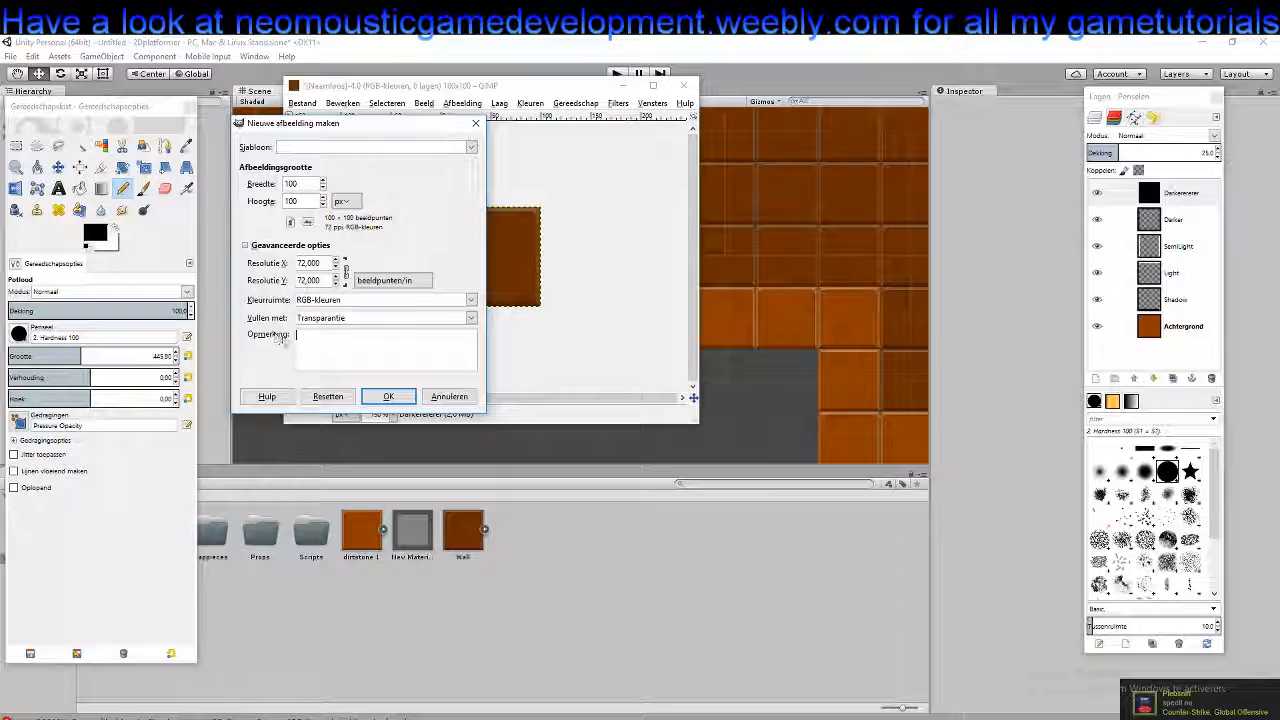
{"action": "left_click", "coordinate": [388, 396]}
Reposition and heighten the new image's window, and zoom in on its transparent canvas
{"action": "left_click_drag", "start_coordinate": [370, 114], "coordinate": [729, 197]}
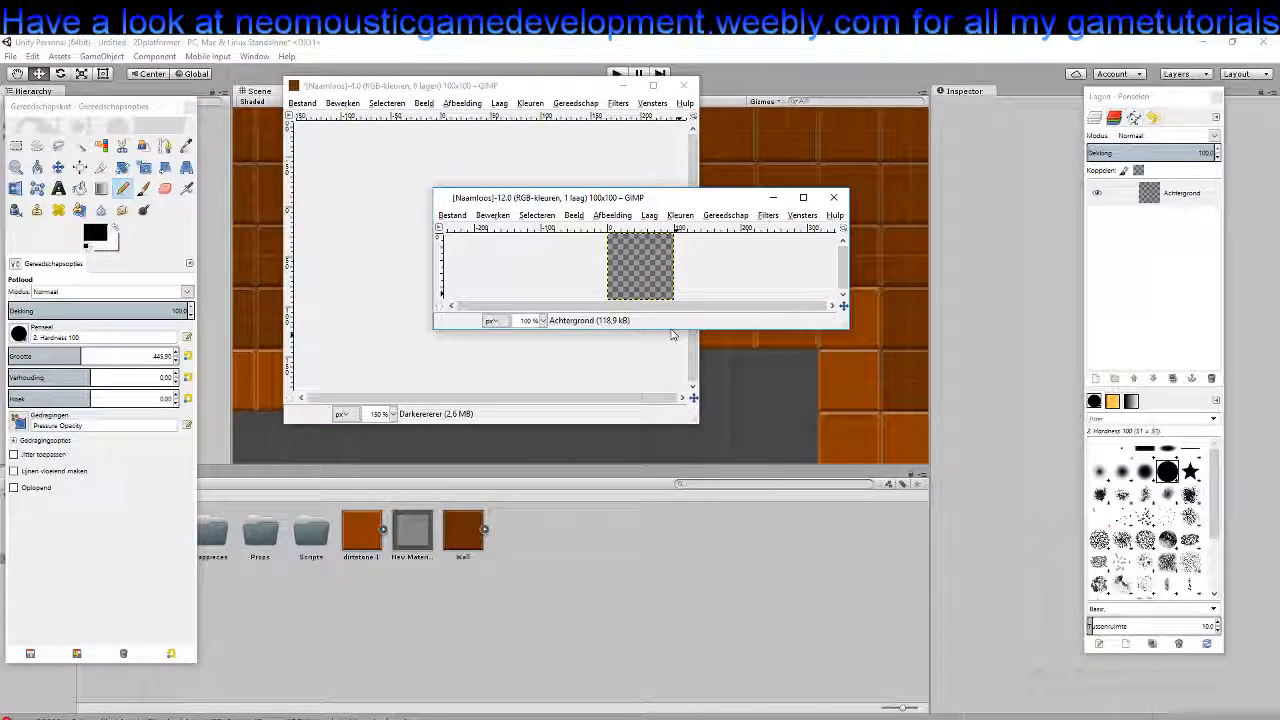
{"action": "left_click_drag", "start_coordinate": [670, 329], "coordinate": [672, 509]}
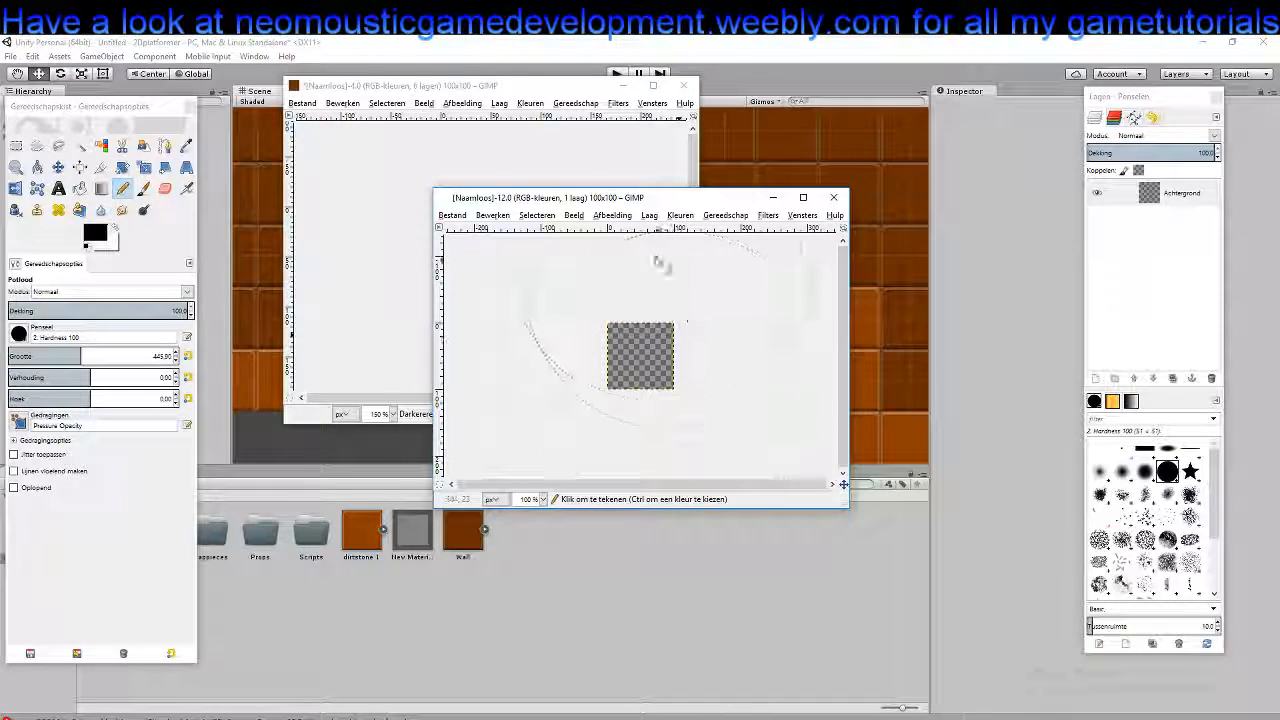
{"action": "left_click_drag", "start_coordinate": [650, 197], "coordinate": [546, 150]}
{"action": "scroll", "coordinate": [530, 291], "scroll_direction": "up", "scroll_amount": 2}
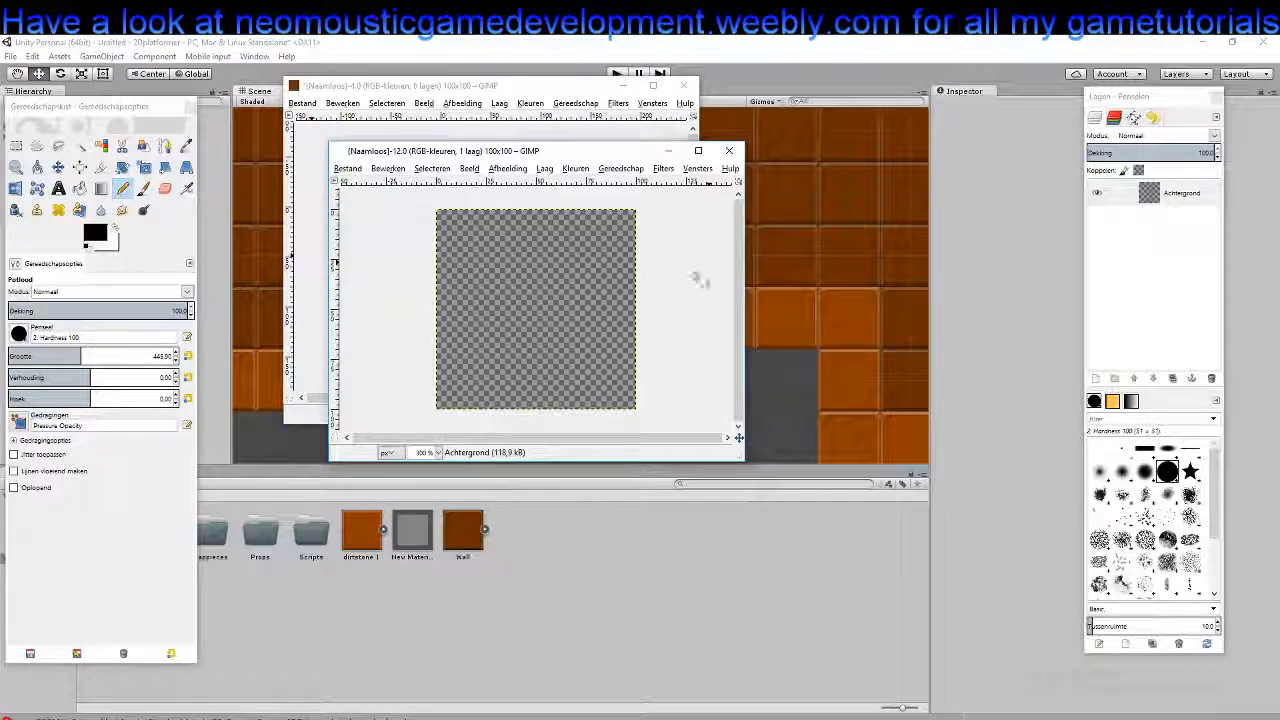
Set the Pencil tool's brush size to 2
{"action": "left_click_drag", "start_coordinate": [70, 356], "coordinate": [4, 355]}
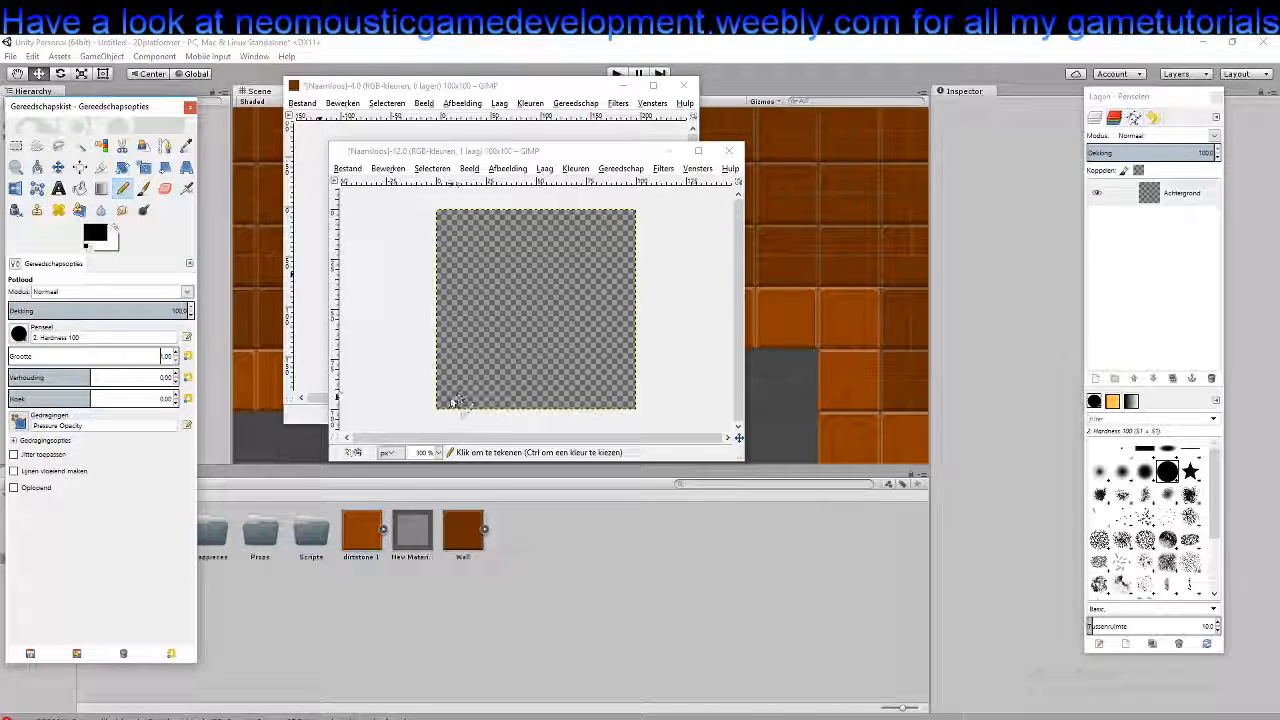
{"action": "scroll", "coordinate": [163, 358], "scroll_direction": "up", "scroll_amount": 1}
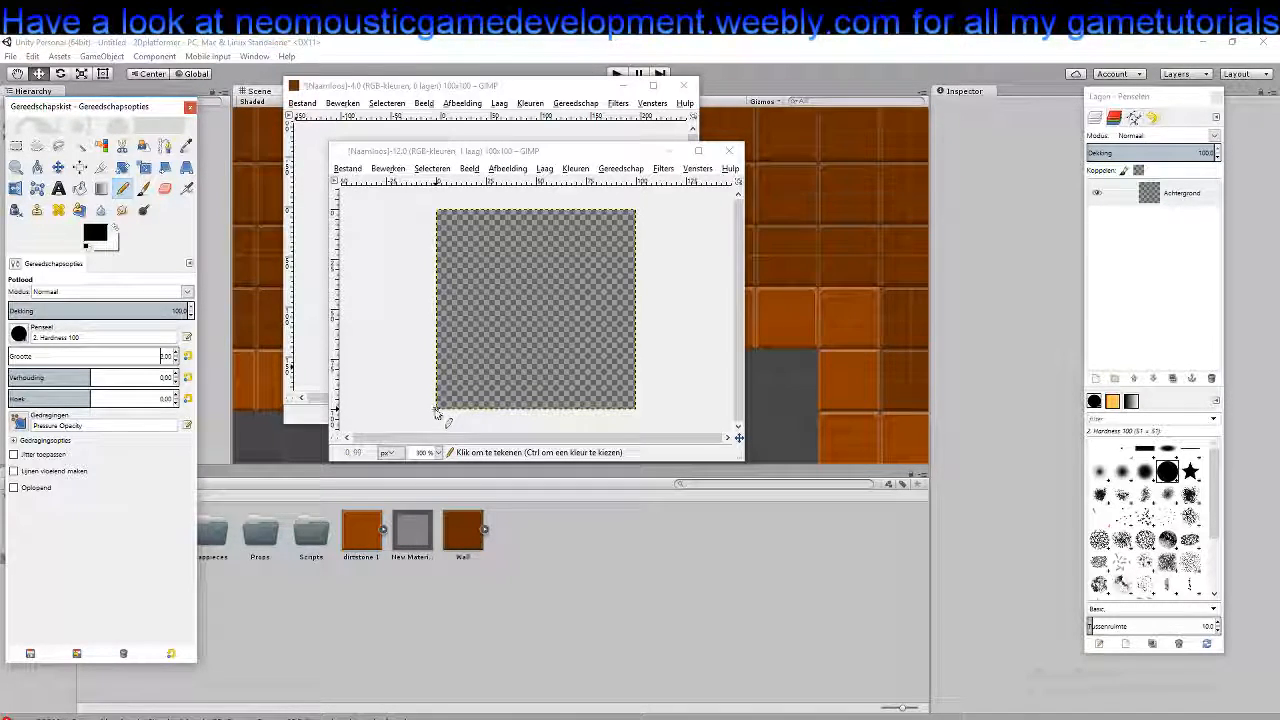
{"action": "scroll", "coordinate": [440, 412], "scroll_direction": "up", "scroll_amount": 1}
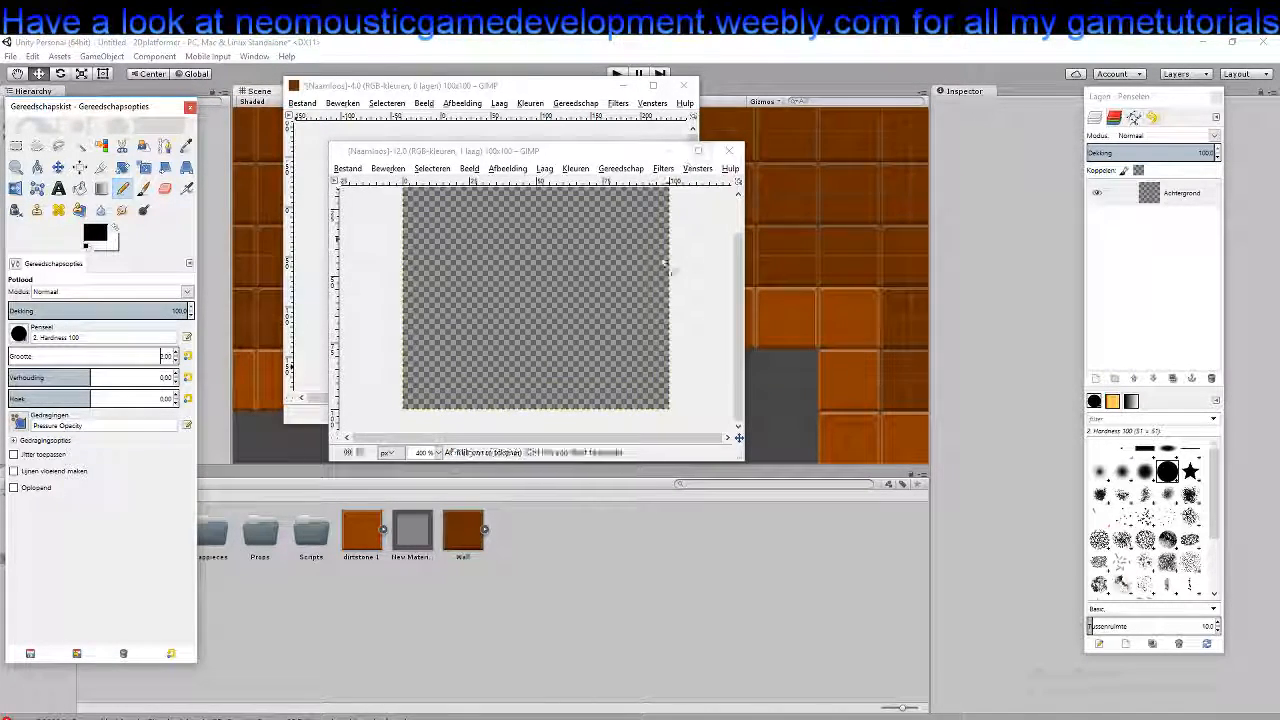
Enlarge the image window in both directions and zoom to 800% so the whole canvas fits
{"action": "left_click", "coordinate": [577, 460]}
{"action": "left_click_drag", "start_coordinate": [577, 460], "coordinate": [577, 665]}
{"action": "left_click_drag", "start_coordinate": [744, 387], "coordinate": [997, 386]}
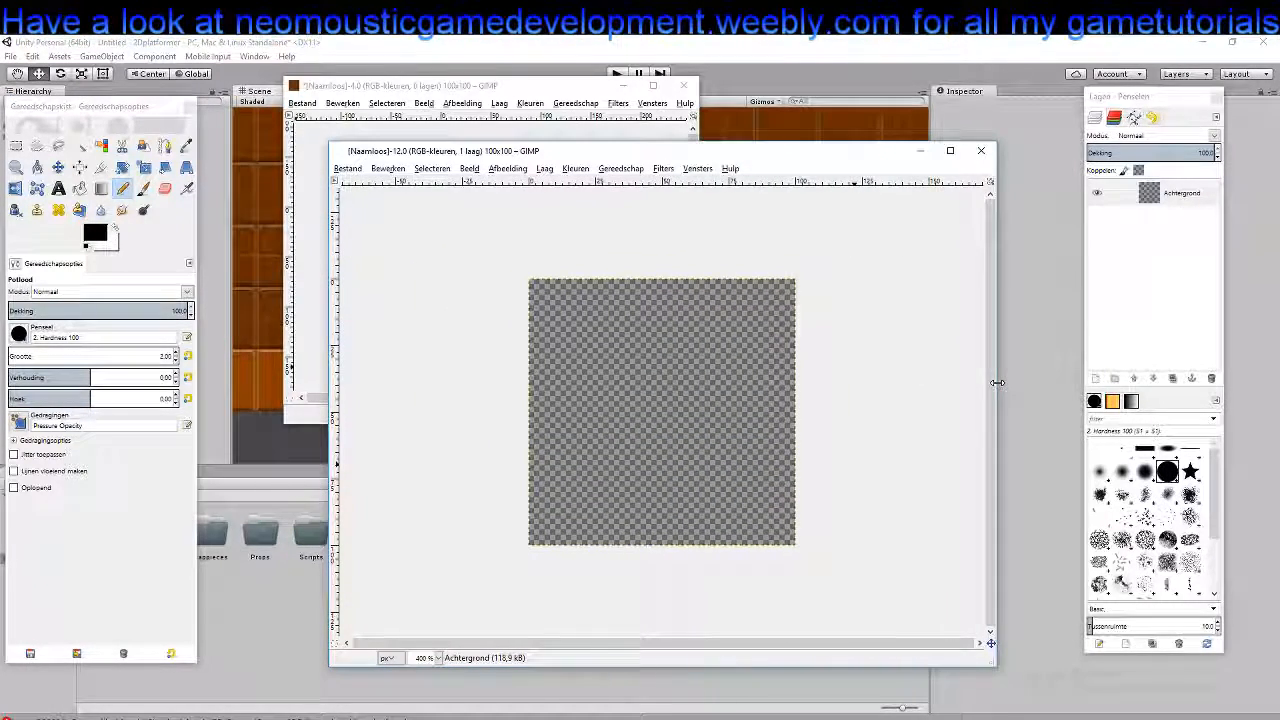
{"action": "key", "text": "4"}
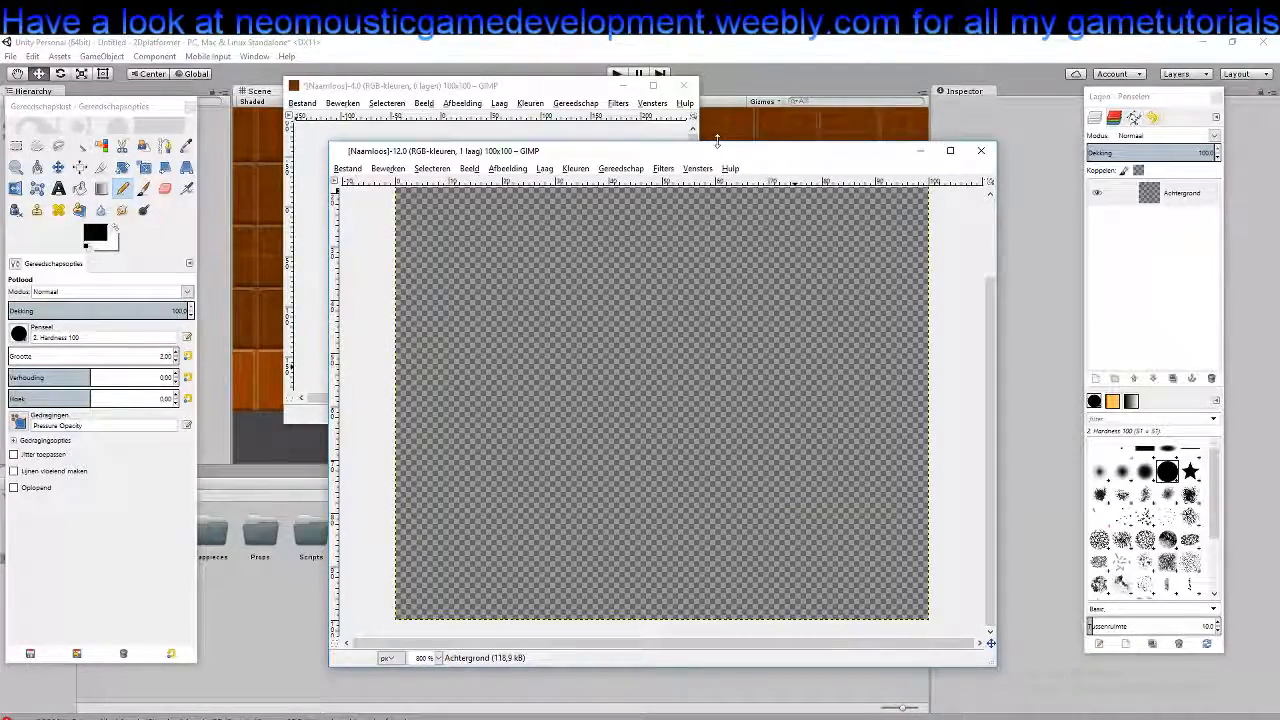
{"action": "left_click_drag", "start_coordinate": [717, 142], "coordinate": [717, 70]}
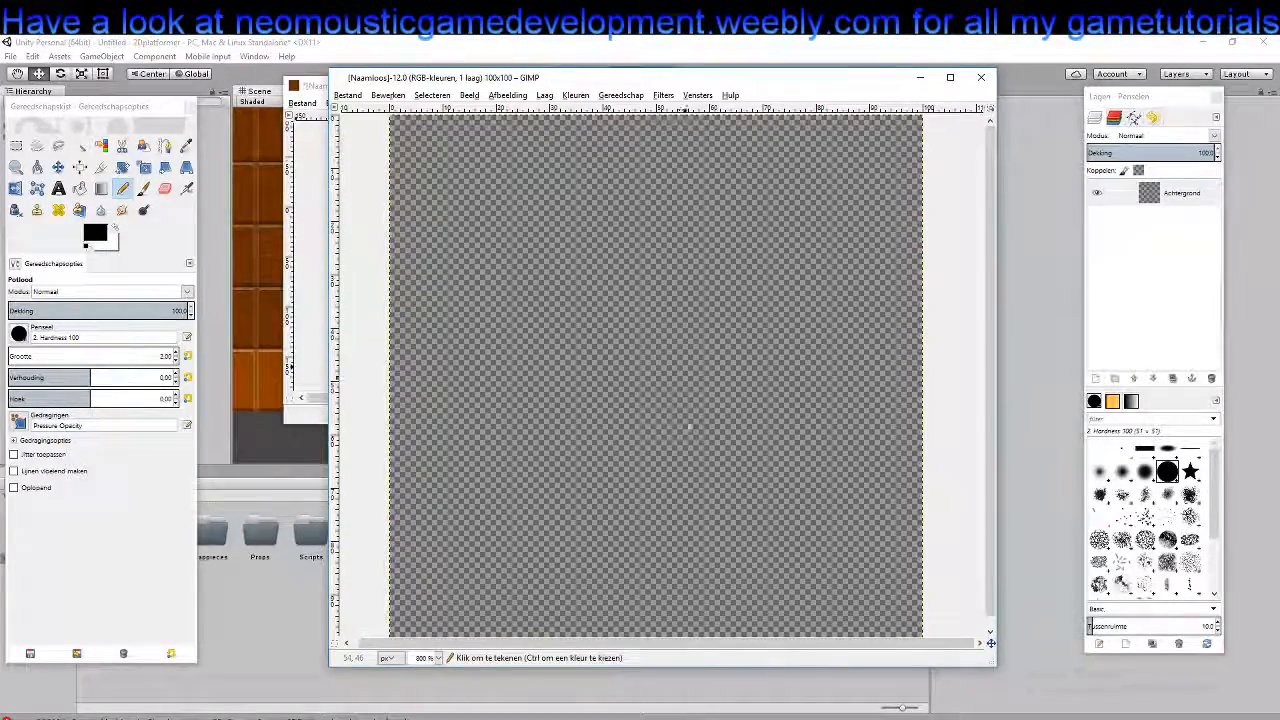
{"action": "left_click_drag", "start_coordinate": [655, 668], "coordinate": [655, 698]}
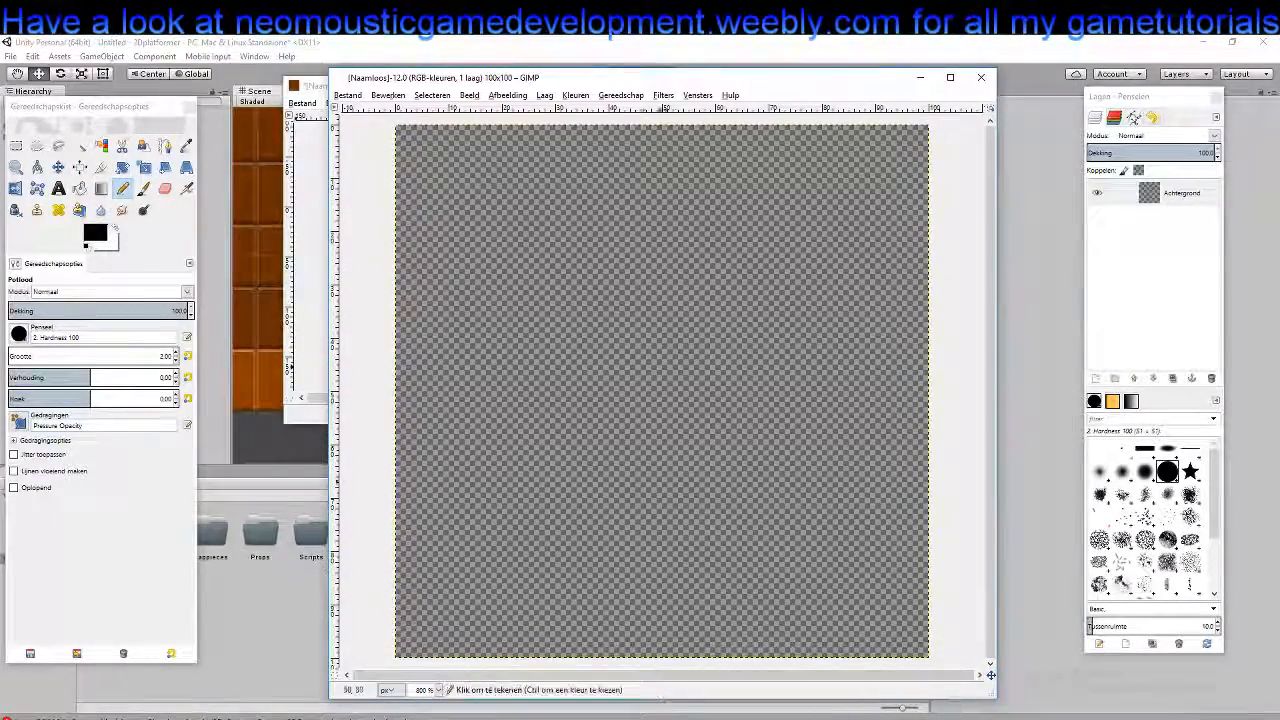
Draw a thick straight black diagonal line from the canvas's lower-left corner to its upper-right corner with the Pencil
{"action": "left_click", "coordinate": [408, 652]}
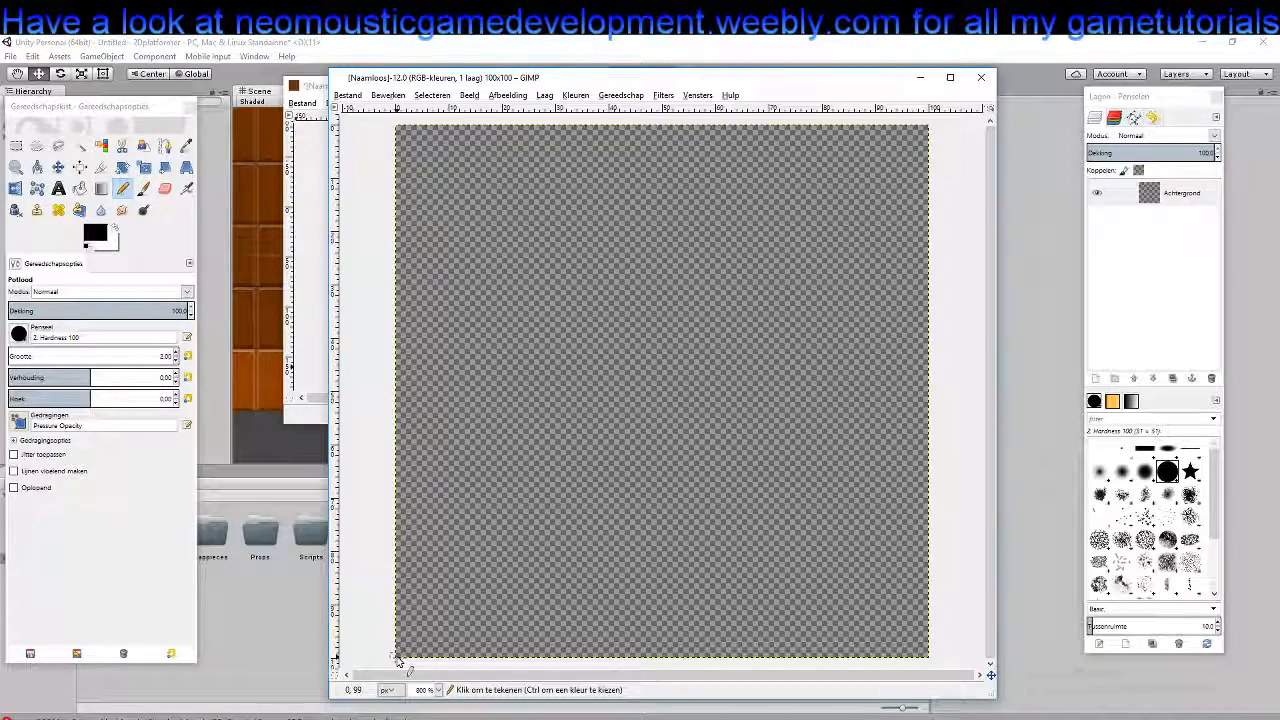
{"action": "left_click", "coordinate": [925, 128], "text": "shift"}
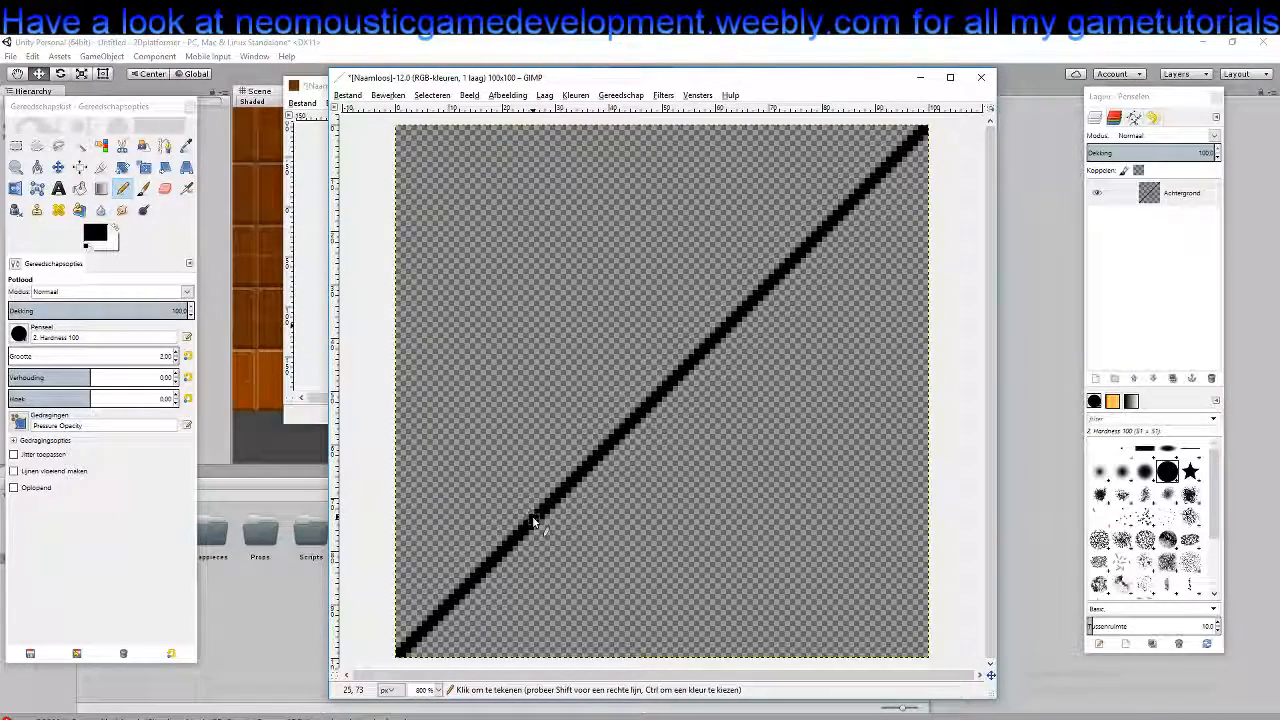
{"action": "scroll", "coordinate": [677, 396], "scroll_direction": "down", "scroll_amount": 4}
{"action": "scroll", "coordinate": [679, 396], "scroll_direction": "up", "scroll_amount": 4}
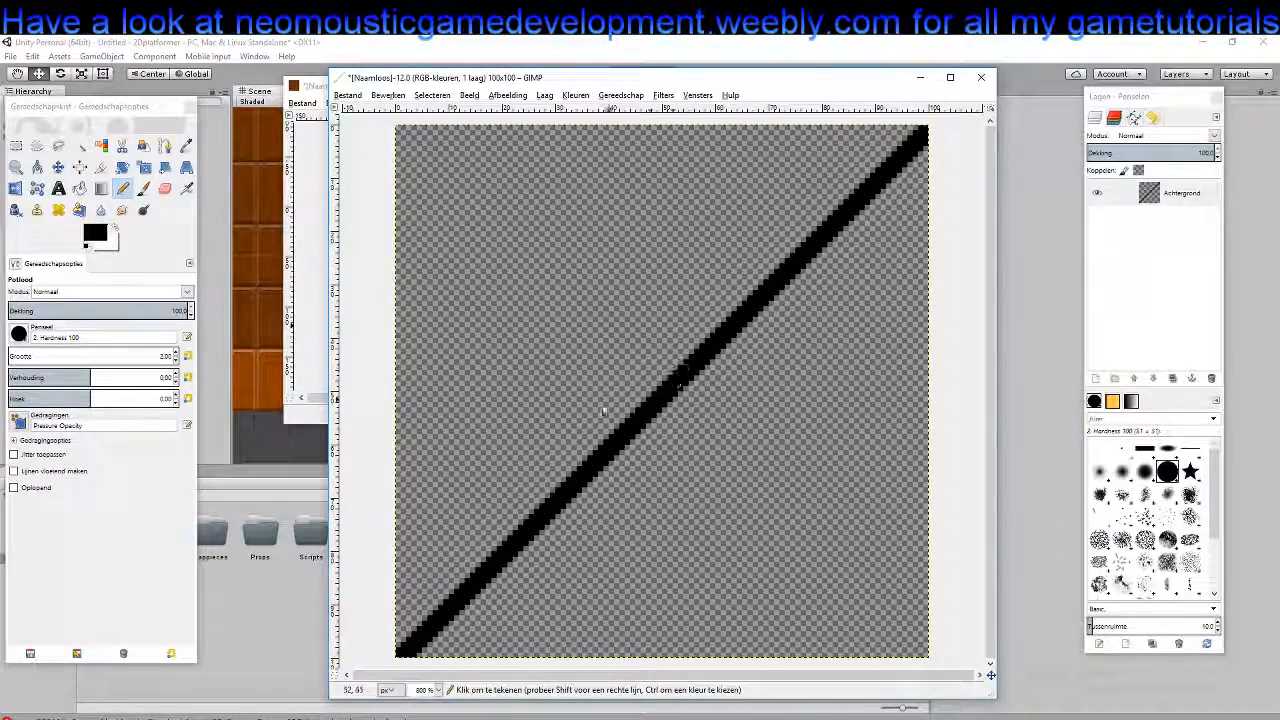
Export the image to the Desktop as Slope.png with the default PNG options
{"action": "left_click", "coordinate": [350, 96]}
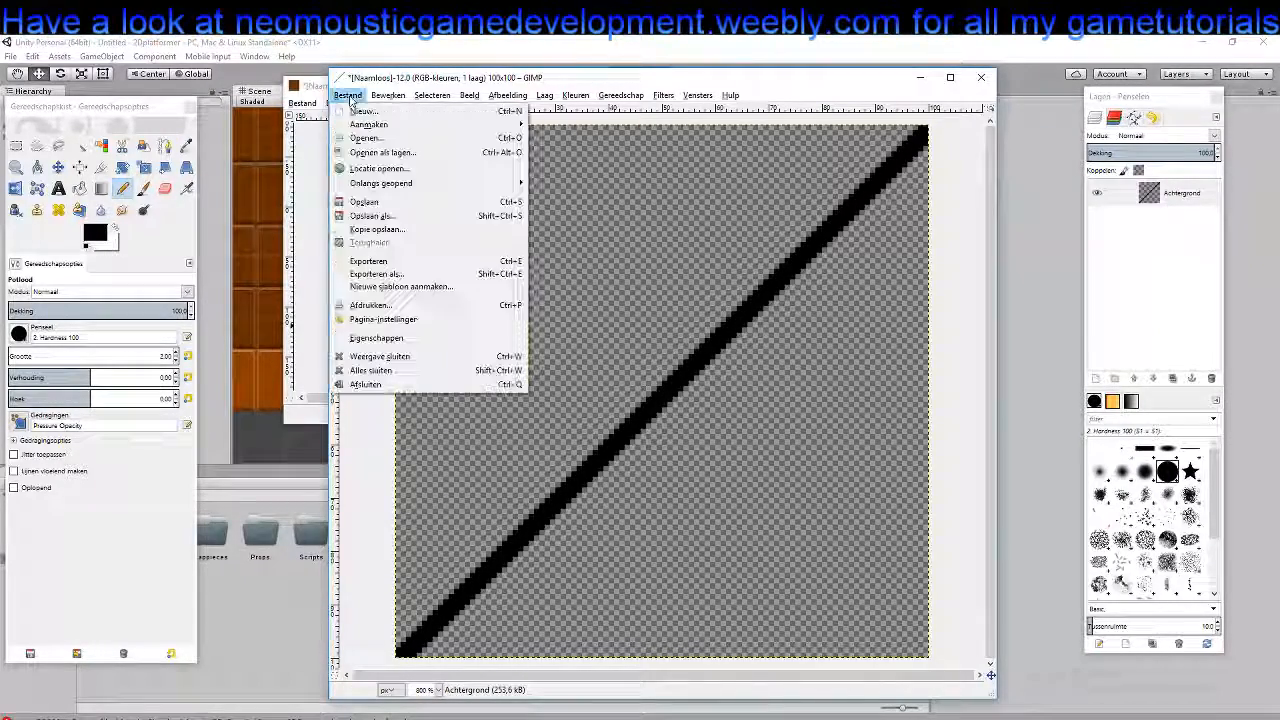
{"action": "left_click", "coordinate": [380, 274]}
{"action": "type", "text": "Slope.png"}
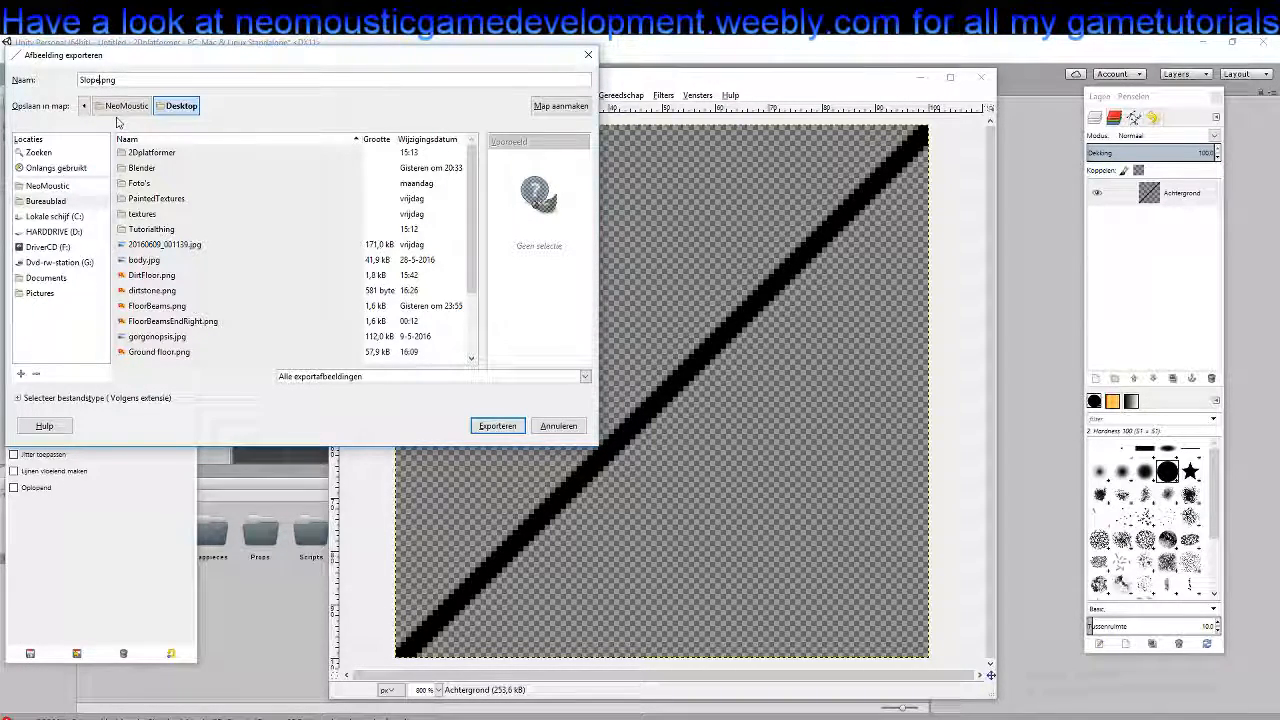
{"action": "left_click", "coordinate": [492, 427]}
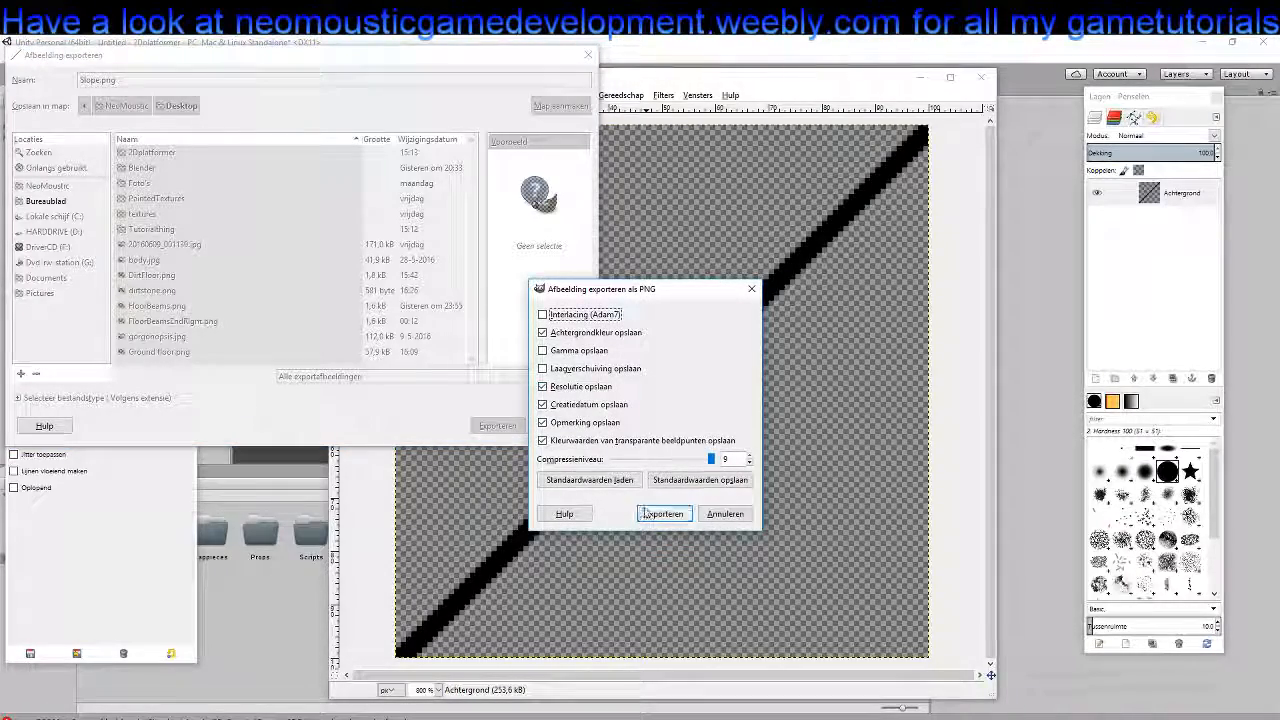
{"action": "left_click", "coordinate": [668, 515]}
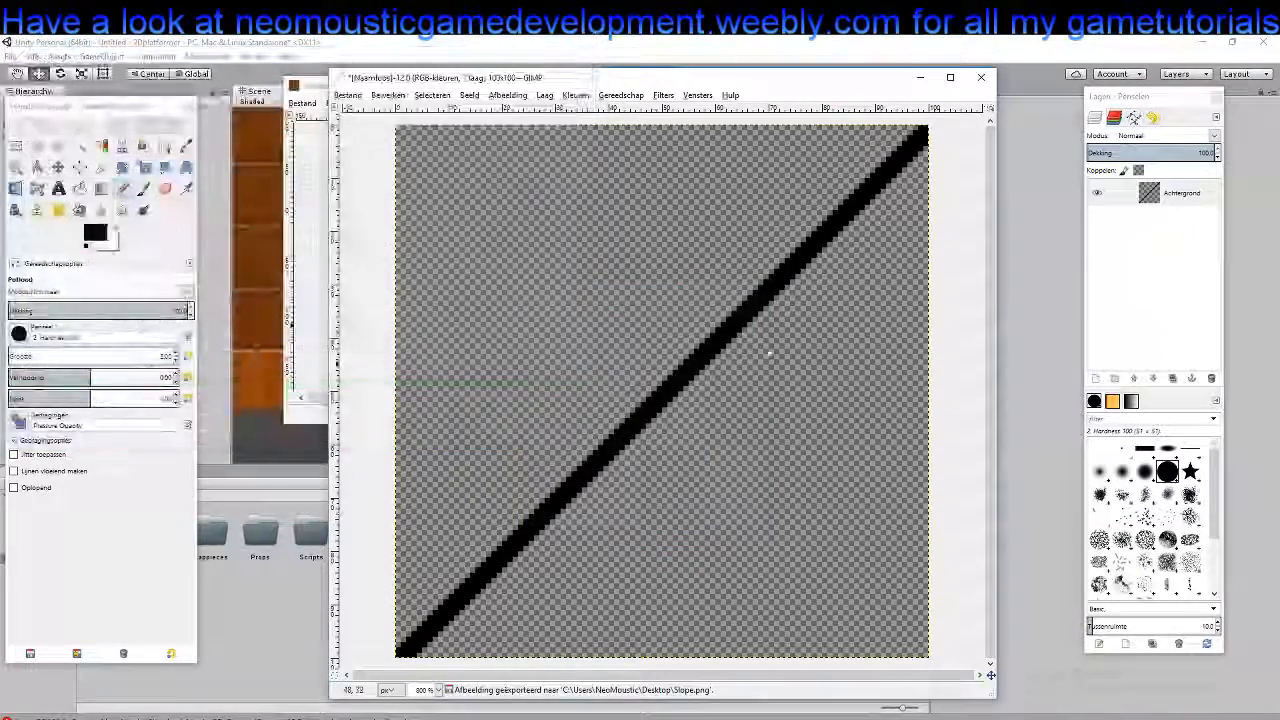
Add a new 100 × 100 px transparent layer named Wood
{"action": "right_click", "coordinate": [1150, 226]}
{"action": "left_click", "coordinate": [1079, 256]}
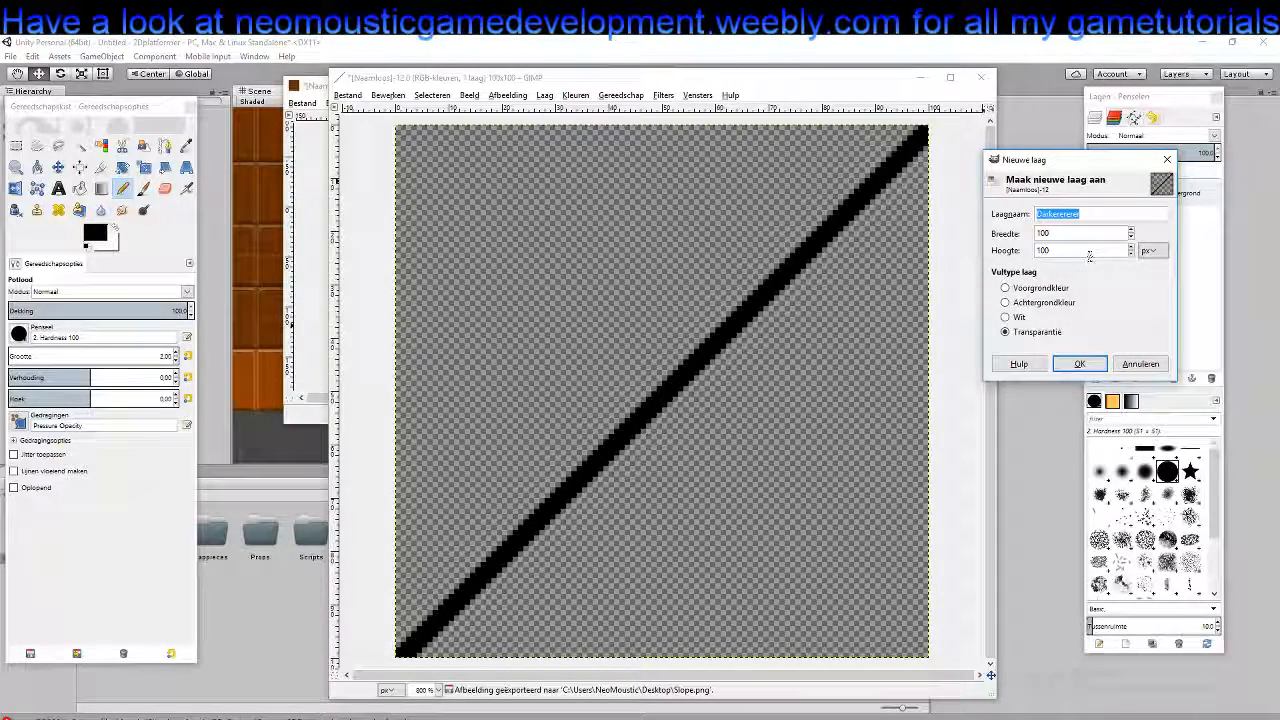
{"action": "type", "text": "Wood"}
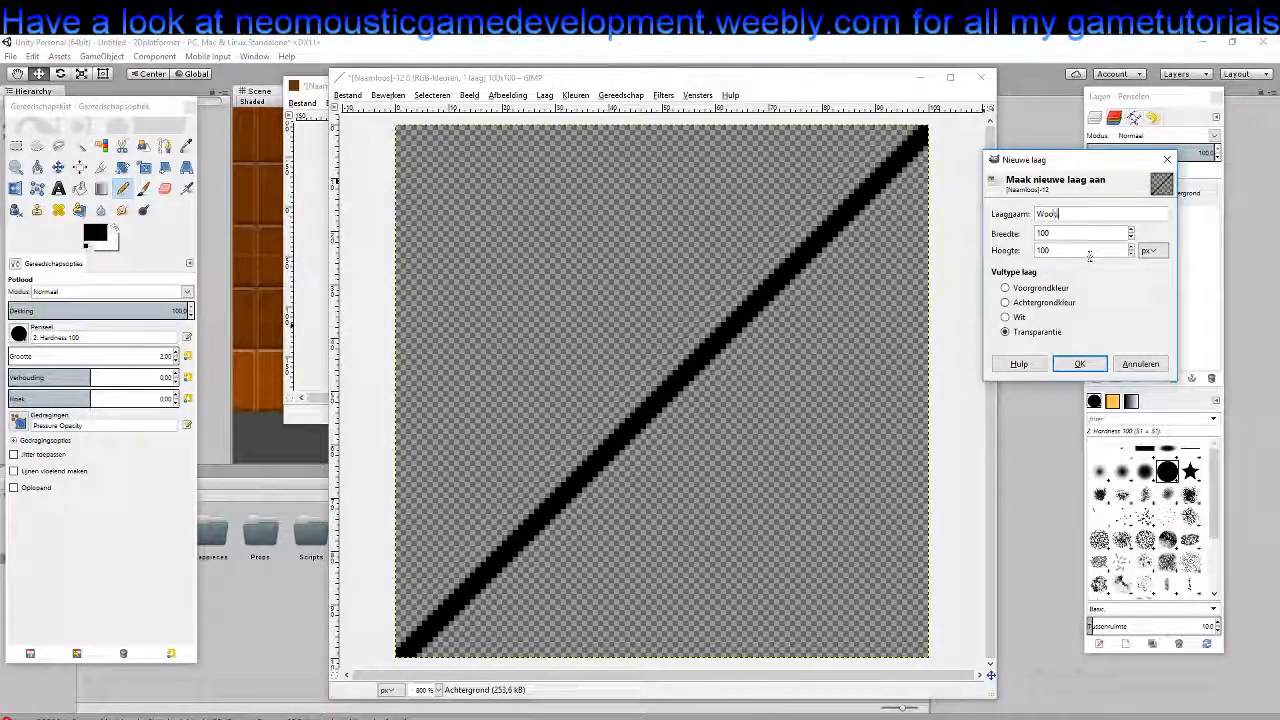
{"action": "key", "text": "Return"}
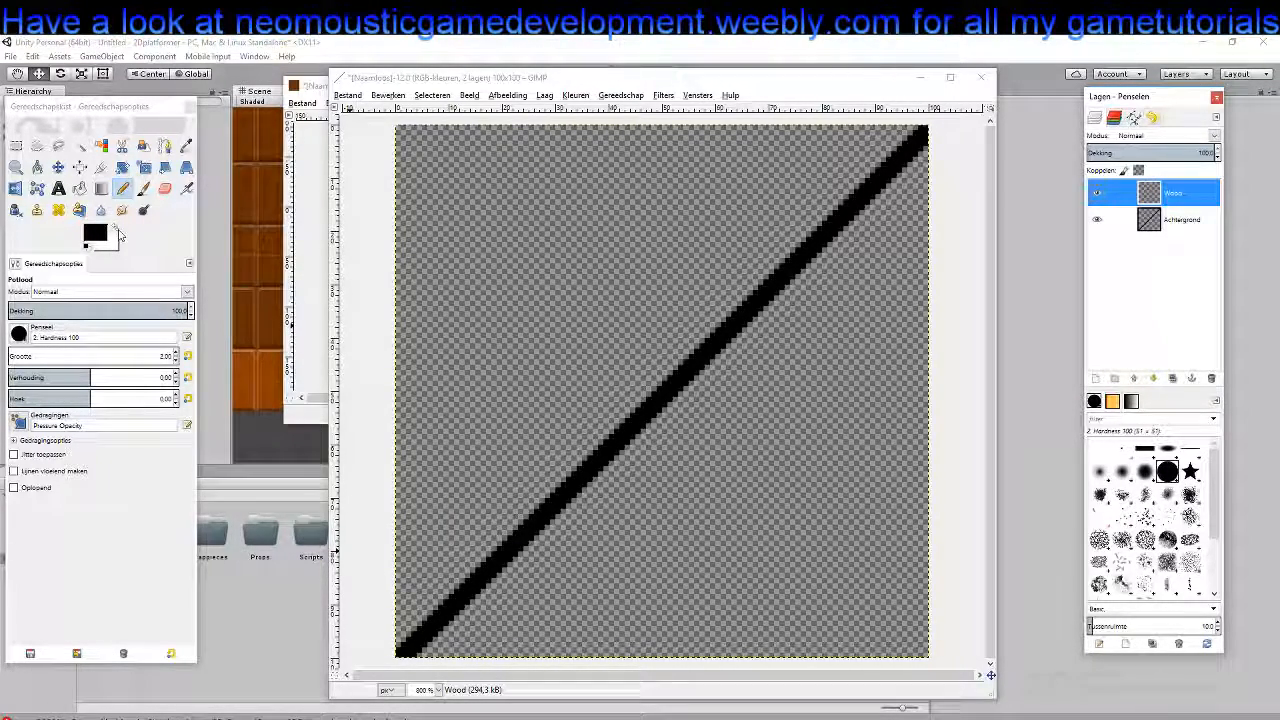
Change the foreground colour from black to an orange-brown wood tone
{"action": "left_click", "coordinate": [92, 240]}
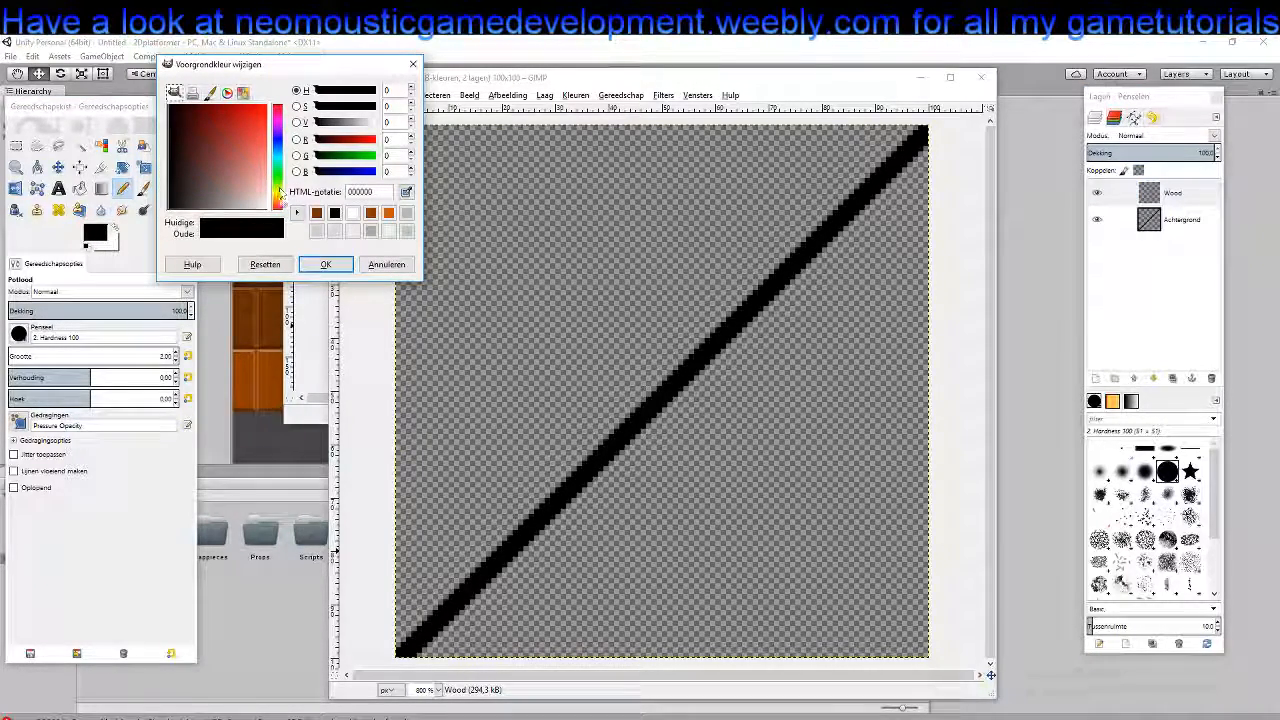
{"action": "left_click", "coordinate": [279, 204]}
{"action": "left_click_drag", "start_coordinate": [279, 201], "coordinate": [279, 198]}
{"action": "left_click_drag", "start_coordinate": [250, 136], "coordinate": [226, 104]}
{"action": "left_click_drag", "start_coordinate": [281, 200], "coordinate": [281, 207]}
{"action": "left_click_drag", "start_coordinate": [240, 119], "coordinate": [235, 101]}
{"action": "left_click", "coordinate": [325, 264]}
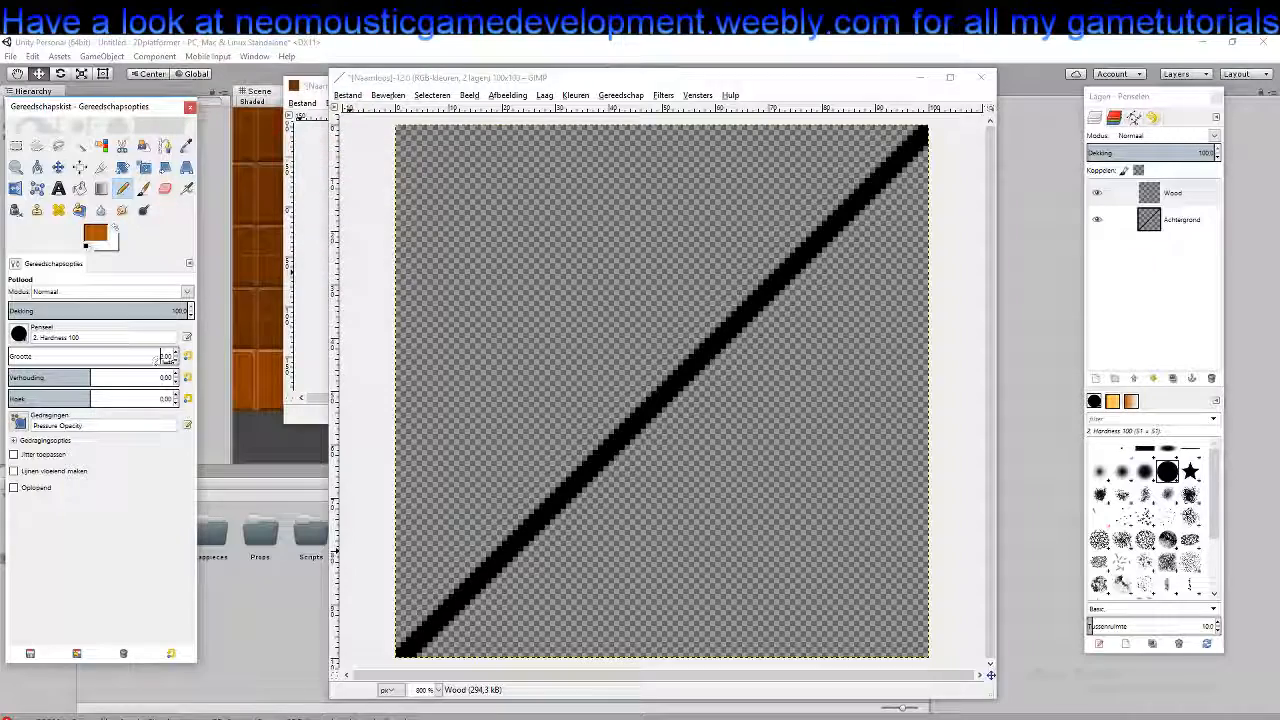
Draw 1 px Pencil marks about 13 px long along both canvas edges from the lower-left and upper-right corners on the Wood layer
{"action": "left_click", "coordinate": [398, 598]}
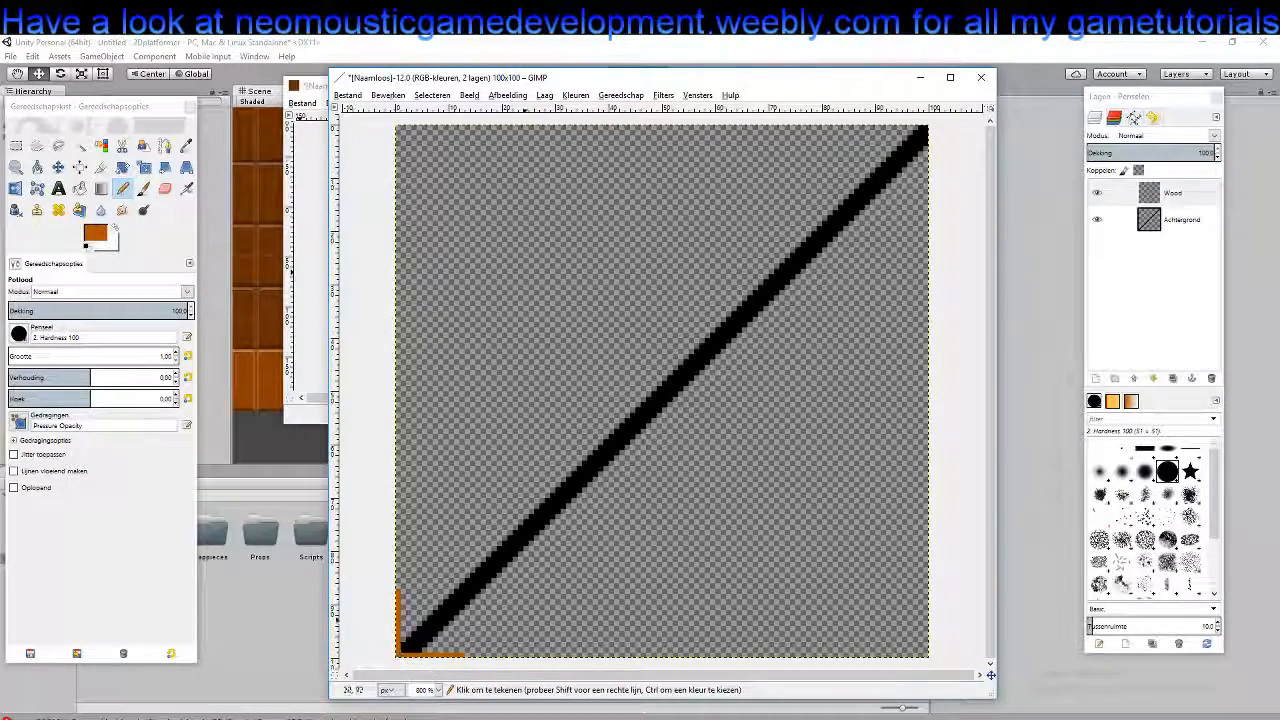
{"action": "left_click_drag", "start_coordinate": [783, 346], "coordinate": [620, 508]}
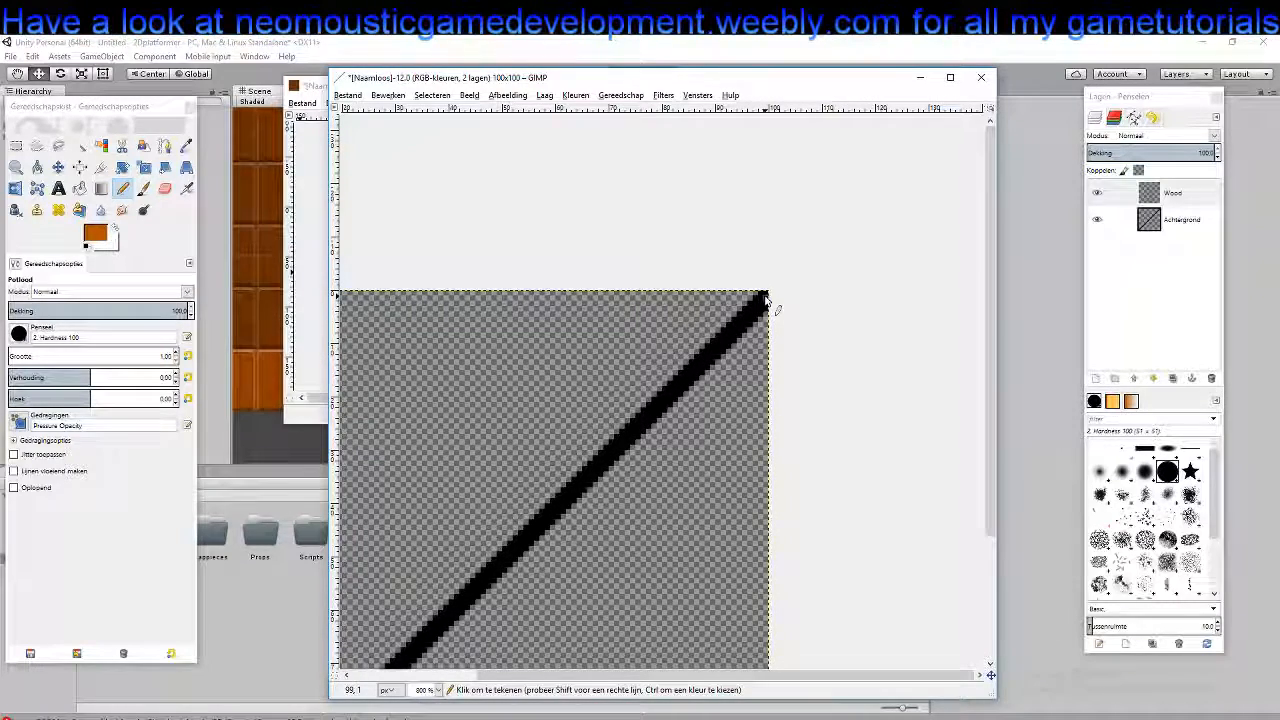
{"action": "left_click_drag", "start_coordinate": [764, 293], "coordinate": [694, 297]}
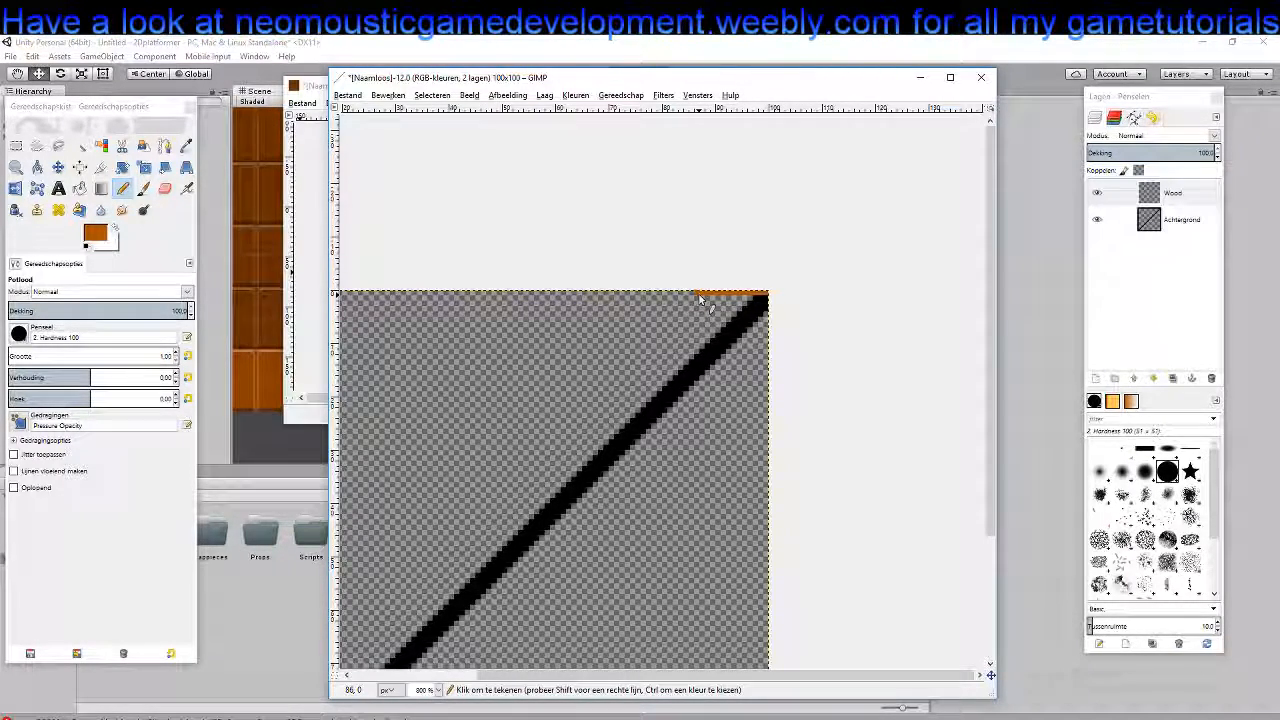
{"action": "left_click", "coordinate": [165, 188]}
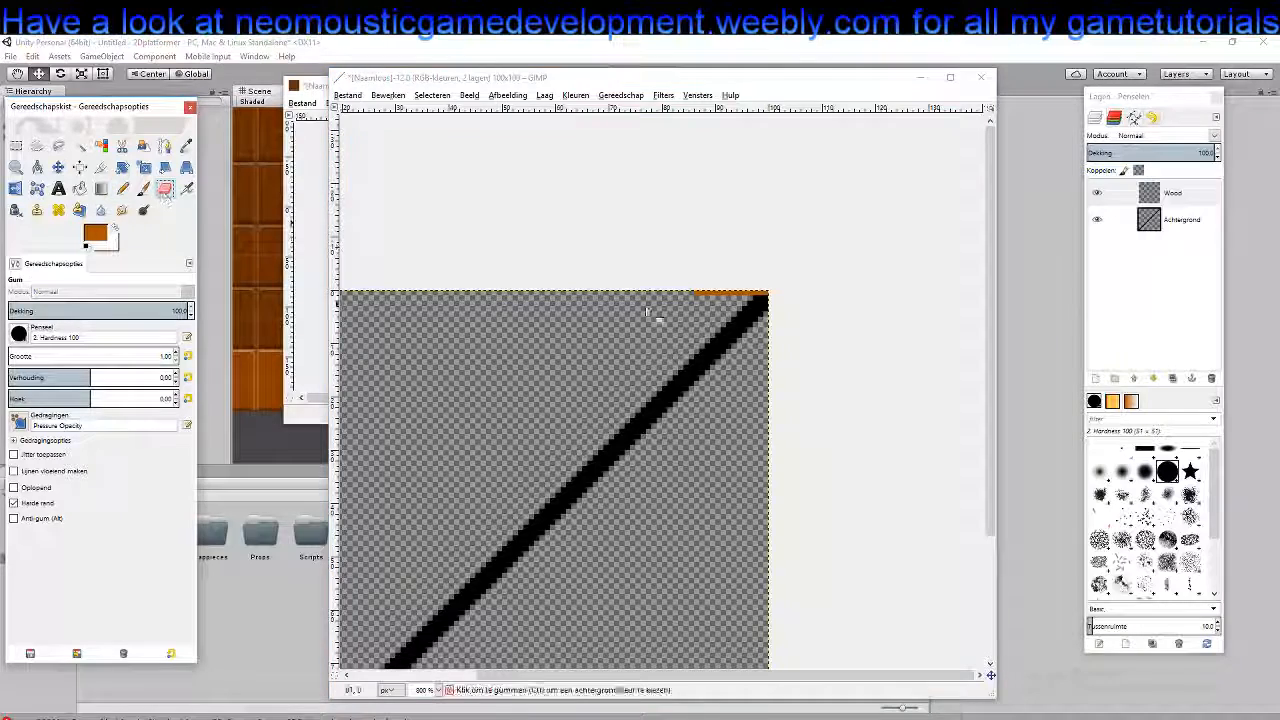
{"action": "left_click", "coordinate": [698, 296]}
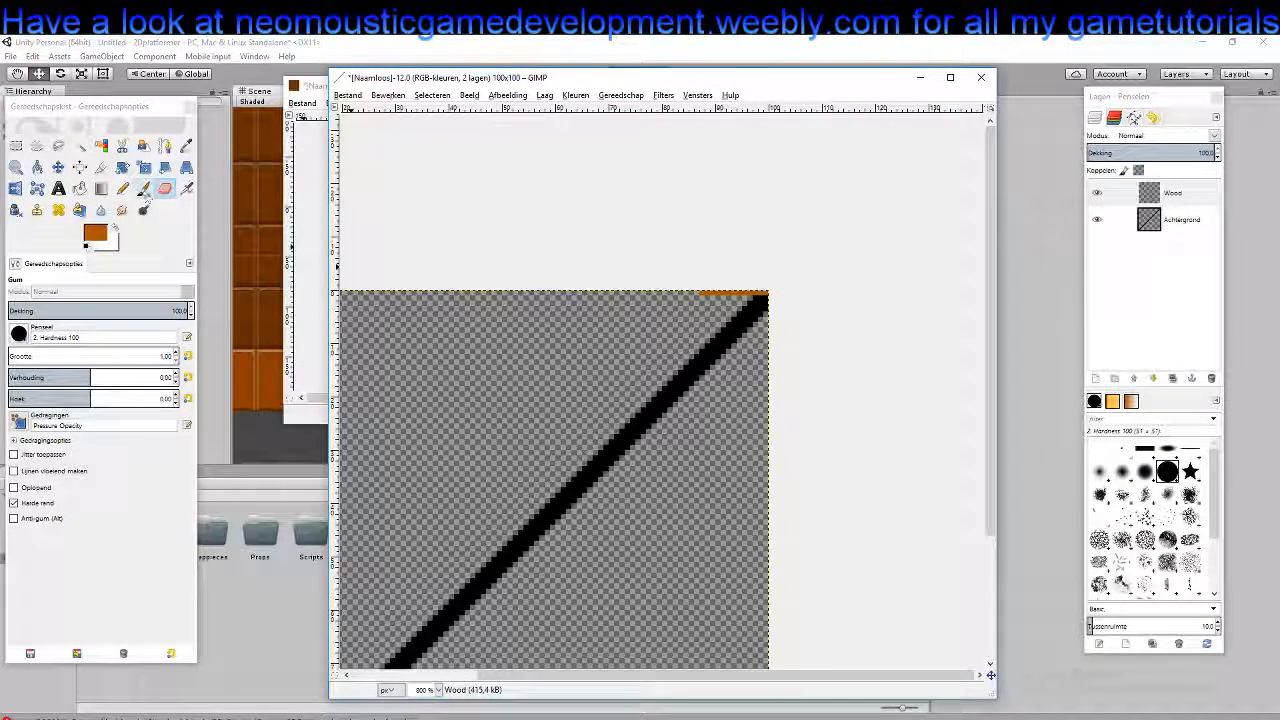
{"action": "left_click", "coordinate": [123, 189]}
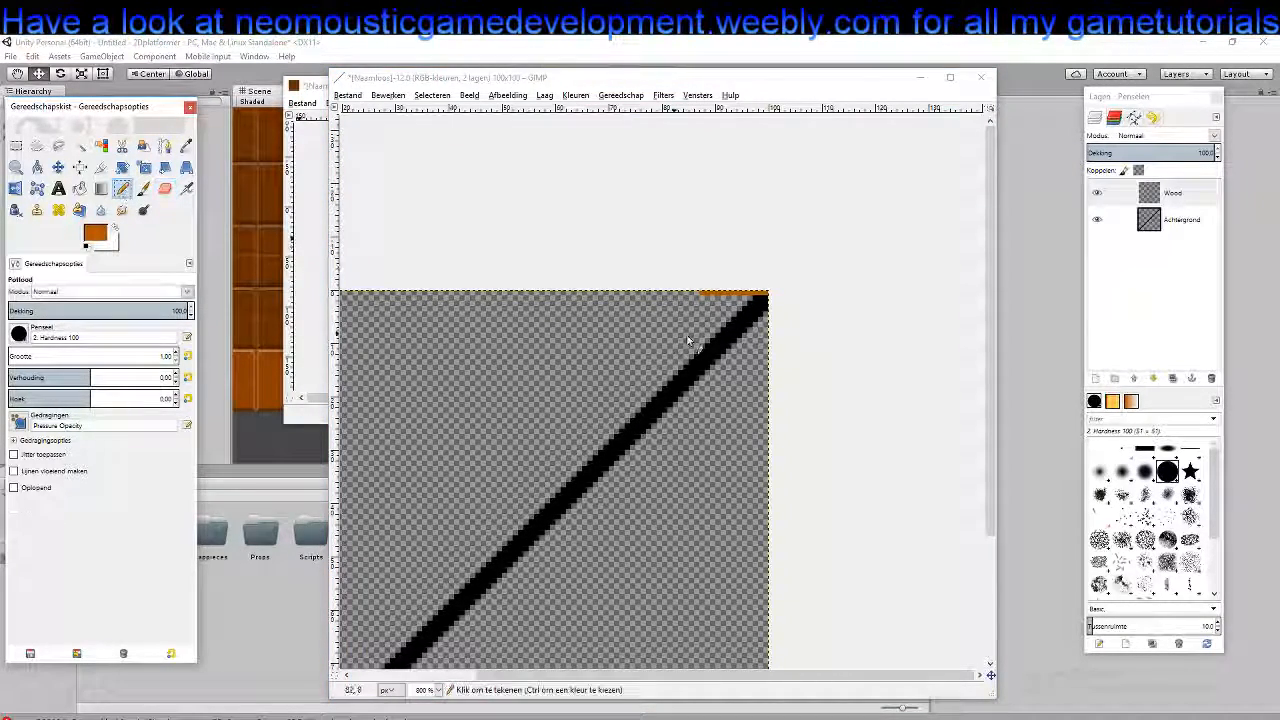
{"action": "left_click", "coordinate": [768, 302]}
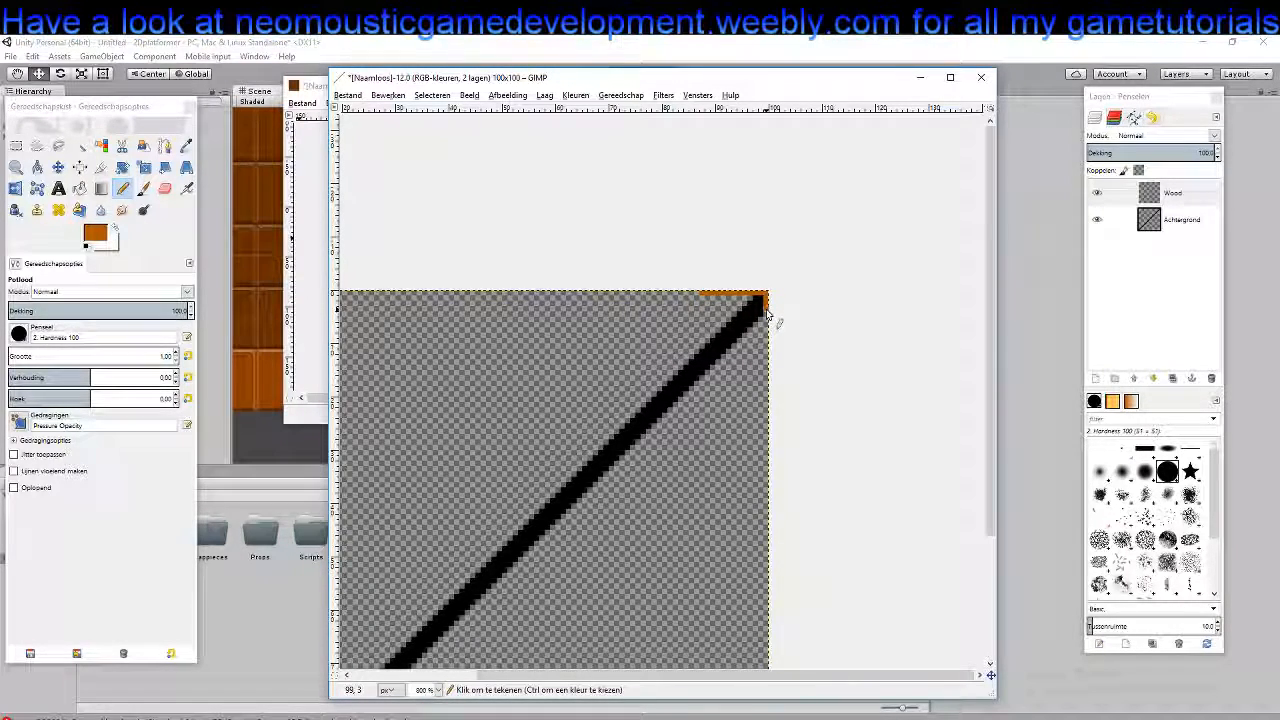
{"action": "left_click_drag", "start_coordinate": [767, 317], "coordinate": [767, 350]}
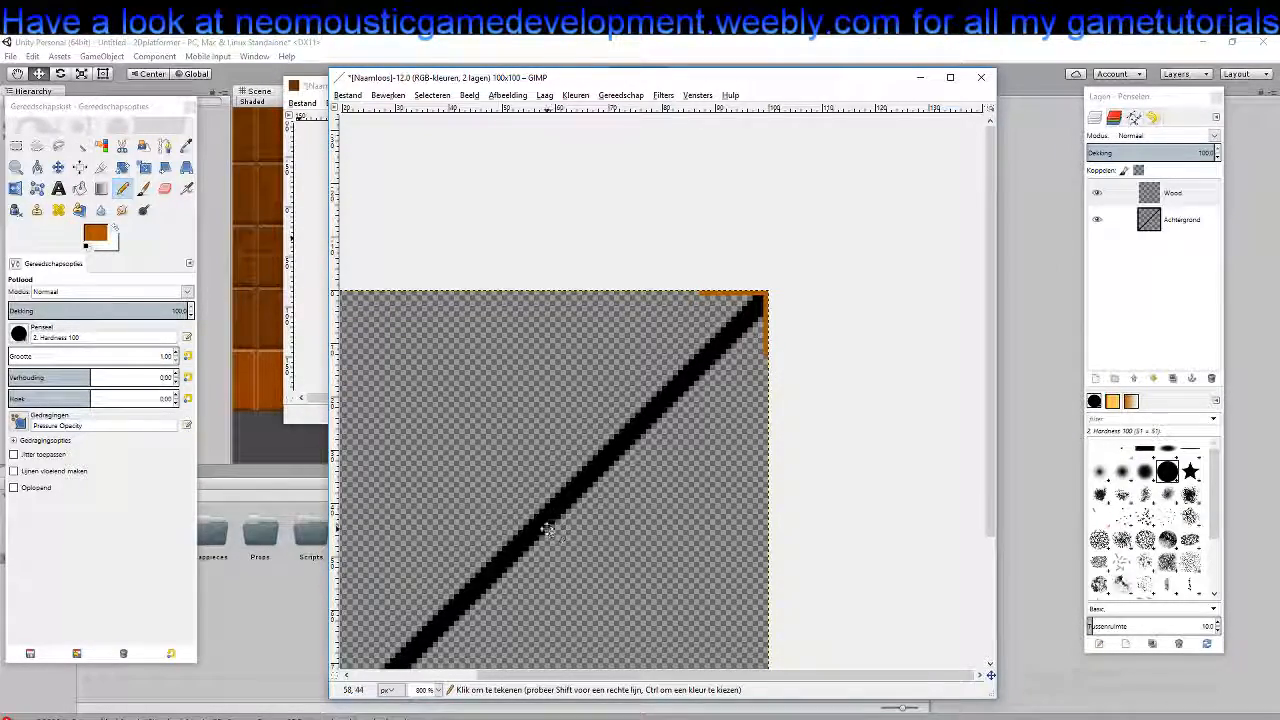
Connect the ends of the corner marks with two straight diagonal Pencil lines, one on each side of the black line
{"action": "left_click_drag", "start_coordinate": [543, 528], "coordinate": [643, 346]}
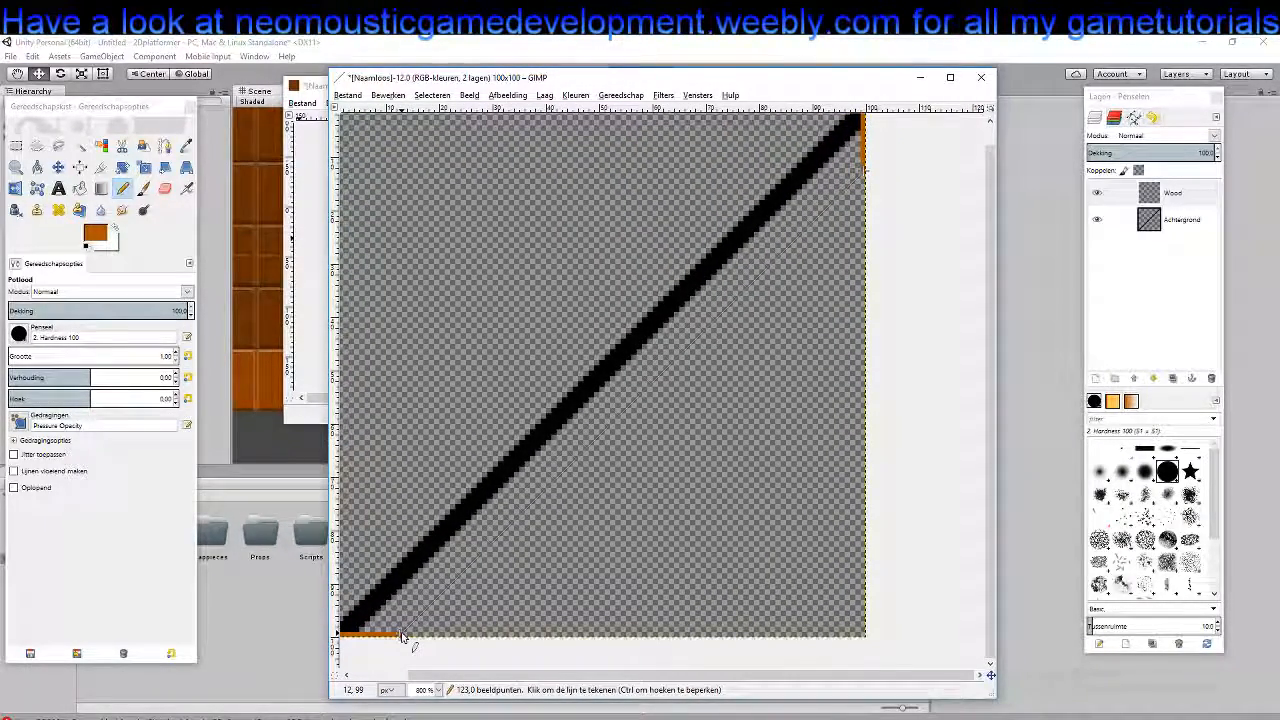
{"action": "left_click_drag", "start_coordinate": [403, 548], "coordinate": [468, 599]}
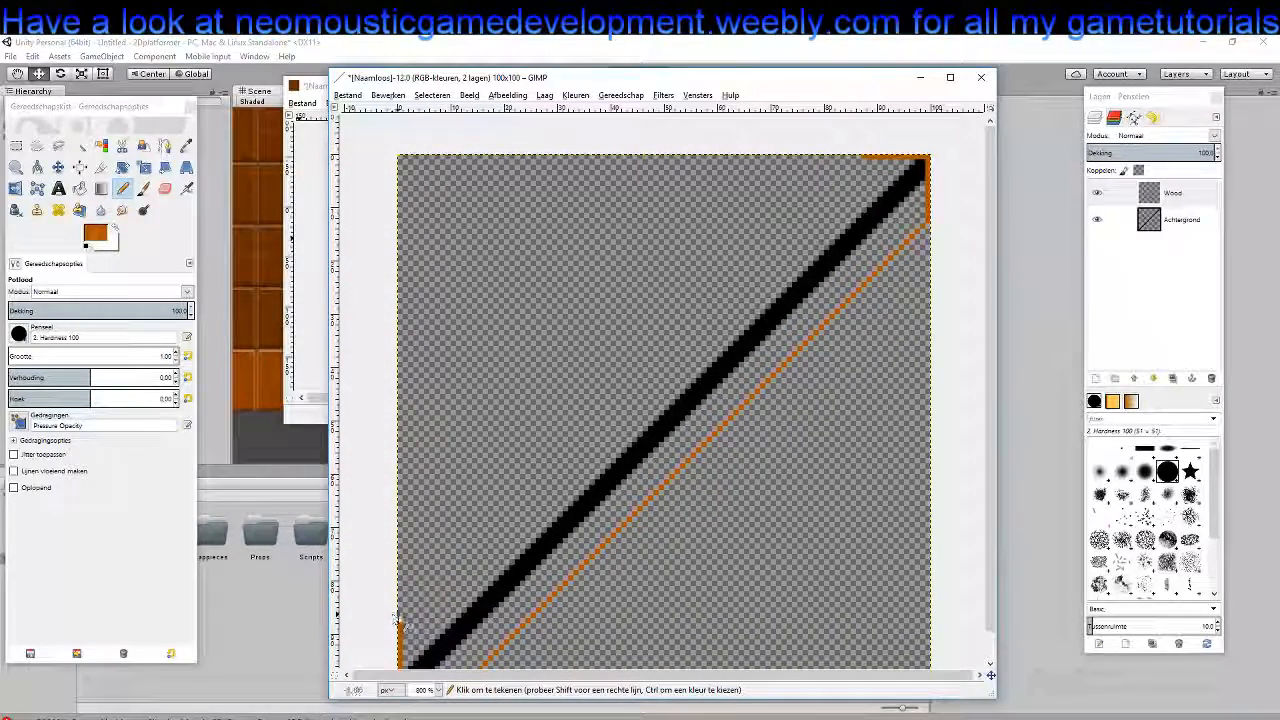
{"action": "left_click", "coordinate": [859, 158], "text": "shift"}
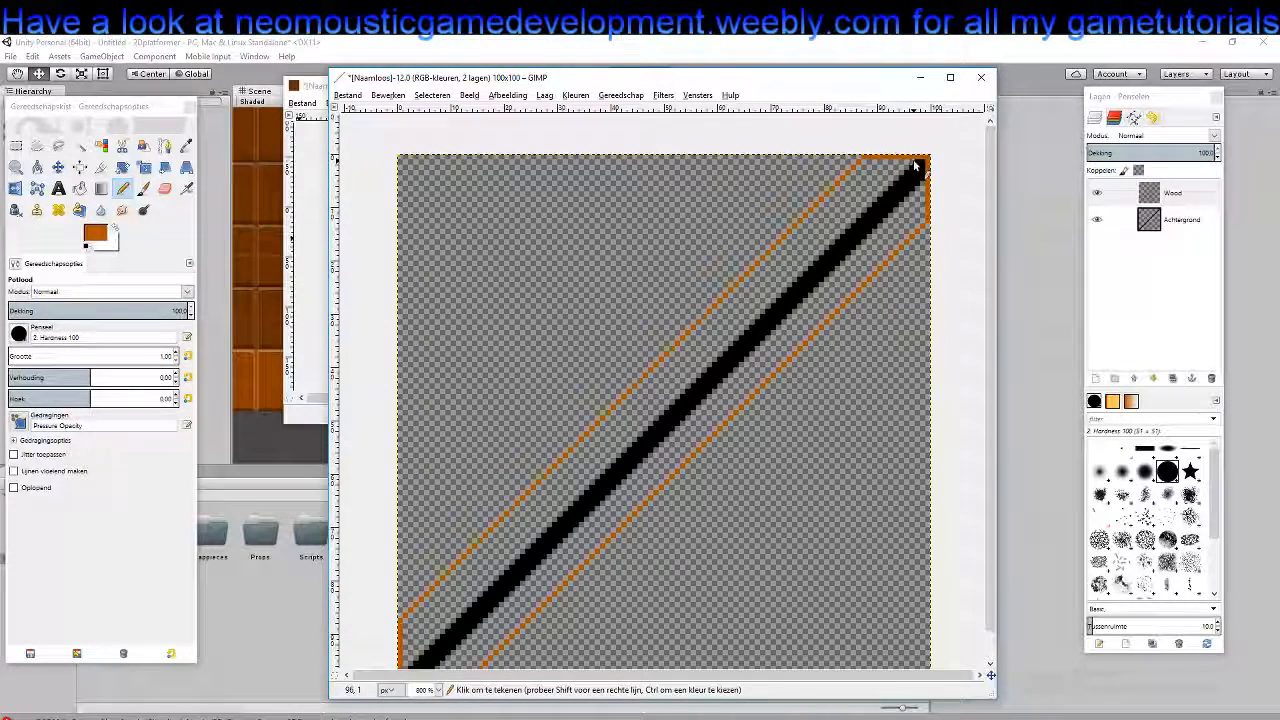
Trace both long edges of the black diagonal with straight orange-brown Pencil lines from corner to corner
{"action": "left_click_drag", "start_coordinate": [489, 596], "coordinate": [487, 565]}
{"action": "key", "text": "shift"}
{"action": "left_click", "coordinate": [405, 641]}
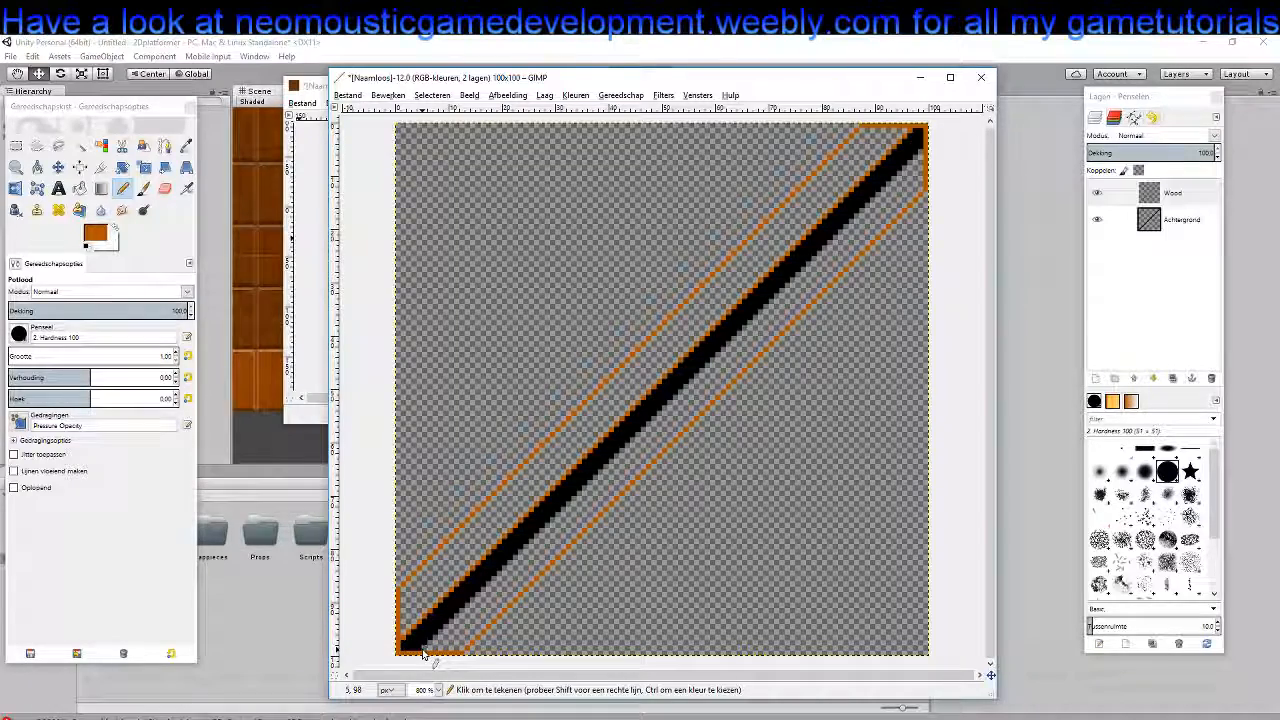
{"action": "key", "text": "shift"}
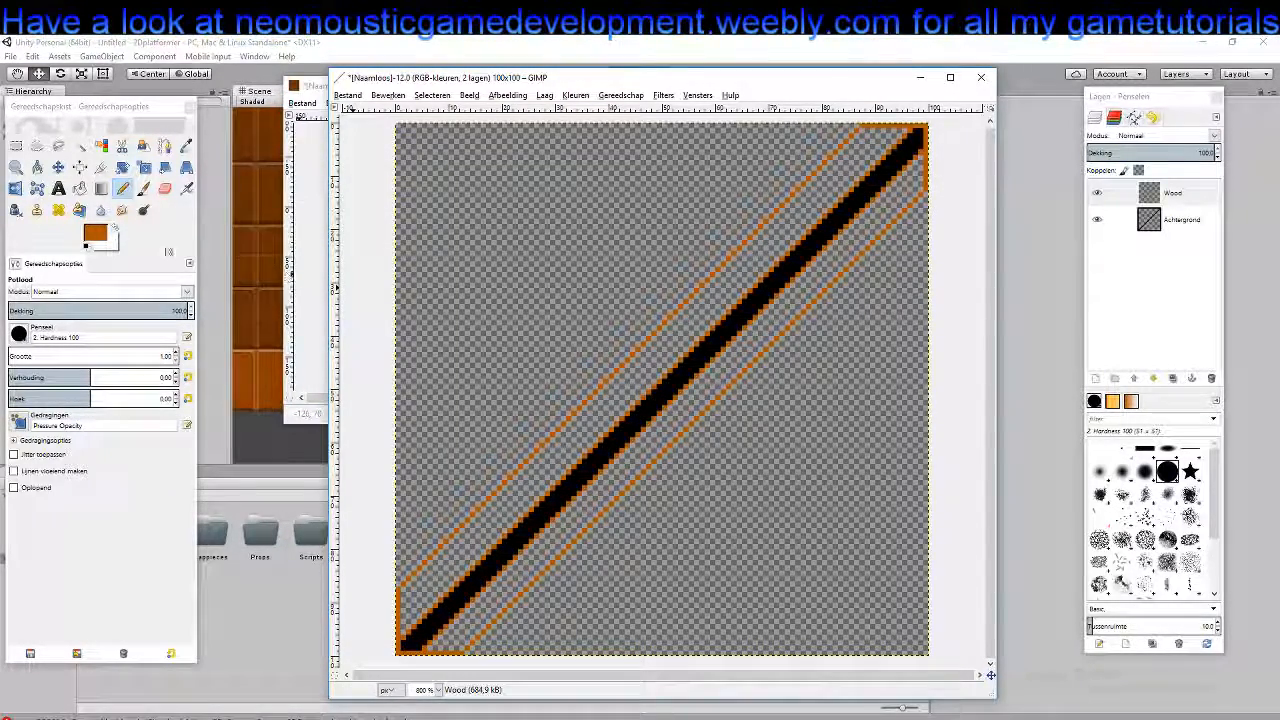
Bucket-fill the central strip and the areas on both sides of it with the orange-brown colour to form a solid plank
{"action": "key", "text": "shift+b"}
{"action": "left_click", "coordinate": [700, 366]}
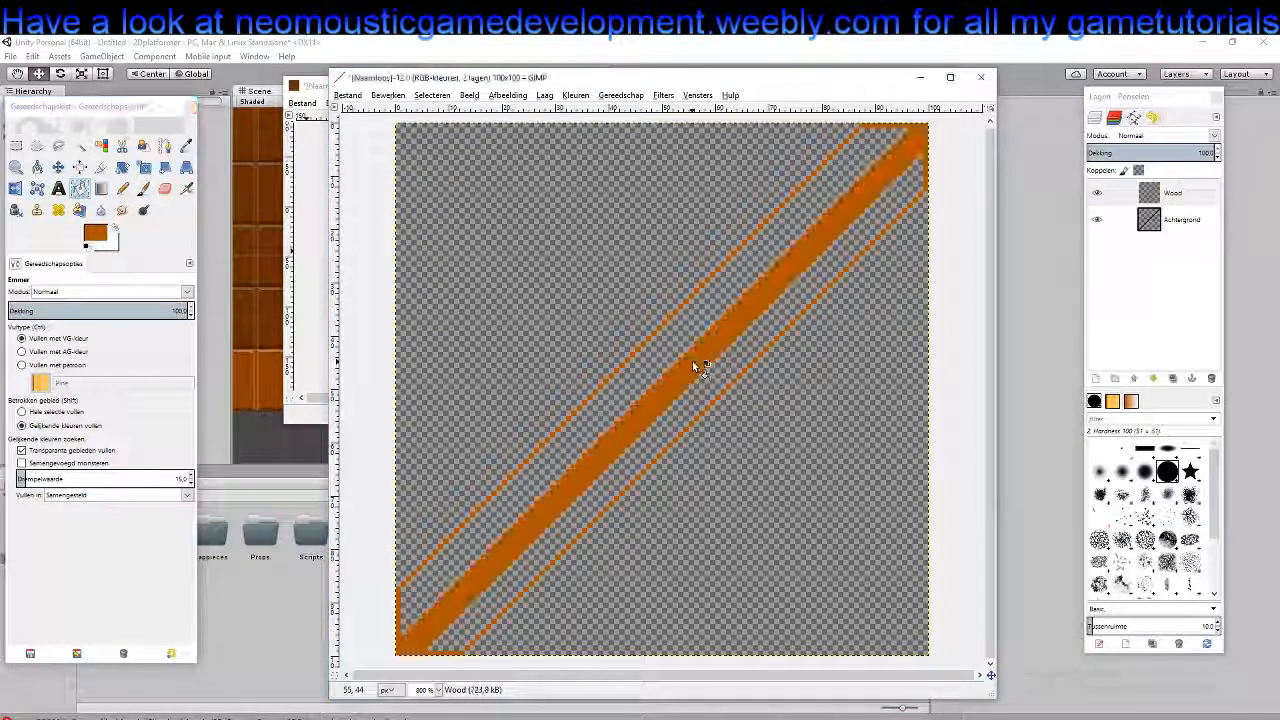
{"action": "left_click", "coordinate": [688, 335]}
{"action": "left_click", "coordinate": [729, 366]}
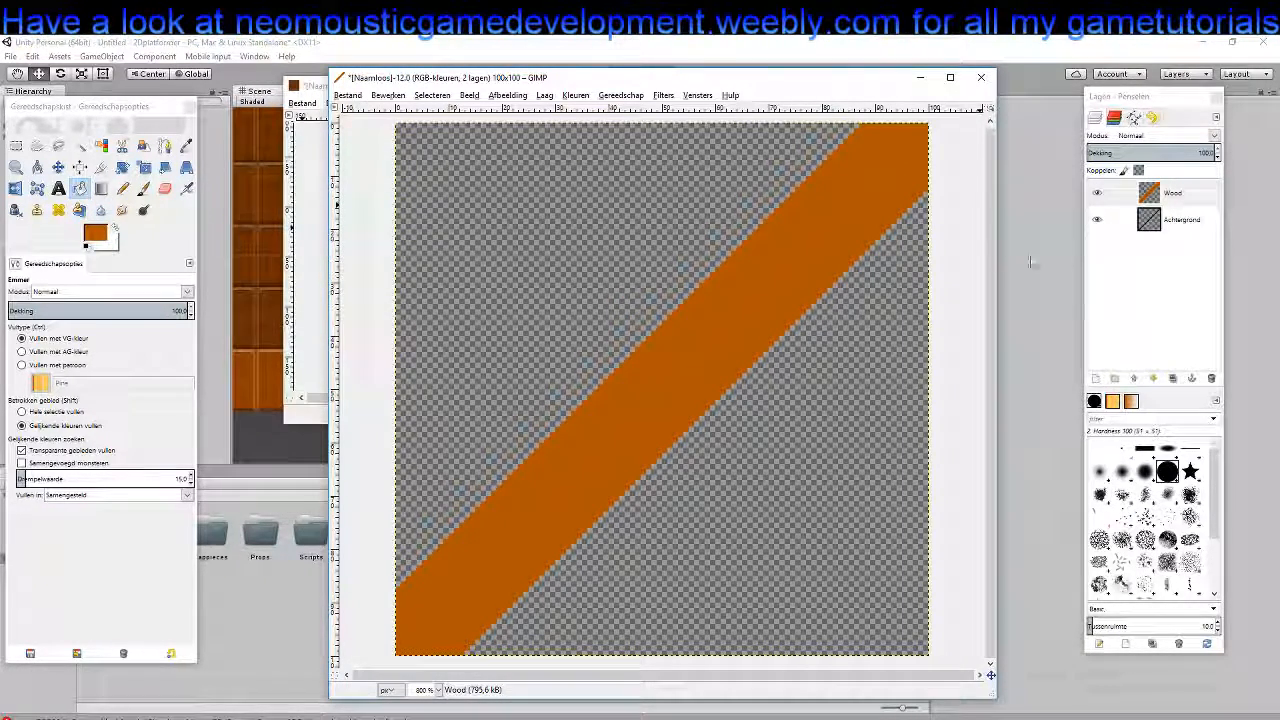
Add a new 100 × 100 px transparent layer named Lighting
{"action": "right_click", "coordinate": [1152, 258]}
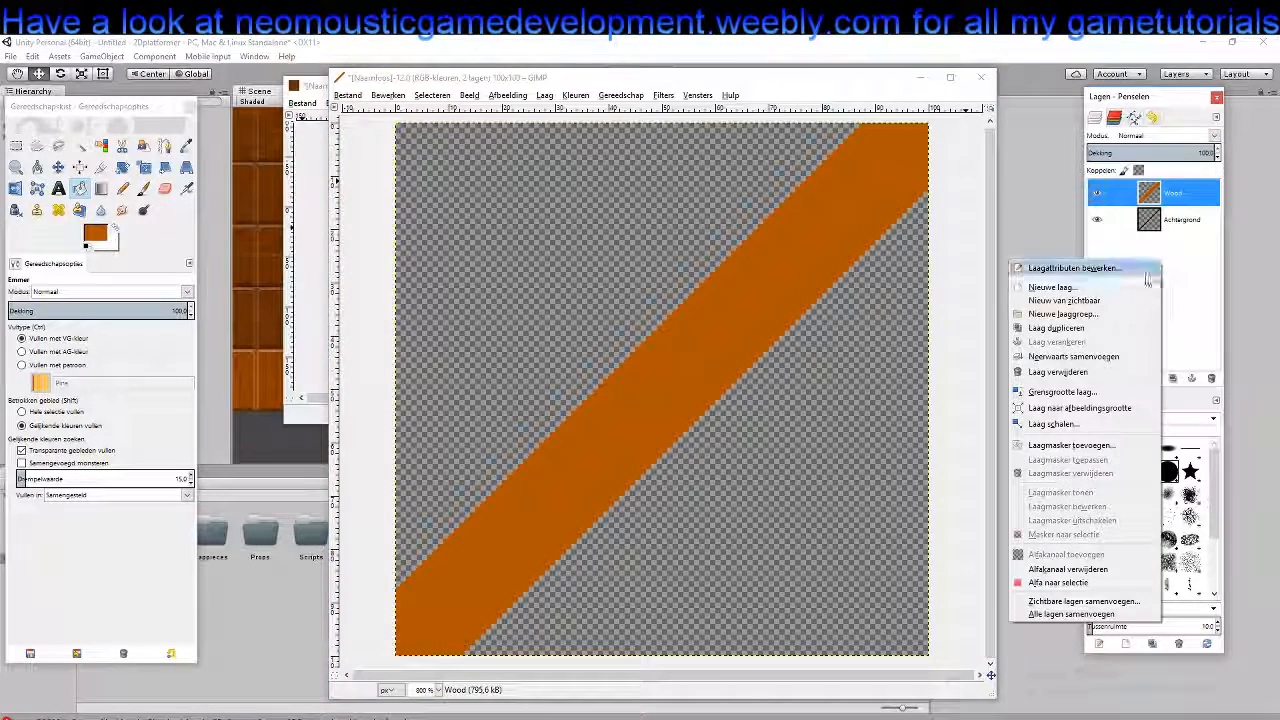
{"action": "left_click", "coordinate": [1113, 284]}
{"action": "type", "text": "L"}
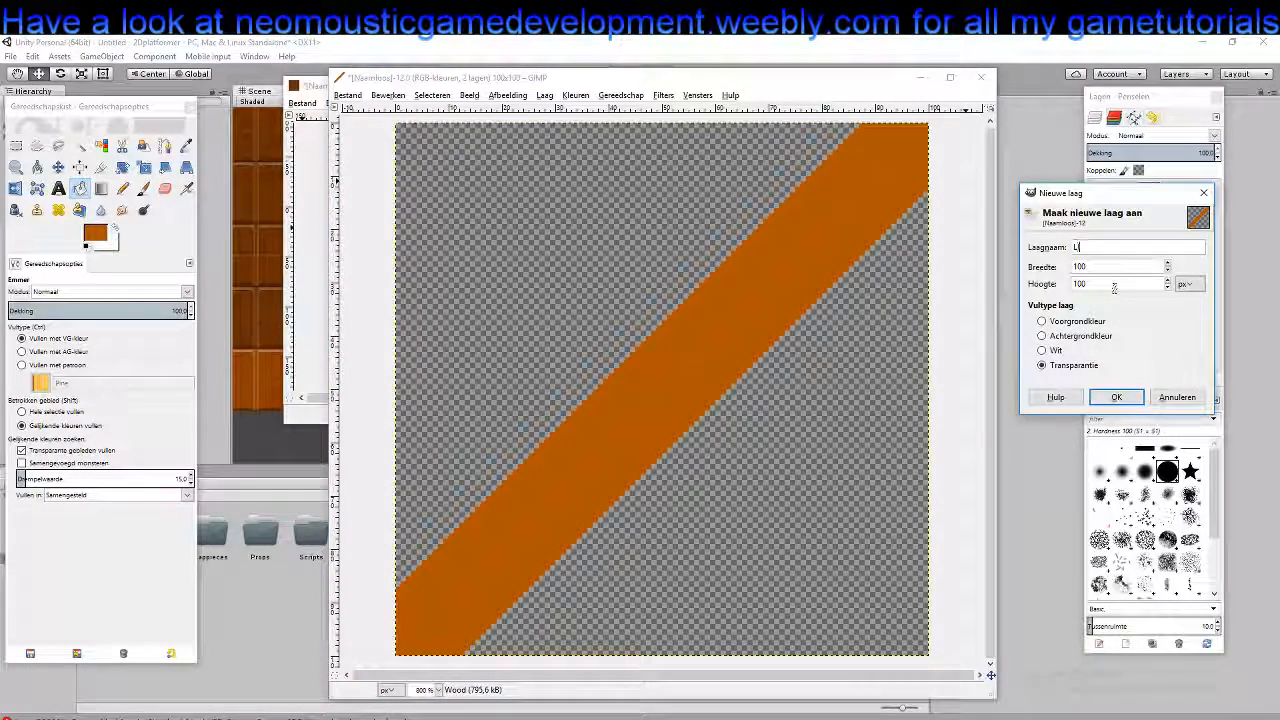
{"action": "type", "text": "ighting"}
{"action": "key", "text": "Return"}
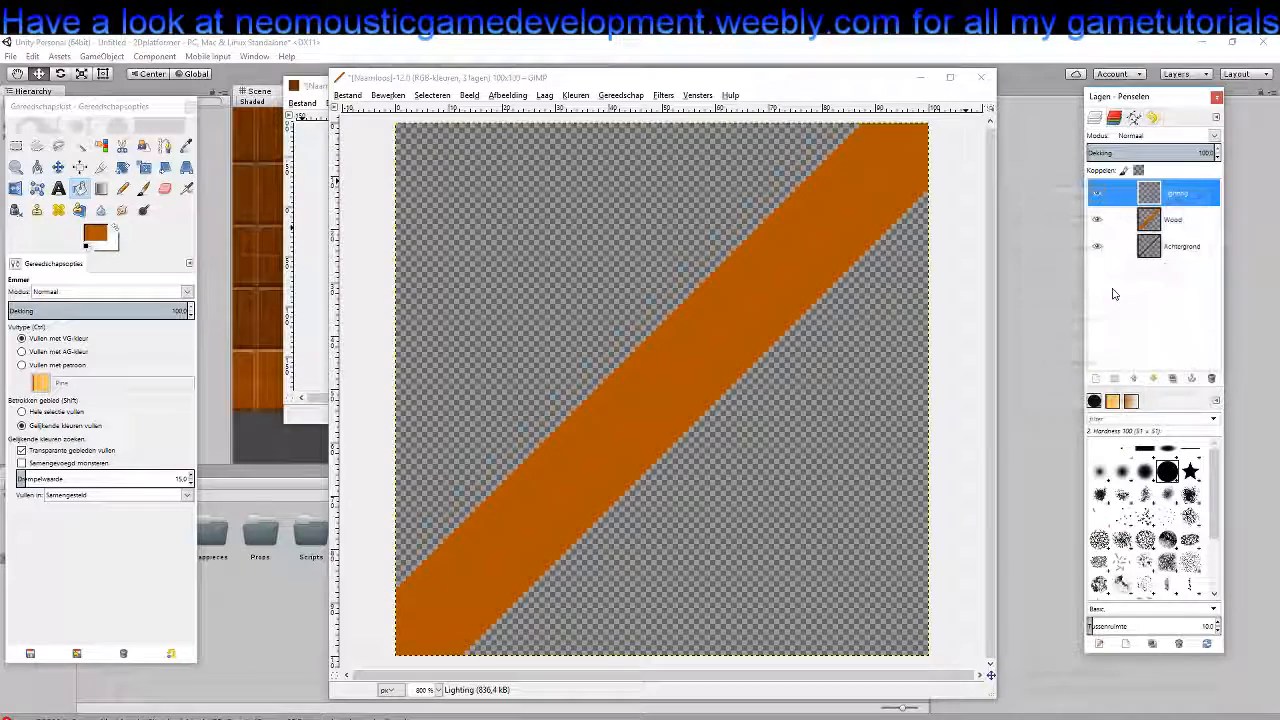
Add a new 100 × 100 px transparent layer named Shadow
{"action": "right_click", "coordinate": [1141, 293]}
{"action": "left_click", "coordinate": [1107, 334]}
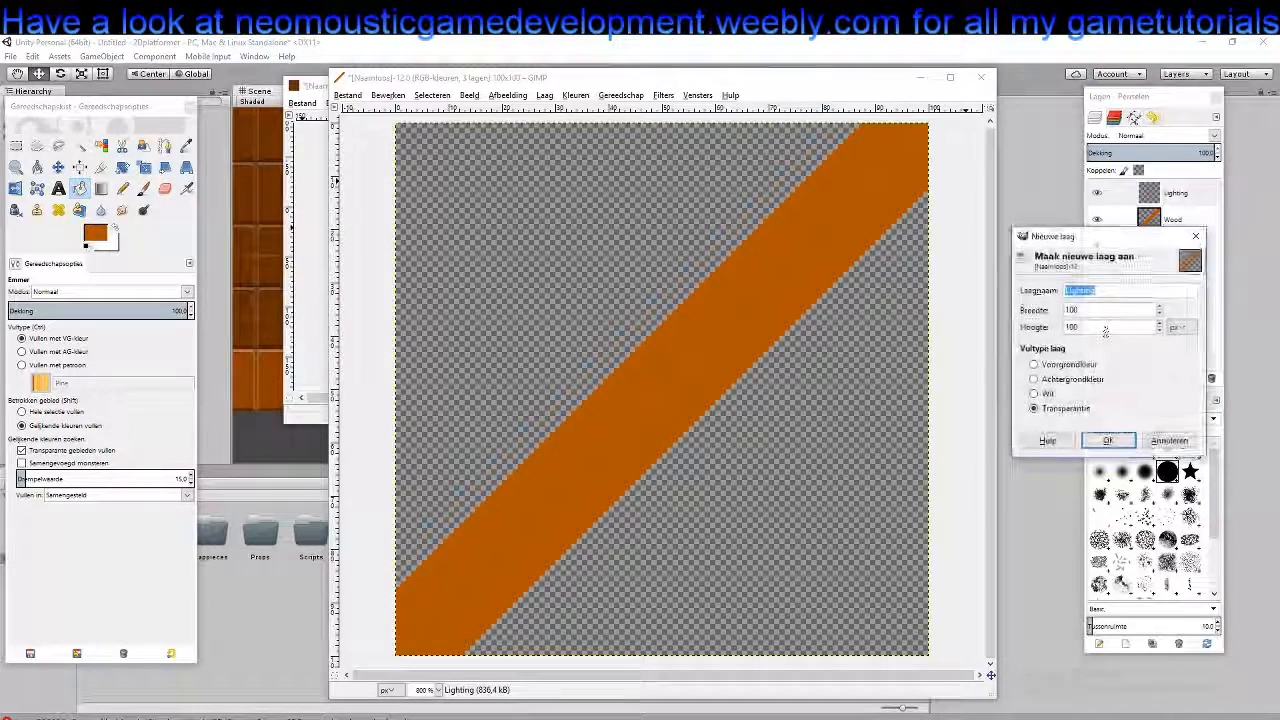
{"action": "type", "text": "Shadow"}
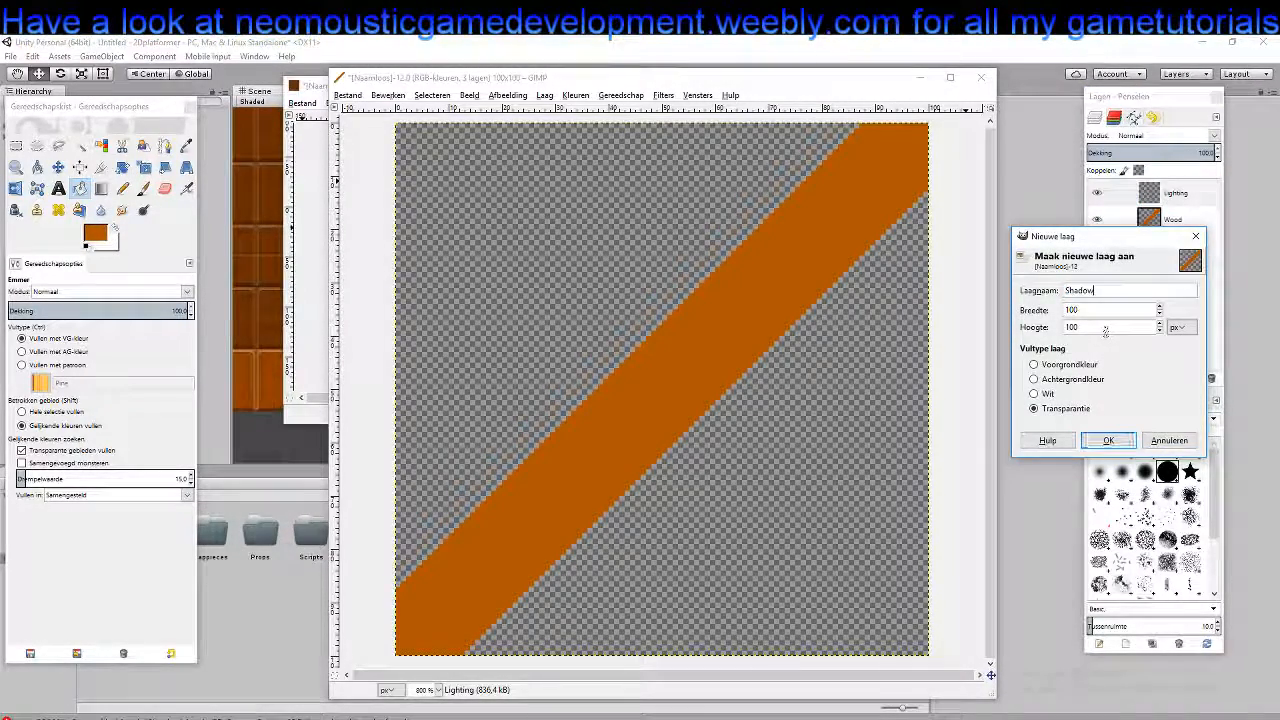
{"action": "key", "text": "Return"}
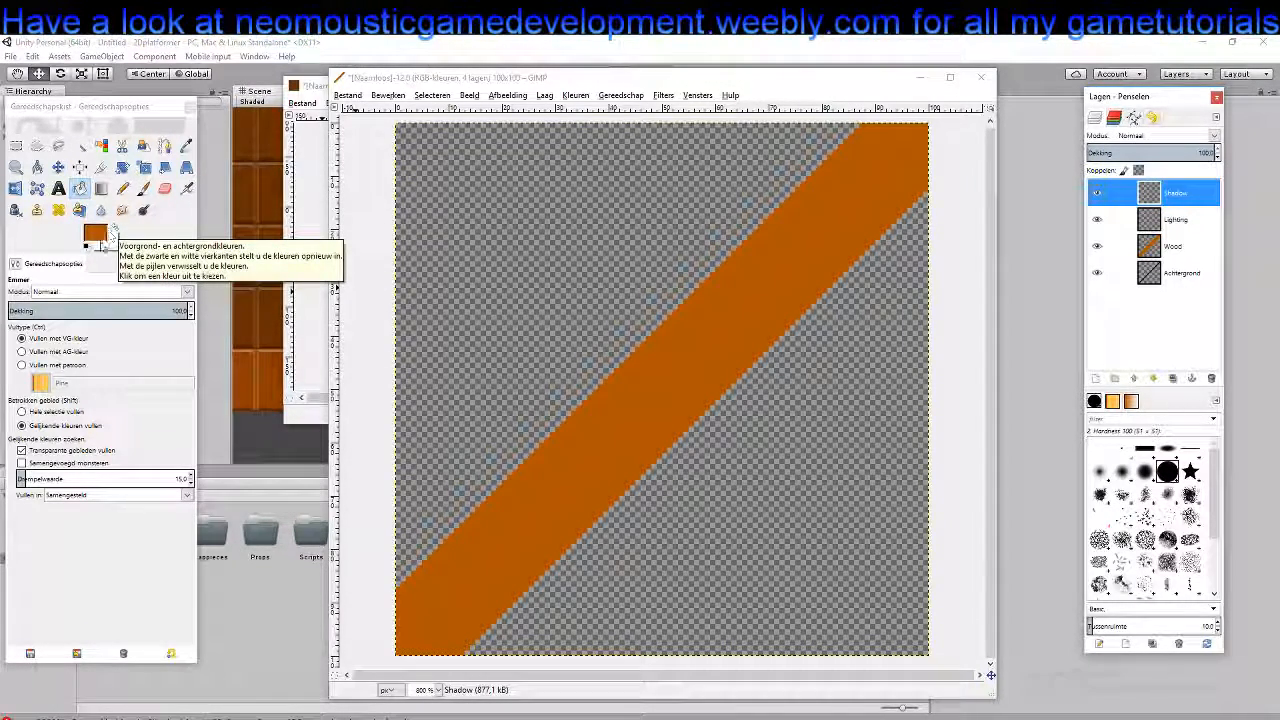
Change the foreground to a darker brown and outline the whole plank on the Wood layer with straight 1 px Pencil lines
{"action": "left_click", "coordinate": [112, 232]}
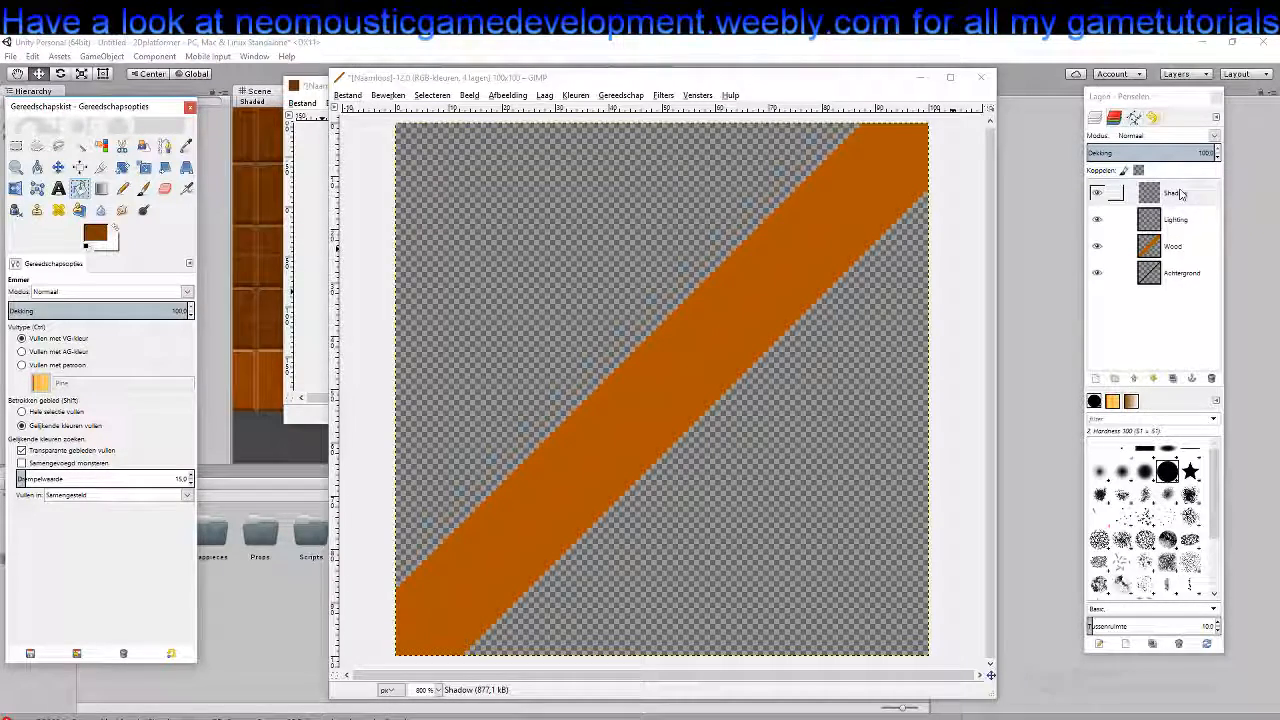
{"action": "left_click", "coordinate": [1176, 248]}
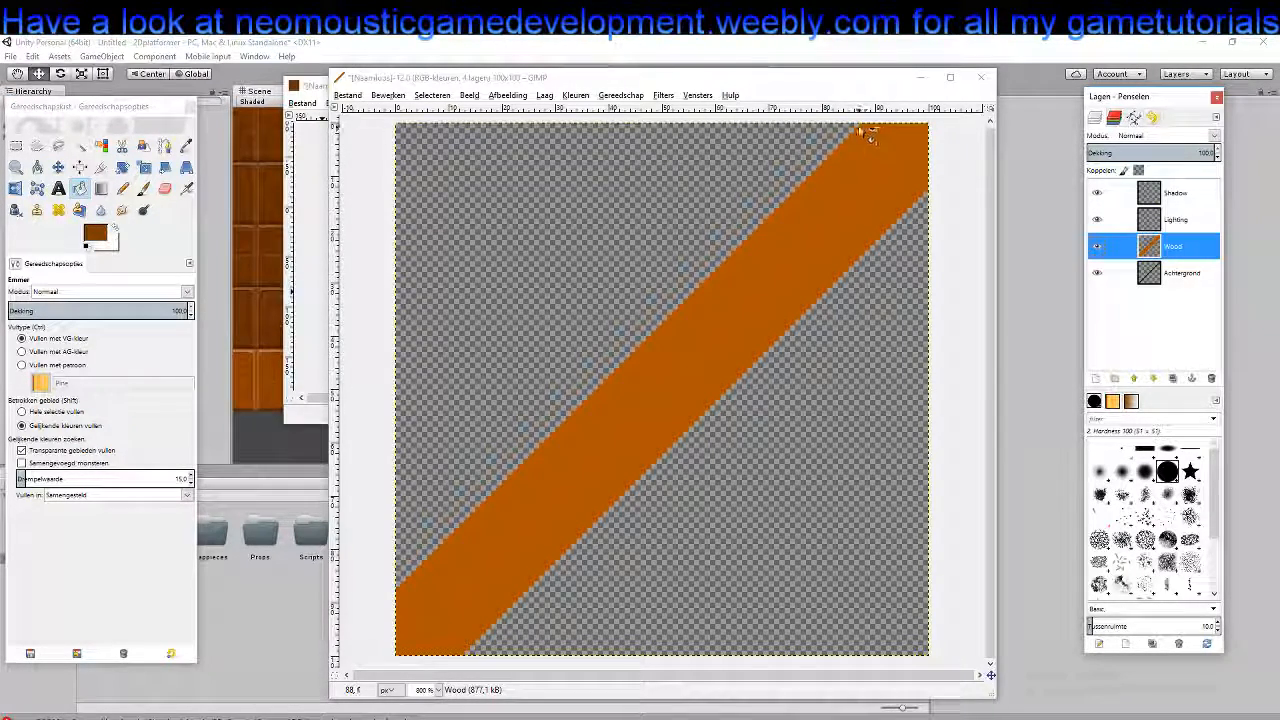
{"action": "left_click", "coordinate": [123, 189]}
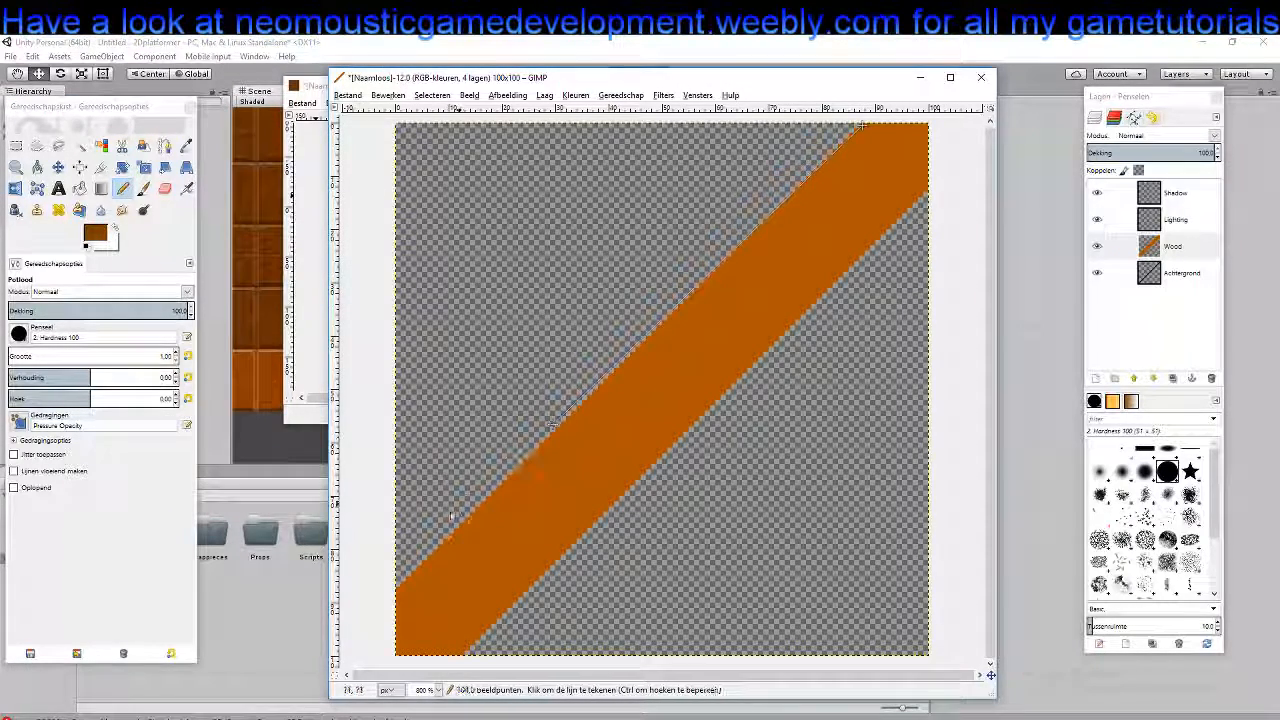
{"action": "left_click", "coordinate": [398, 592], "text": "shift"}
{"action": "left_click", "coordinate": [398, 653], "text": "shift"}
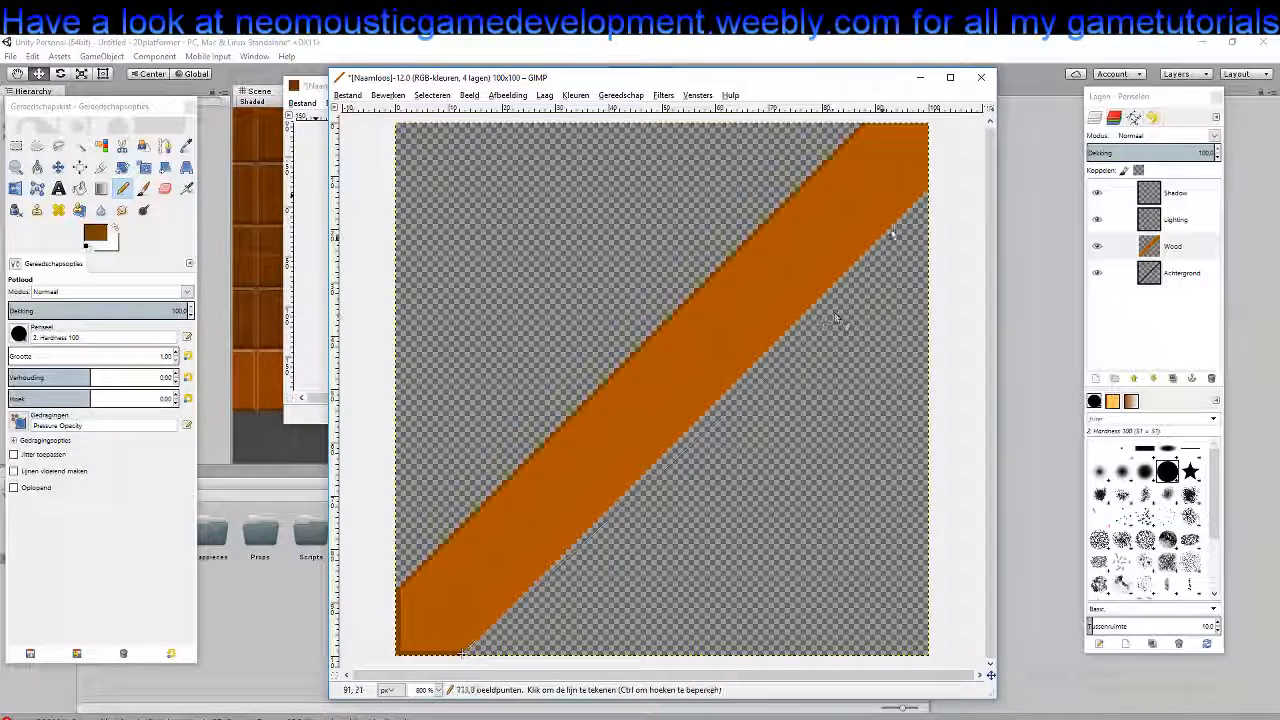
{"action": "left_click", "coordinate": [930, 190], "text": "shift"}
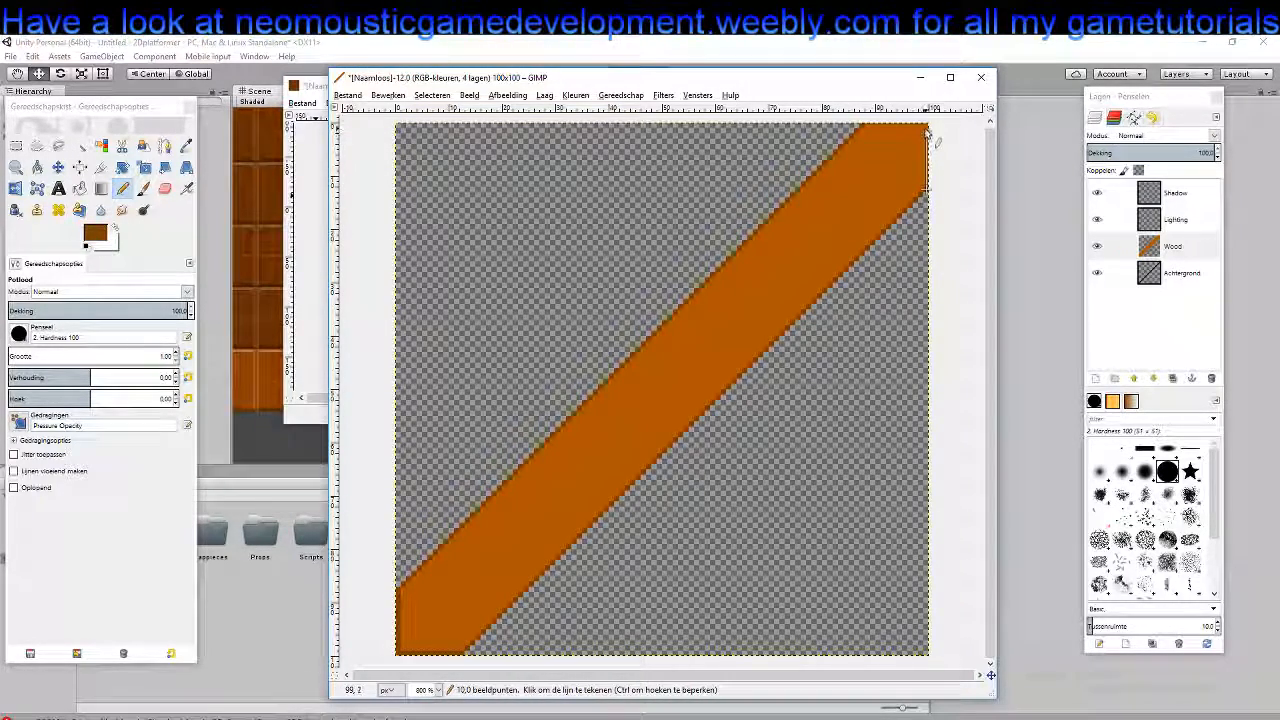
{"action": "left_click", "coordinate": [865, 125], "text": "shift"}
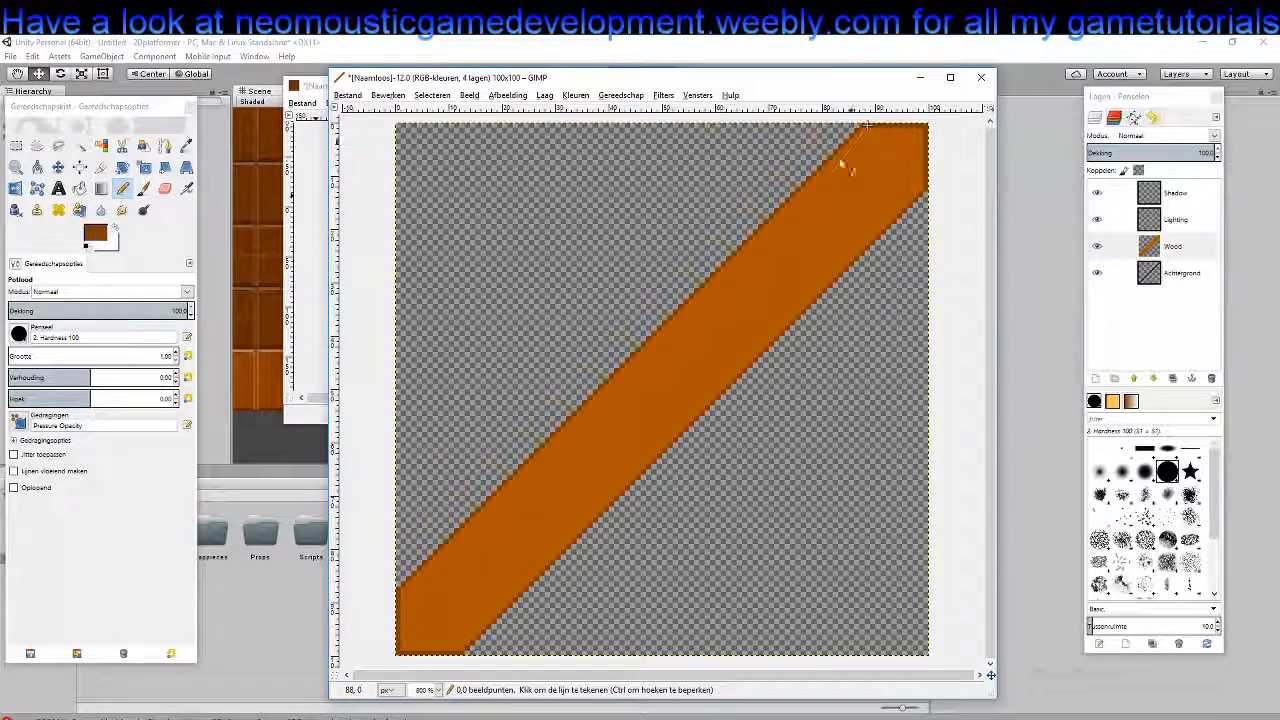
Thicken the plank's dark brown outline with a second run of straight Pencil lines just inside the first
{"action": "left_click", "coordinate": [401, 591], "text": "shift"}
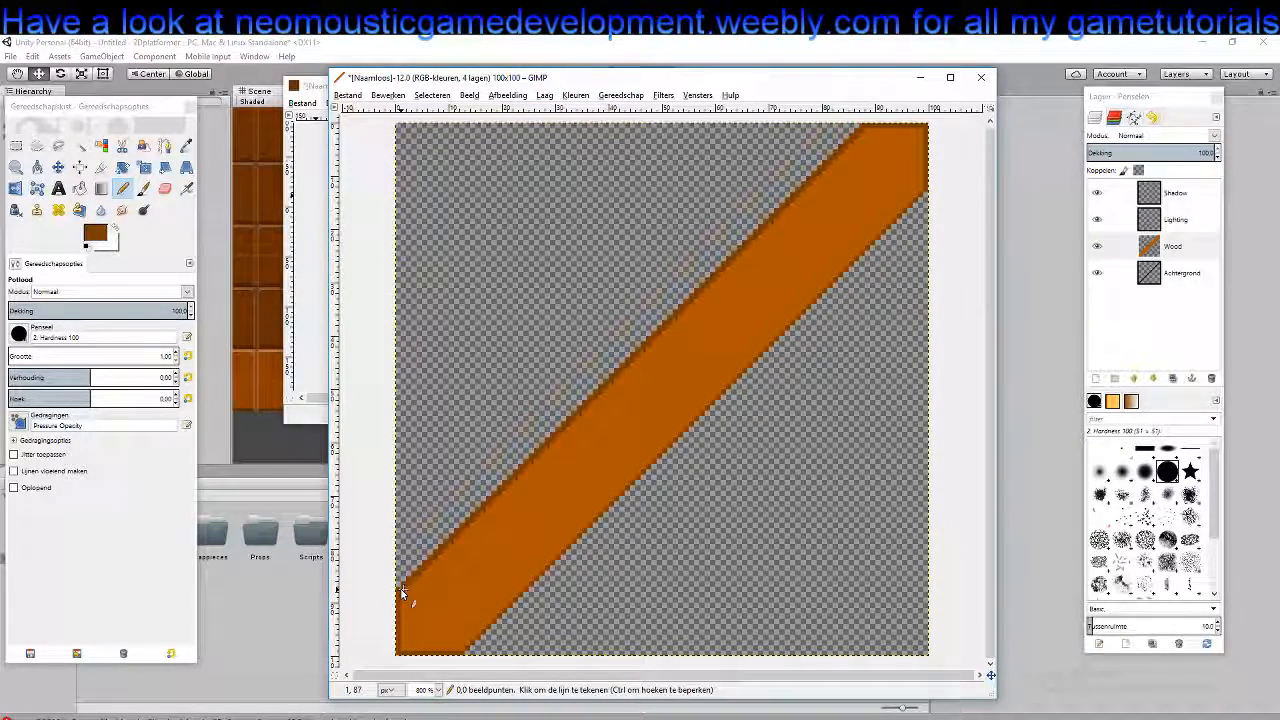
{"action": "left_click", "coordinate": [402, 651], "text": "shift"}
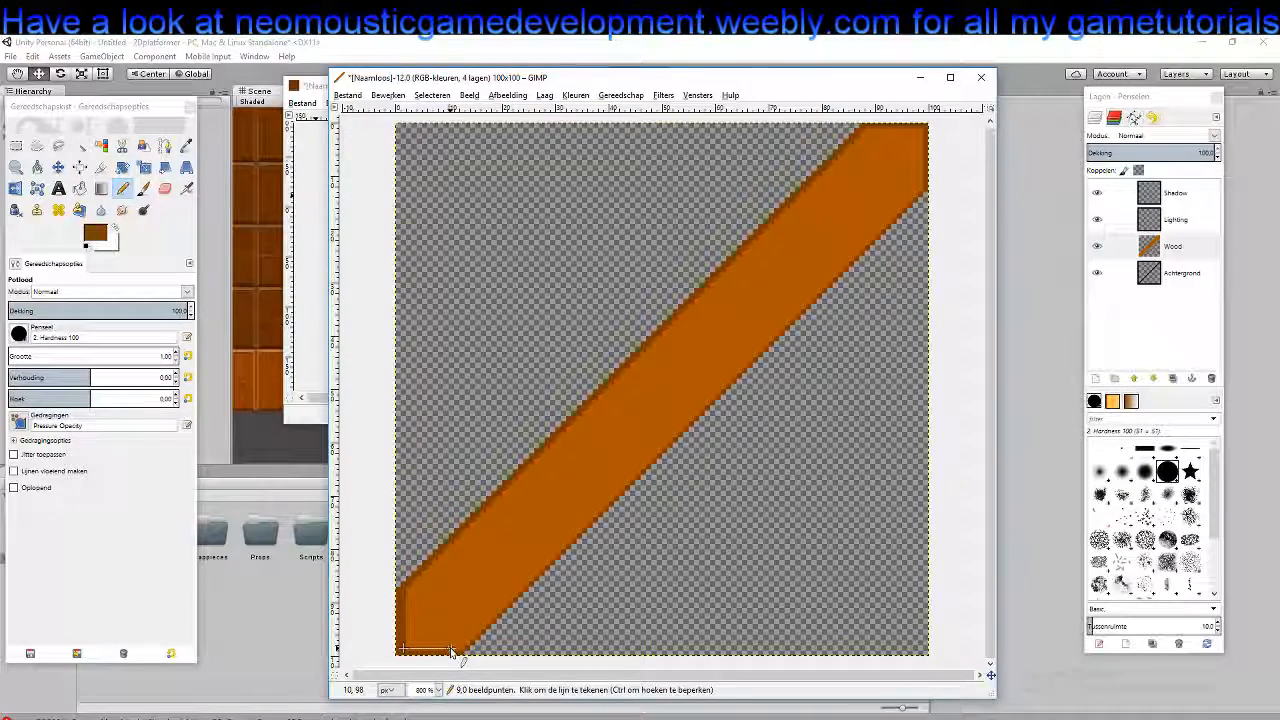
{"action": "left_click", "coordinate": [926, 192], "text": "shift"}
{"action": "left_click", "coordinate": [923, 131], "text": "shift"}
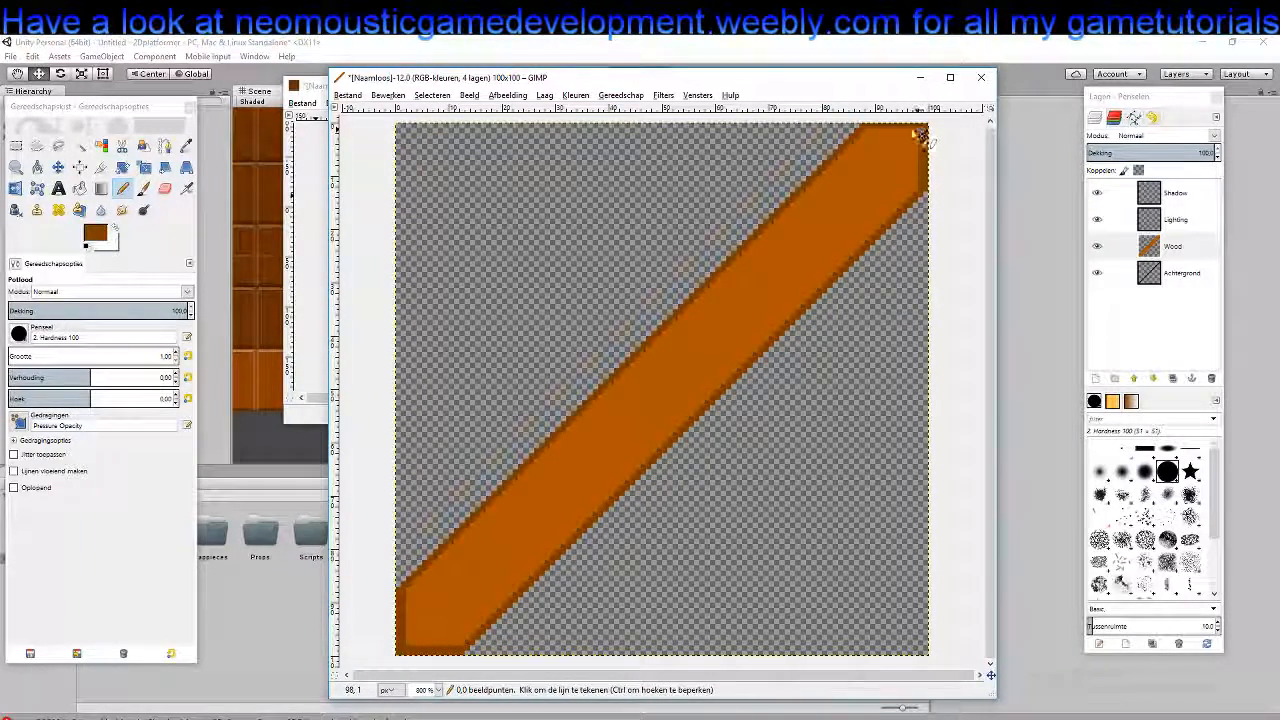
{"action": "left_click", "coordinate": [867, 131], "text": "shift"}
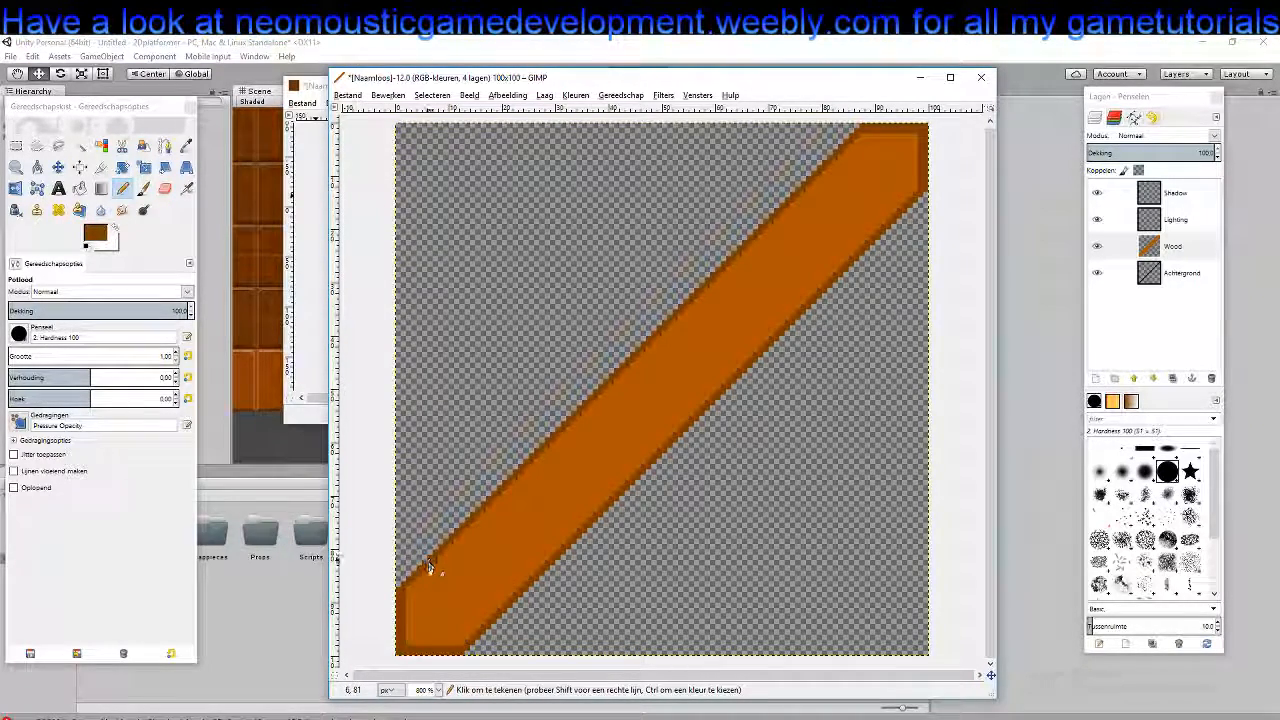
Swap the foreground to white and draw a straight highlight on the Lighting layer just inside the plank's upper long edge
{"action": "left_click", "coordinate": [113, 236]}
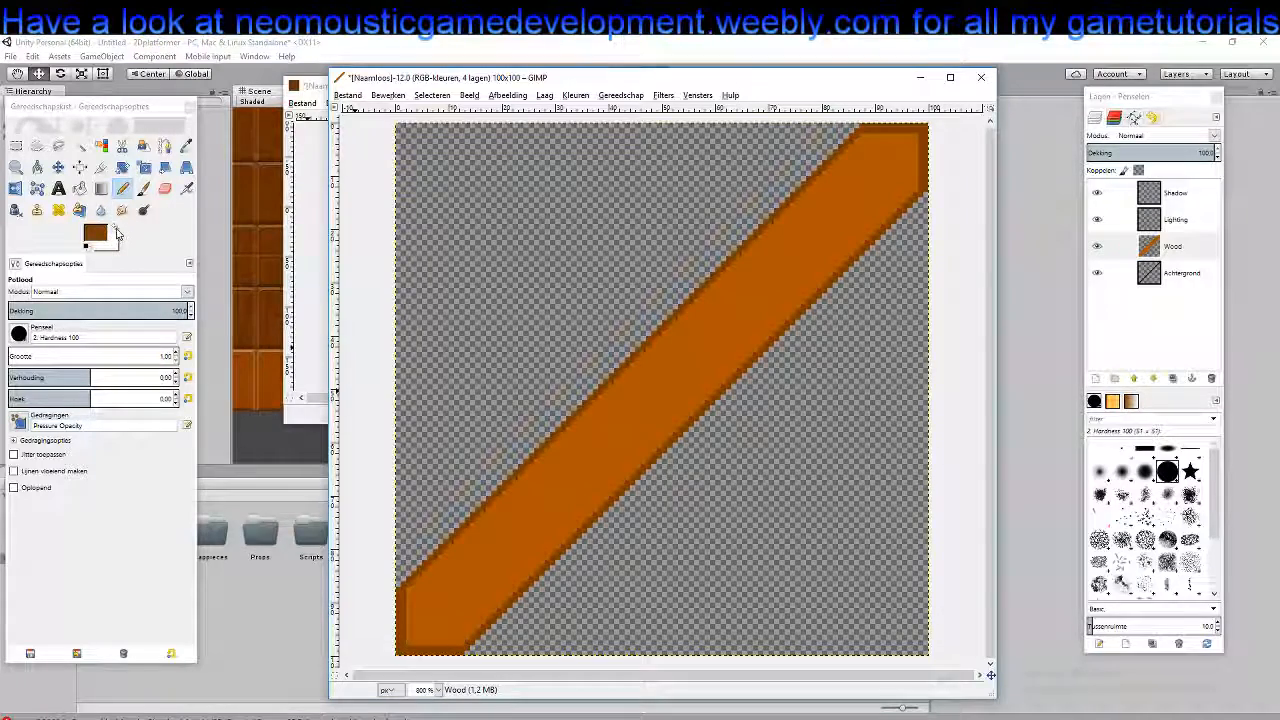
{"action": "left_click", "coordinate": [1180, 220]}
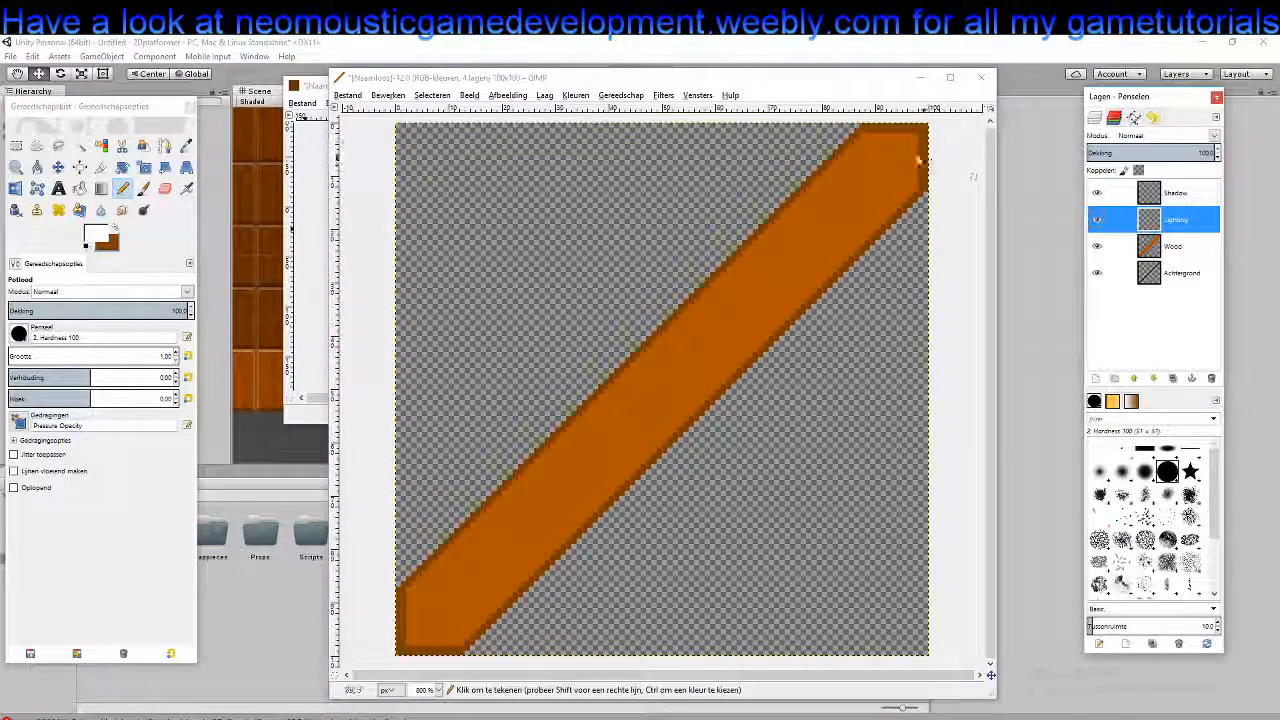
{"action": "left_click", "coordinate": [861, 135]}
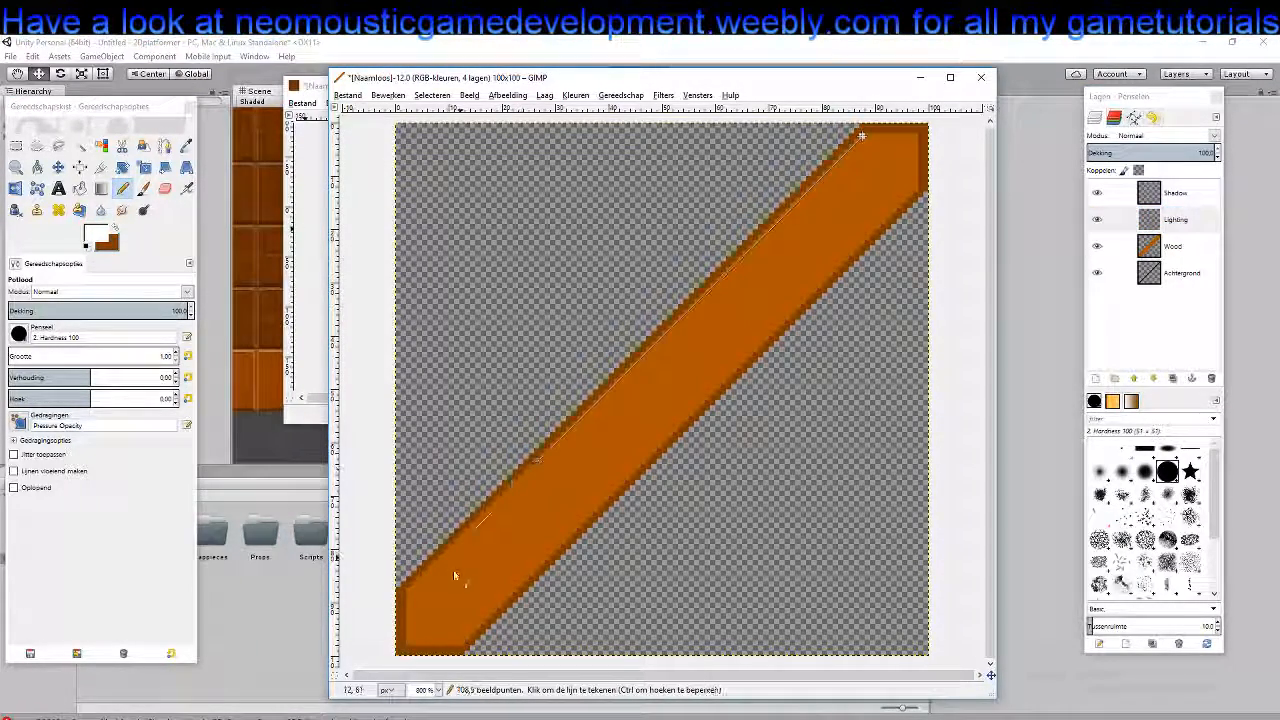
{"action": "left_click", "coordinate": [412, 588], "text": "shift"}
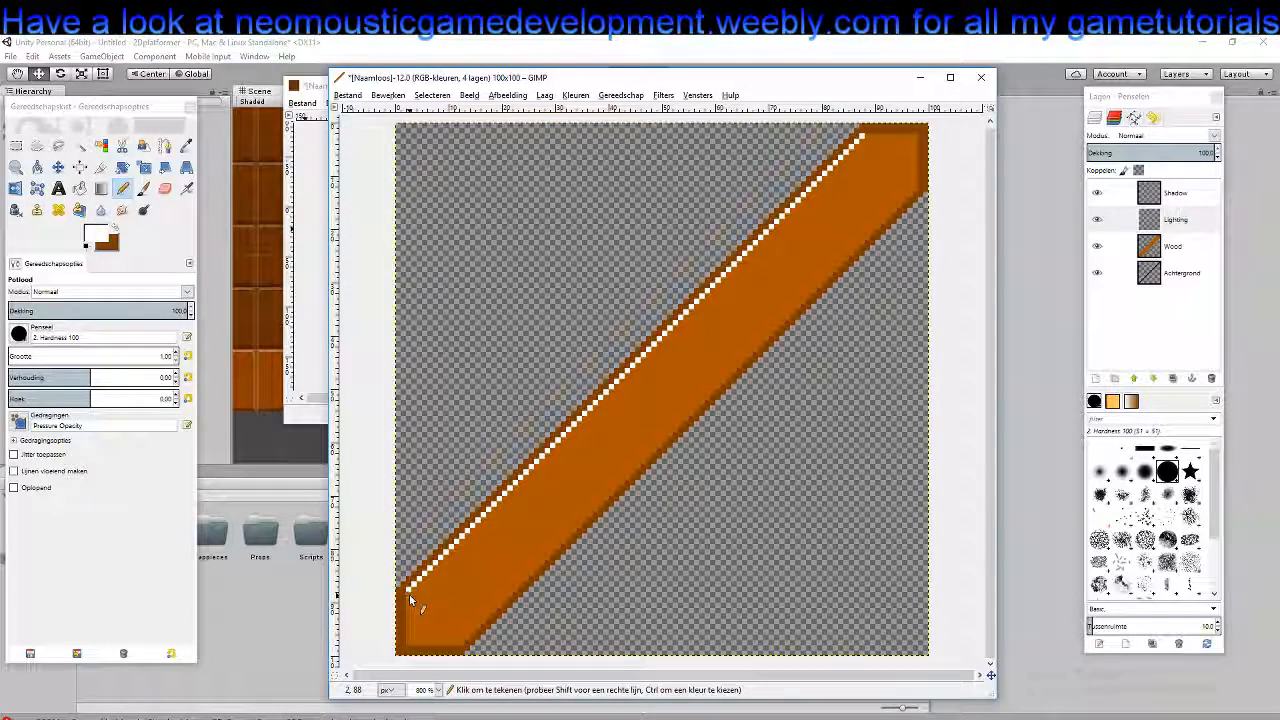
Thicken the white highlight with a second straight line and draw a straight black line on the Shadow layer inside the plank's lower long edge
{"action": "left_click", "coordinate": [868, 133], "text": "shift"}
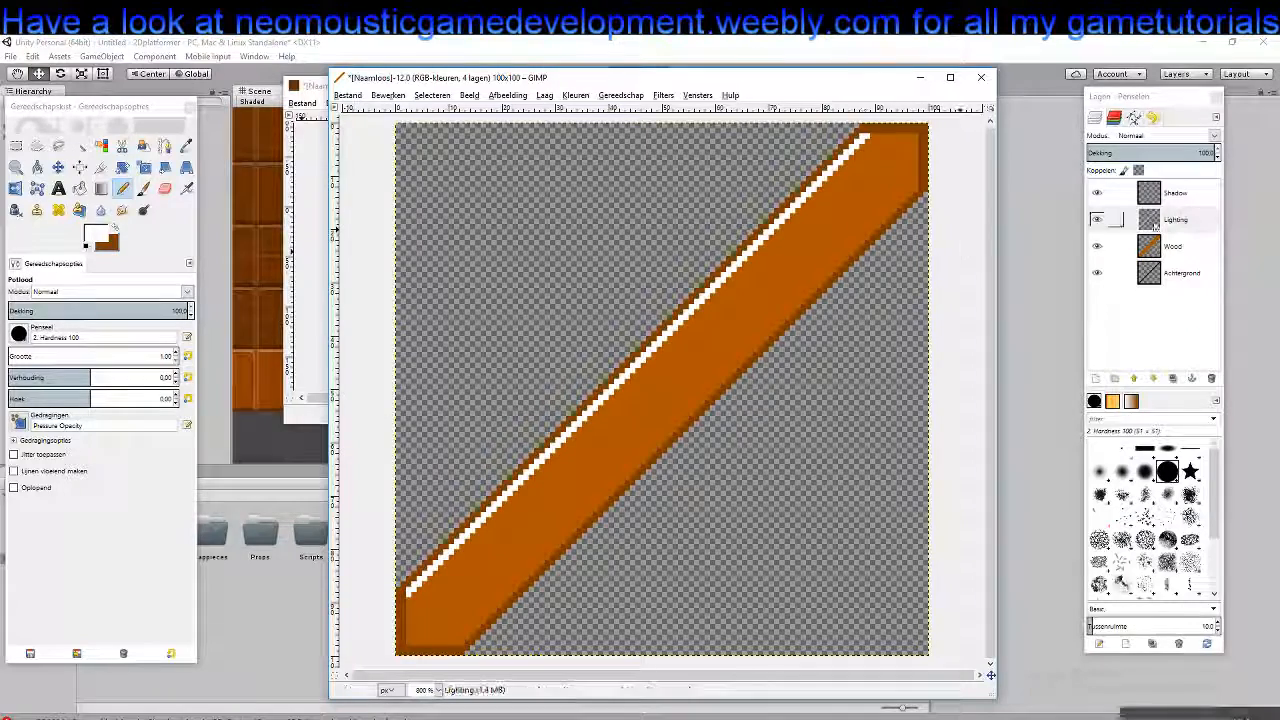
{"action": "left_click", "coordinate": [1176, 193]}
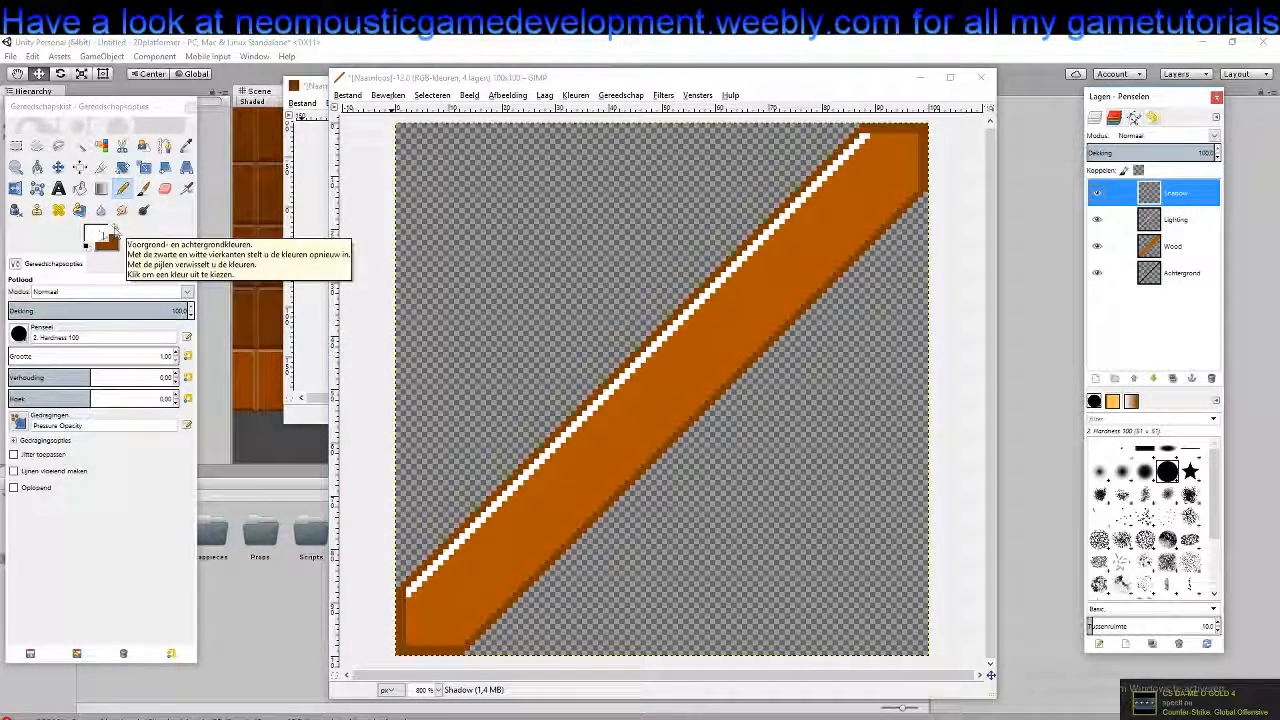
{"action": "left_click", "coordinate": [90, 240]}
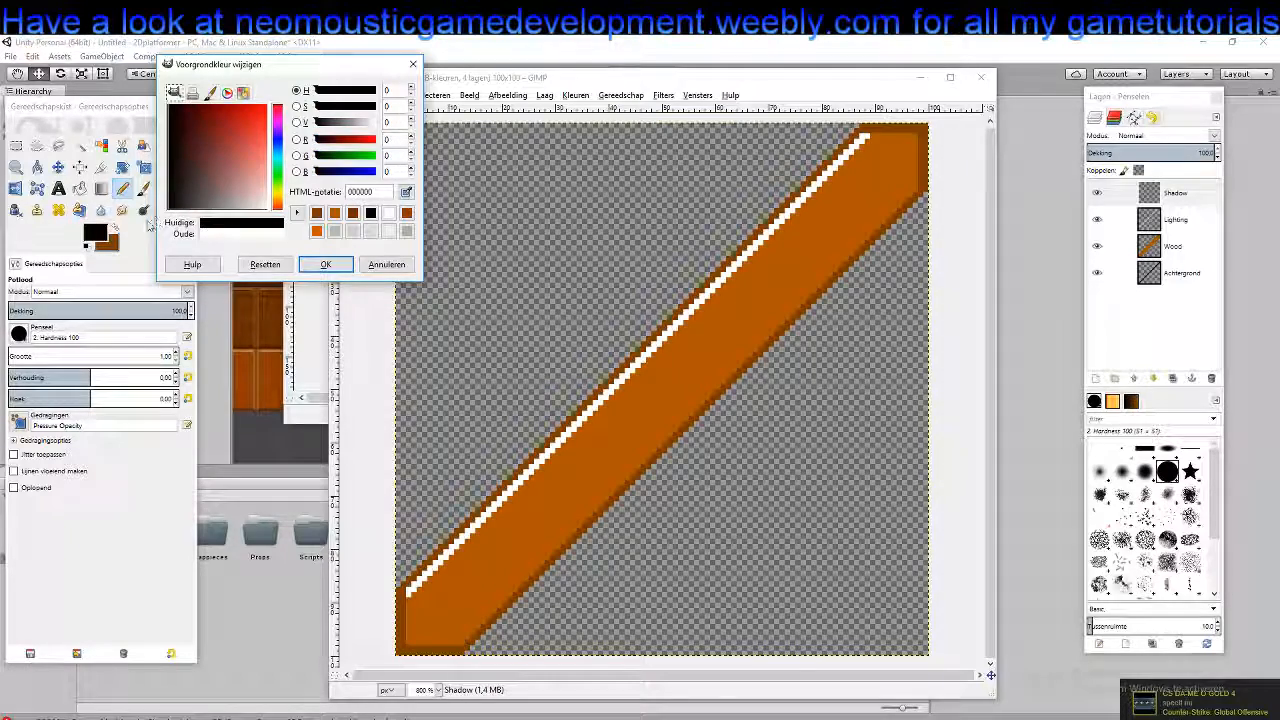
{"action": "left_click", "coordinate": [325, 264]}
{"action": "left_click", "coordinate": [461, 644]}
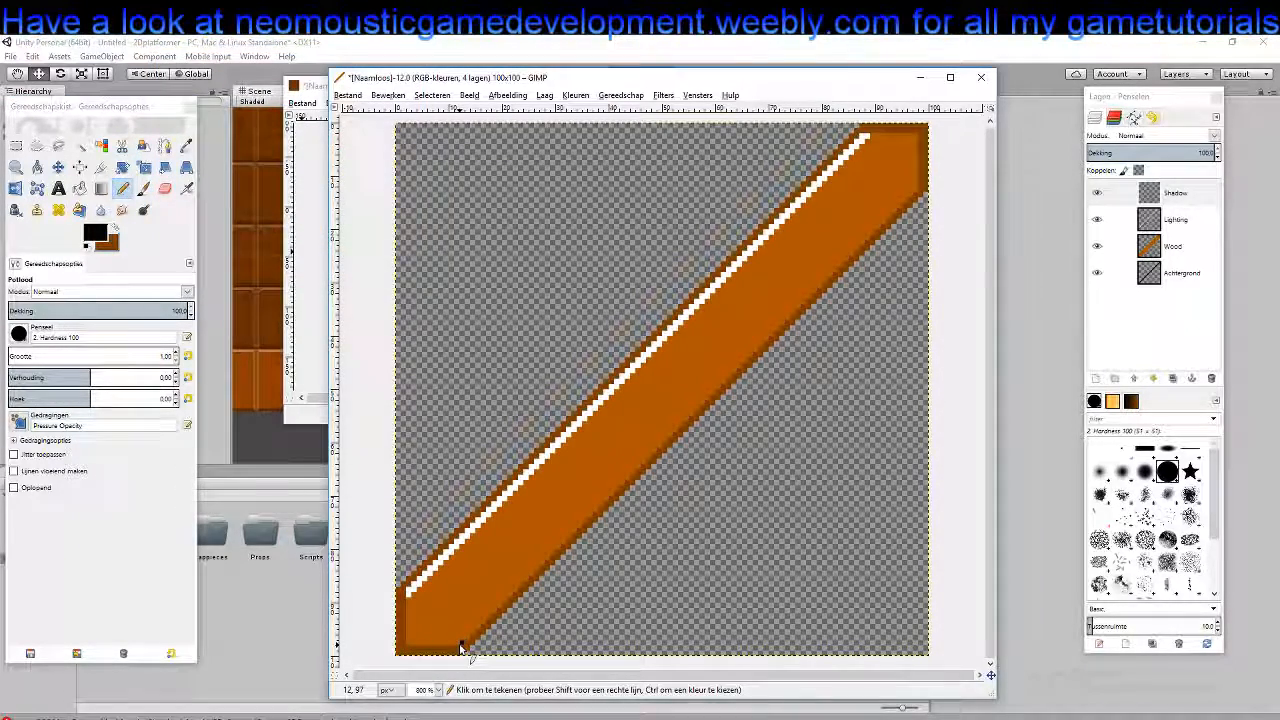
{"action": "left_click", "coordinate": [912, 190], "text": "shift"}
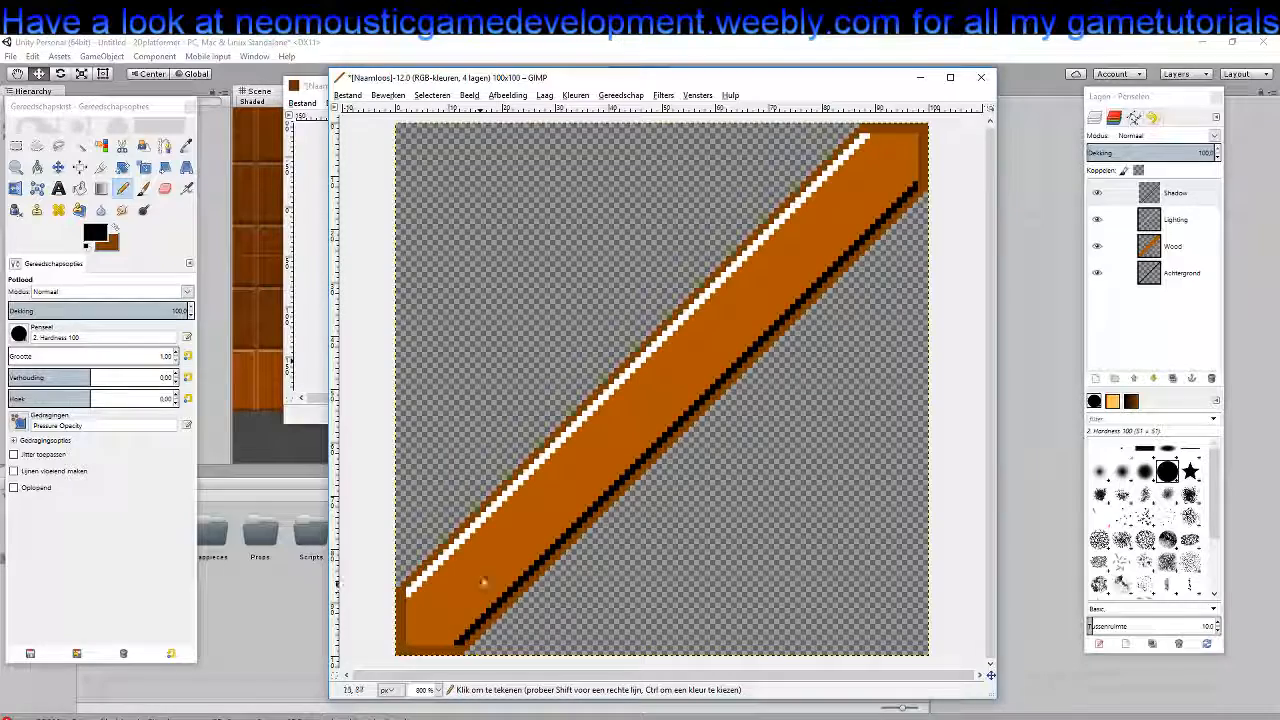
Swap to the brown and darken the foreground colour to 6a3400, and set the Pencil size to 4
{"action": "left_click", "coordinate": [112, 232]}
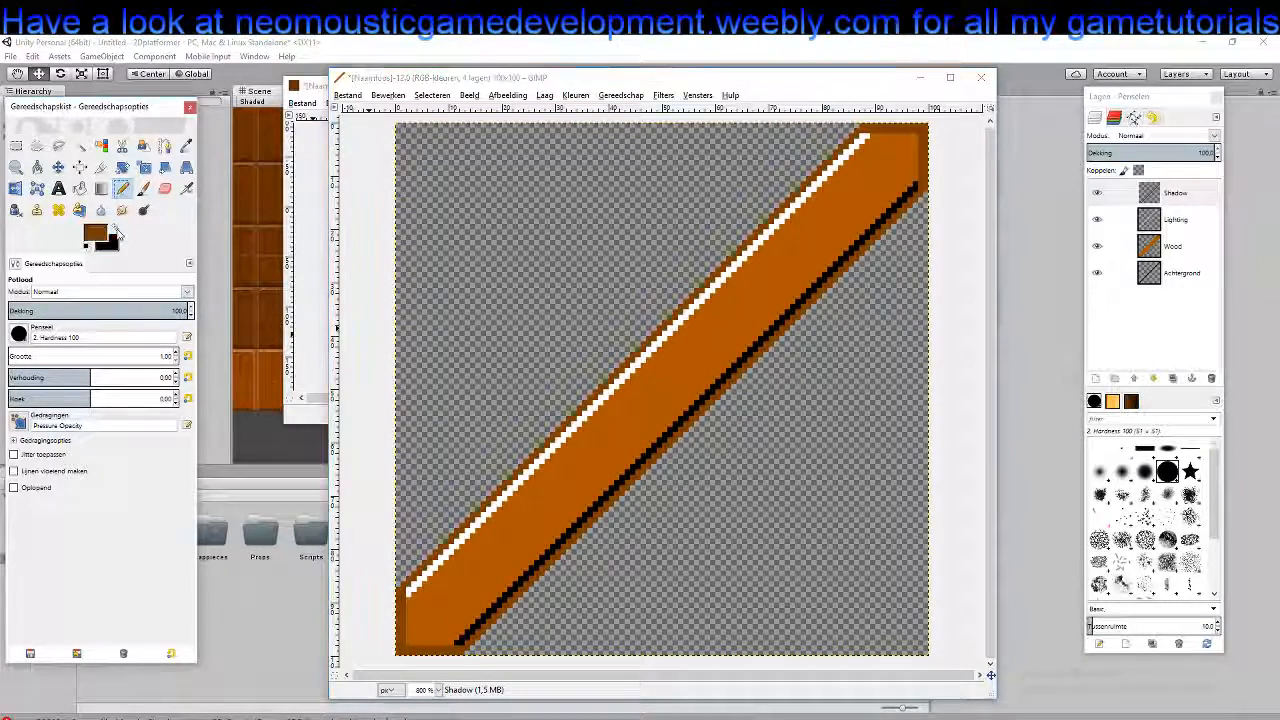
{"action": "left_click", "coordinate": [97, 234]}
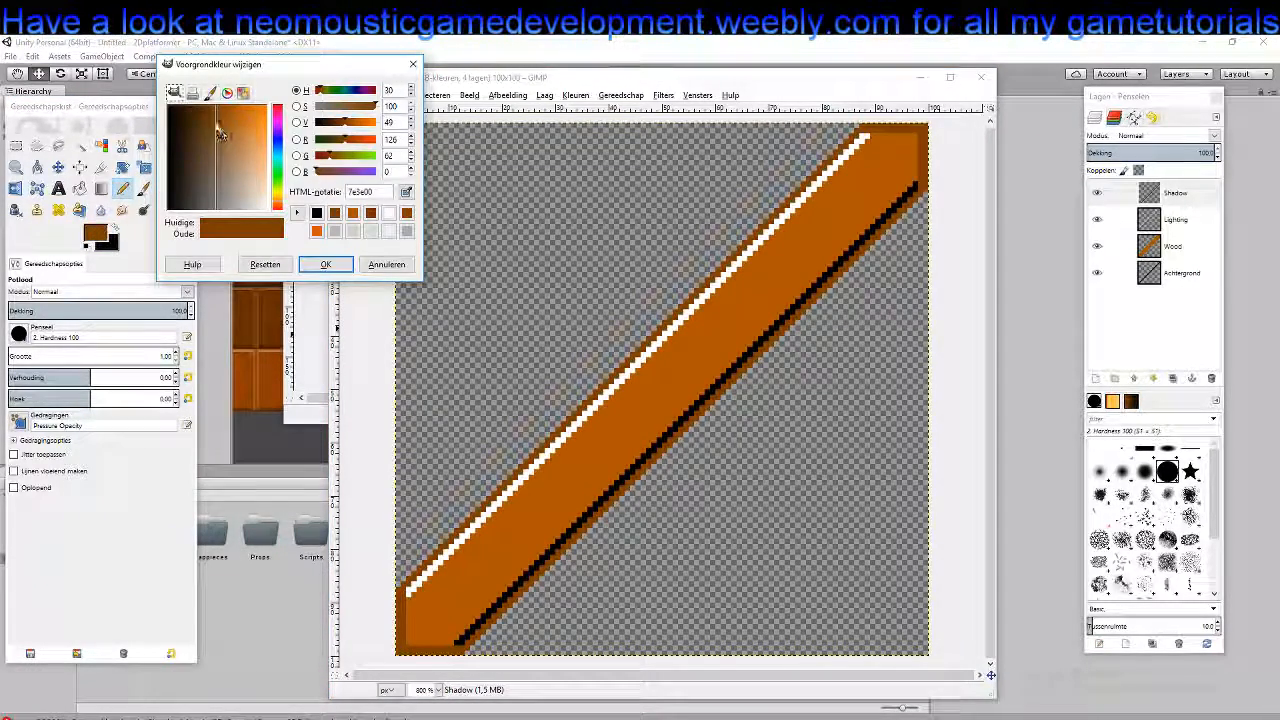
{"action": "left_click_drag", "start_coordinate": [206, 110], "coordinate": [210, 104]}
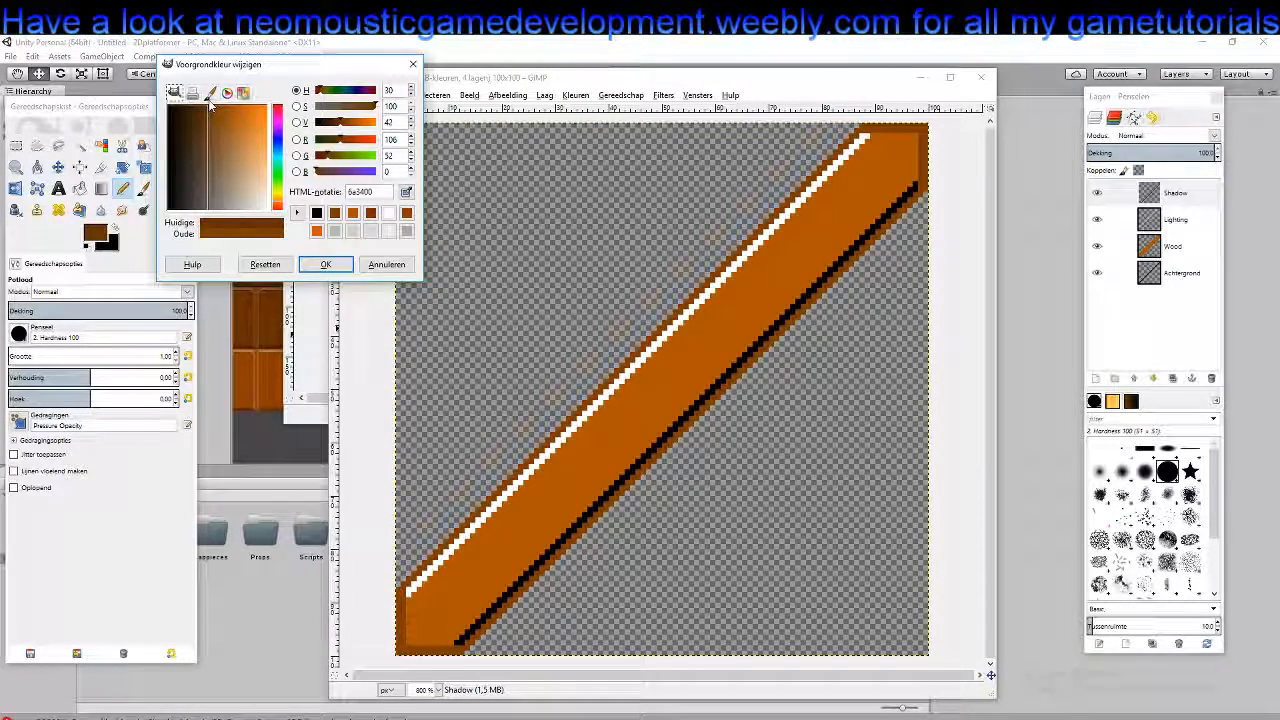
{"action": "left_click", "coordinate": [325, 265]}
{"action": "left_click", "coordinate": [175, 352]}
{"action": "left_click", "coordinate": [175, 352]}
{"action": "left_click", "coordinate": [175, 352]}
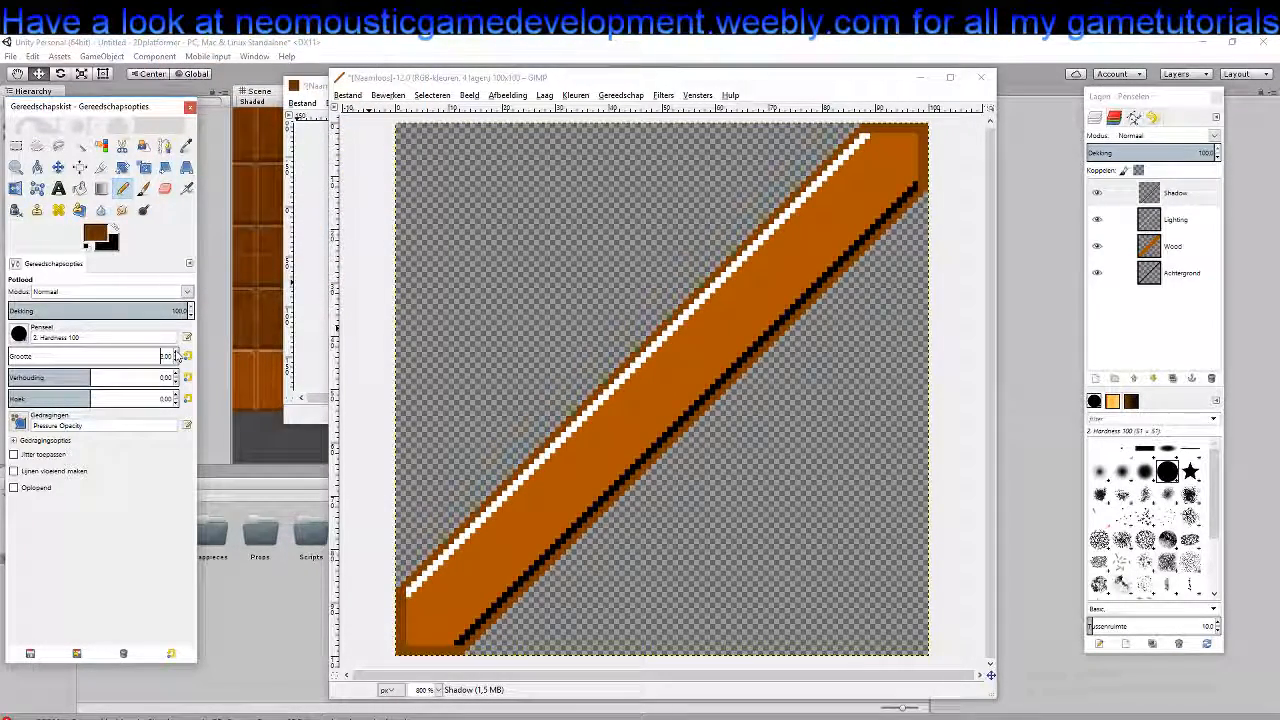
Try painting a row of seven round dark brown nail dots along the plank on the Shadow layer
{"action": "left_click", "coordinate": [436, 616]}
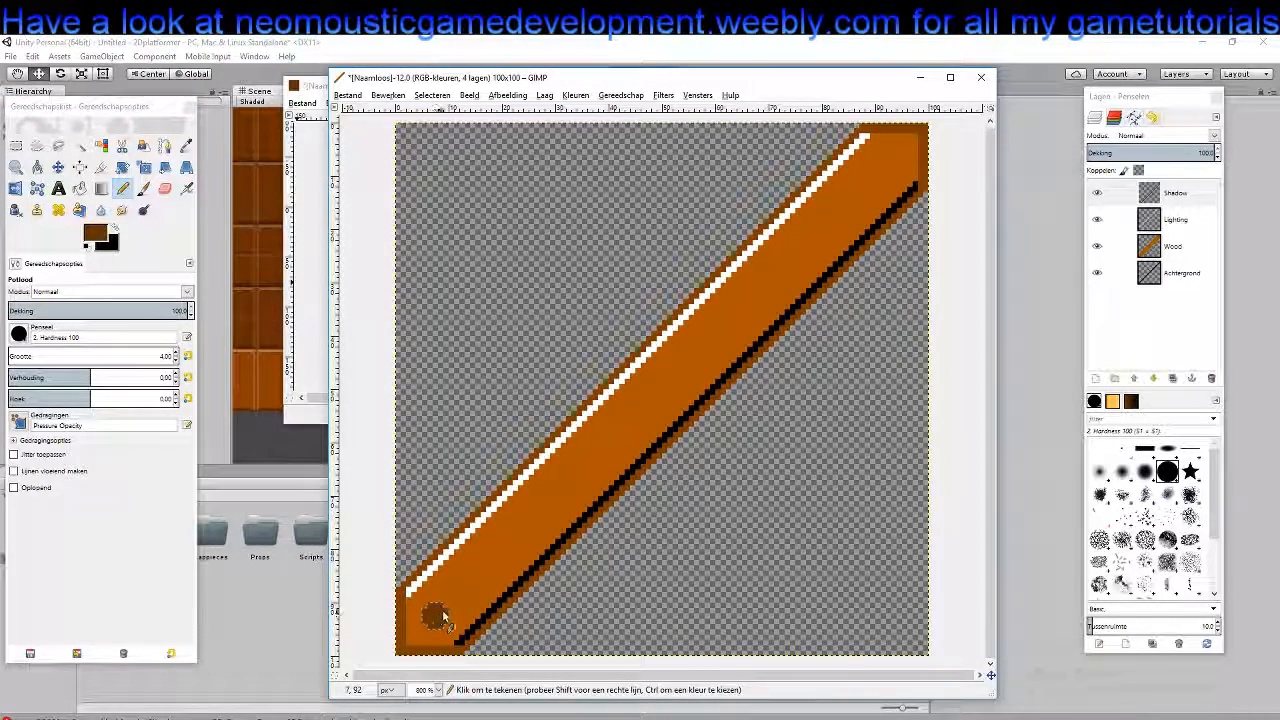
{"action": "left_click", "coordinate": [888, 162]}
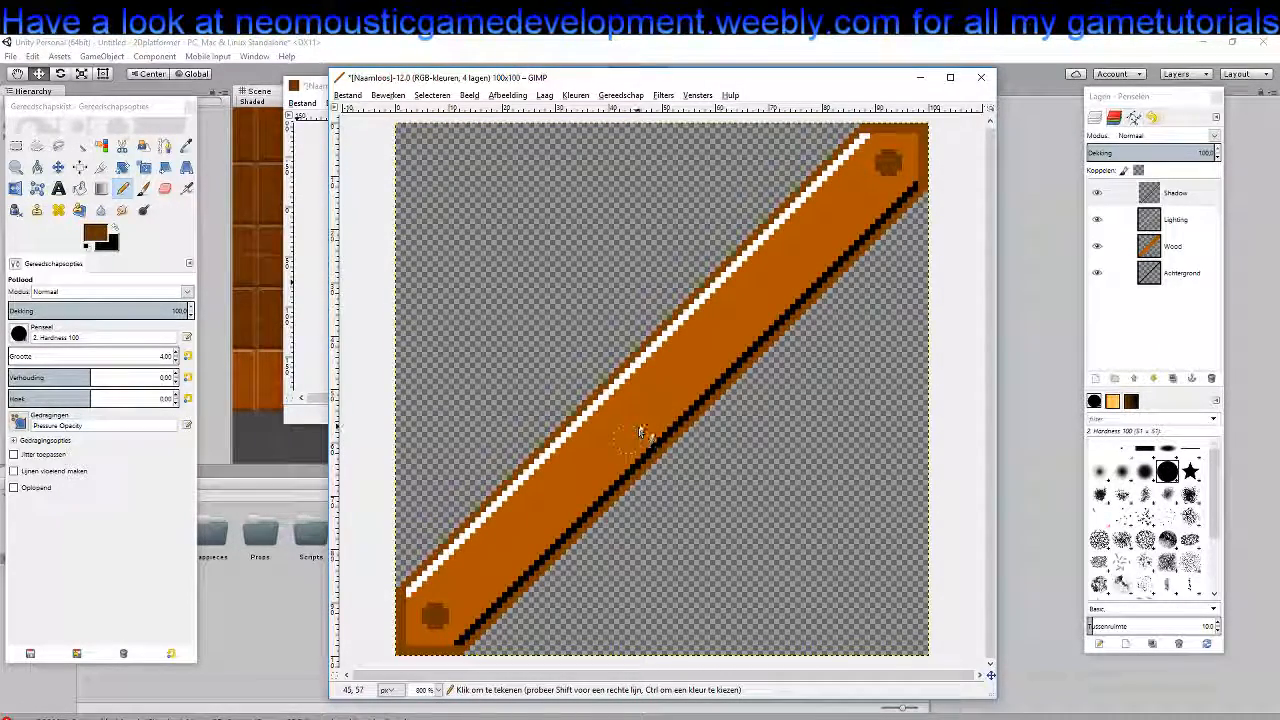
{"action": "left_click", "coordinate": [520, 530]}
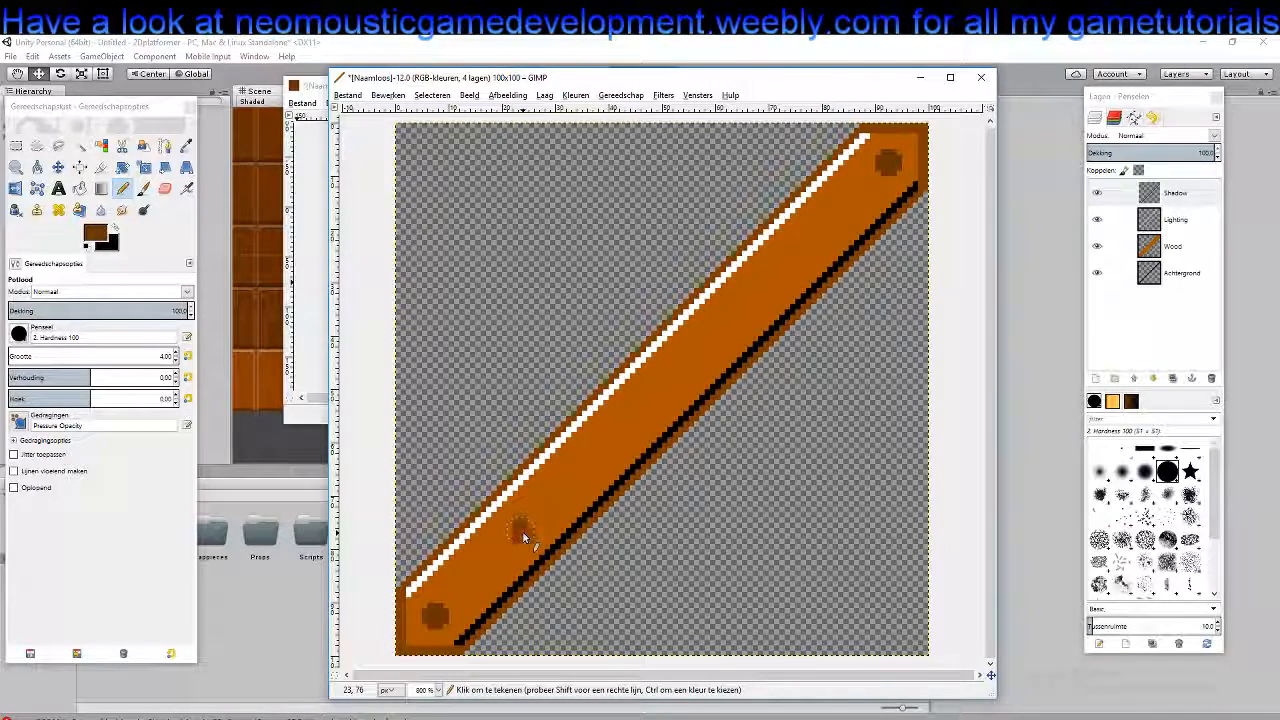
{"action": "left_click", "coordinate": [600, 452]}
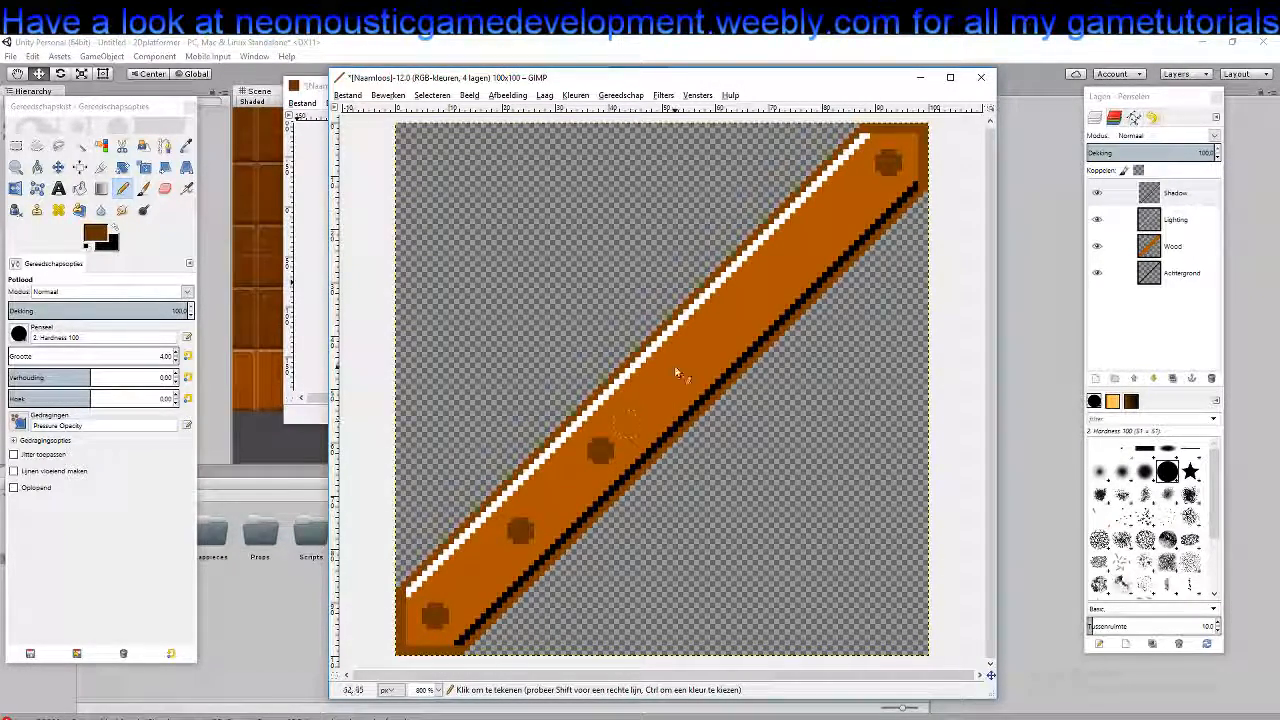
{"action": "left_click", "coordinate": [675, 376]}
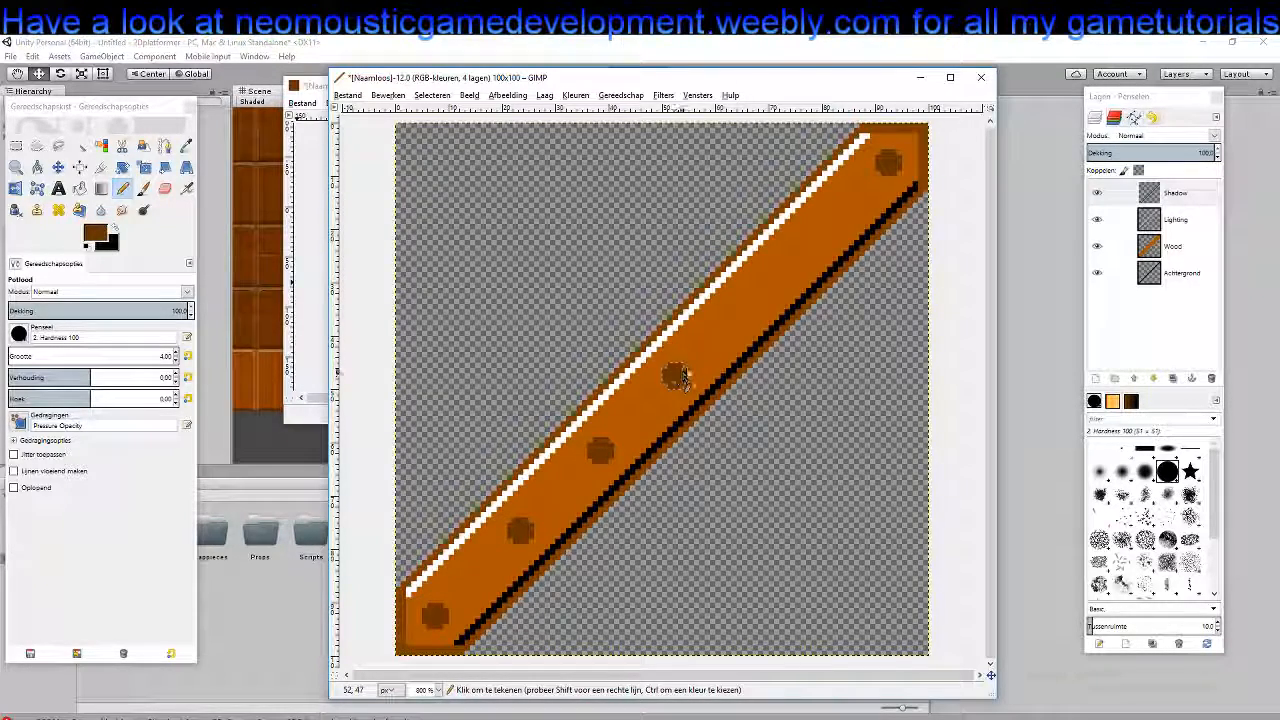
{"action": "left_click", "coordinate": [749, 301]}
{"action": "left_click", "coordinate": [814, 233]}
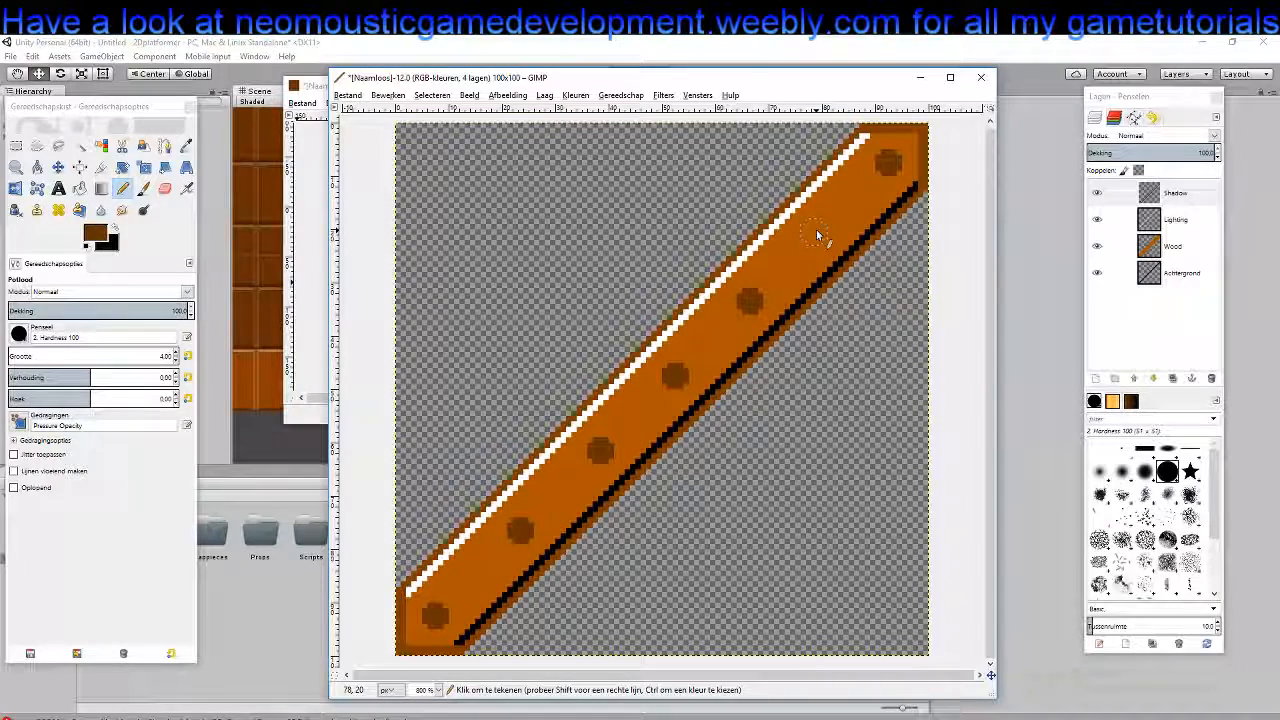
{"action": "key", "text": "ctrl+z"}
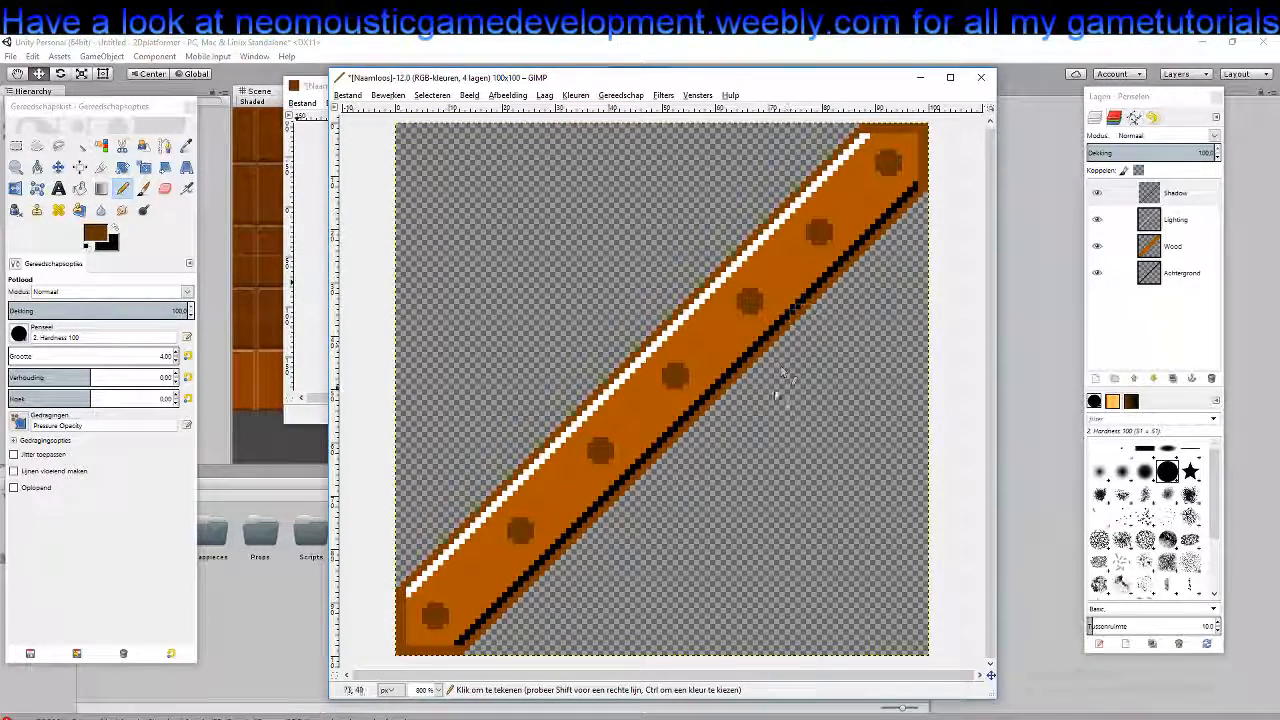
Undo all the nail dots painted on the Shadow layer
{"action": "scroll", "coordinate": [718, 425], "scroll_direction": "down", "scroll_amount": 5, "text": "ctrl"}
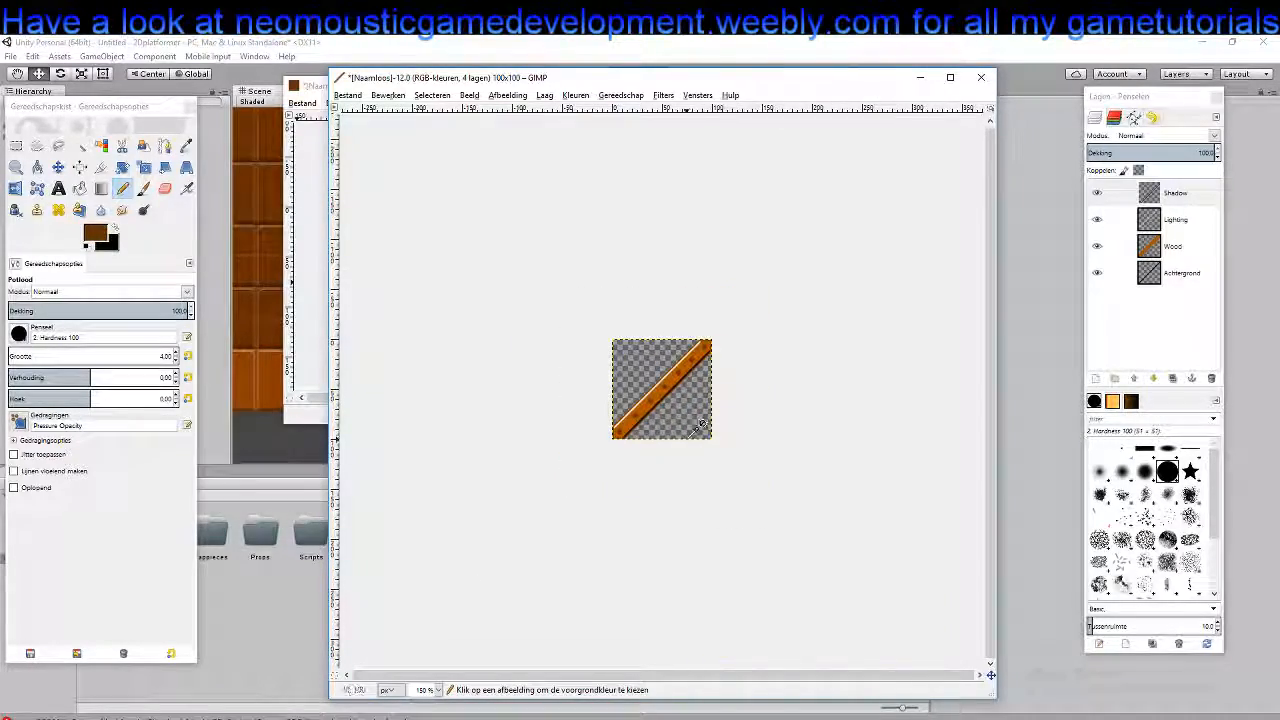
{"action": "scroll", "coordinate": [705, 422], "scroll_direction": "up", "scroll_amount": 6, "text": "ctrl"}
{"action": "scroll", "coordinate": [695, 428], "scroll_direction": "down", "scroll_amount": 3, "text": "ctrl"}
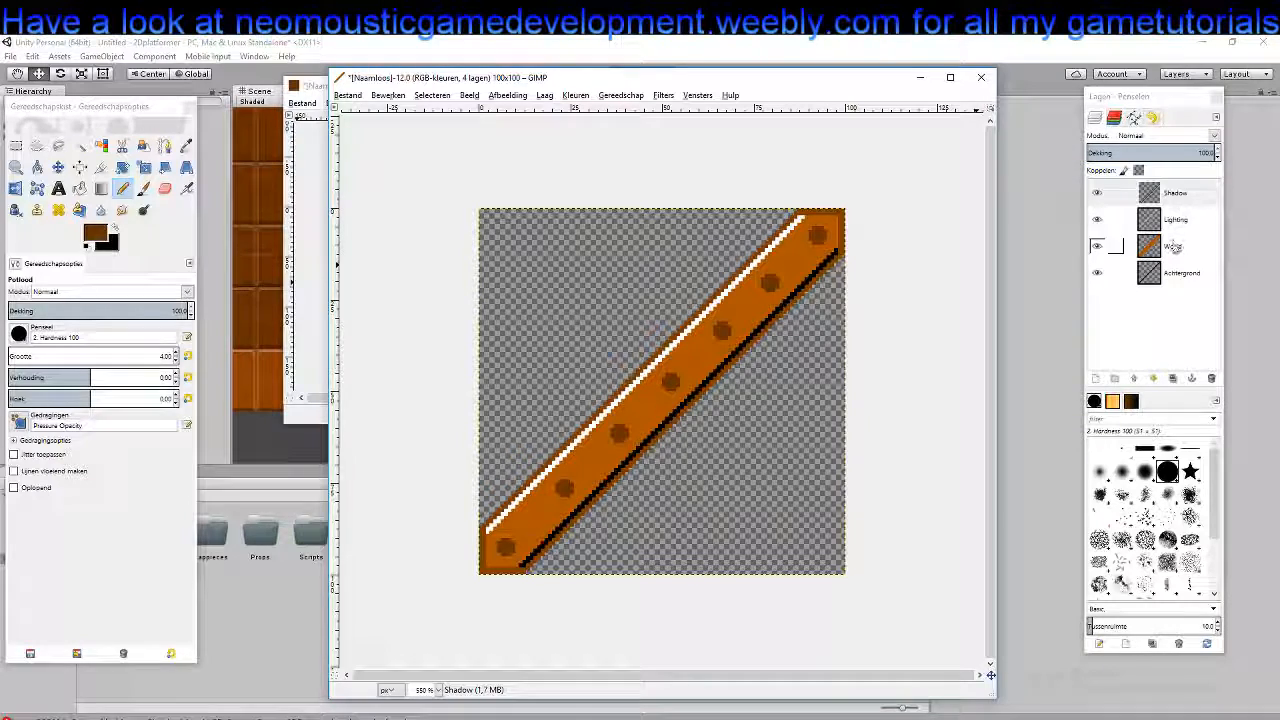
{"action": "left_click", "coordinate": [1177, 195]}
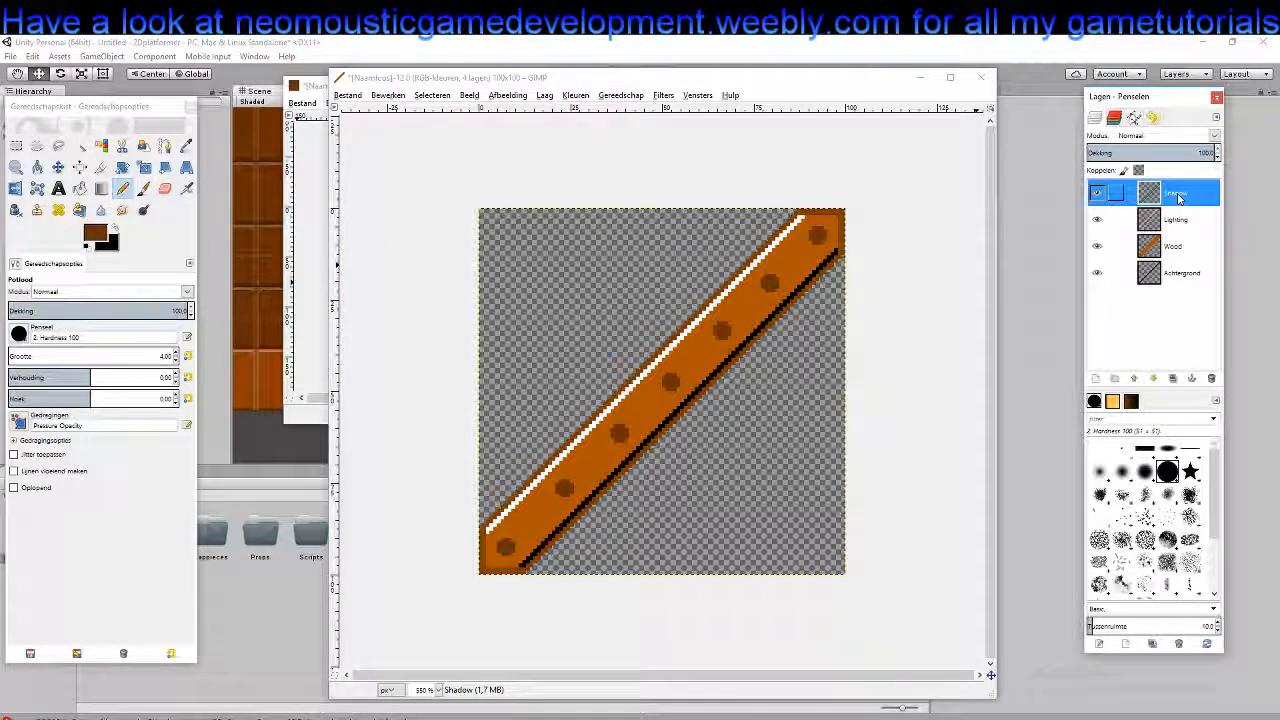
{"action": "key", "text": "ctrl+z"}
{"action": "key", "text": "ctrl+z"}
{"action": "key", "text": "ctrl+z"}
{"action": "key", "text": "ctrl+z"}
{"action": "key", "text": "ctrl+z"}
{"action": "key", "text": "ctrl+z"}
{"action": "key", "text": "ctrl+z"}
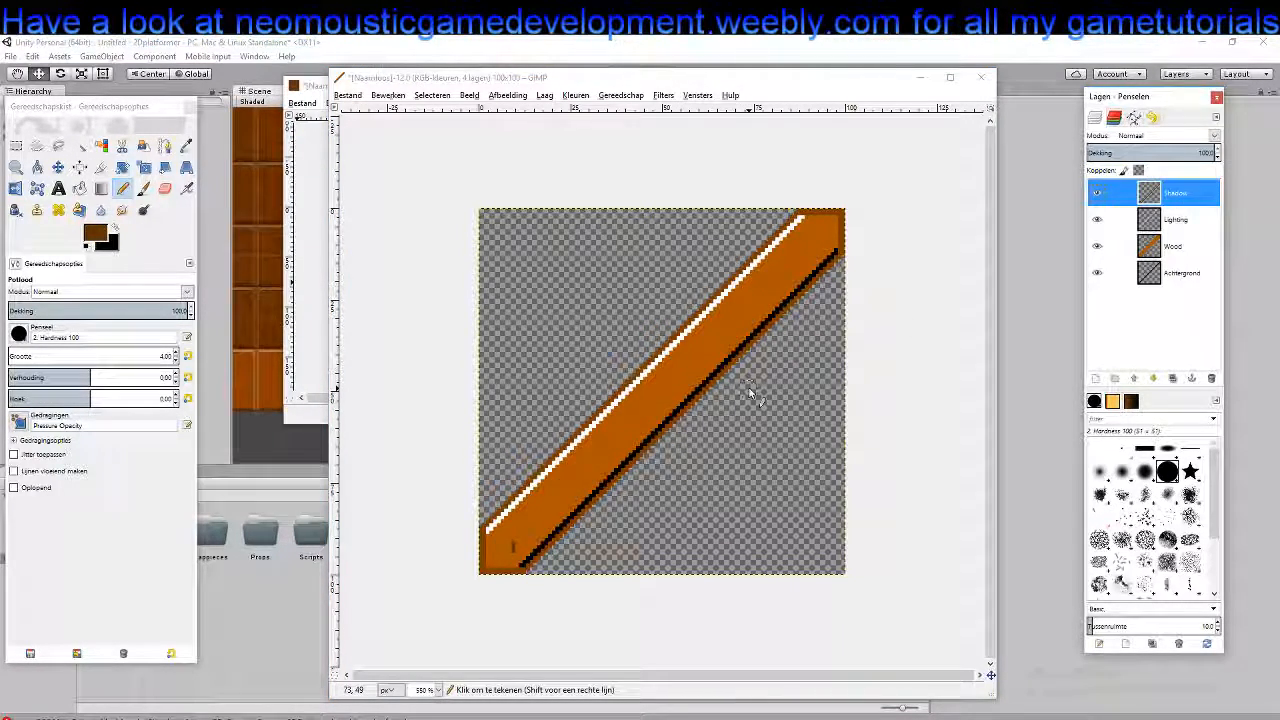
Paint five evenly spaced dark brown nail dots along the plank on the Wood layer, one at each end and three between
{"action": "left_click", "coordinate": [1170, 247]}
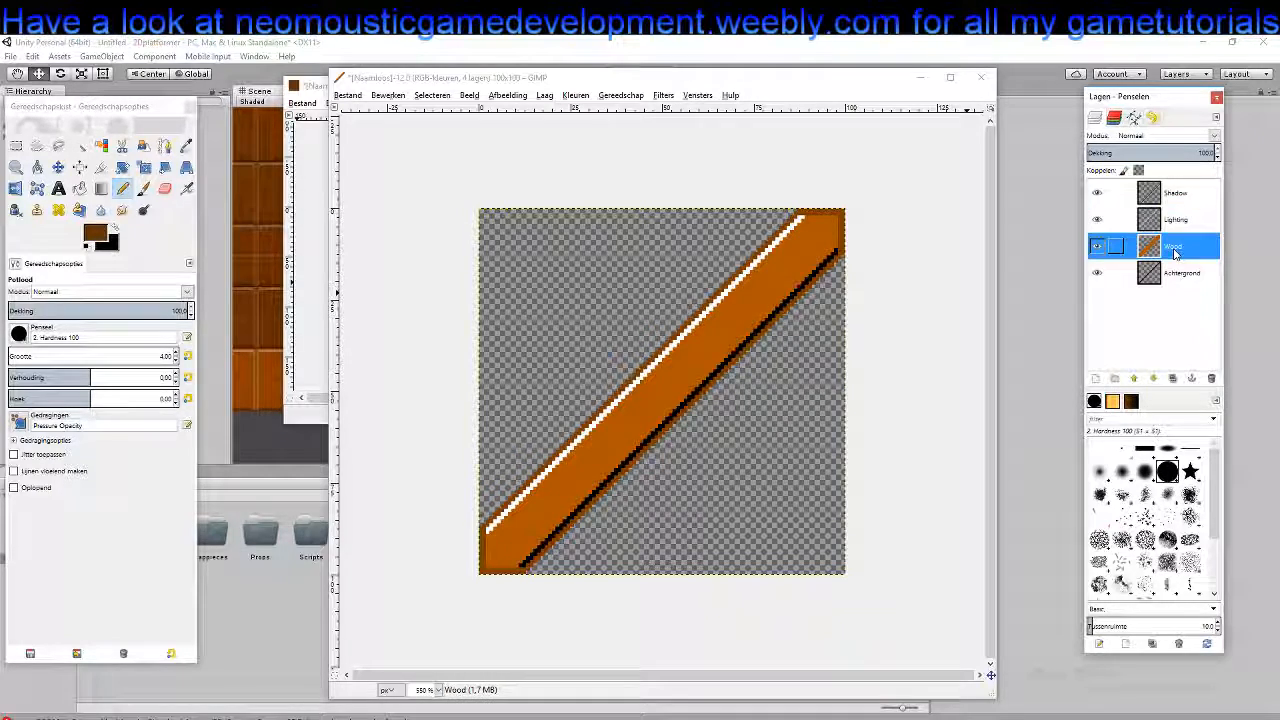
{"action": "left_click", "coordinate": [816, 236]}
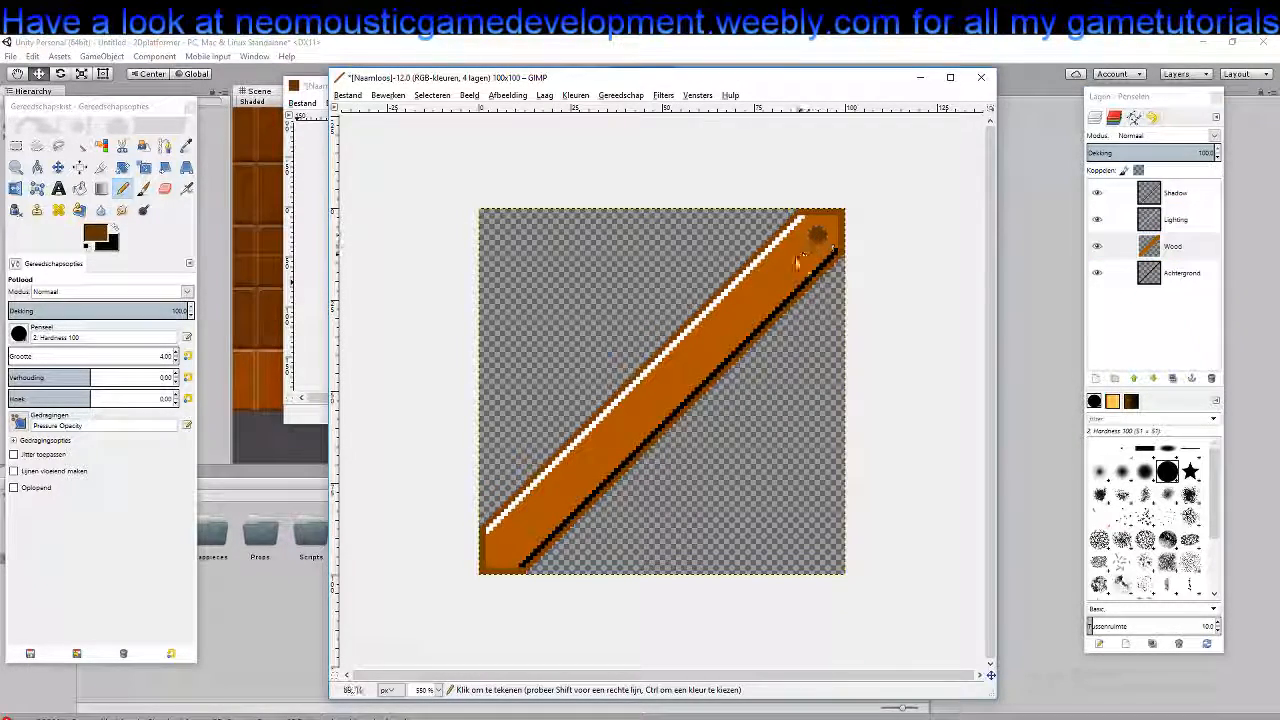
{"action": "left_click", "coordinate": [505, 547]}
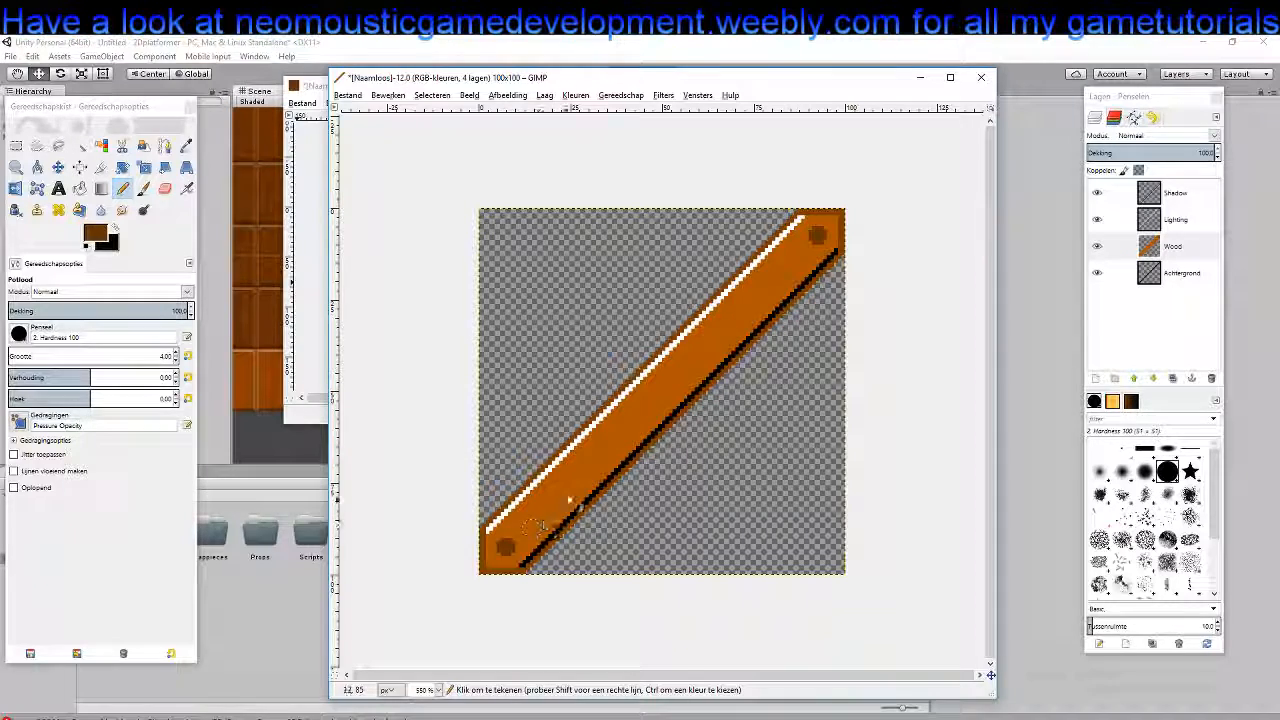
{"action": "left_click", "coordinate": [667, 390]}
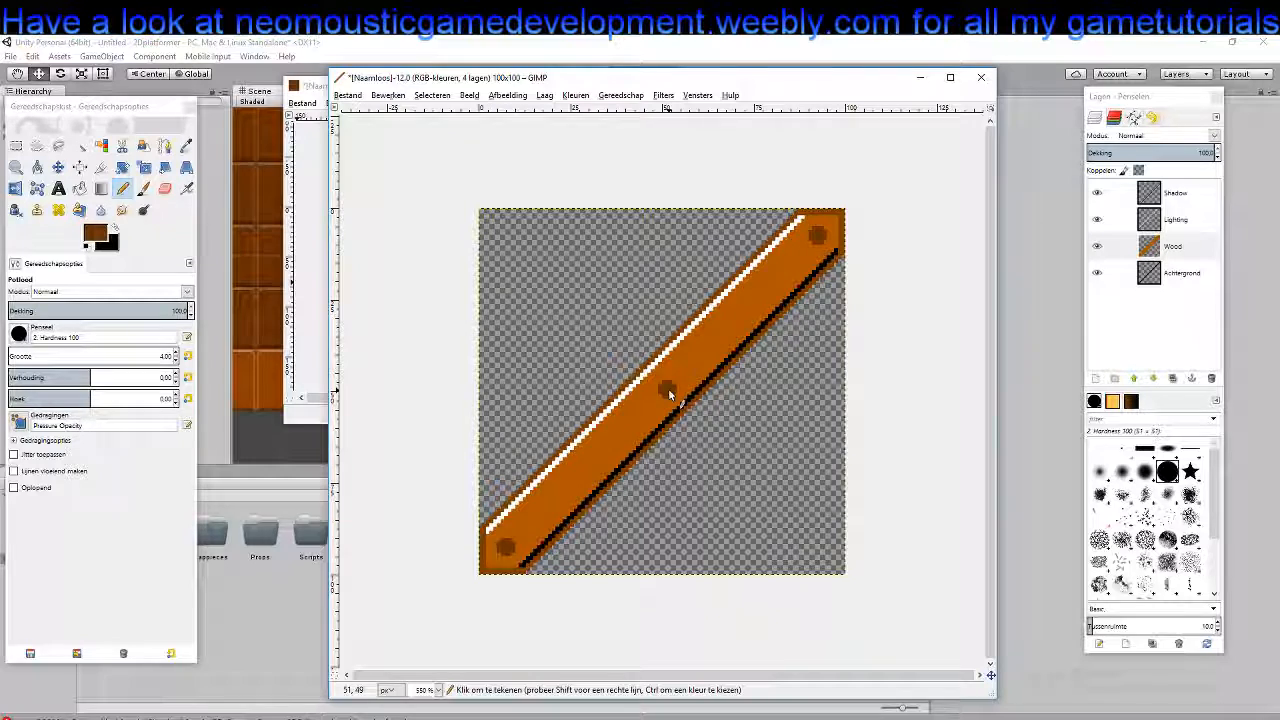
{"action": "left_click", "coordinate": [737, 317]}
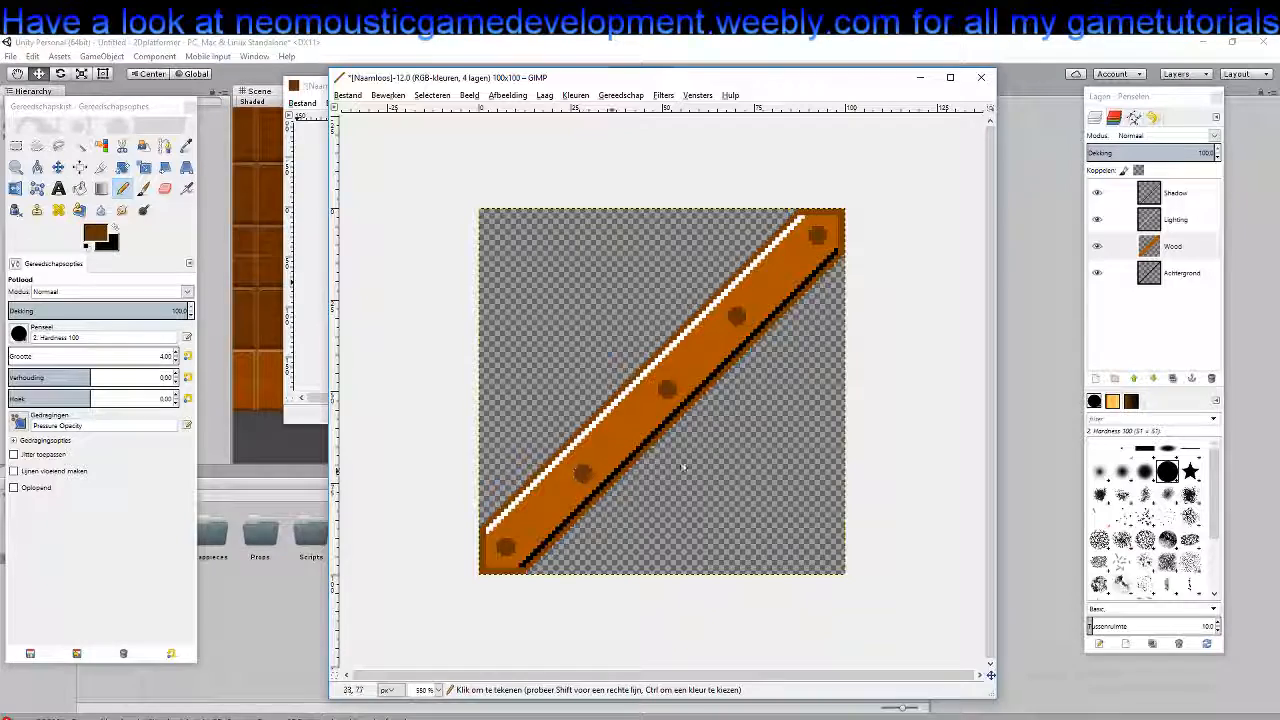
{"action": "scroll", "coordinate": [720, 455], "scroll_direction": "down", "scroll_amount": 2}
{"action": "scroll", "coordinate": [706, 458], "scroll_direction": "up", "scroll_amount": 2}
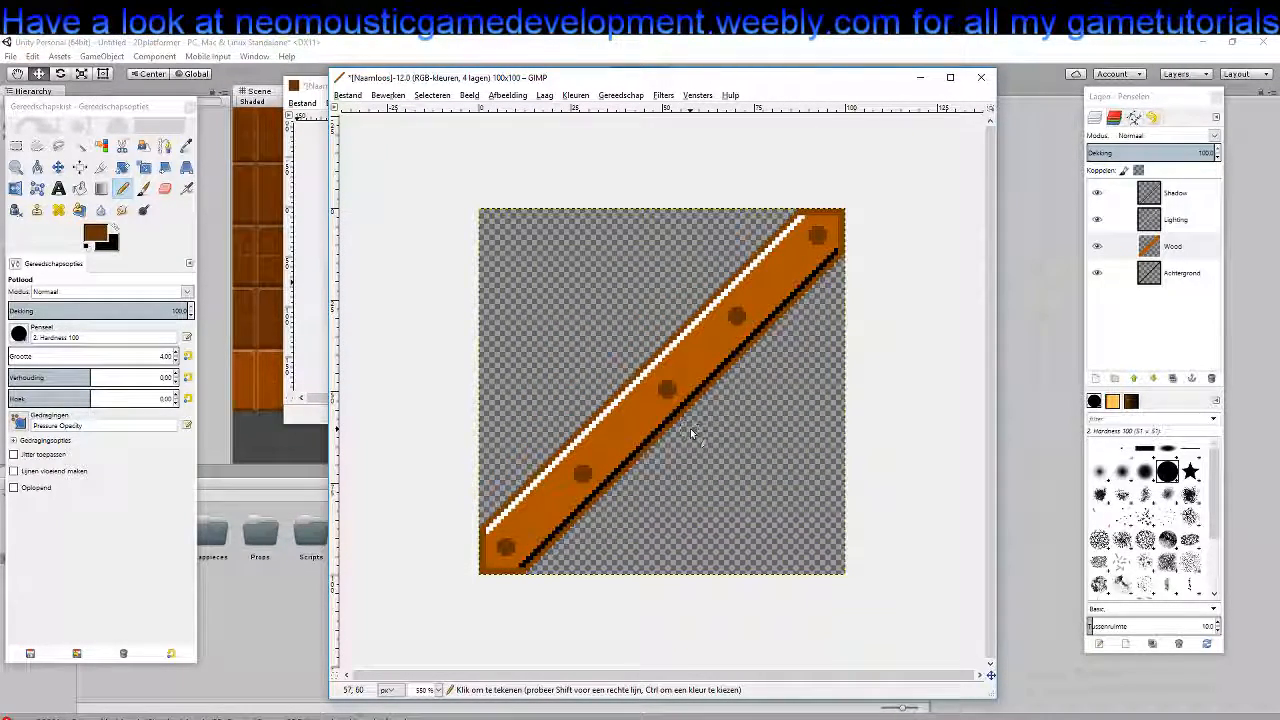
{"action": "left_click", "coordinate": [1185, 221]}
{"action": "left_click", "coordinate": [104, 234]}
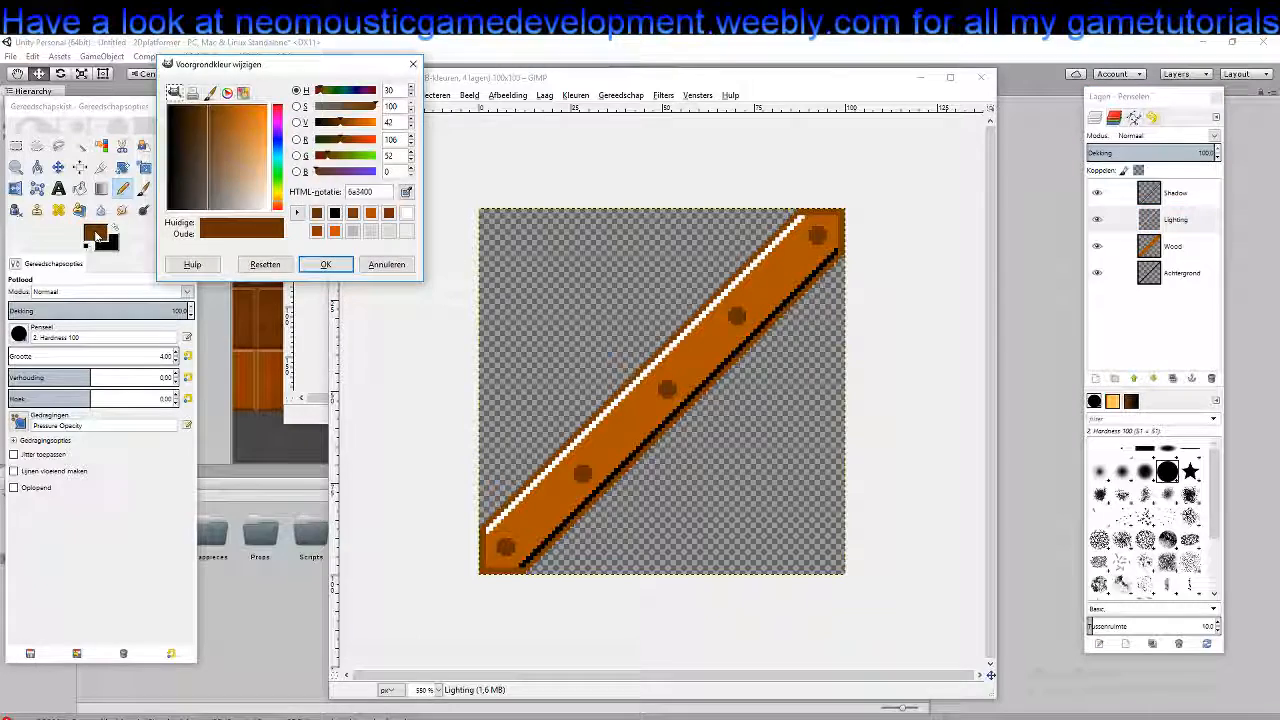
{"action": "left_click", "coordinate": [325, 264]}
Swap the foreground to black, activate the Shadow layer and set the Pencil size to 1
{"action": "left_click", "coordinate": [114, 230]}
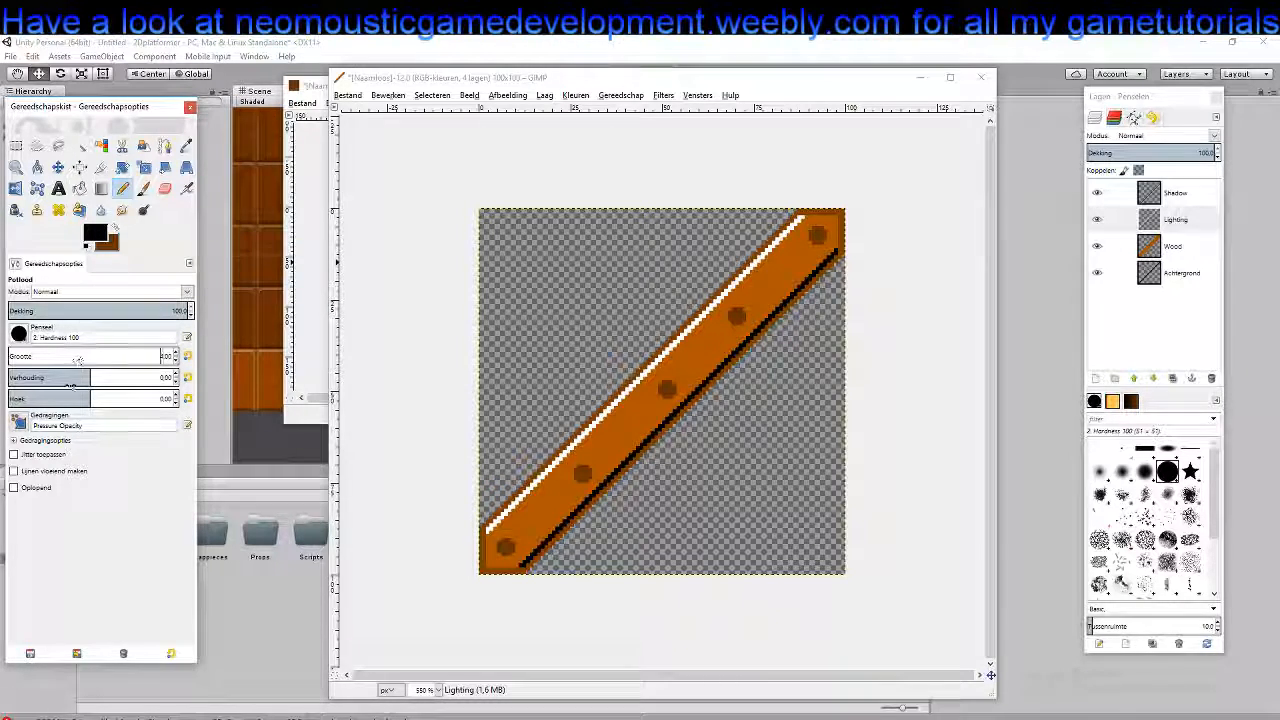
{"action": "left_click", "coordinate": [1175, 193]}
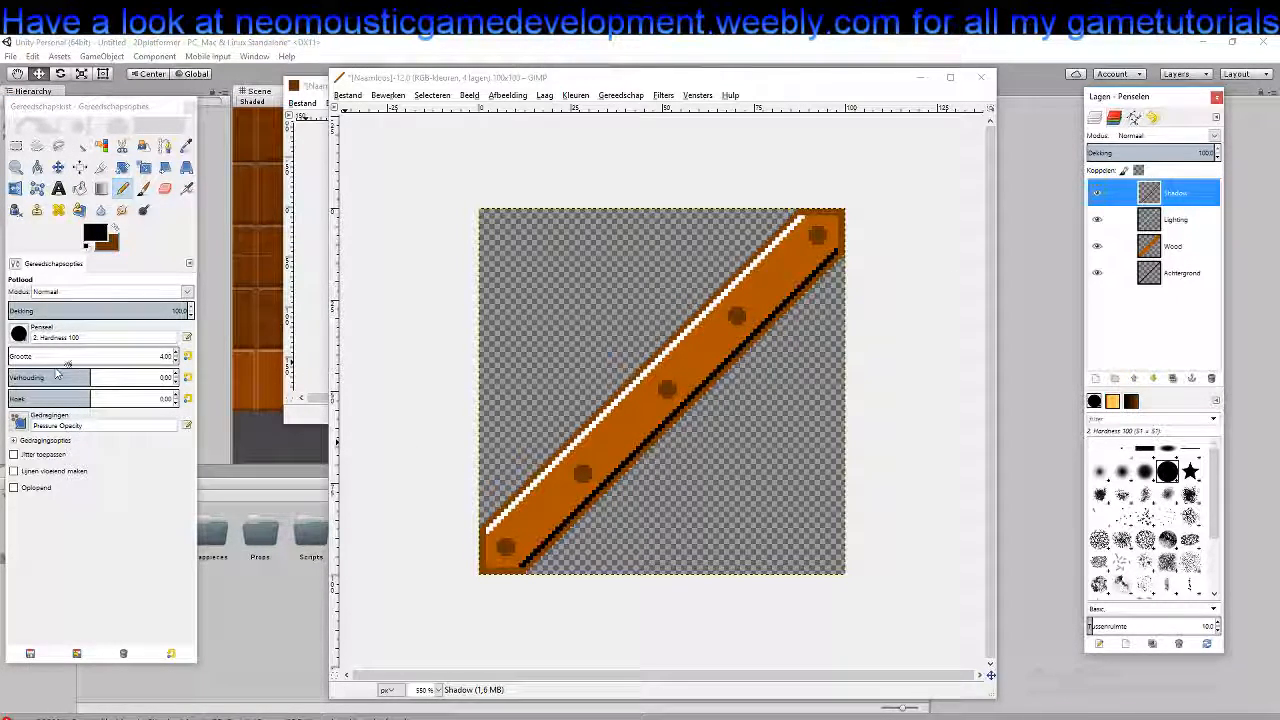
{"action": "left_click", "coordinate": [175, 360]}
{"action": "left_click", "coordinate": [175, 360]}
{"action": "left_click", "coordinate": [175, 360]}
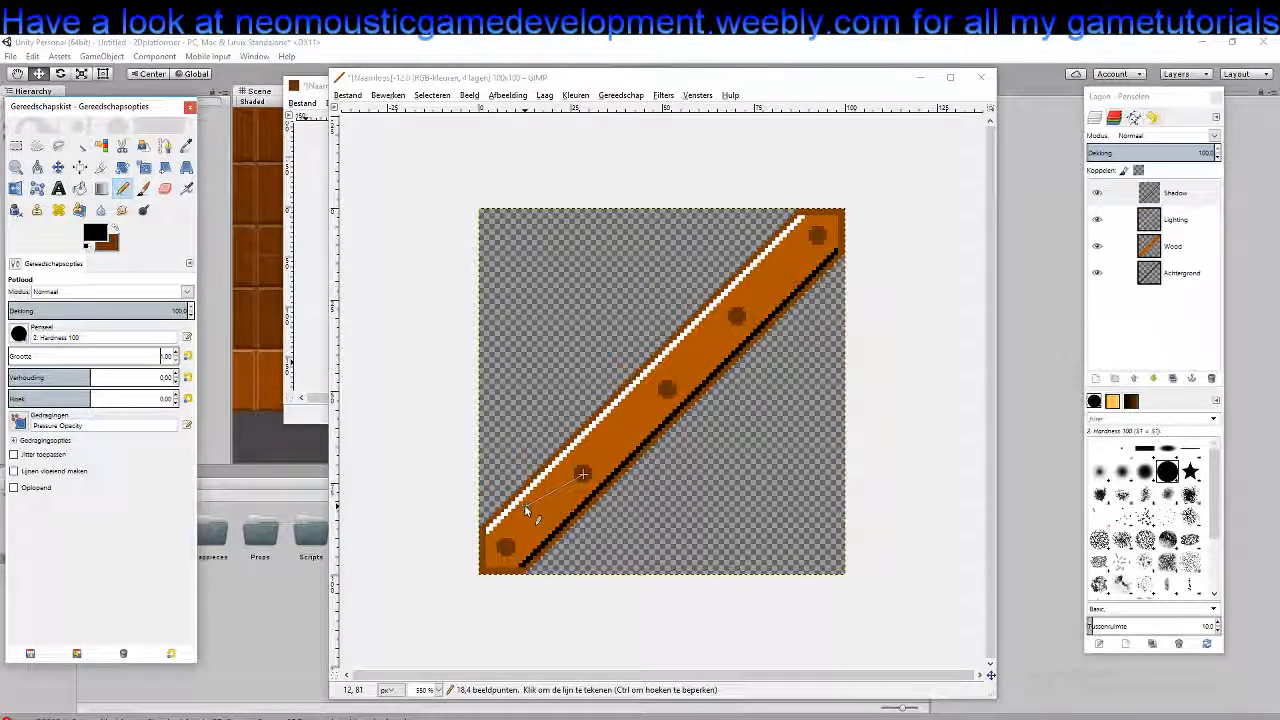
Pencil a black shadow around the lower-right edge of the lowest nail dot
{"action": "scroll", "coordinate": [549, 503], "scroll_direction": "down", "scroll_amount": 2}
{"action": "scroll", "coordinate": [549, 503], "scroll_direction": "up", "scroll_amount": 4}
{"action": "scroll", "coordinate": [553, 456], "scroll_direction": "down", "scroll_amount": 1}
{"action": "scroll", "coordinate": [557, 462], "scroll_direction": "up", "scroll_amount": 1}
{"action": "left_click_drag", "start_coordinate": [546, 529], "coordinate": [569, 374]}
{"action": "scroll", "coordinate": [569, 374], "scroll_direction": "down", "scroll_amount": 1}
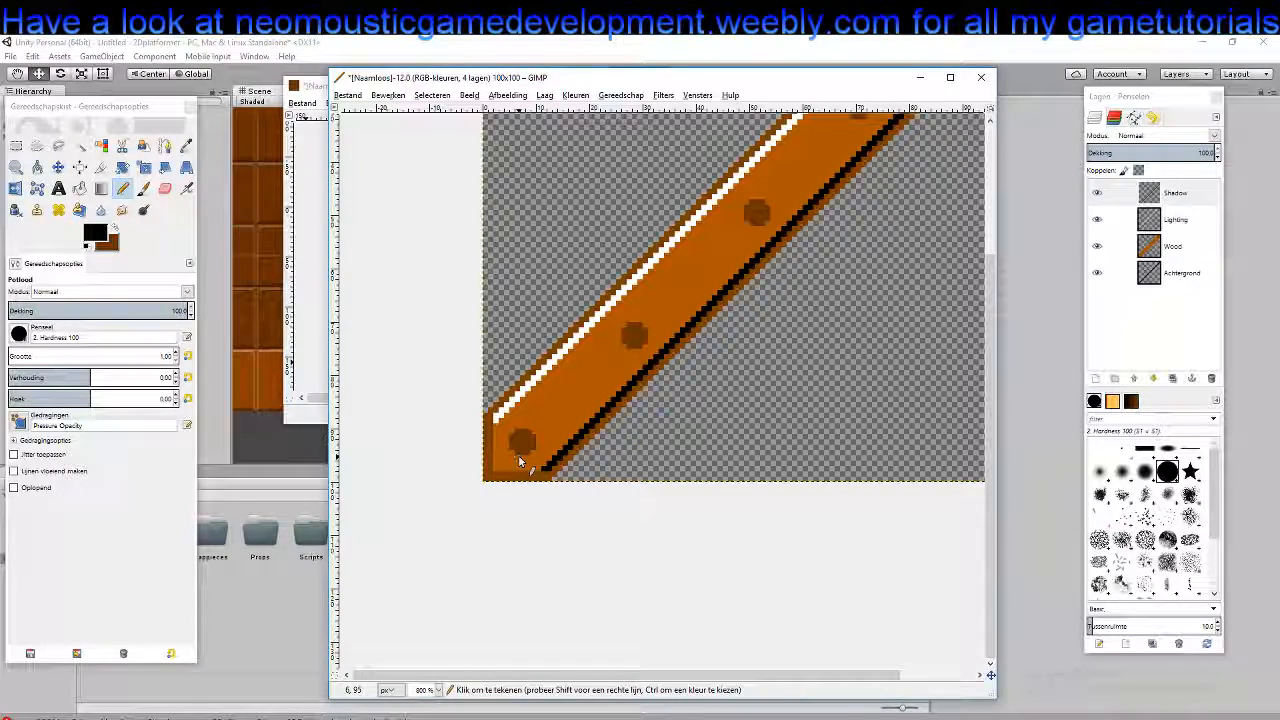
{"action": "left_click_drag", "start_coordinate": [522, 457], "coordinate": [541, 457]}
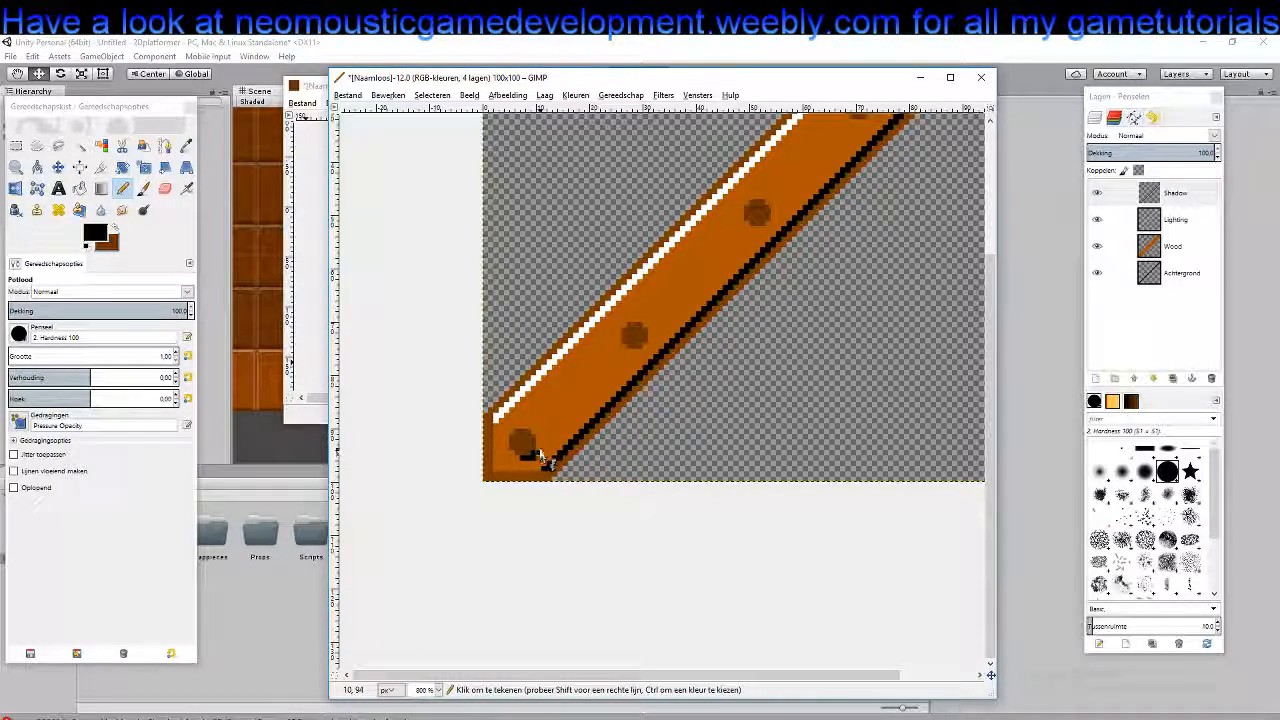
{"action": "key", "text": "ctrl+z"}
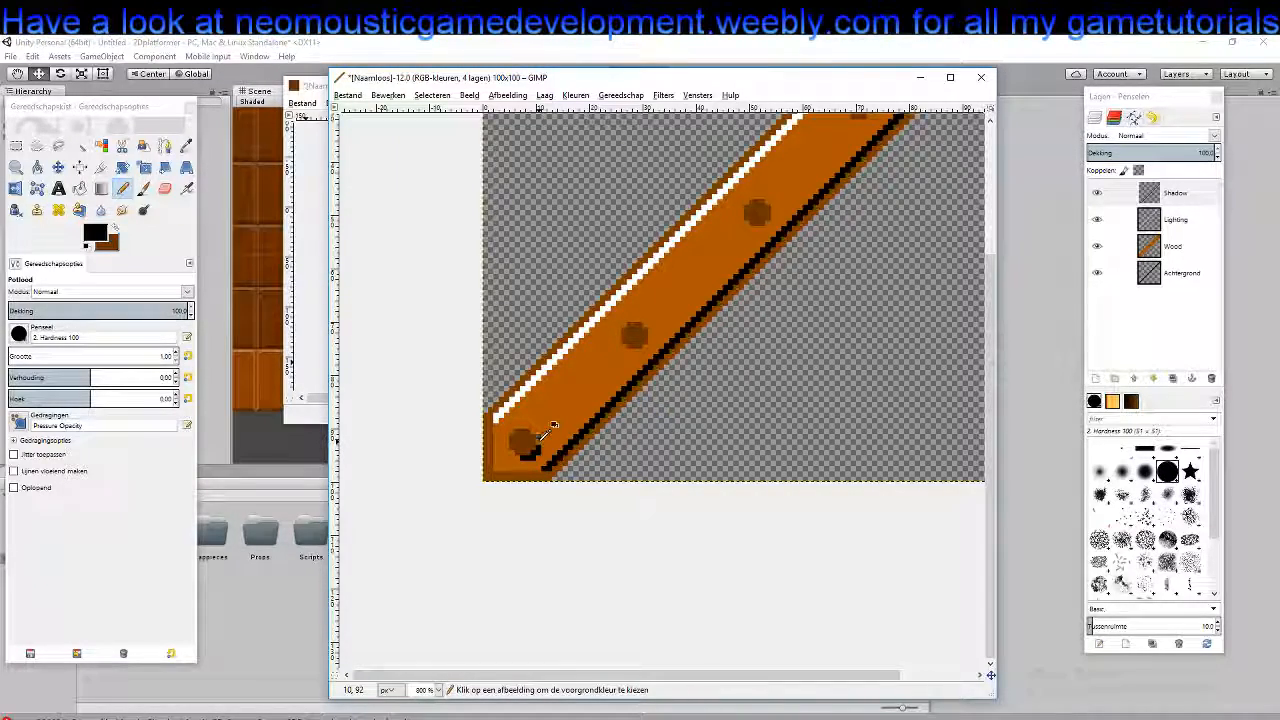
{"action": "left_click_drag", "start_coordinate": [539, 446], "coordinate": [539, 440]}
Pencil black shadows around the lower-right edges of the remaining four nail dots on the Shadow layer
{"action": "left_click_drag", "start_coordinate": [619, 380], "coordinate": [553, 443]}
{"action": "left_click", "coordinate": [569, 412]}
{"action": "left_click", "coordinate": [575, 411]}
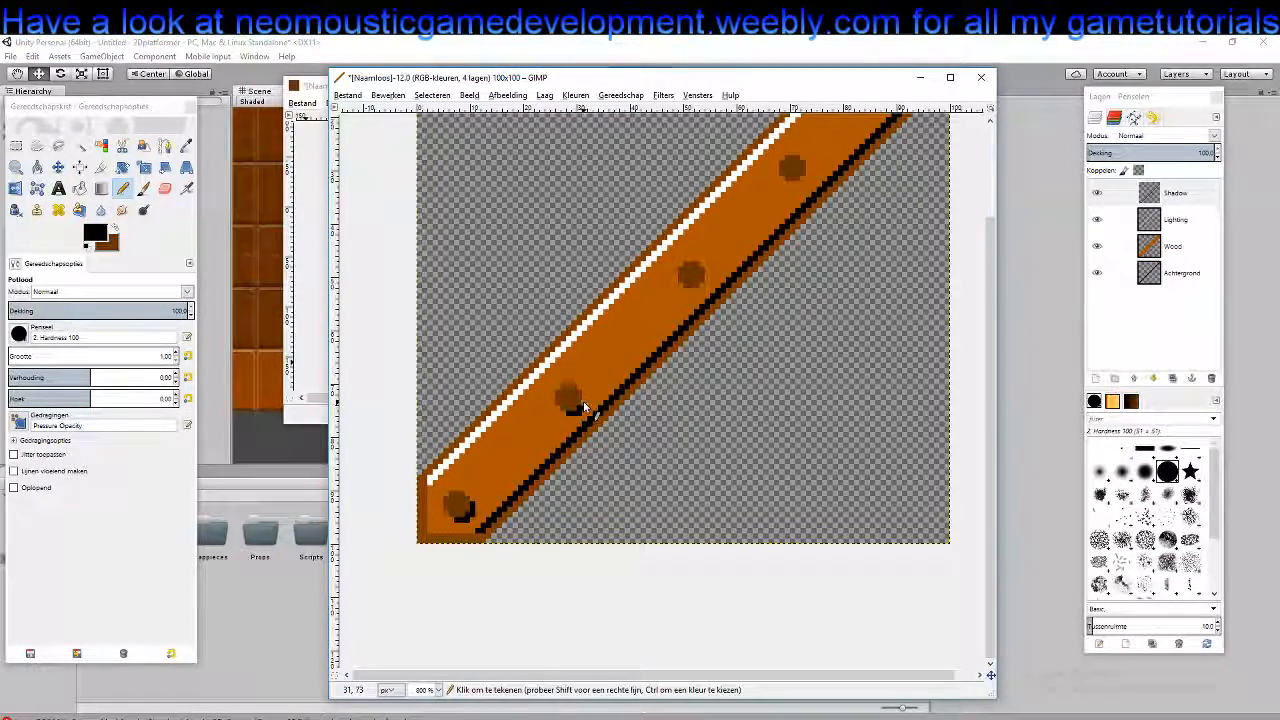
{"action": "left_click_drag", "start_coordinate": [649, 342], "coordinate": [562, 446]}
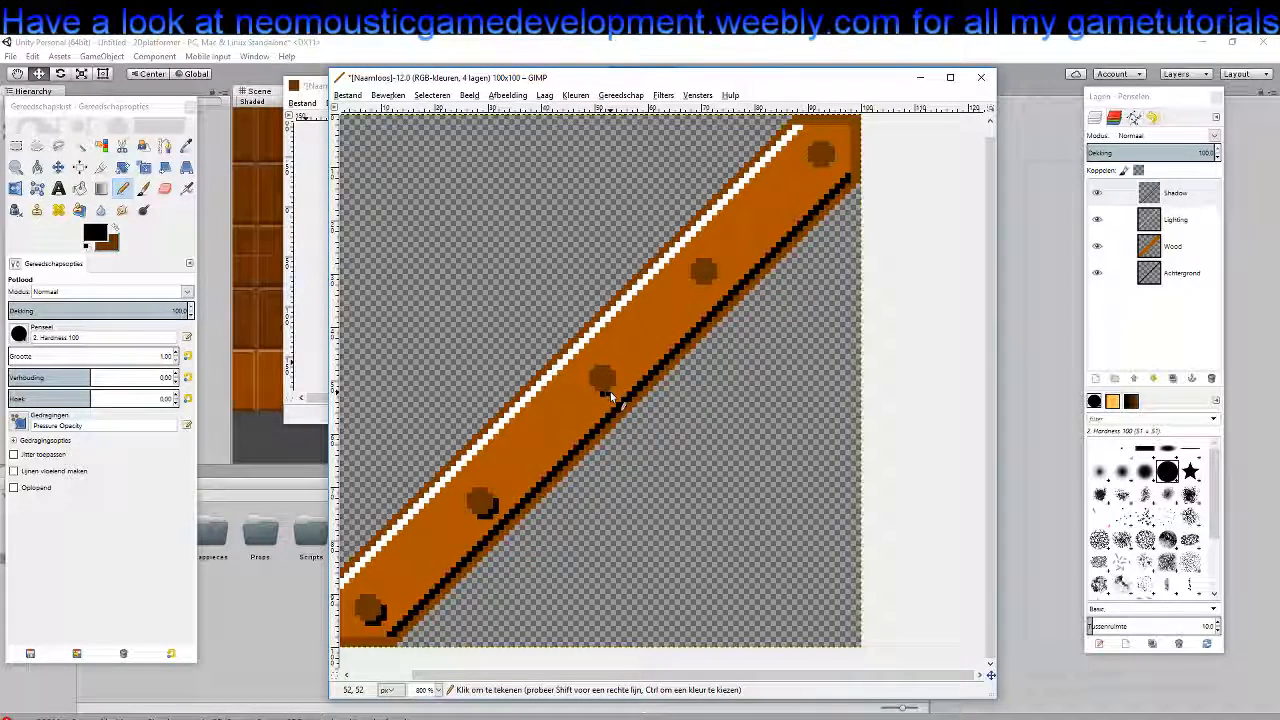
{"action": "left_click_drag", "start_coordinate": [617, 391], "coordinate": [615, 375]}
{"action": "mouse_move", "coordinate": [685, 320]}
{"action": "left_mouse_down"}
{"action": "mouse_move", "coordinate": [600, 411]}
{"action": "mouse_move", "coordinate": [686, 312]}
{"action": "mouse_move", "coordinate": [630, 354]}
{"action": "left_mouse_up"}
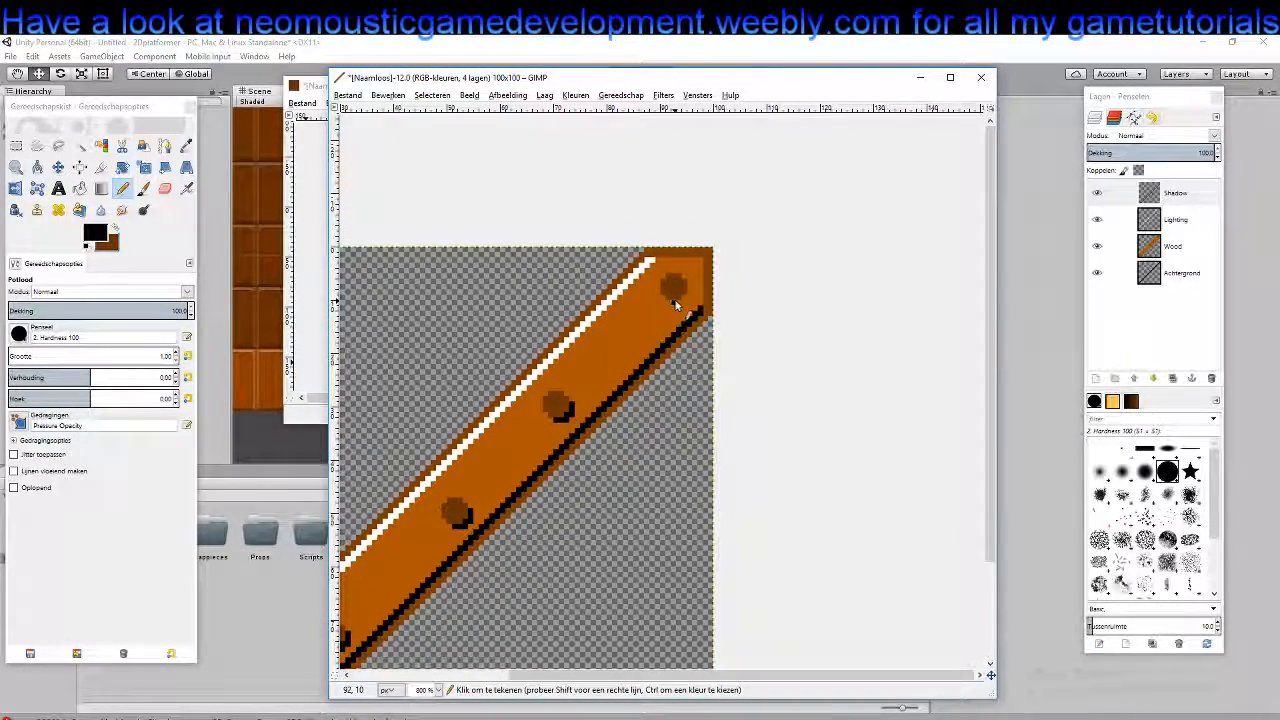
{"action": "left_click_drag", "start_coordinate": [679, 304], "coordinate": [686, 304]}
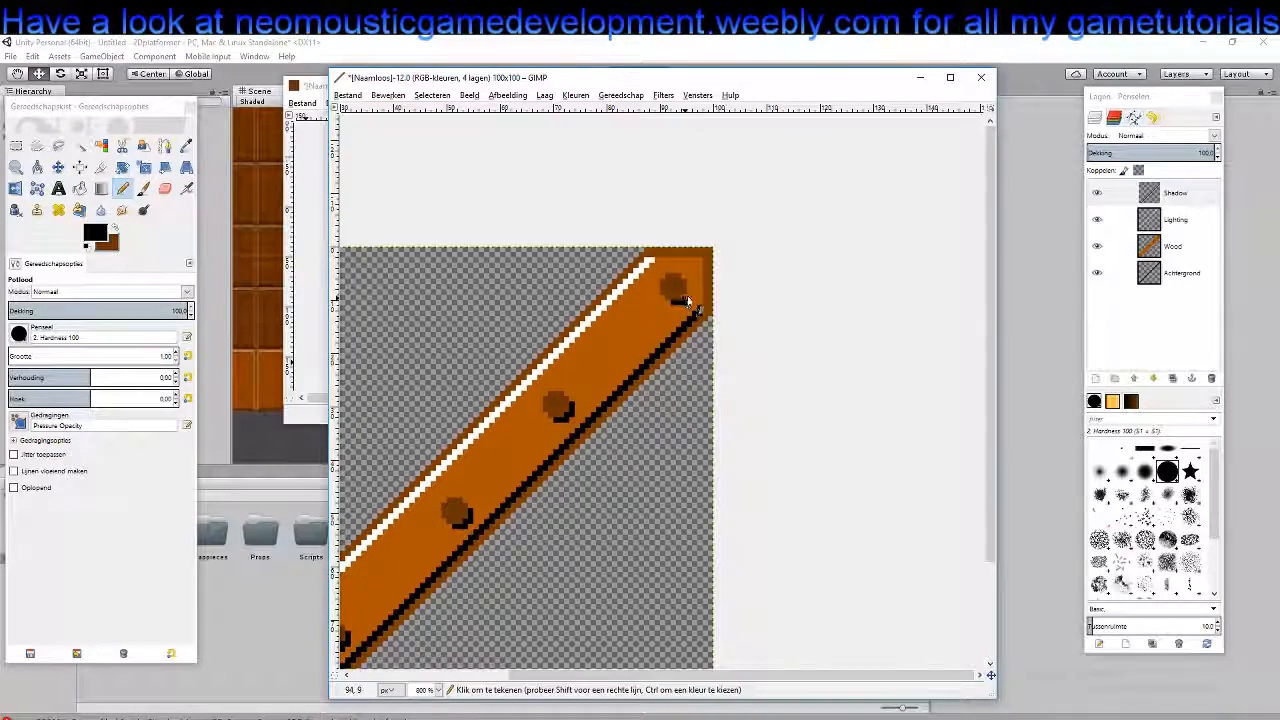
{"action": "left_click", "coordinate": [688, 297]}
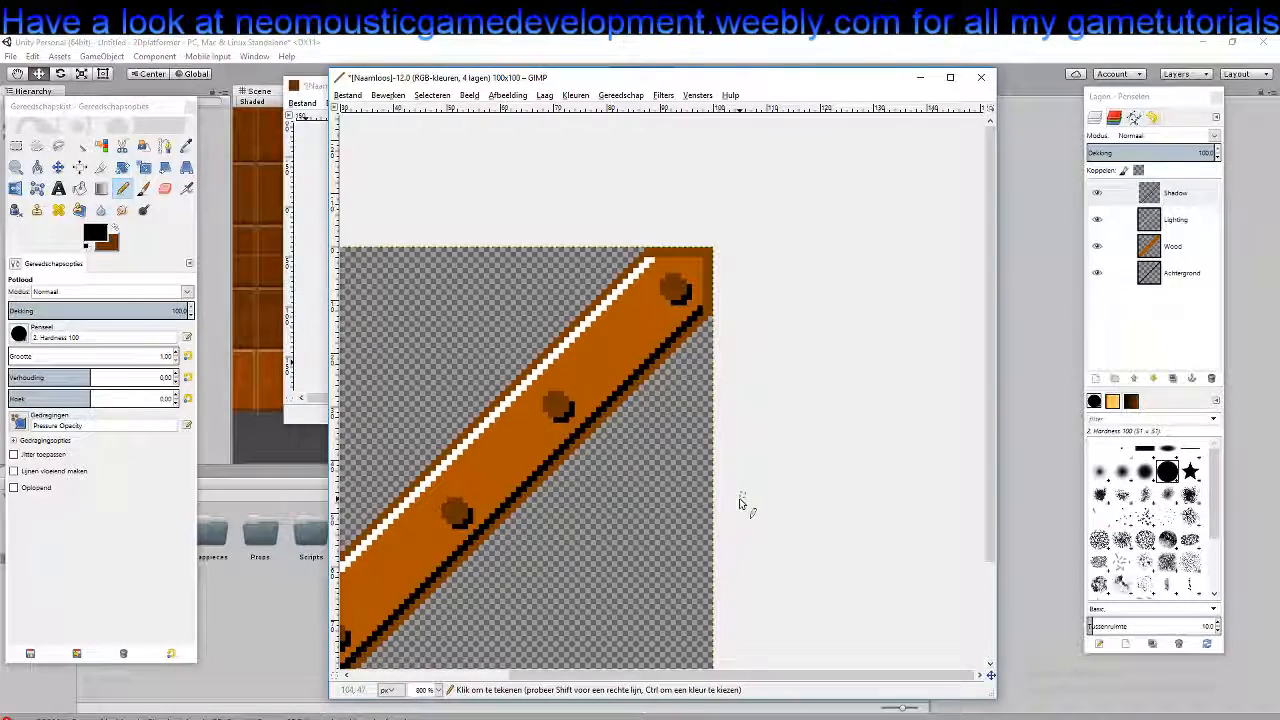
Activate the Lighting layer and set the foreground colour to white
{"action": "scroll", "coordinate": [740, 329], "scroll_direction": "down", "scroll_amount": 2}
{"action": "scroll", "coordinate": [752, 330], "scroll_direction": "down", "scroll_amount": 1}
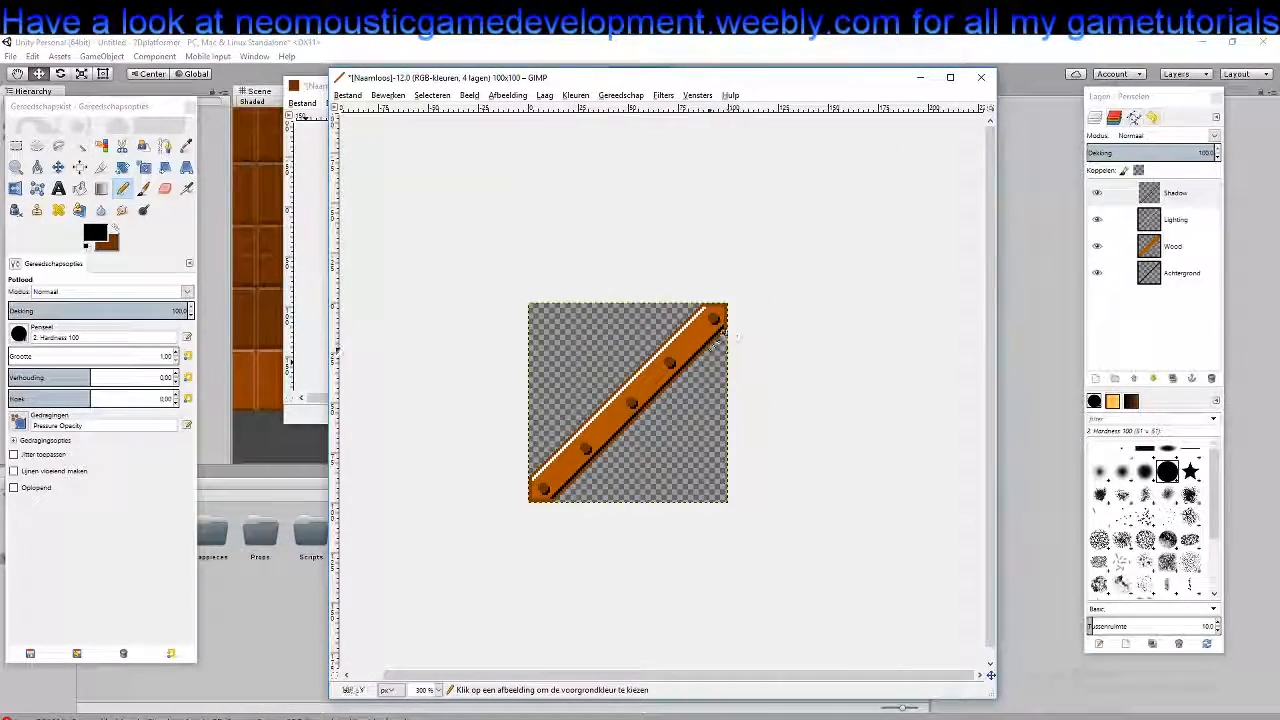
{"action": "scroll", "coordinate": [652, 428], "scroll_direction": "up", "scroll_amount": 2}
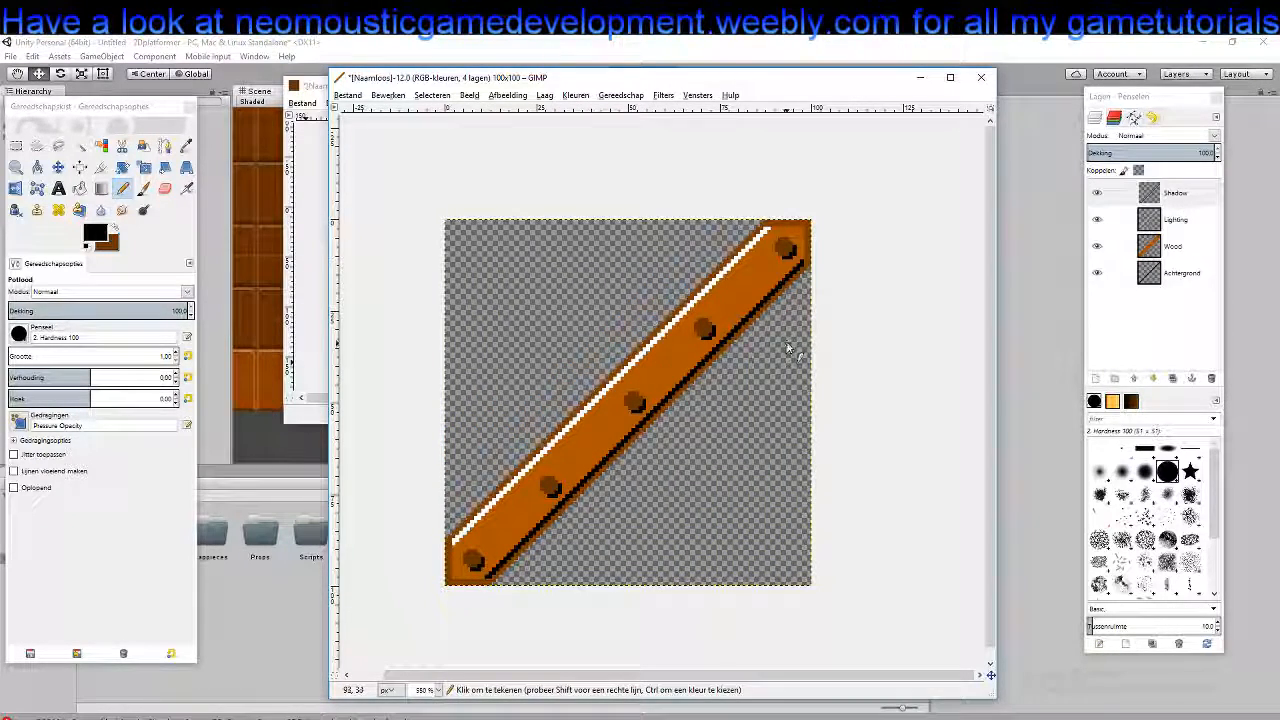
{"action": "left_click", "coordinate": [1176, 220]}
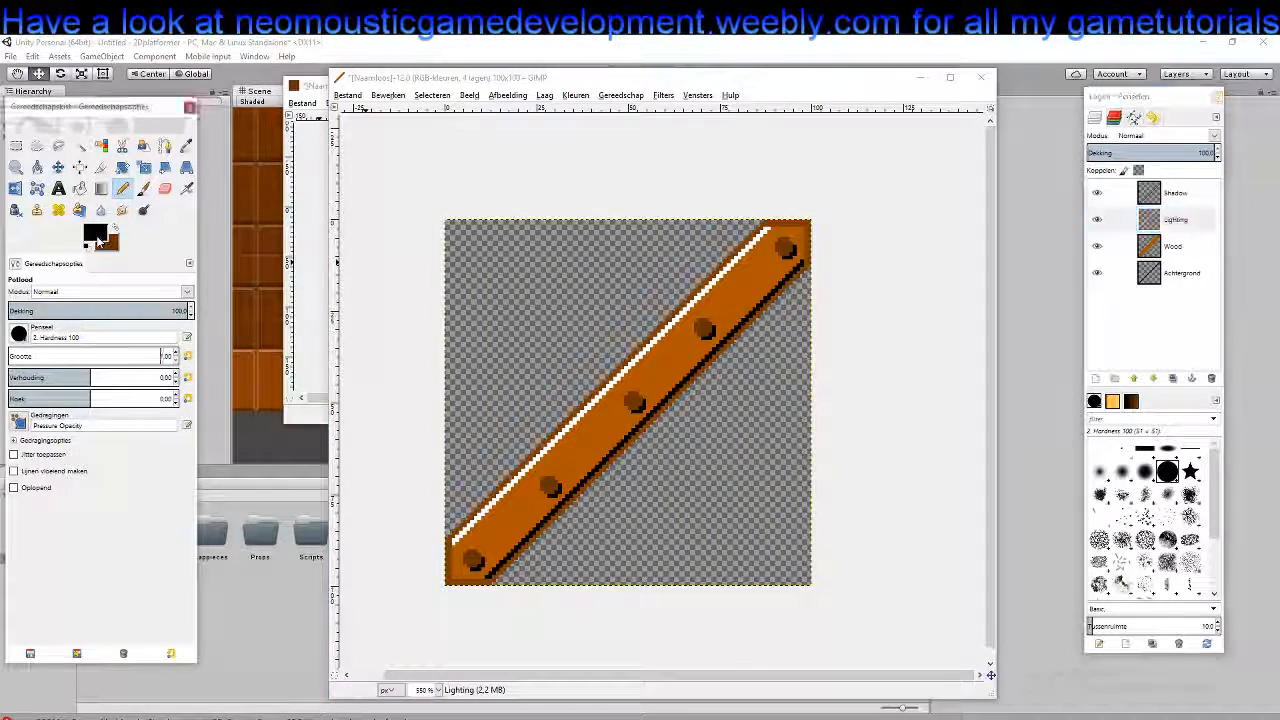
{"action": "left_click", "coordinate": [95, 233]}
{"action": "left_click", "coordinate": [320, 264]}
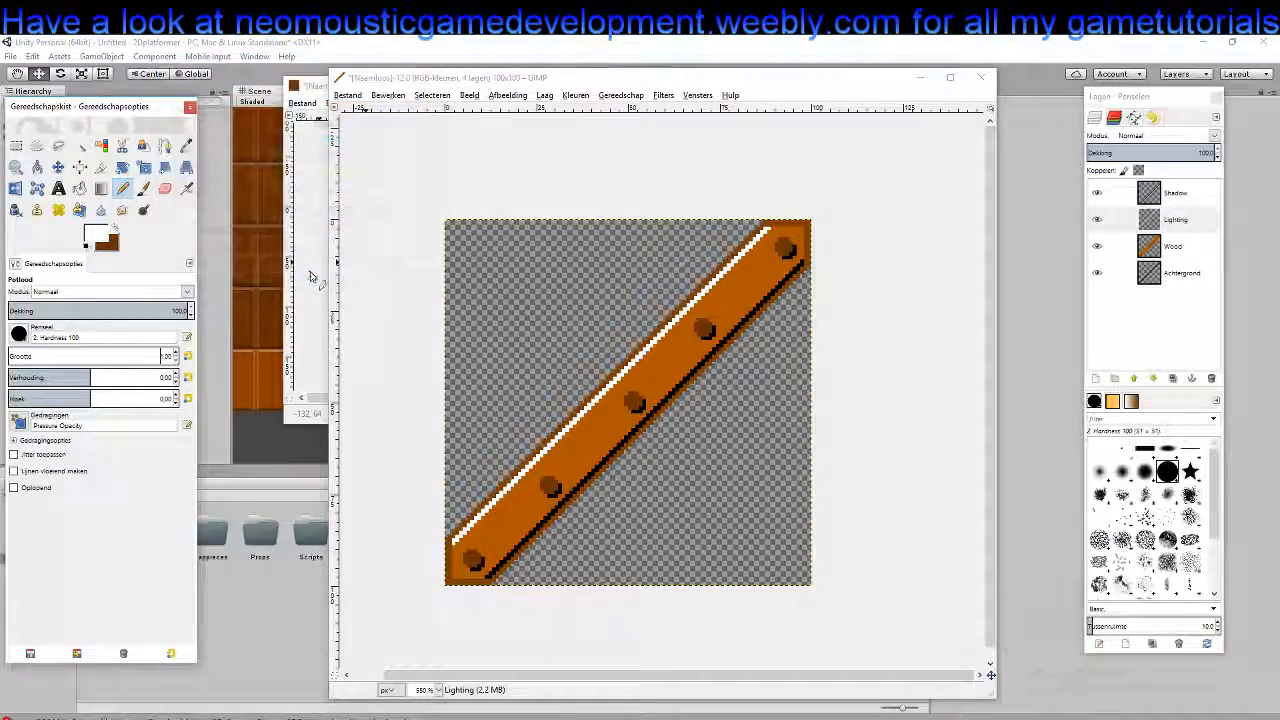
Pencil white highlights along the upper-left edges of the three lowest nail dots on the Lighting layer
{"action": "scroll", "coordinate": [469, 439], "scroll_direction": "up", "scroll_amount": 5, "text": "ctrl"}
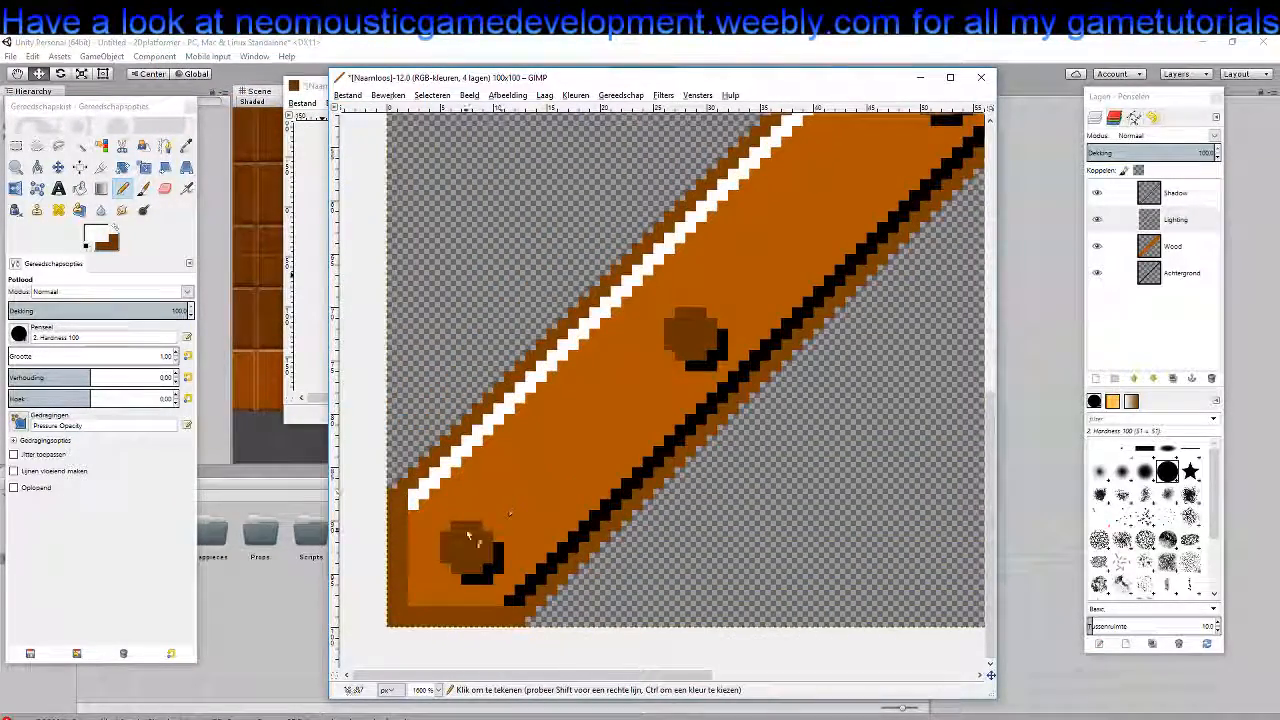
{"action": "left_click_drag", "start_coordinate": [452, 536], "coordinate": [447, 528]}
{"action": "left_click_drag", "start_coordinate": [680, 312], "coordinate": [670, 324]}
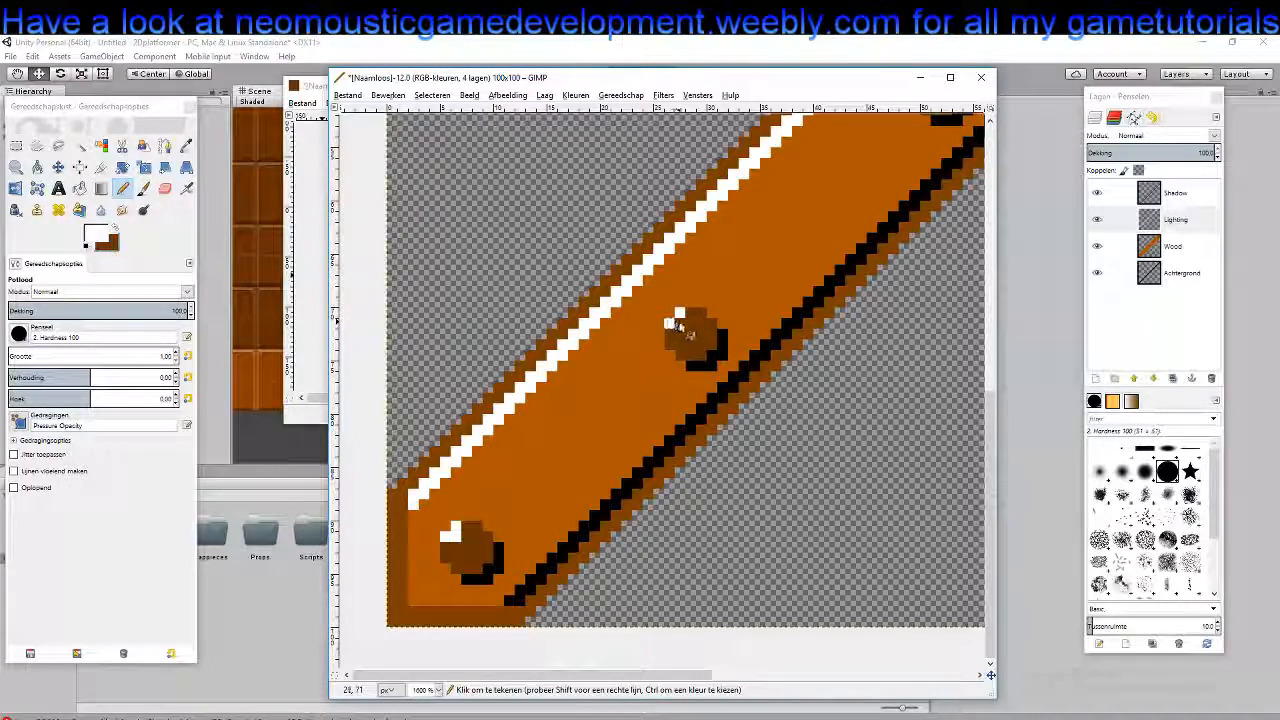
{"action": "left_click_drag", "start_coordinate": [823, 197], "coordinate": [527, 435]}
{"action": "left_click_drag", "start_coordinate": [622, 312], "coordinate": [619, 325]}
{"action": "left_click", "coordinate": [616, 332]}
{"action": "left_click", "coordinate": [636, 310]}
{"action": "left_click_drag", "start_coordinate": [538, 414], "coordinate": [716, 254]}
{"action": "mouse_move", "coordinate": [575, 411]}
{"action": "left_mouse_down"}
{"action": "mouse_move", "coordinate": [567, 401]}
{"action": "mouse_move", "coordinate": [634, 308]}
{"action": "left_mouse_up"}
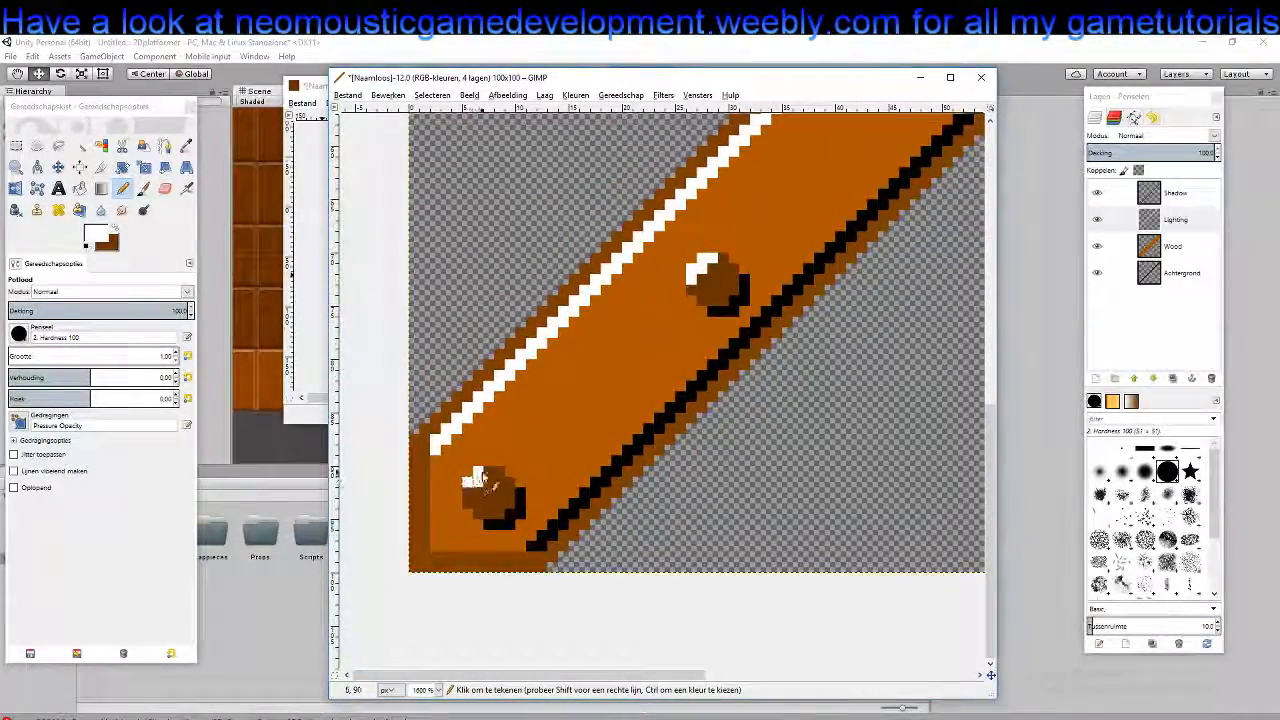
{"action": "left_click", "coordinate": [465, 497]}
Pencil matching white highlights along the upper-left edges of the two uppermost nail dots
{"action": "mouse_move", "coordinate": [720, 255]}
{"action": "left_mouse_down"}
{"action": "mouse_move", "coordinate": [445, 522]}
{"action": "mouse_move", "coordinate": [647, 379]}
{"action": "mouse_move", "coordinate": [599, 371]}
{"action": "left_mouse_up"}
{"action": "left_click", "coordinate": [651, 296]}
{"action": "left_click", "coordinate": [640, 296]}
{"action": "left_click", "coordinate": [639, 307]}
{"action": "left_click", "coordinate": [630, 307]}
{"action": "left_click", "coordinate": [630, 317]}
{"action": "left_click_drag", "start_coordinate": [754, 223], "coordinate": [569, 376]}
{"action": "left_click", "coordinate": [699, 214]}
{"action": "left_click", "coordinate": [689, 214]}
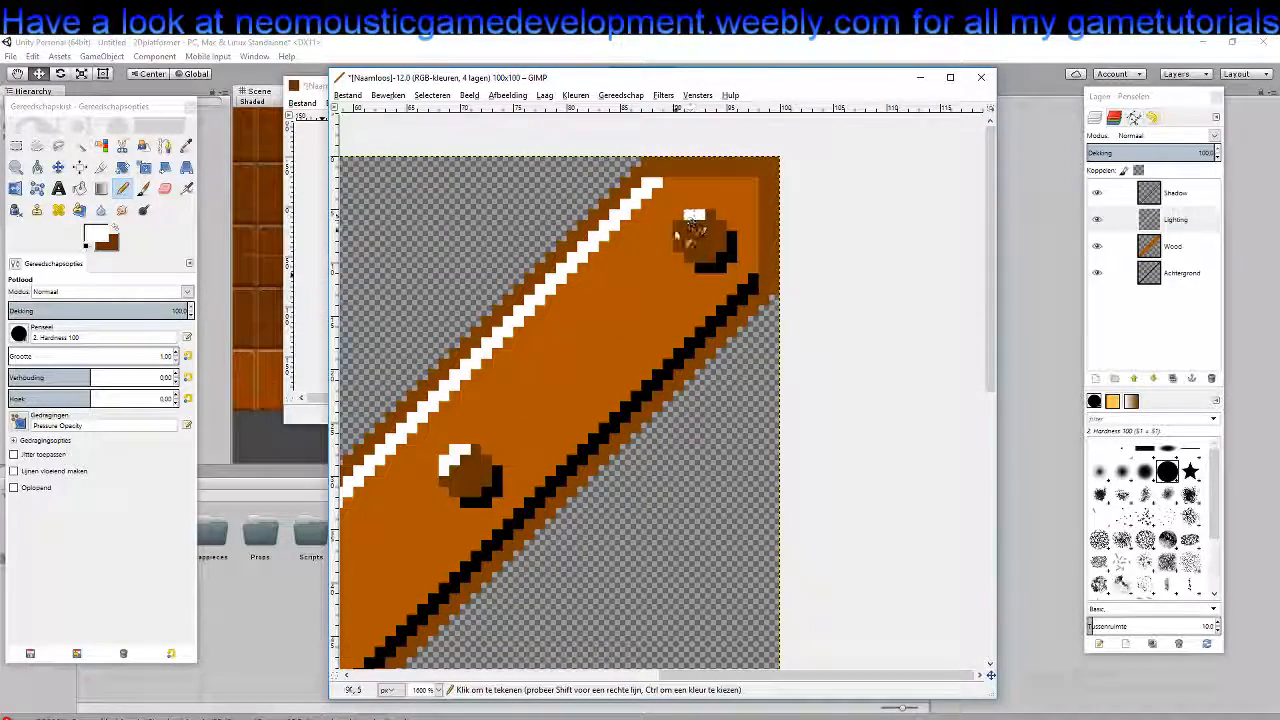
{"action": "left_click", "coordinate": [678, 225]}
{"action": "left_click", "coordinate": [678, 236]}
{"action": "left_click", "coordinate": [689, 225]}
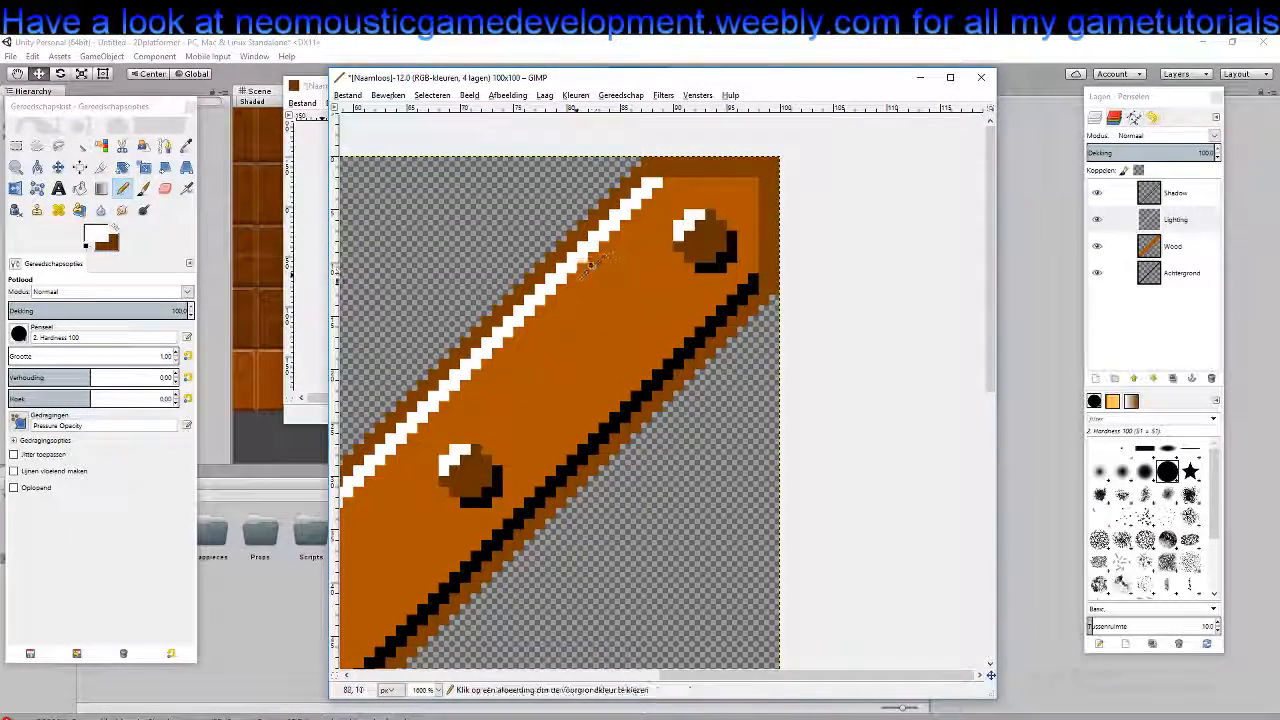
Lower the Lighting layer's opacity to 49
{"action": "scroll", "coordinate": [604, 298], "scroll_direction": "down", "scroll_amount": 5}
{"action": "scroll", "coordinate": [653, 341], "scroll_direction": "down", "scroll_amount": 1}
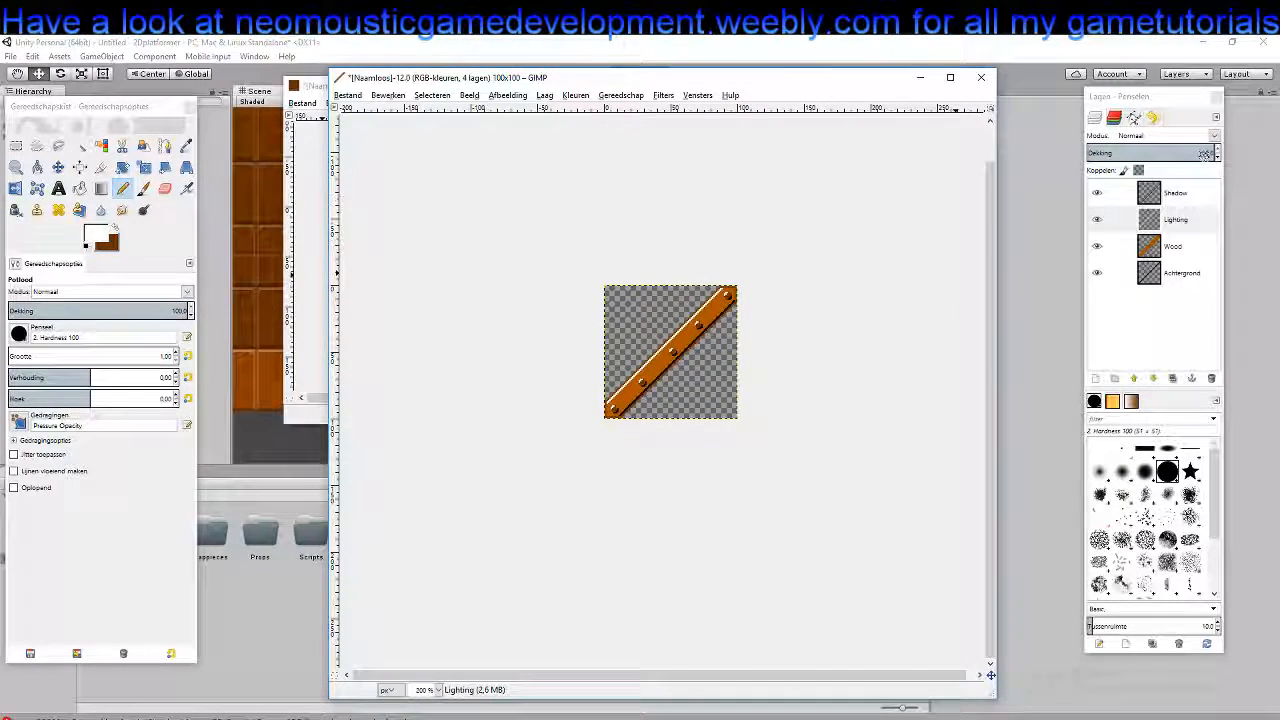
{"action": "left_click", "coordinate": [1217, 158]}
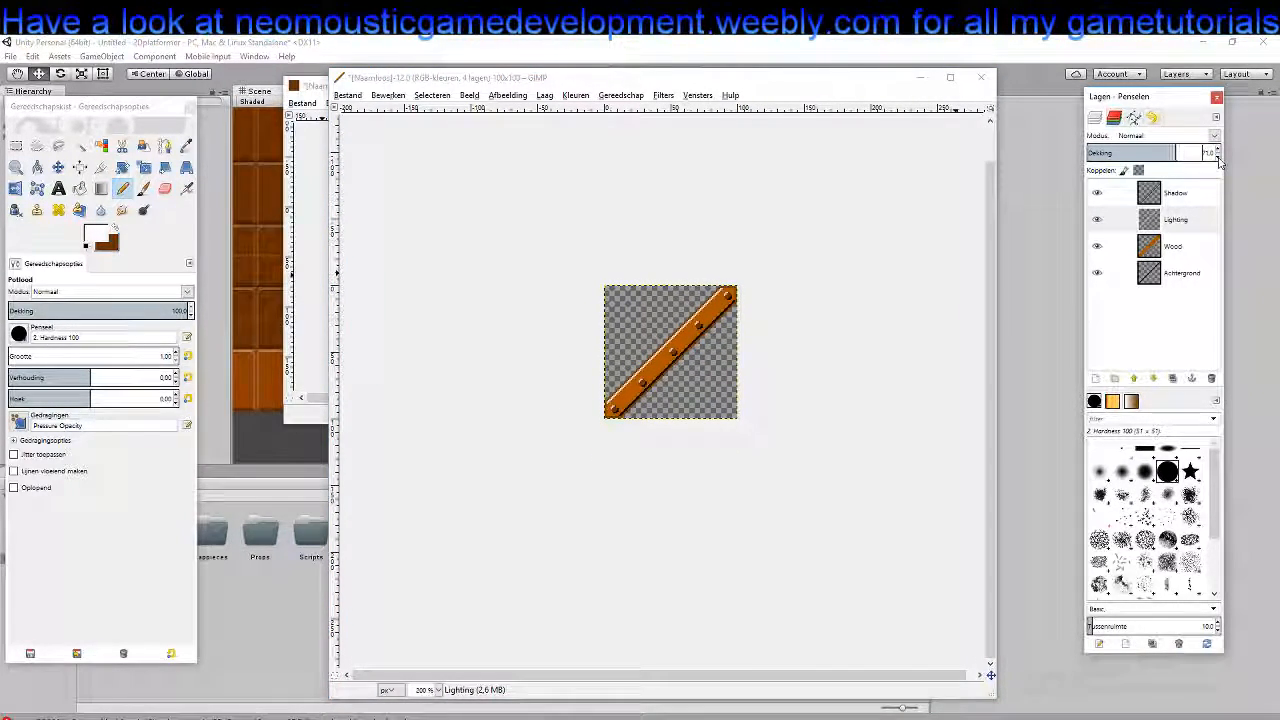
{"action": "left_click", "coordinate": [1218, 158]}
{"action": "left_click", "coordinate": [1218, 158]}
{"action": "left_click", "coordinate": [1218, 158]}
Lower the Shadow layer's opacity to 40
{"action": "left_click", "coordinate": [1184, 195]}
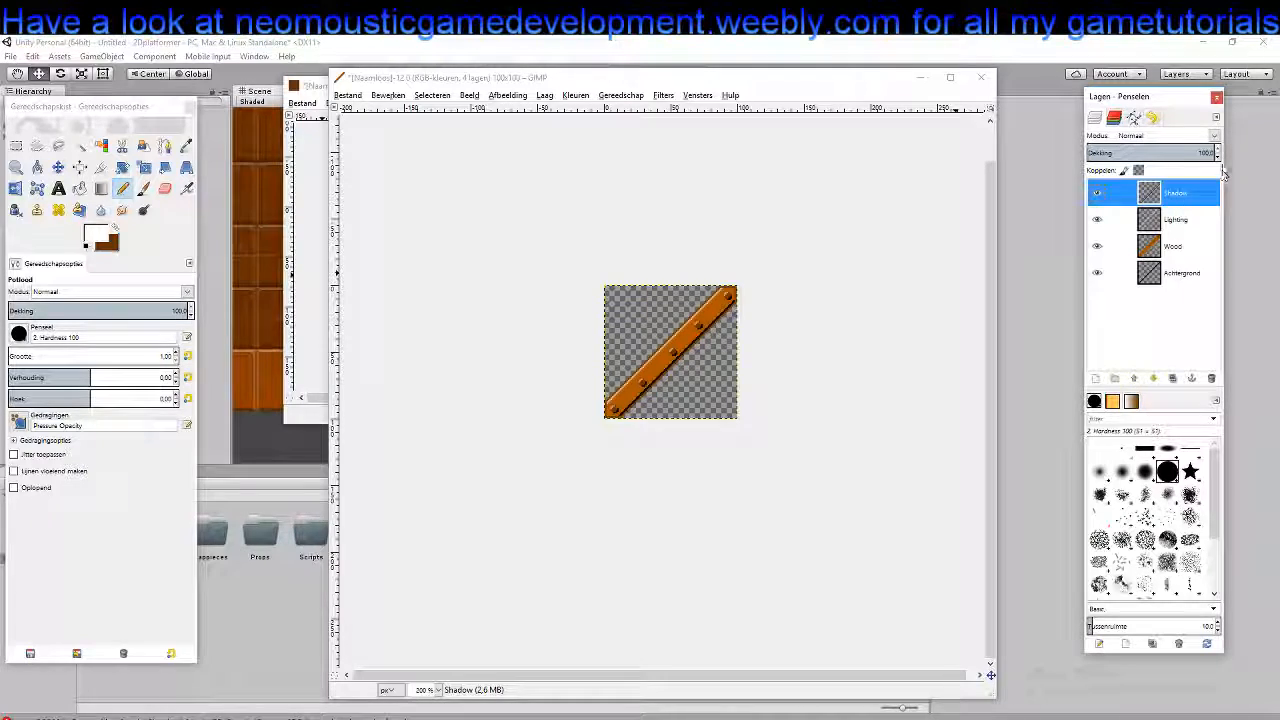
{"action": "left_click", "coordinate": [1218, 158]}
{"action": "left_click", "coordinate": [1218, 158]}
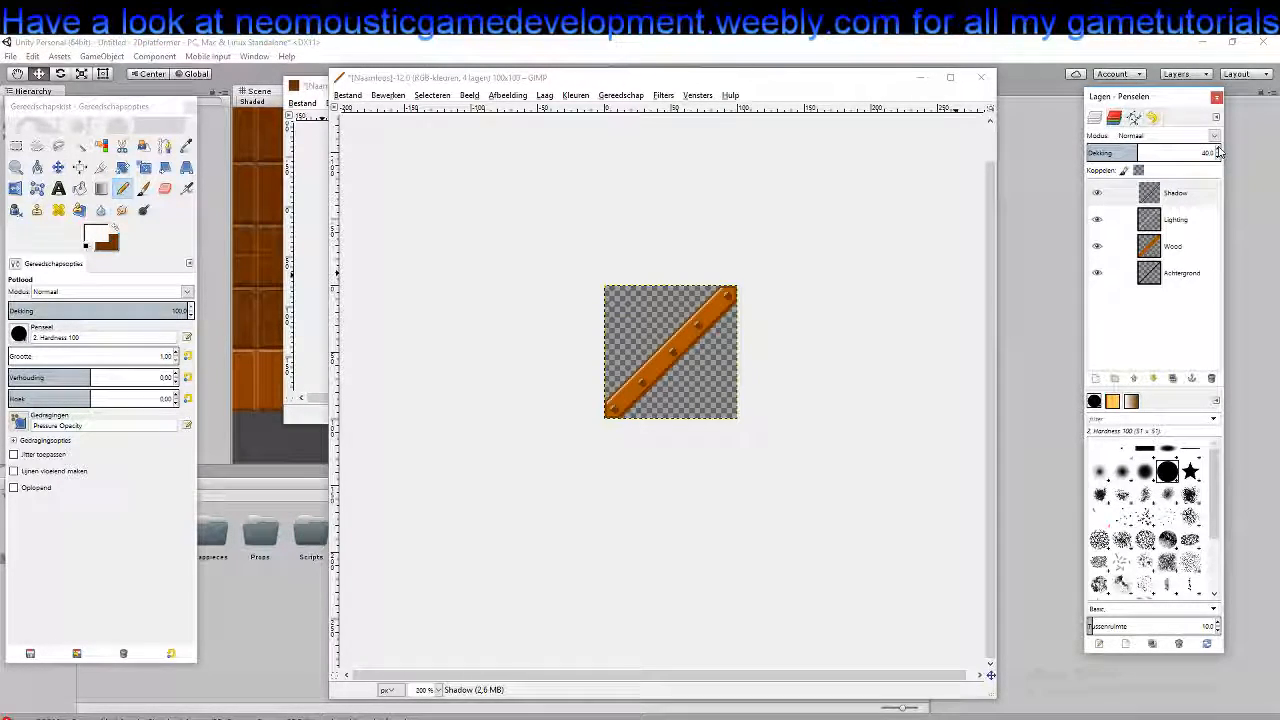
Set the foreground colour to black (000000) with the Shadow layer active
{"action": "scroll", "coordinate": [715, 363], "scroll_direction": "up", "scroll_amount": 4}
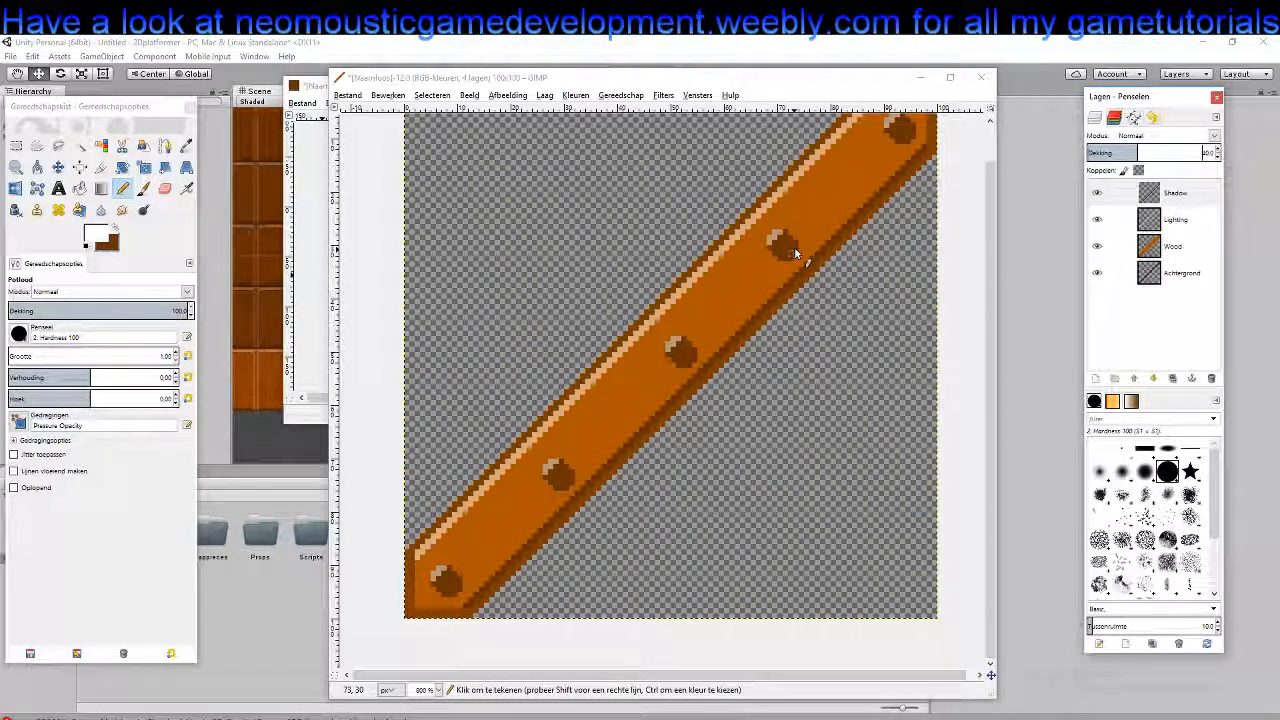
{"action": "left_click", "coordinate": [112, 232]}
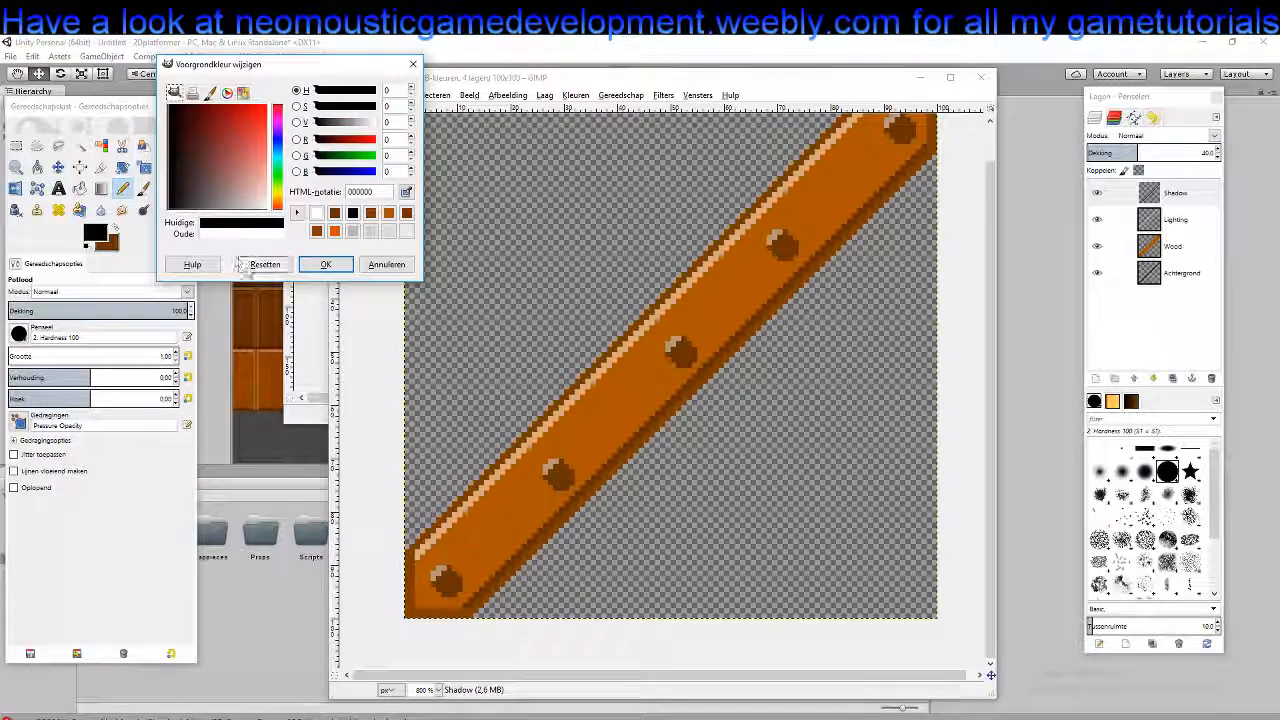
{"action": "left_click", "coordinate": [325, 264]}
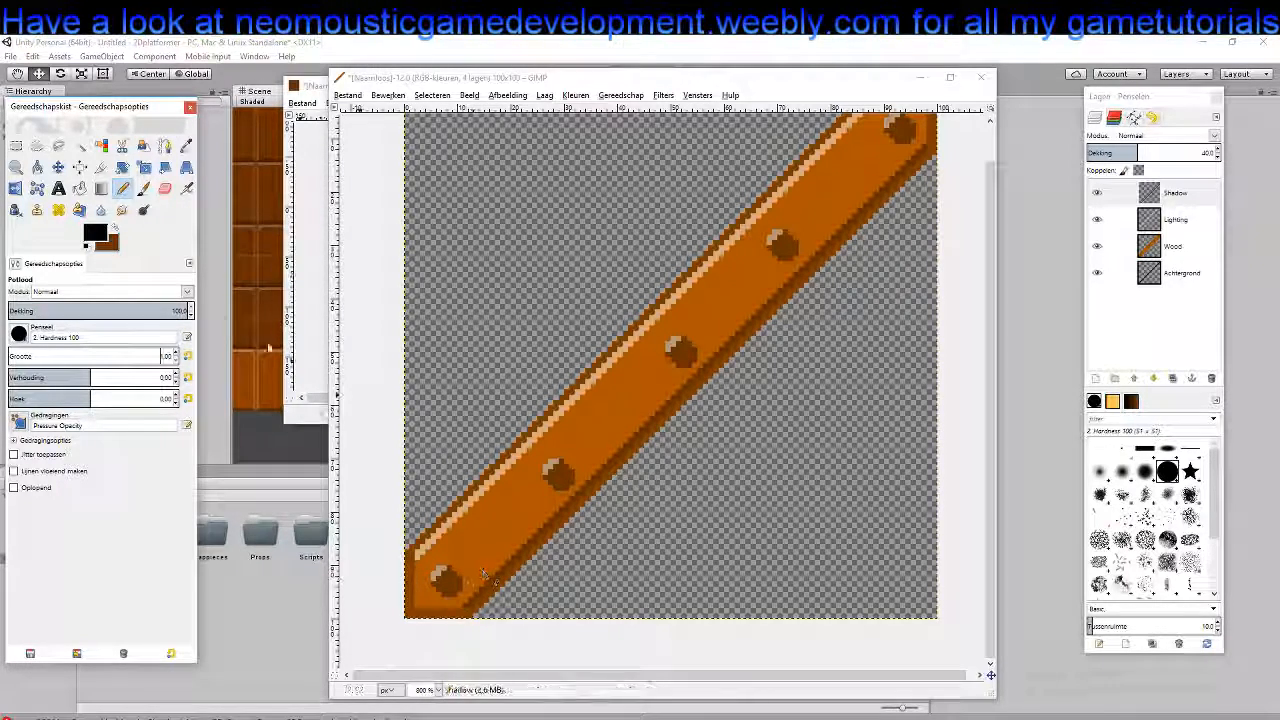
Erase the shadow pixels that stick out past the lower-right edges of the nail dots on the Shadow layer
{"action": "left_click", "coordinate": [165, 189]}
{"action": "left_click", "coordinate": [460, 574]}
{"action": "left_click_drag", "start_coordinate": [460, 596], "coordinate": [453, 590]}
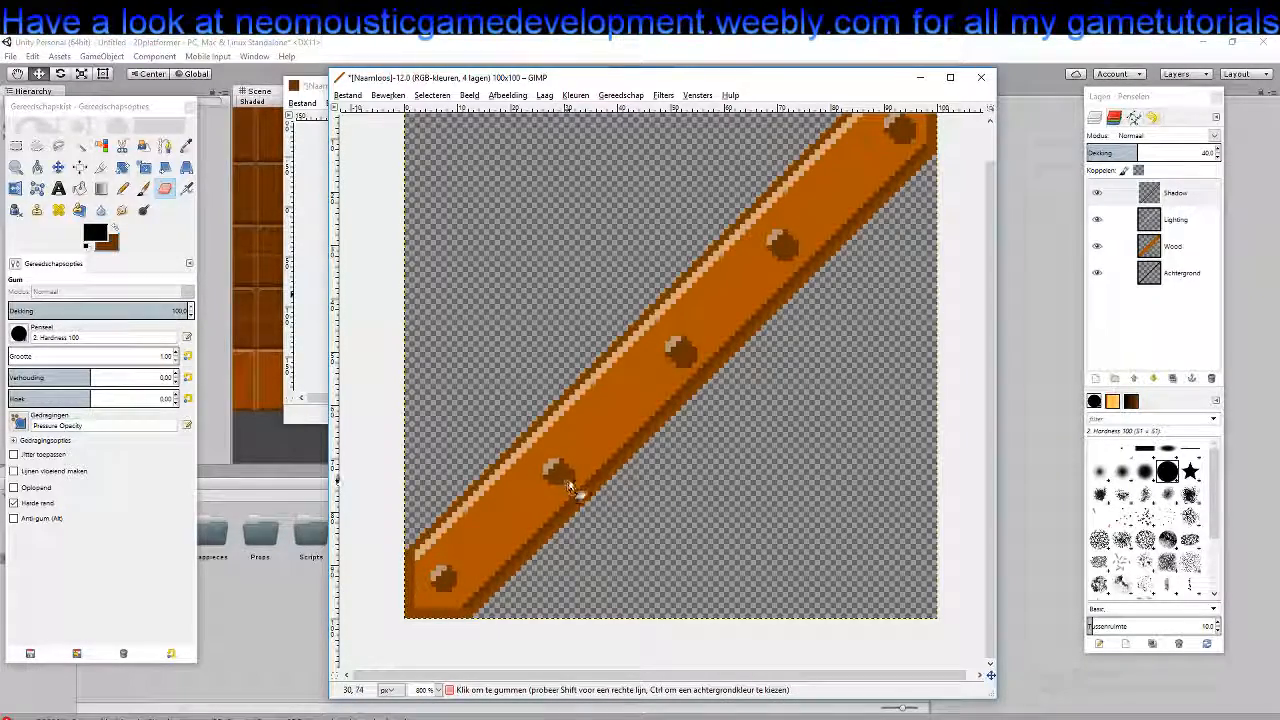
{"action": "left_click_drag", "start_coordinate": [715, 356], "coordinate": [622, 444]}
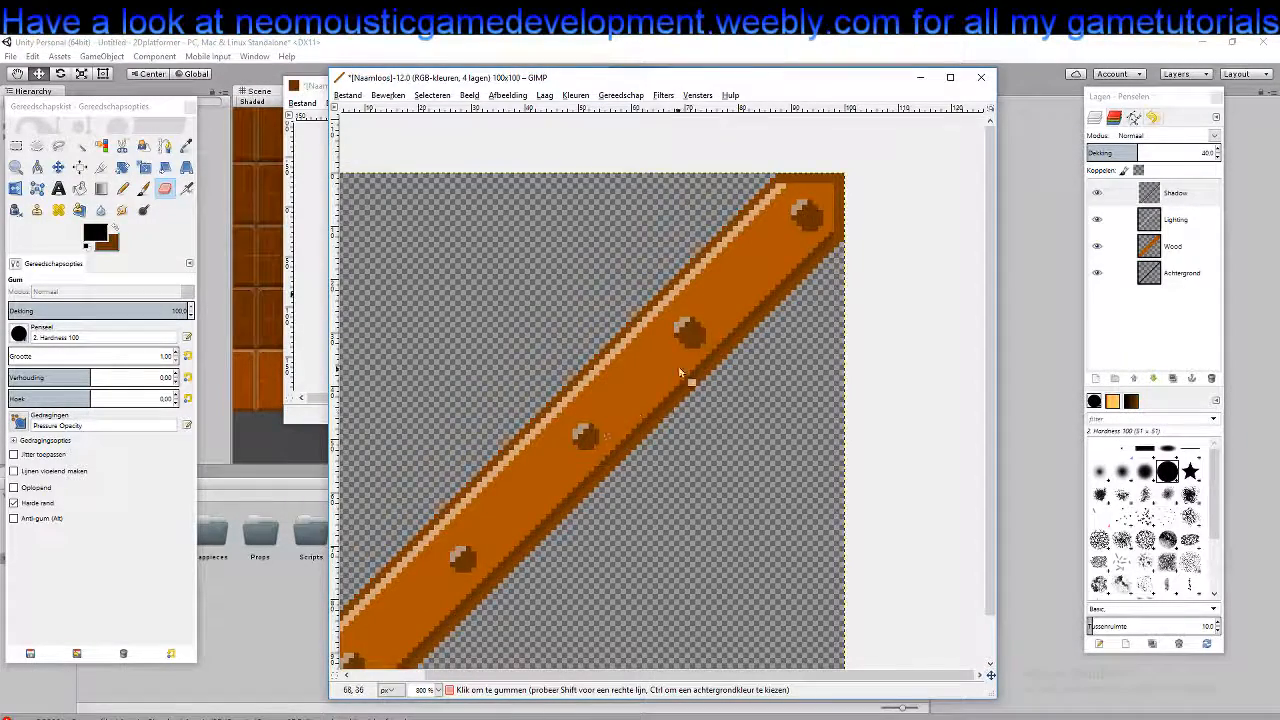
{"action": "left_click_drag", "start_coordinate": [676, 375], "coordinate": [629, 414]}
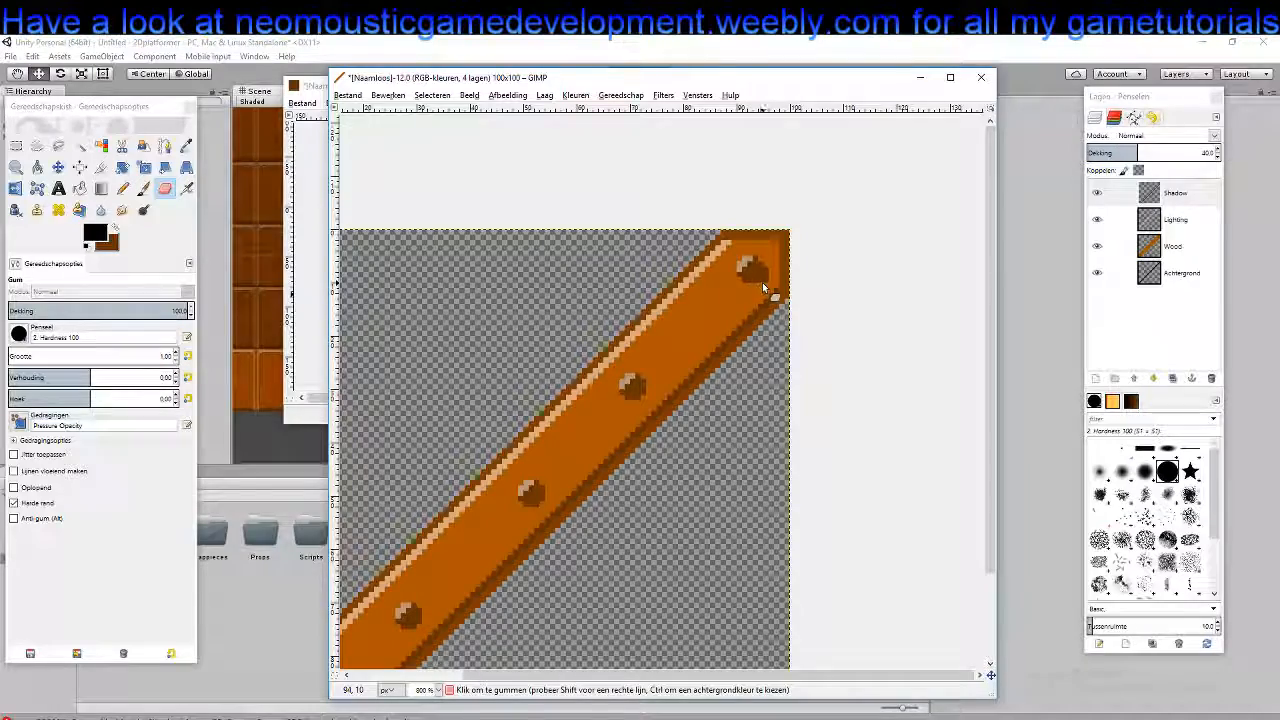
{"action": "left_click_drag", "start_coordinate": [588, 416], "coordinate": [773, 255]}
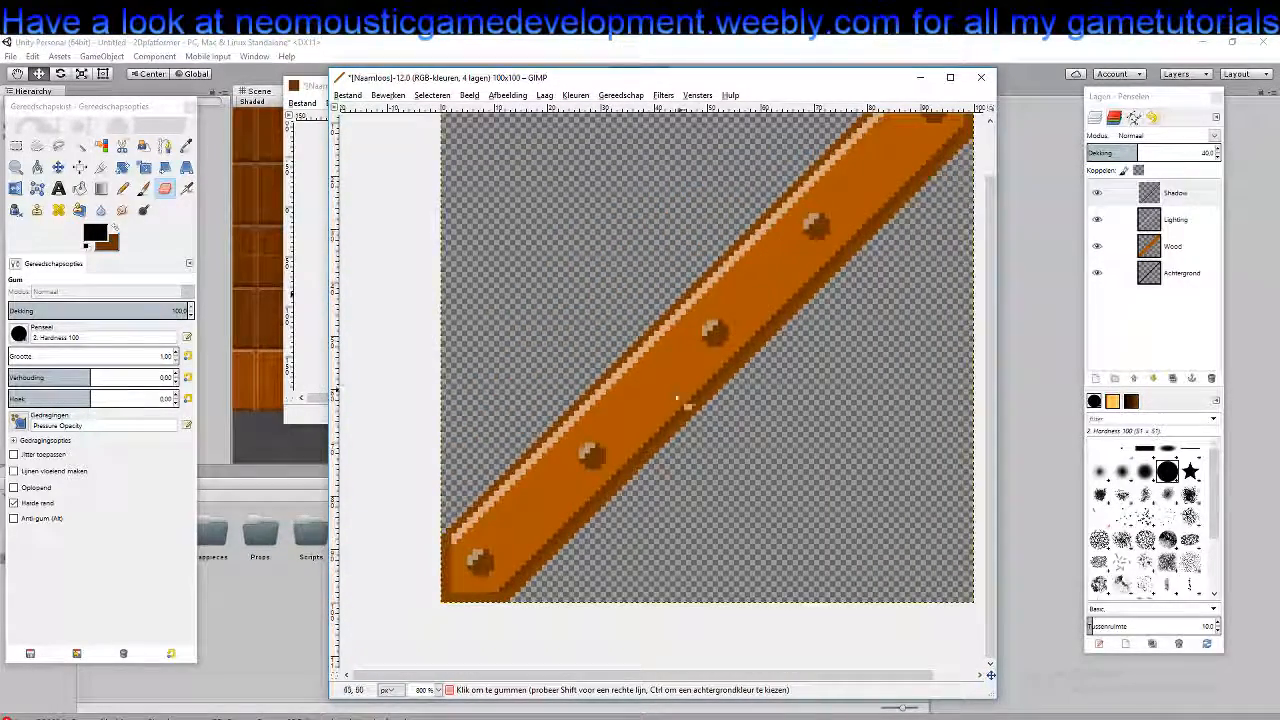
Pencil black shadow pixels inside the lower-right edge of each nail dot on the Shadow layer
{"action": "left_click", "coordinate": [122, 188]}
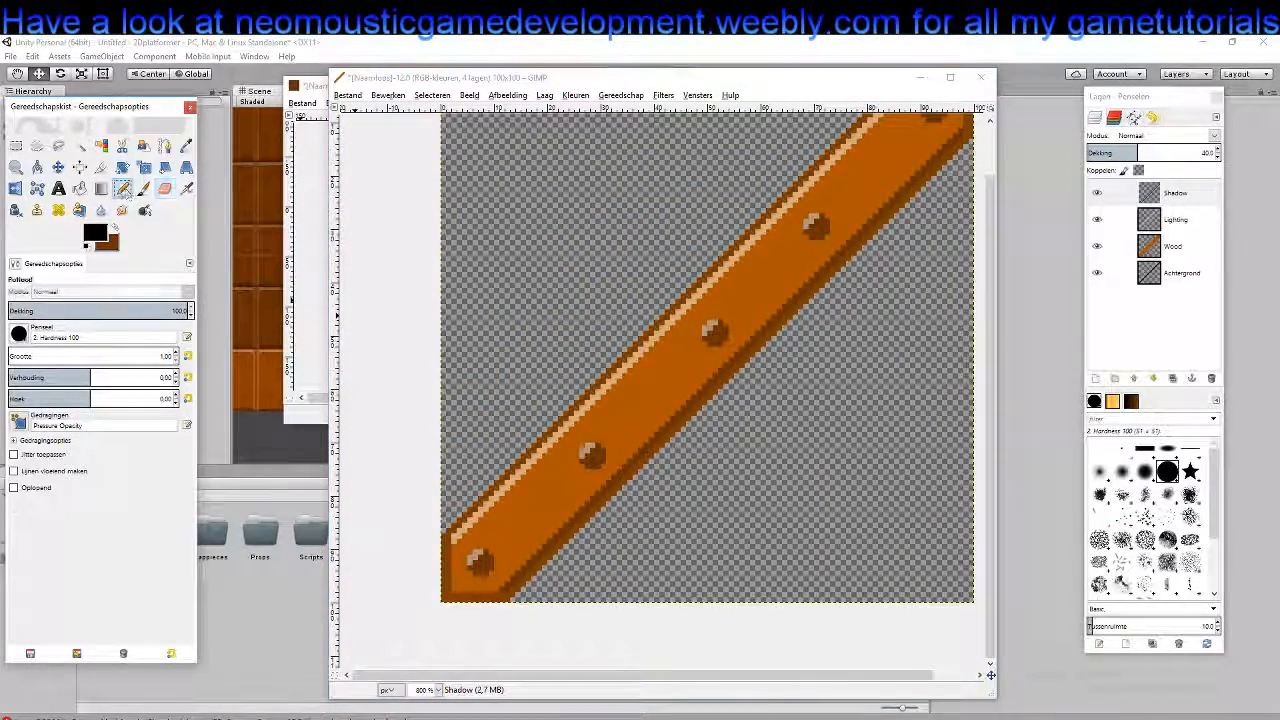
{"action": "left_click", "coordinate": [485, 577]}
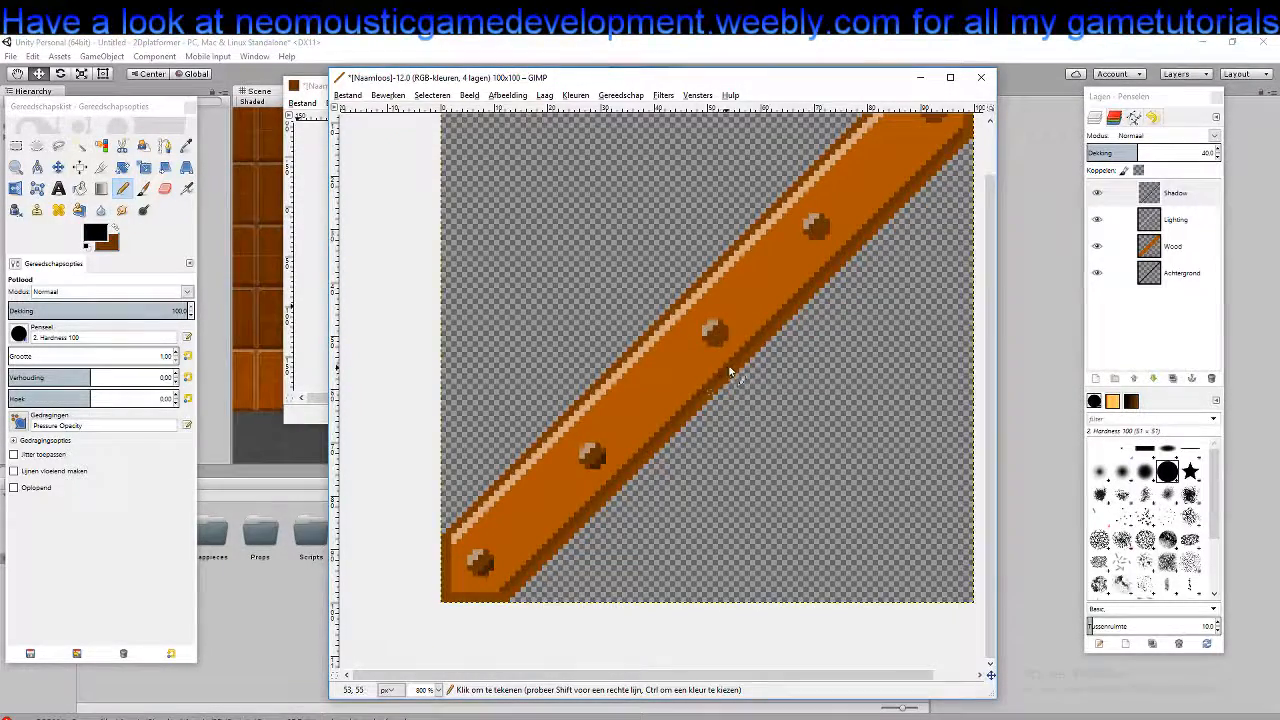
{"action": "left_click_drag", "start_coordinate": [727, 367], "coordinate": [648, 417]}
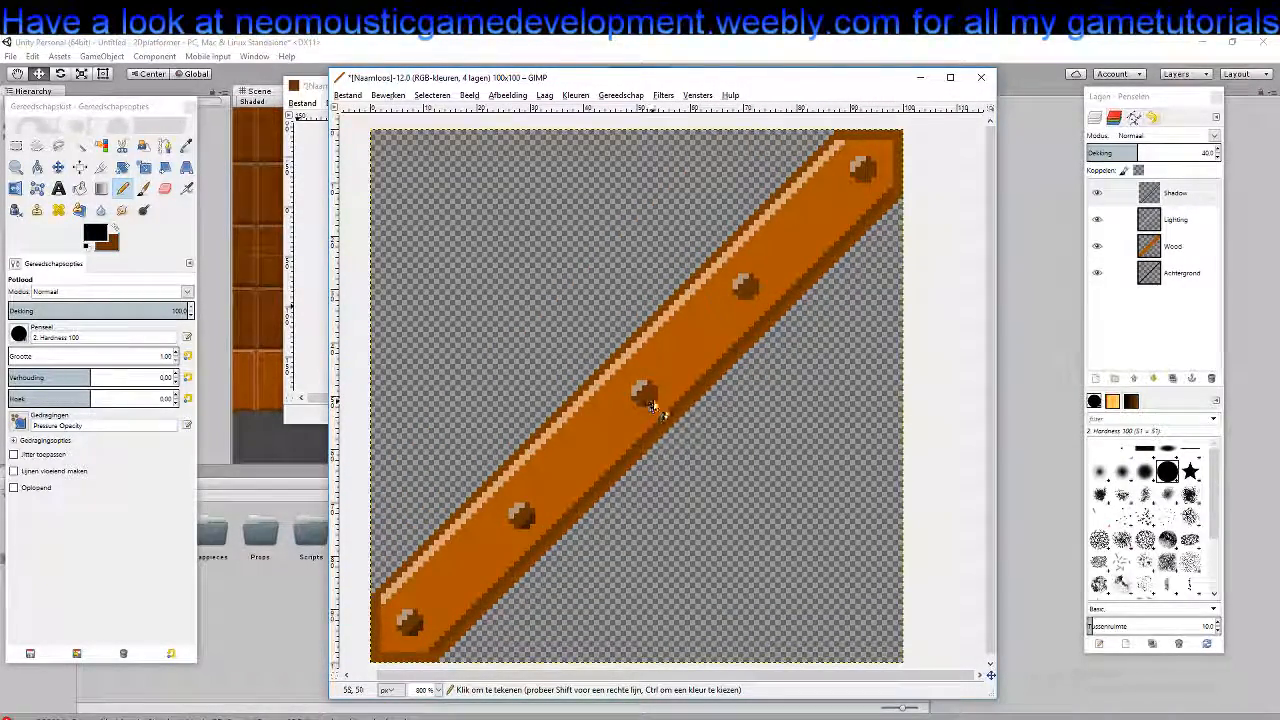
{"action": "key", "text": "ctrl"}
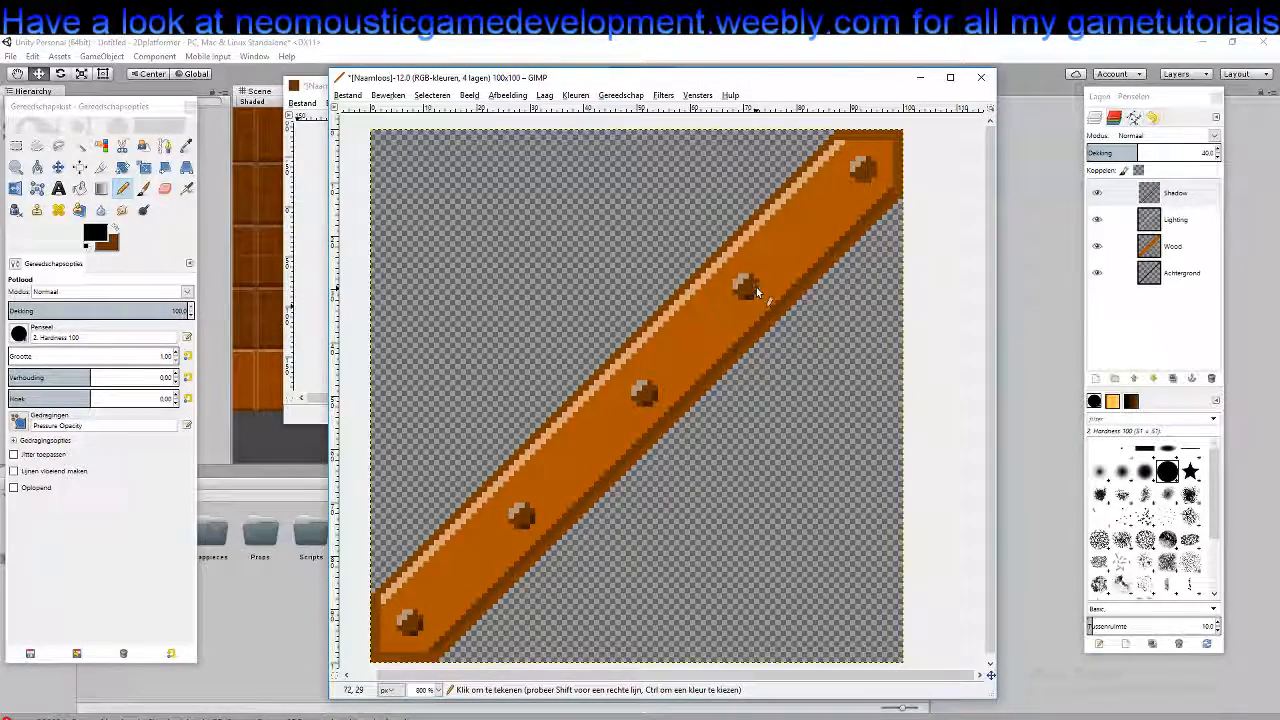
{"action": "scroll", "coordinate": [756, 287], "scroll_direction": "right", "scroll_amount": 3}
{"action": "scroll", "coordinate": [756, 287], "scroll_direction": "up", "scroll_amount": 2}
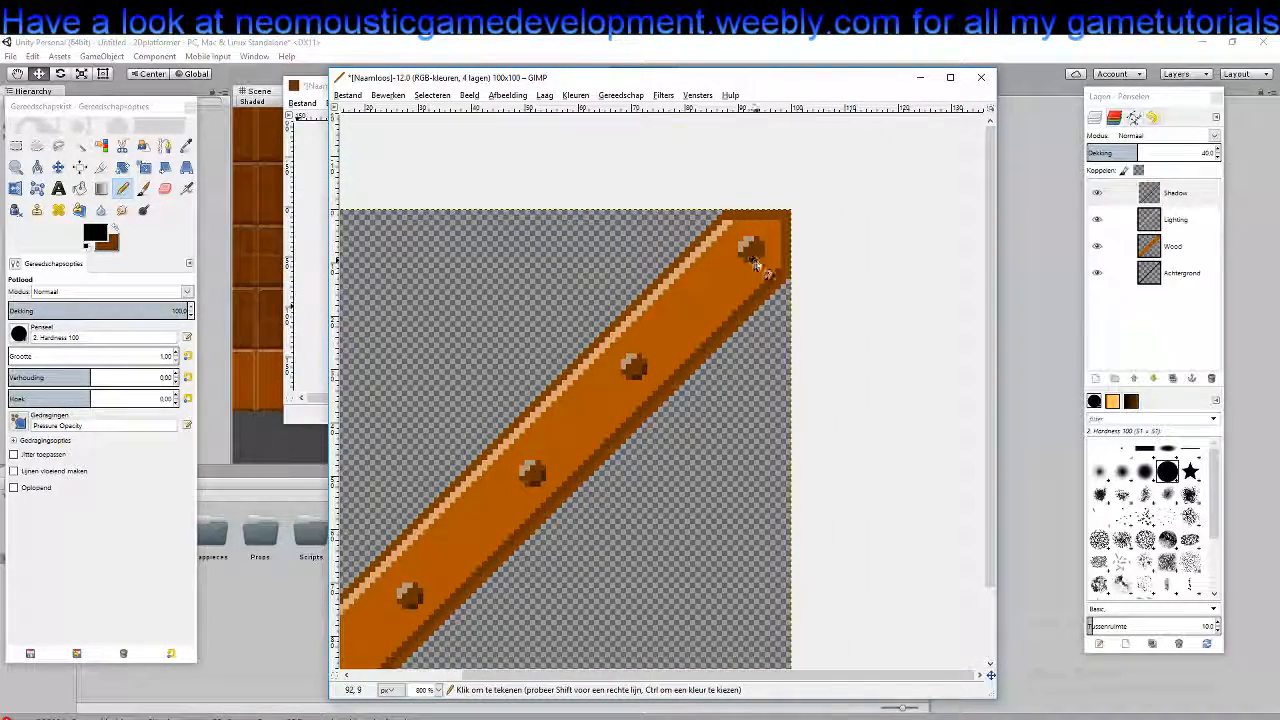
Activate the Lighting layer and erase the excess highlight pixels at the upper-left edges of the nail dots
{"action": "left_click", "coordinate": [1182, 222]}
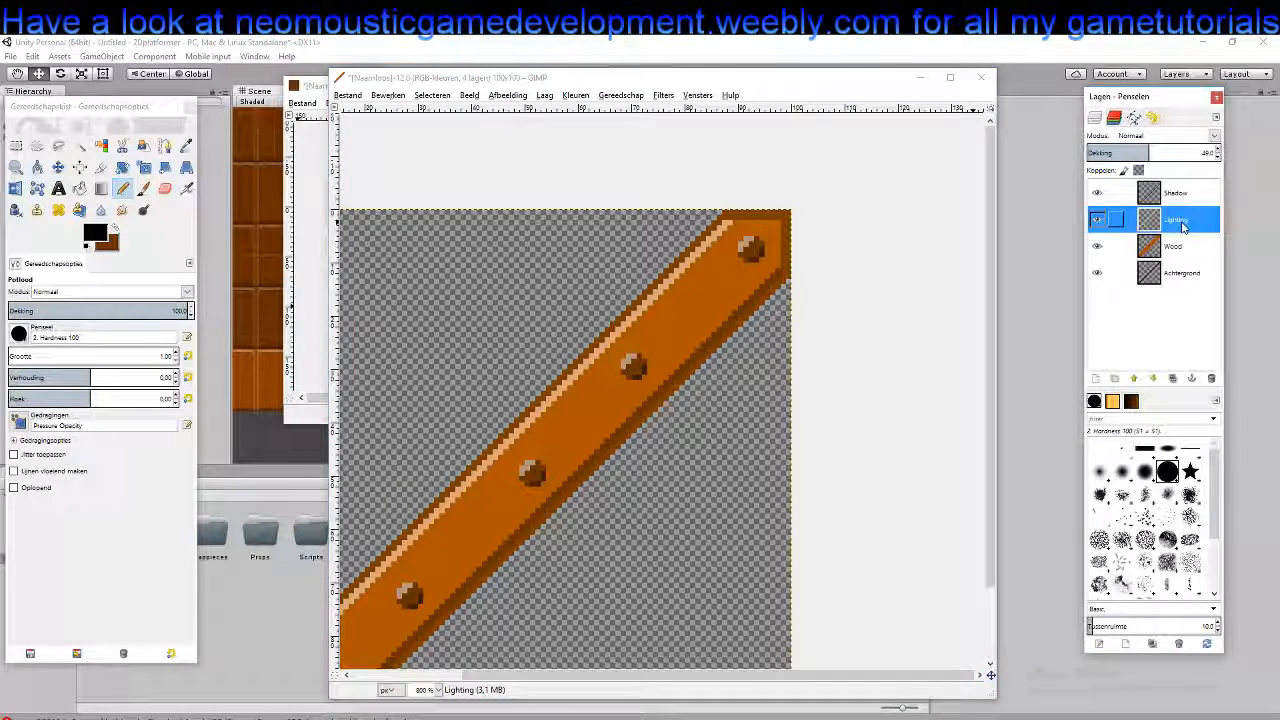
{"action": "key", "text": "shift+e"}
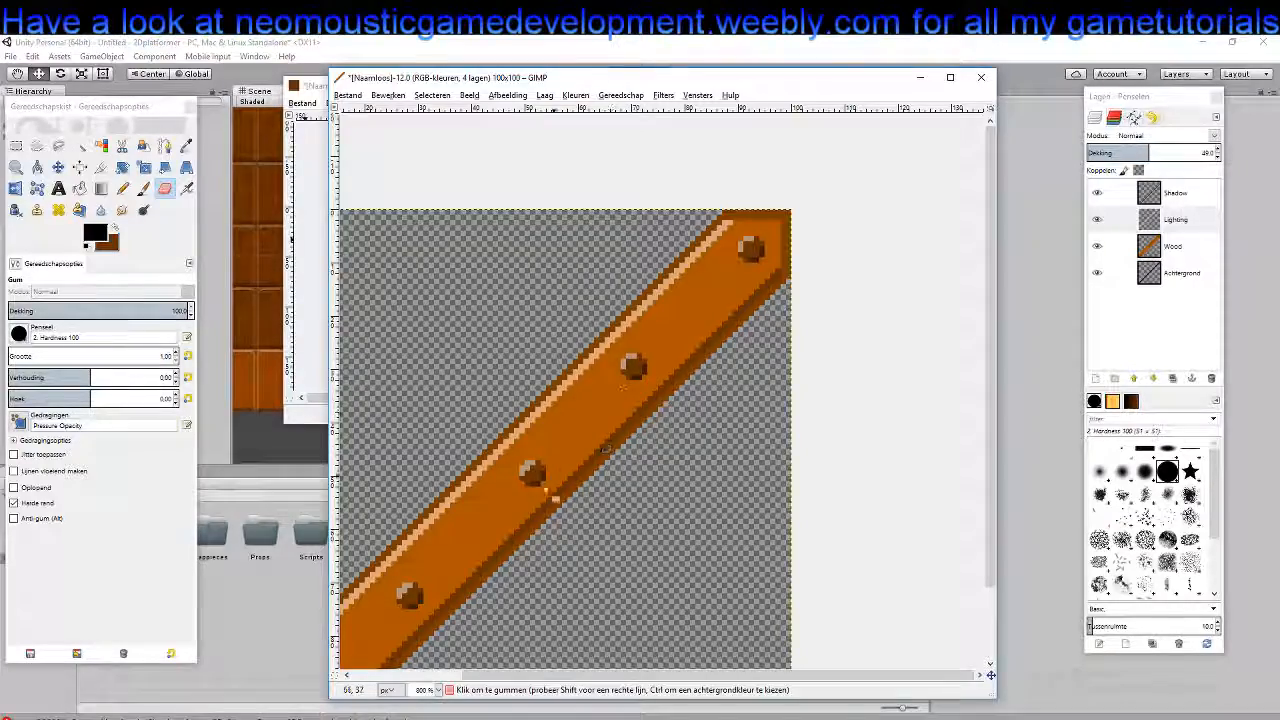
{"action": "scroll", "coordinate": [628, 380], "scroll_direction": "down", "scroll_amount": 3}
{"action": "scroll", "coordinate": [628, 380], "scroll_direction": "left", "scroll_amount": 3}
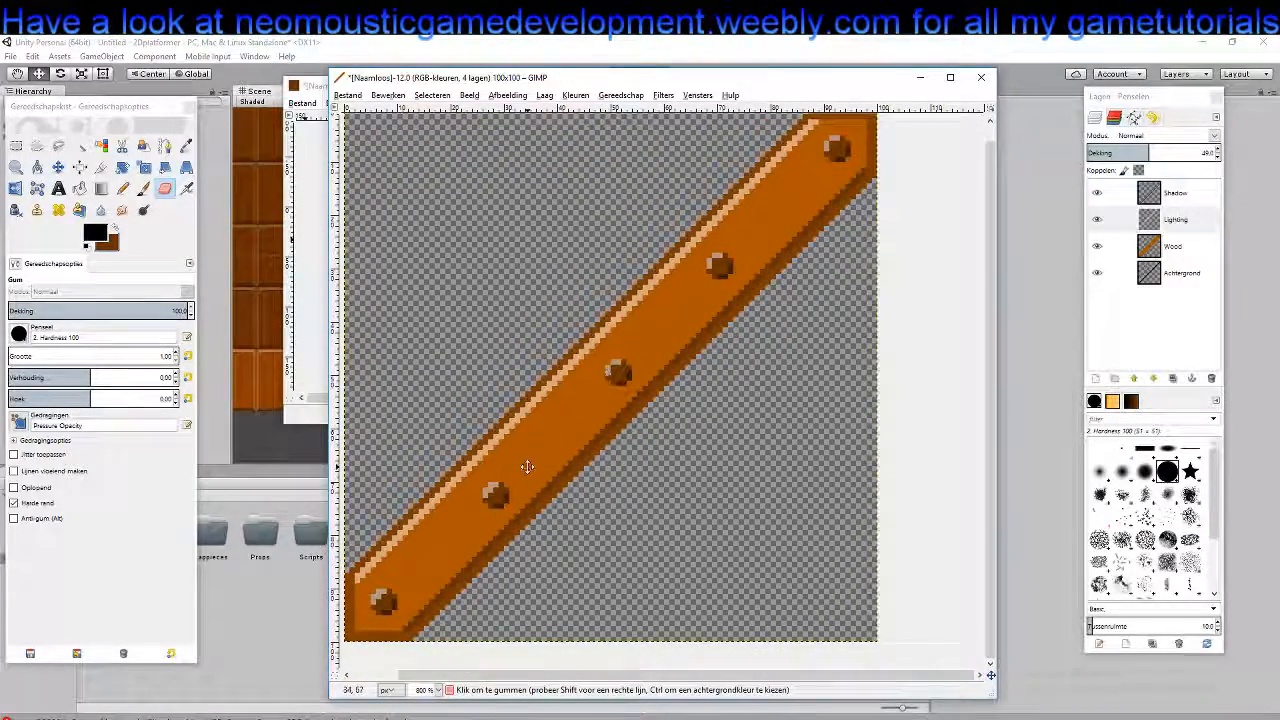
{"action": "left_click_drag", "start_coordinate": [525, 468], "coordinate": [646, 355]}
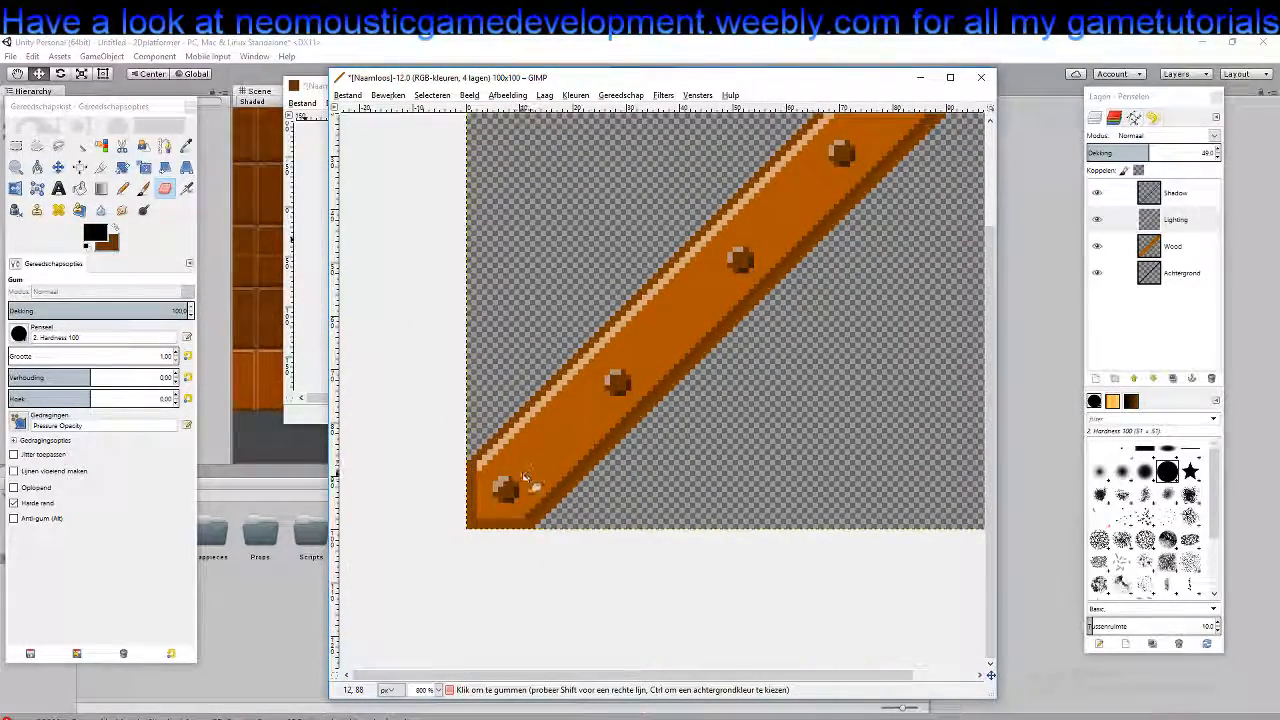
{"action": "scroll", "coordinate": [797, 365], "scroll_direction": "down", "scroll_amount": 5}
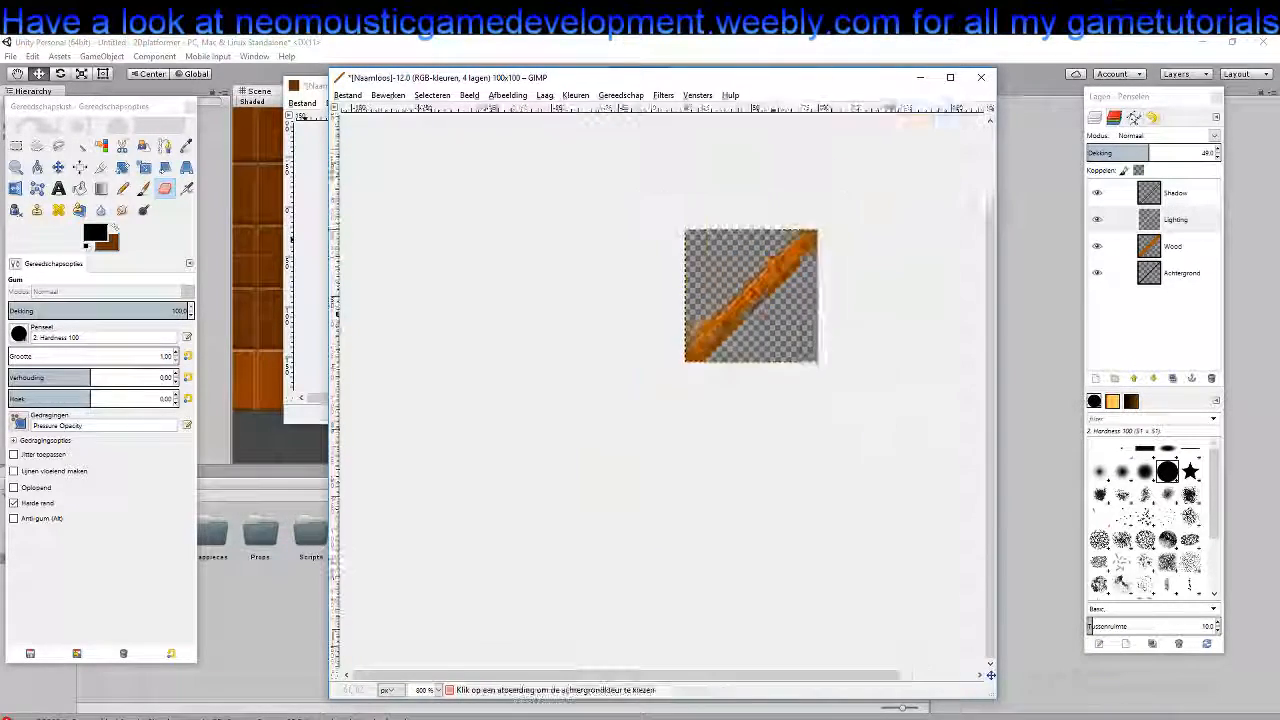
{"action": "scroll", "coordinate": [786, 342], "scroll_direction": "up", "scroll_amount": 1}
{"action": "scroll", "coordinate": [794, 323], "scroll_direction": "up", "scroll_amount": 1}
{"action": "left_click_drag", "start_coordinate": [839, 332], "coordinate": [652, 457]}
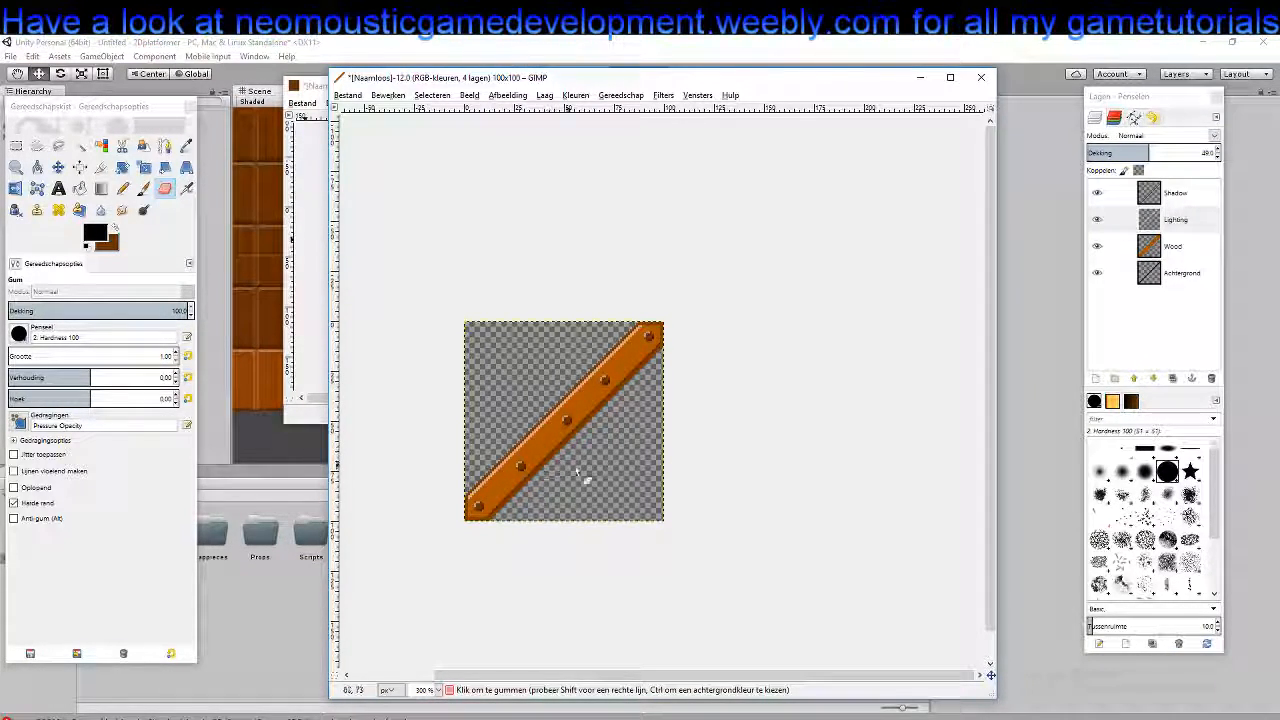
{"action": "scroll", "coordinate": [590, 438], "scroll_direction": "up", "scroll_amount": 3}
{"action": "scroll", "coordinate": [590, 445], "scroll_direction": "down", "scroll_amount": 3}
{"action": "scroll", "coordinate": [612, 468], "scroll_direction": "up", "scroll_amount": 1}
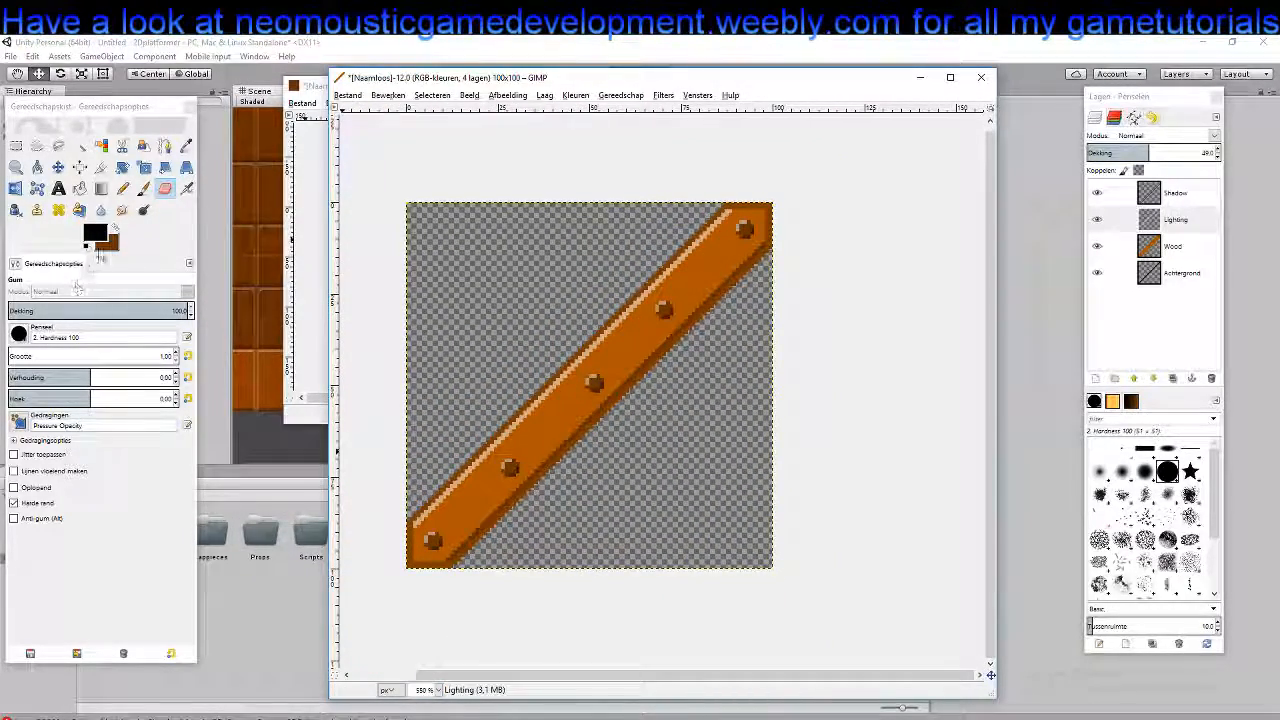
{"action": "left_click", "coordinate": [114, 230]}
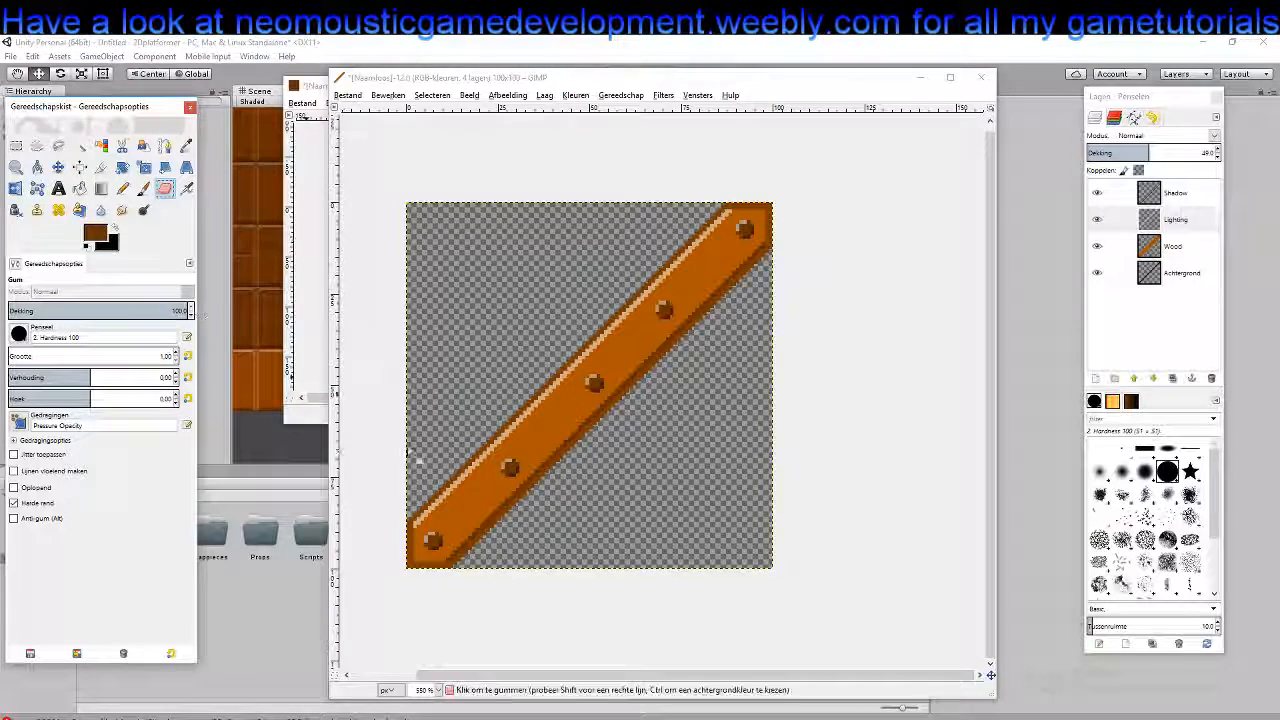
{"action": "left_click", "coordinate": [538, 436], "text": "ctrl"}
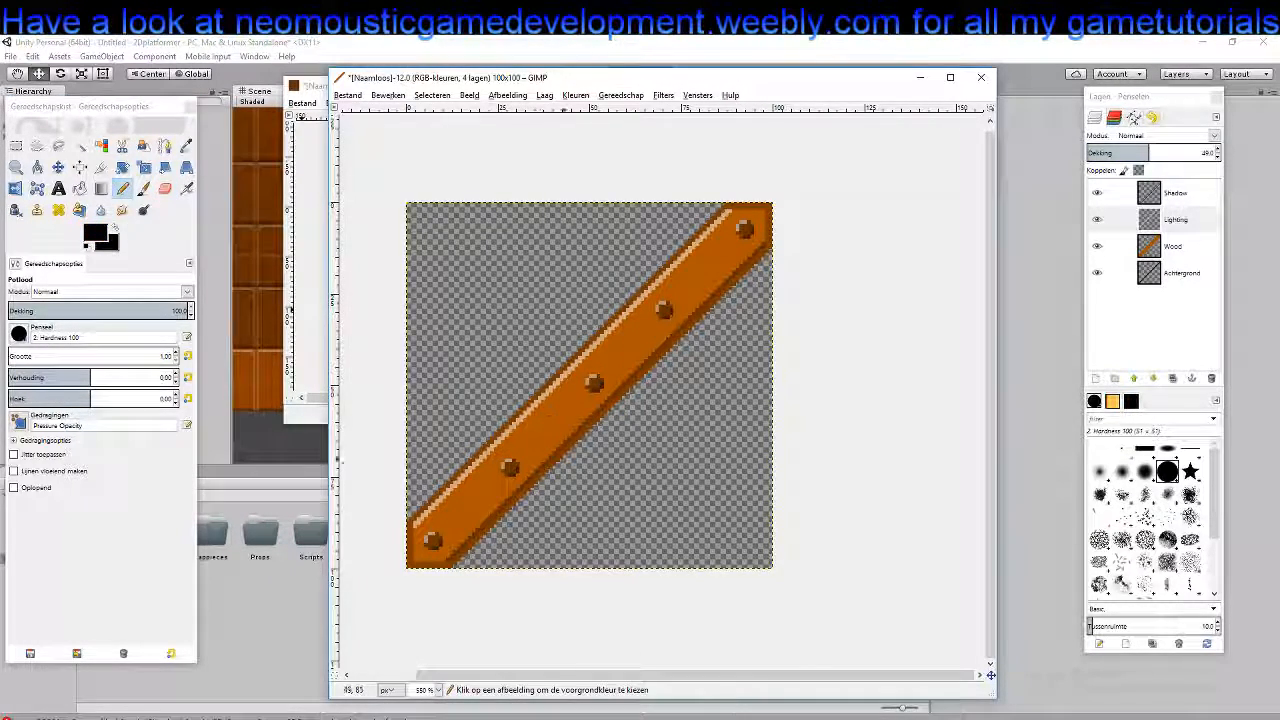
{"action": "scroll", "coordinate": [540, 446], "scroll_direction": "down", "scroll_amount": 2}
{"action": "scroll", "coordinate": [546, 458], "scroll_direction": "left", "scroll_amount": 1}
{"action": "scroll", "coordinate": [604, 450], "scroll_direction": "up", "scroll_amount": 1}
{"action": "left_click_drag", "start_coordinate": [635, 475], "coordinate": [629, 440]}
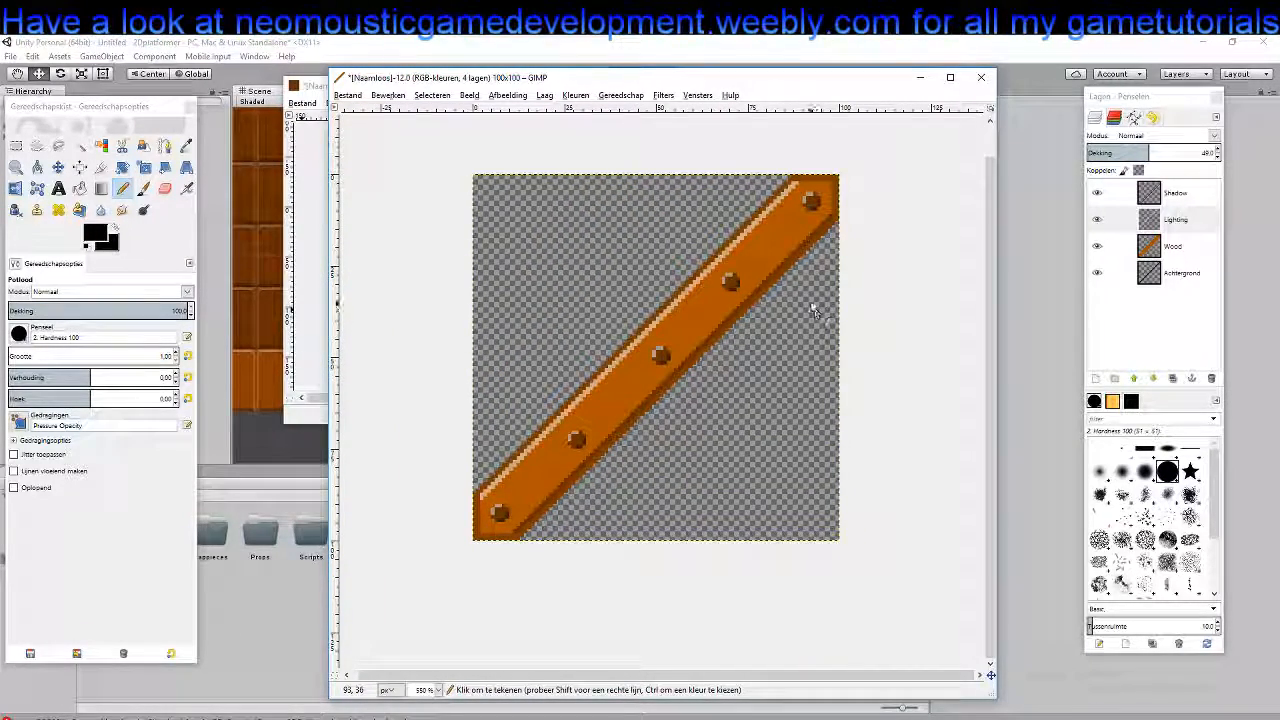
{"action": "left_click", "coordinate": [812, 251]}
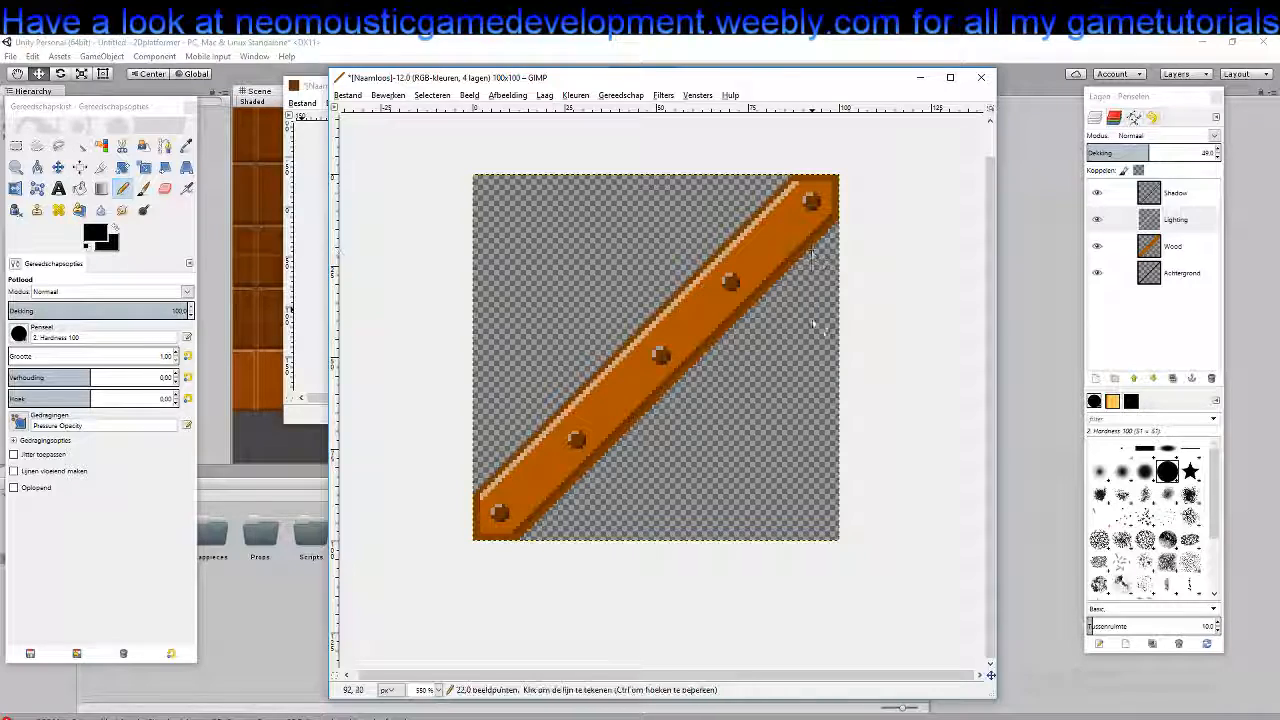
{"action": "left_click", "coordinate": [815, 545], "text": "shift"}
{"action": "key", "text": "ctrl+z"}
On the Wood layer, pencil two vertical lines in the slope's main orange, from under its upper end down to the canvas bottom, about 7 px apart
{"action": "left_click", "coordinate": [1175, 246]}
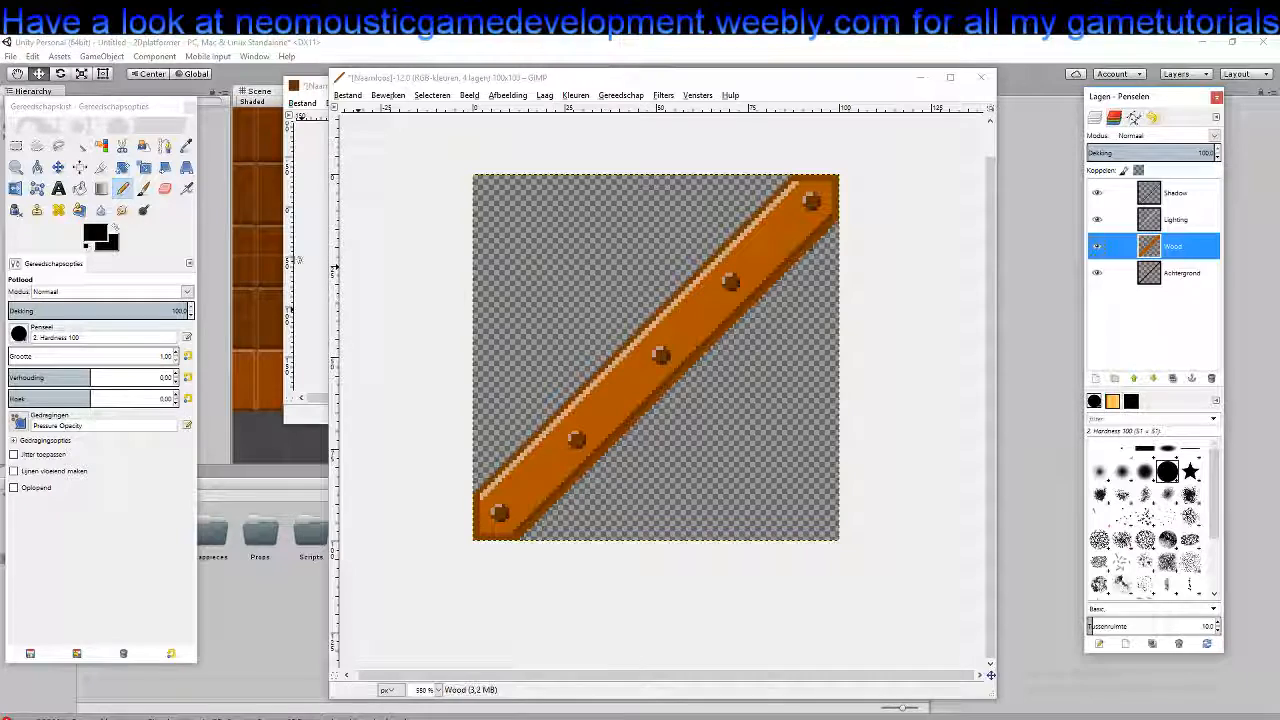
{"action": "left_click", "coordinate": [618, 396], "text": "ctrl"}
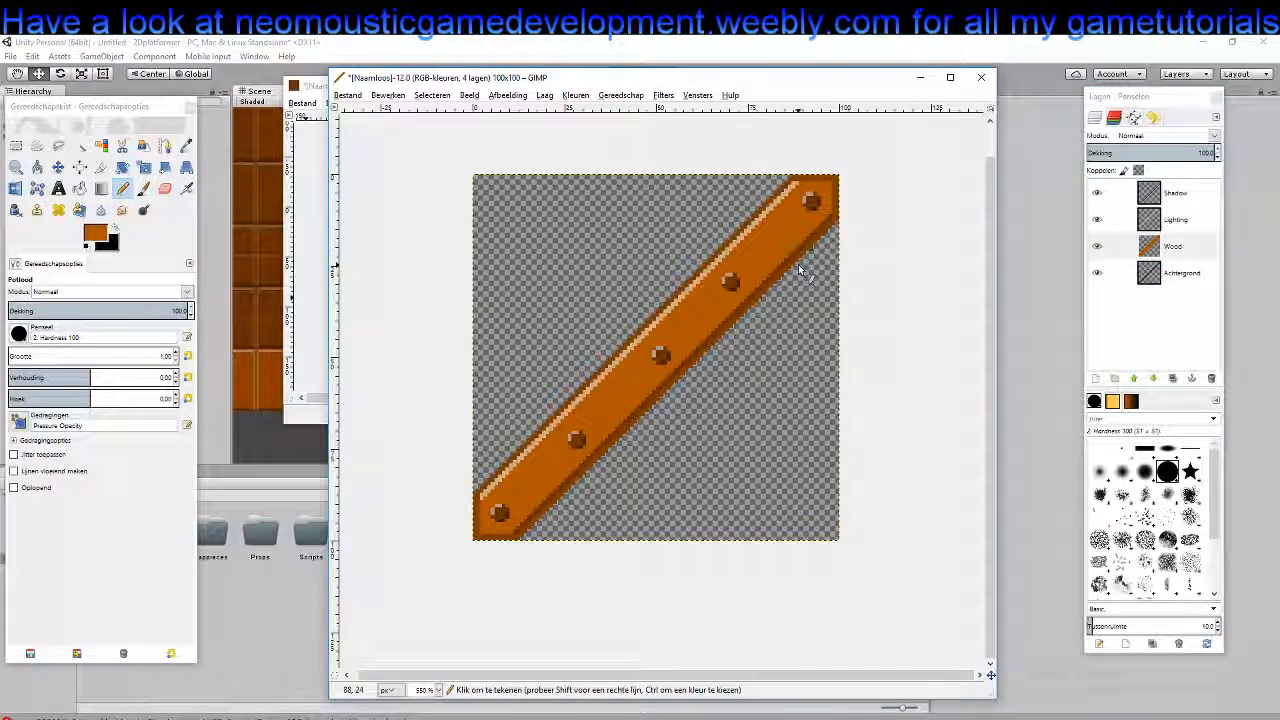
{"action": "left_click", "coordinate": [797, 543]}
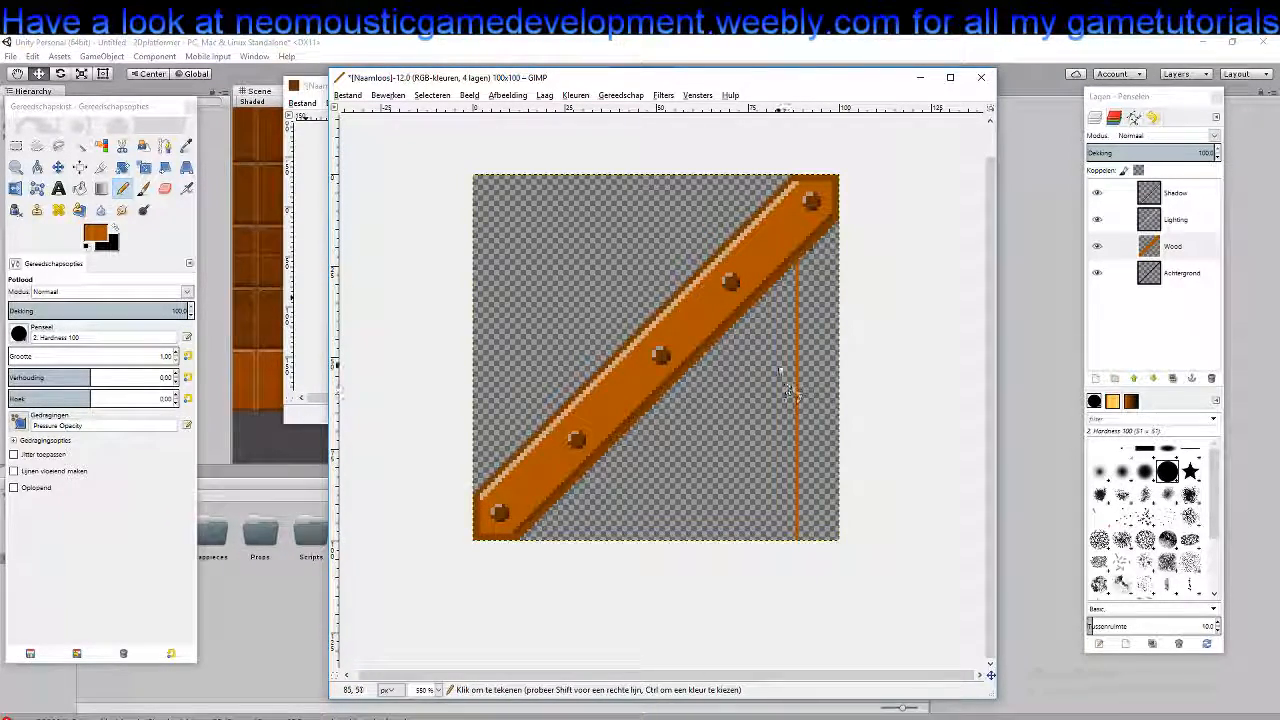
{"action": "key", "text": "4"}
{"action": "left_click_drag", "start_coordinate": [801, 431], "coordinate": [766, 385]}
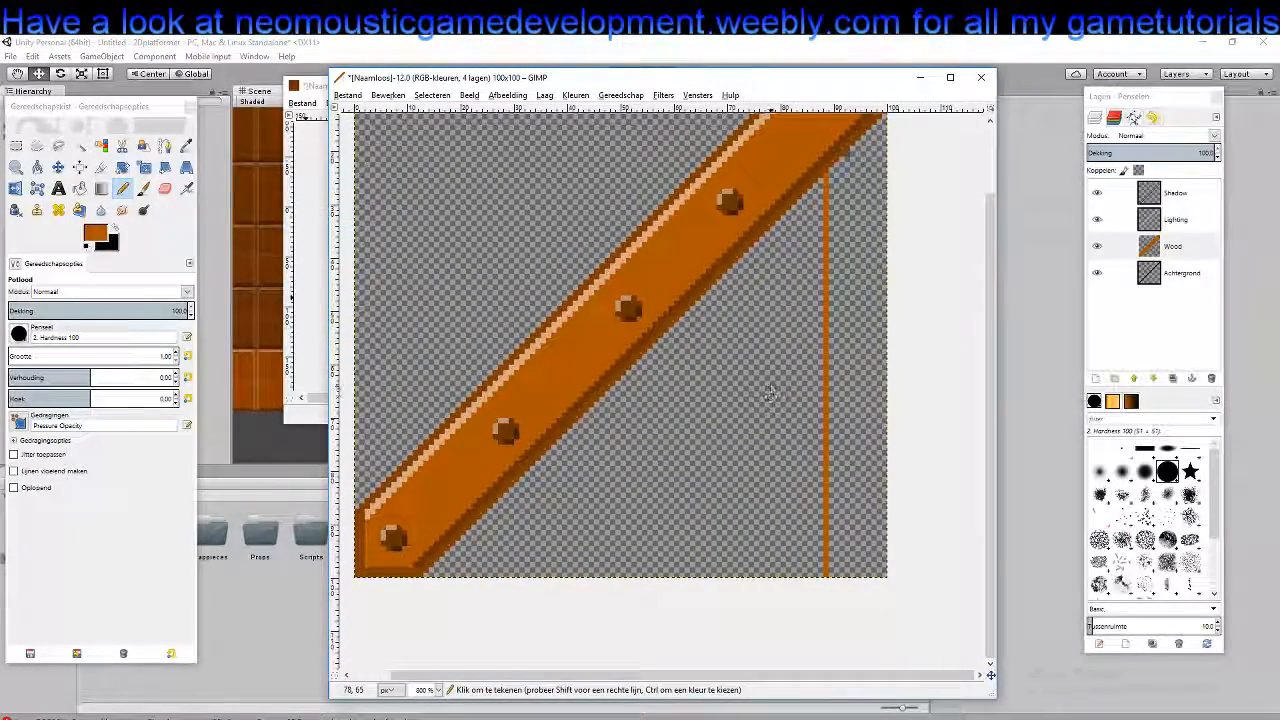
{"action": "left_click", "coordinate": [791, 217]}
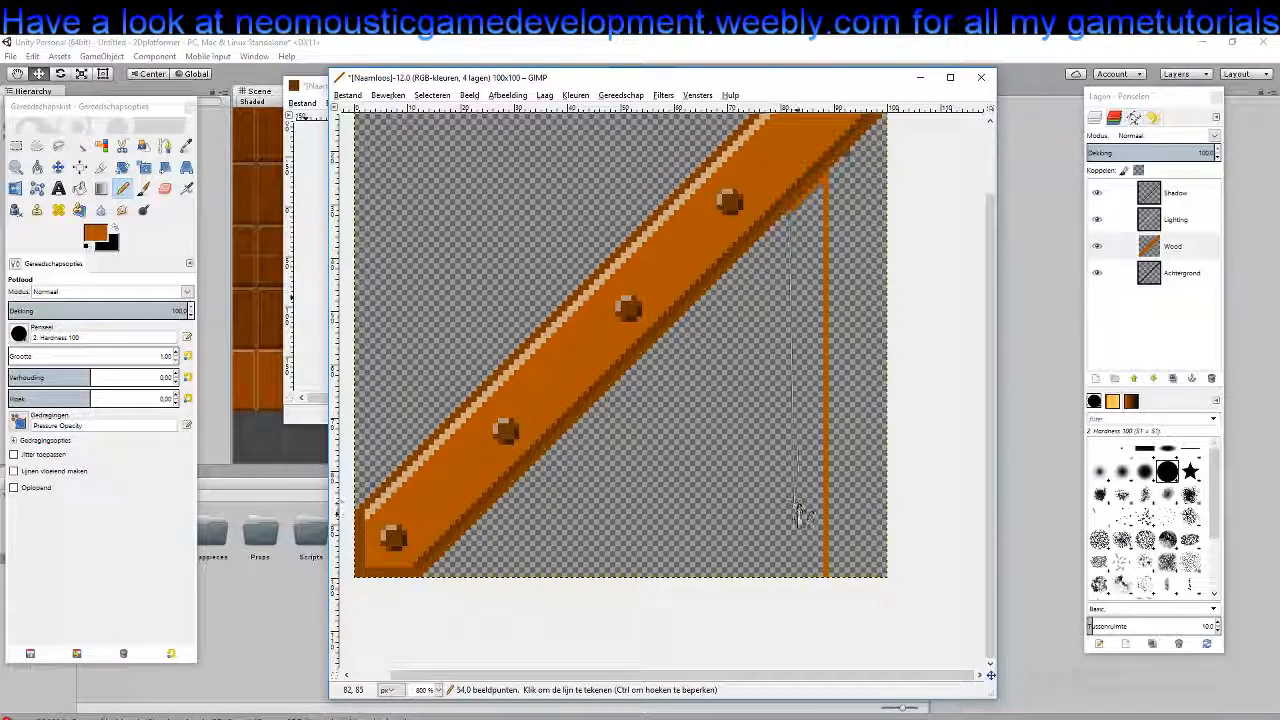
{"action": "left_click", "coordinate": [790, 574], "text": "shift"}
Pencil a solid orange support post about 8 px wide from under the slope's lower part down to the canvas bottom
{"action": "left_click_drag", "start_coordinate": [631, 495], "coordinate": [699, 439]}
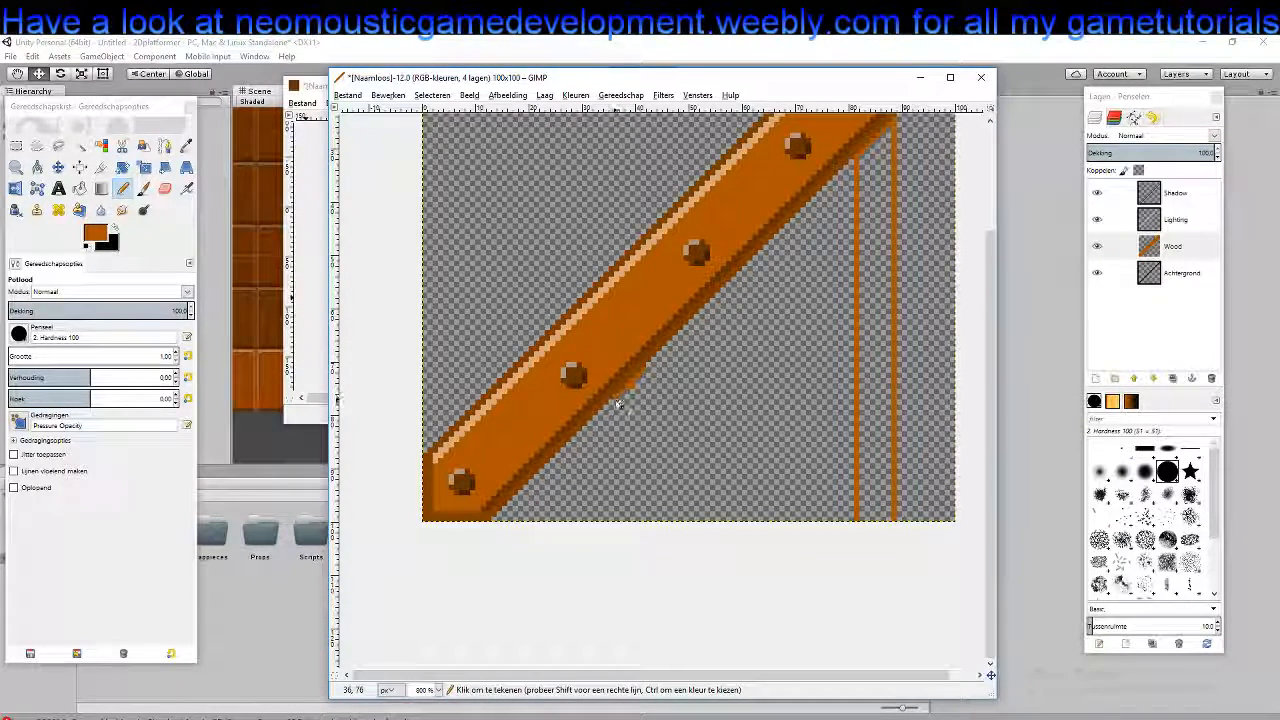
{"action": "key", "text": "shift"}
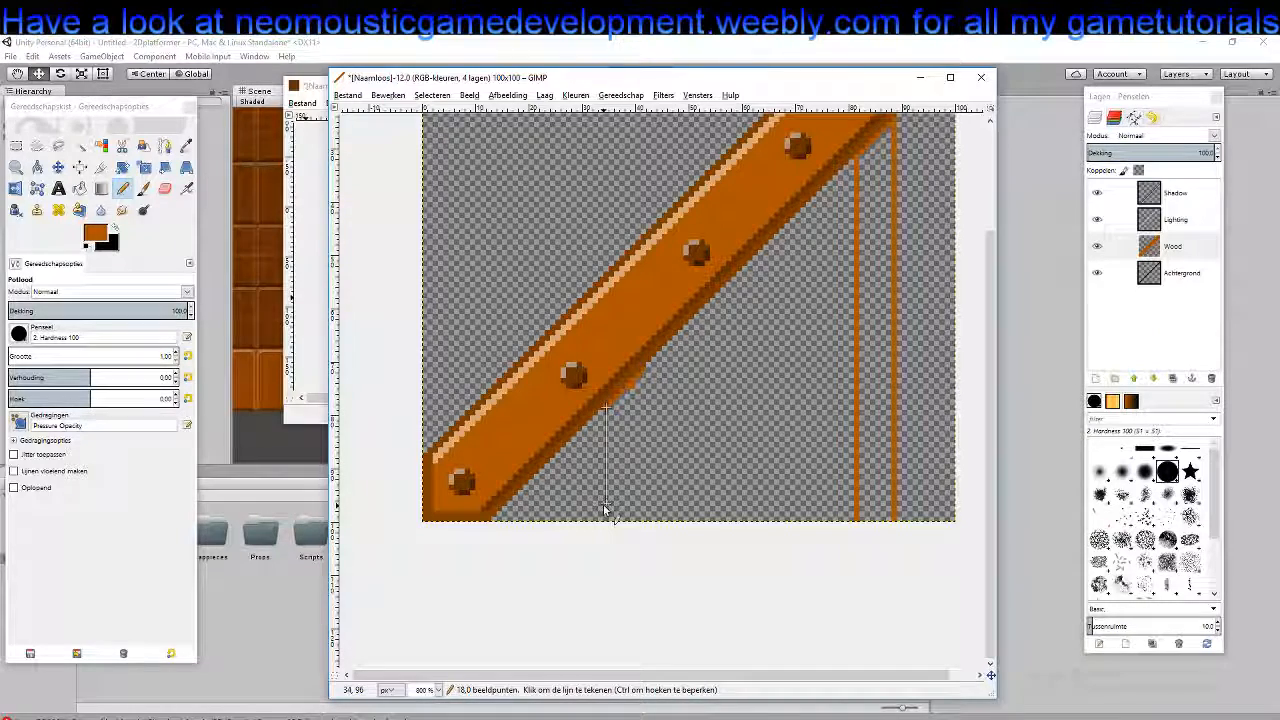
{"action": "left_click", "coordinate": [605, 518], "text": "shift"}
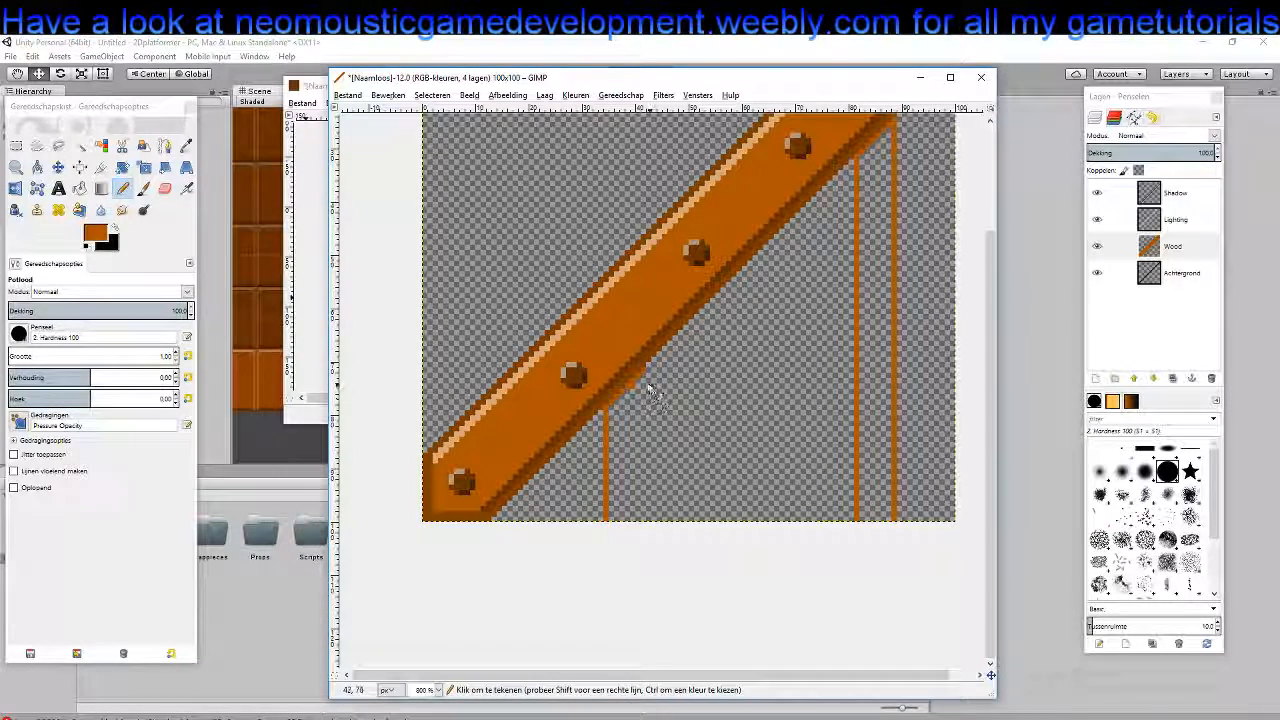
{"action": "mouse_move", "coordinate": [645, 381]}
{"action": "left_mouse_down"}
{"action": "mouse_move", "coordinate": [644, 521]}
{"action": "mouse_move", "coordinate": [610, 520]}
{"action": "mouse_move", "coordinate": [640, 525]}
{"action": "left_mouse_up"}
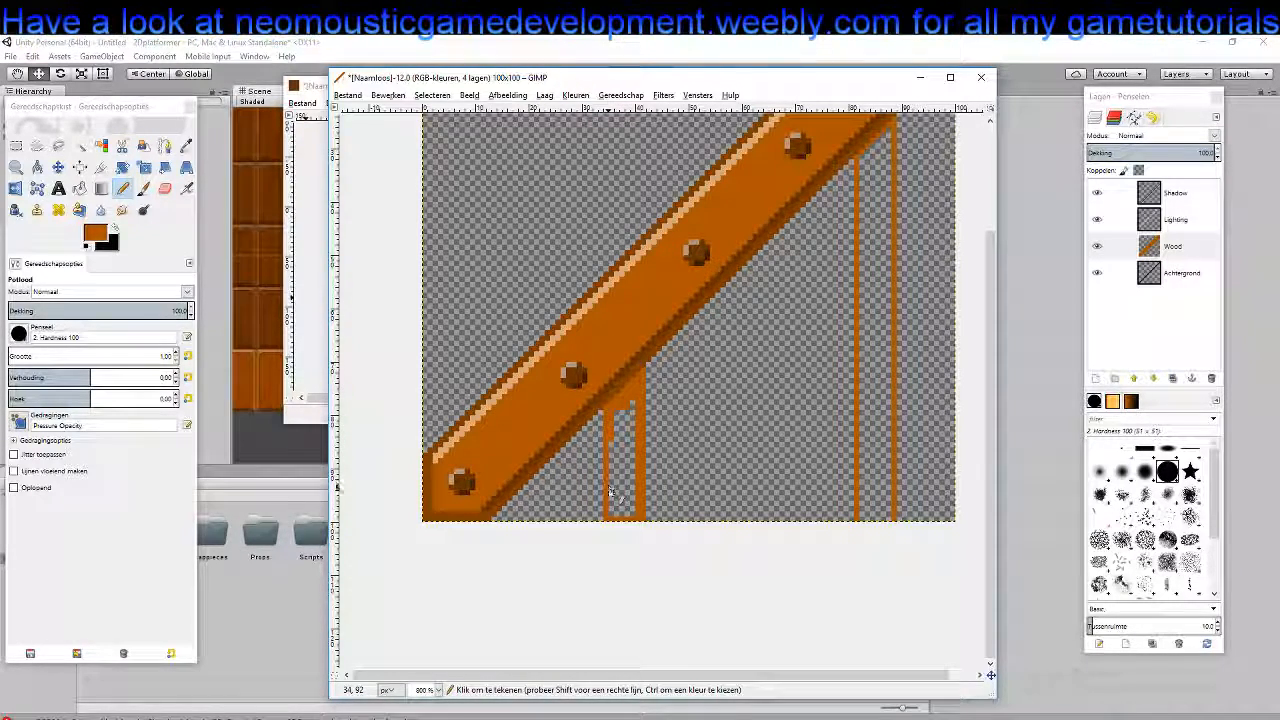
{"action": "left_click_drag", "start_coordinate": [617, 527], "coordinate": [620, 417]}
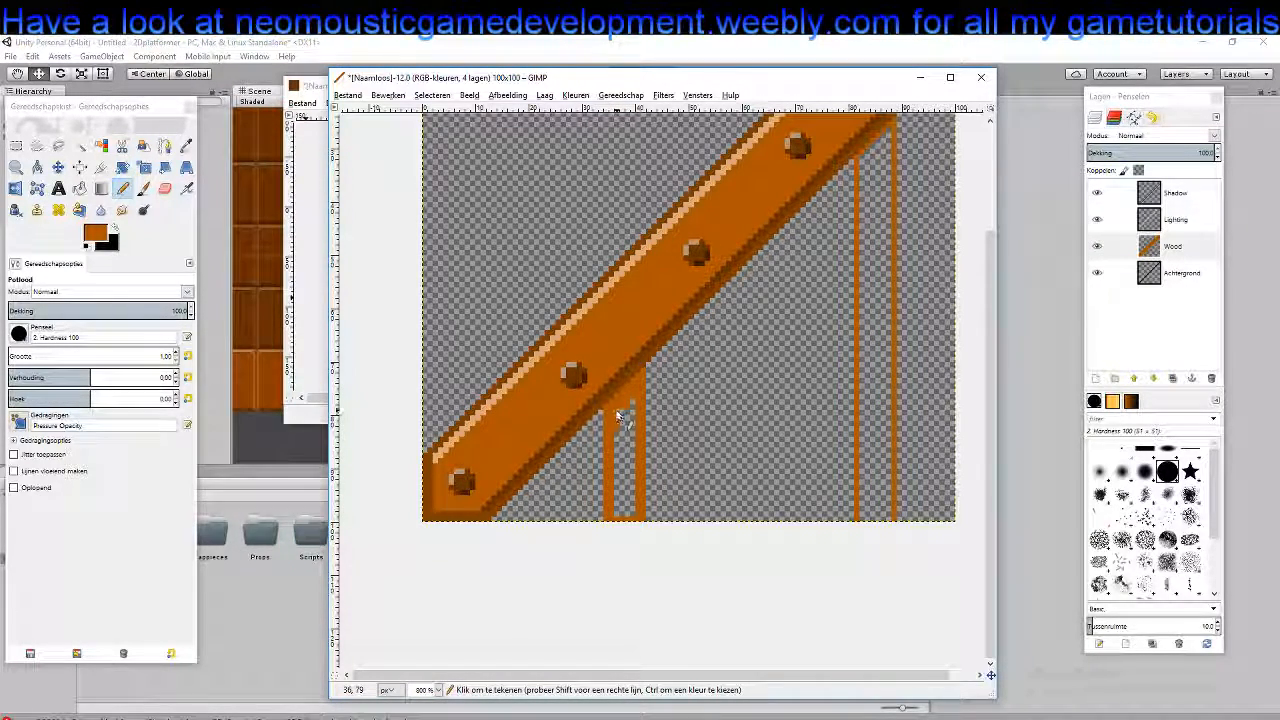
{"action": "mouse_move", "coordinate": [635, 468]}
{"action": "left_mouse_down"}
{"action": "mouse_move", "coordinate": [637, 515]}
{"action": "mouse_move", "coordinate": [619, 521]}
{"action": "mouse_move", "coordinate": [621, 417]}
{"action": "mouse_move", "coordinate": [632, 417]}
{"action": "mouse_move", "coordinate": [620, 485]}
{"action": "mouse_move", "coordinate": [617, 438]}
{"action": "mouse_move", "coordinate": [625, 513]}
{"action": "left_mouse_up"}
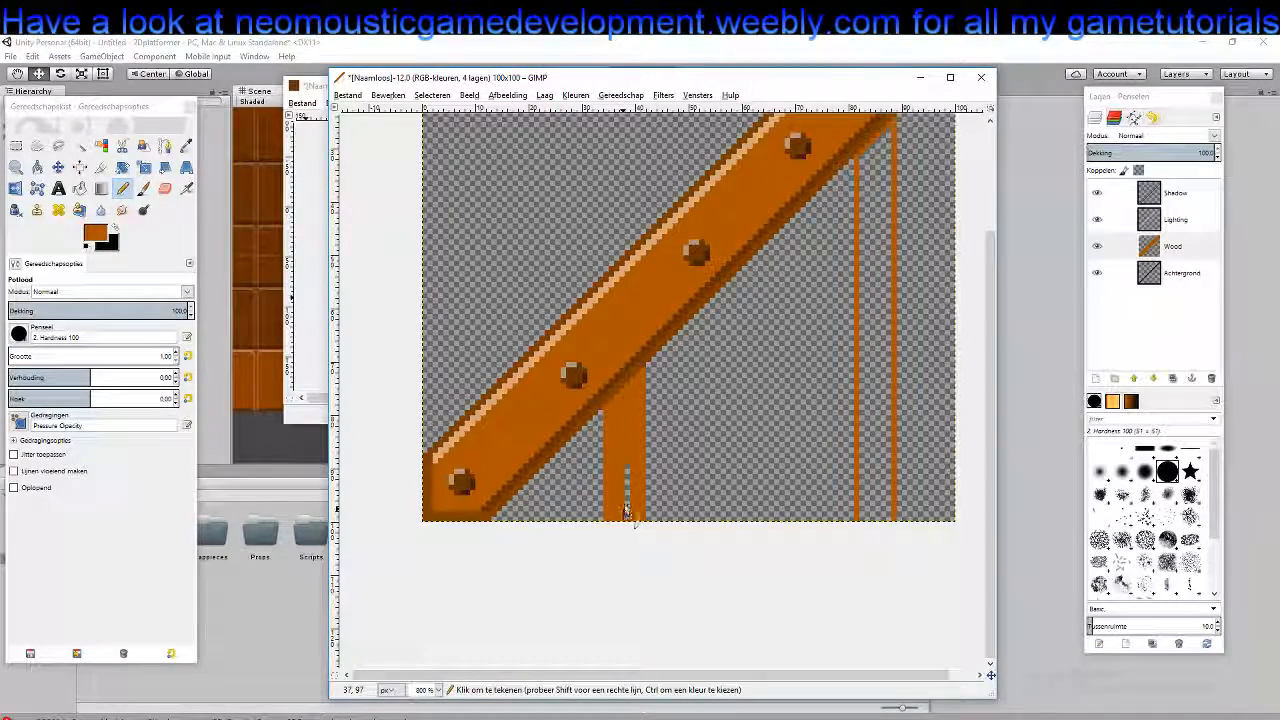
Fill the gap between the two vertical lines under the slope's upper end with orange to make a solid support post
{"action": "left_click_drag", "start_coordinate": [839, 398], "coordinate": [727, 456]}
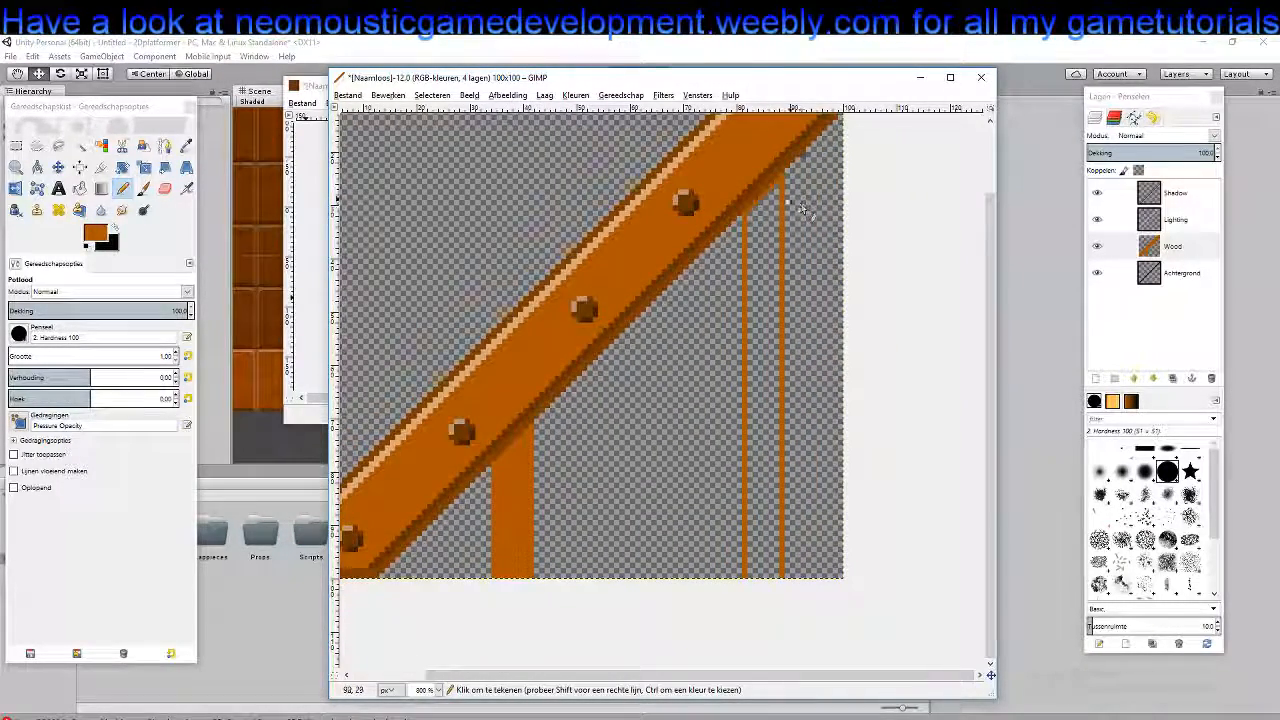
{"action": "left_click", "coordinate": [777, 192]}
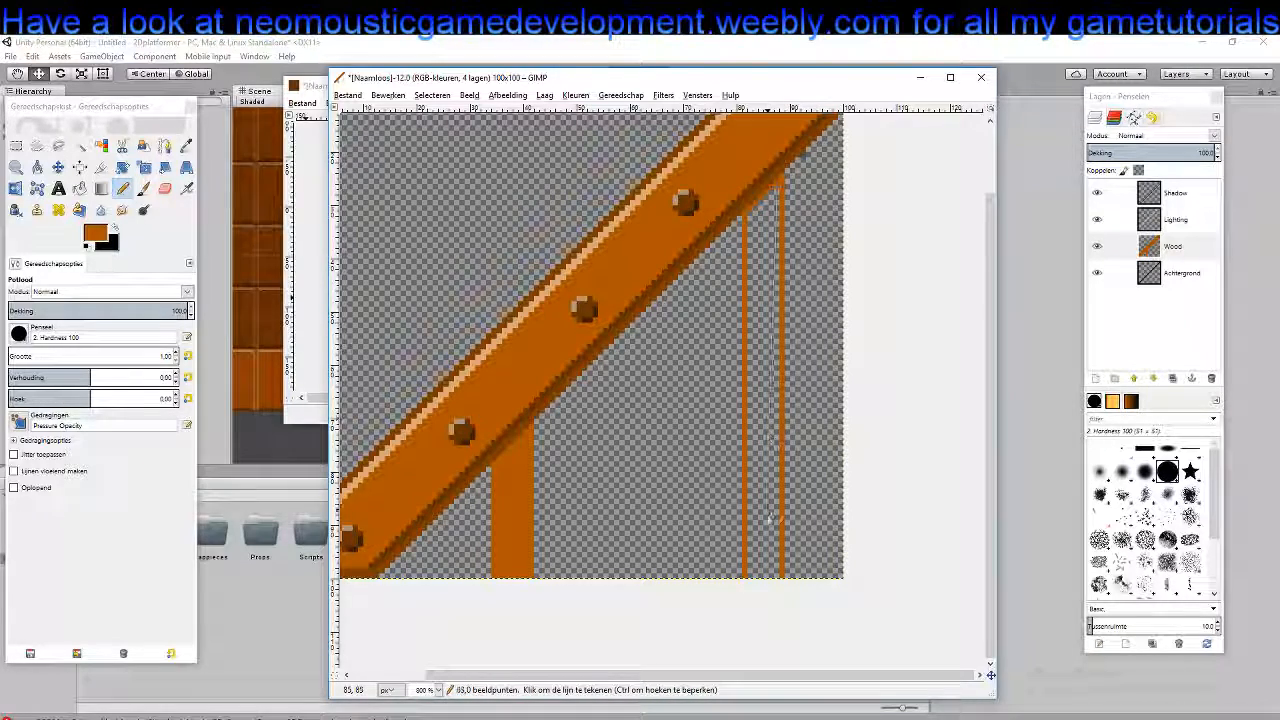
{"action": "left_click", "coordinate": [778, 577], "text": "shift"}
{"action": "left_click", "coordinate": [746, 577], "text": "shift"}
{"action": "left_click", "coordinate": [750, 216], "text": "shift"}
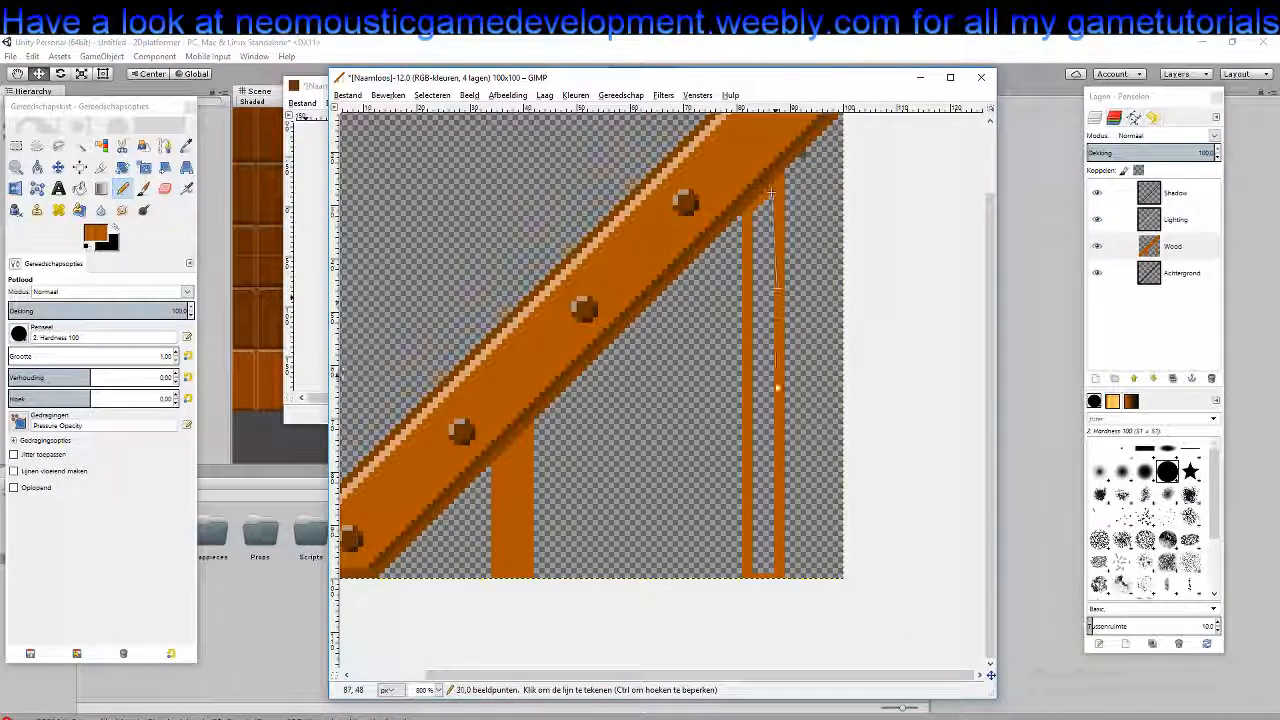
{"action": "left_click", "coordinate": [776, 576], "text": "shift"}
{"action": "left_click", "coordinate": [757, 575], "text": "shift"}
{"action": "left_click", "coordinate": [764, 210], "text": "shift"}
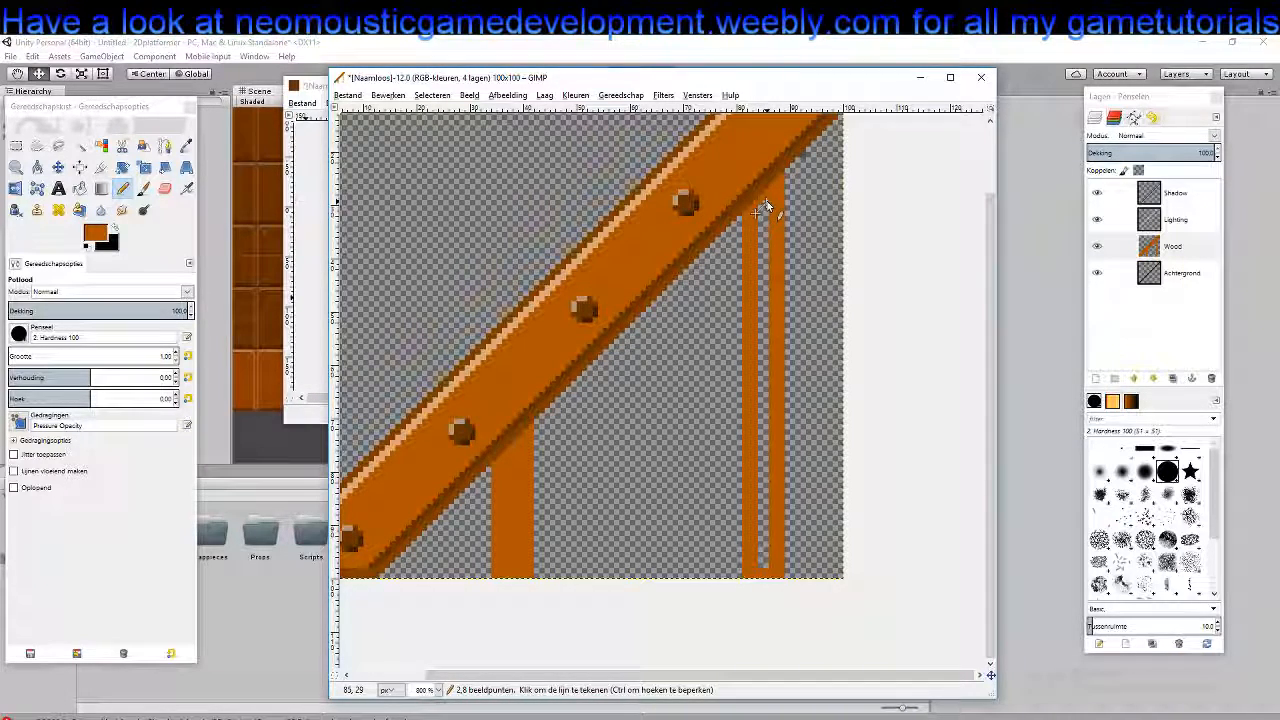
{"action": "left_click", "coordinate": [763, 572], "text": "shift"}
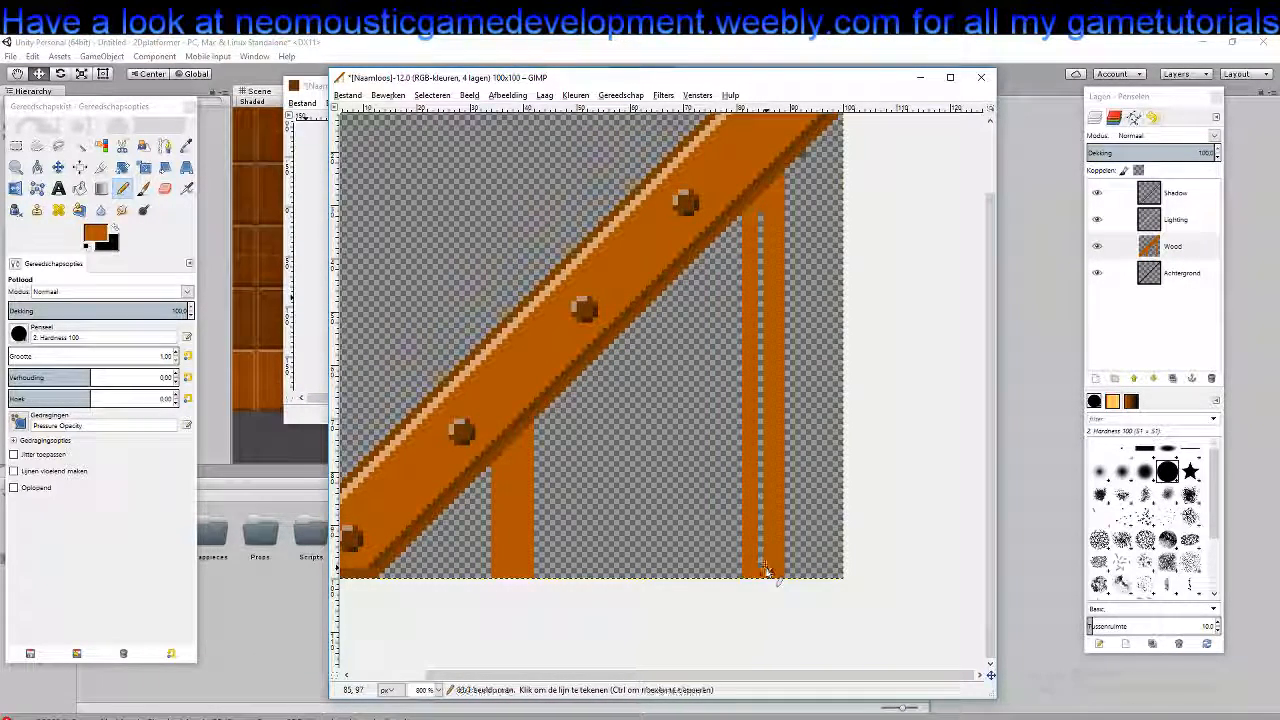
{"action": "left_click", "coordinate": [760, 210], "text": "shift"}
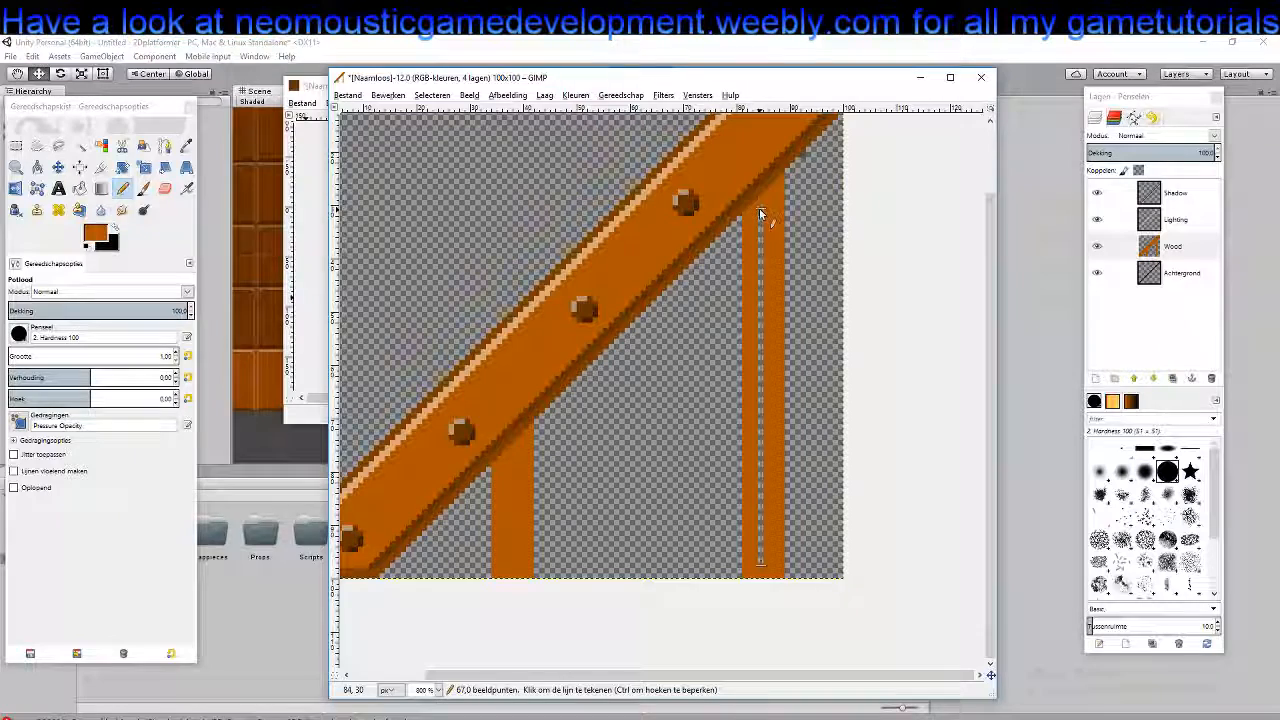
Sample the slope's dark brown edge colour and pencil a 2 px vertical border along both sides of the taller support post
{"action": "left_click", "coordinate": [679, 269], "text": "ctrl"}
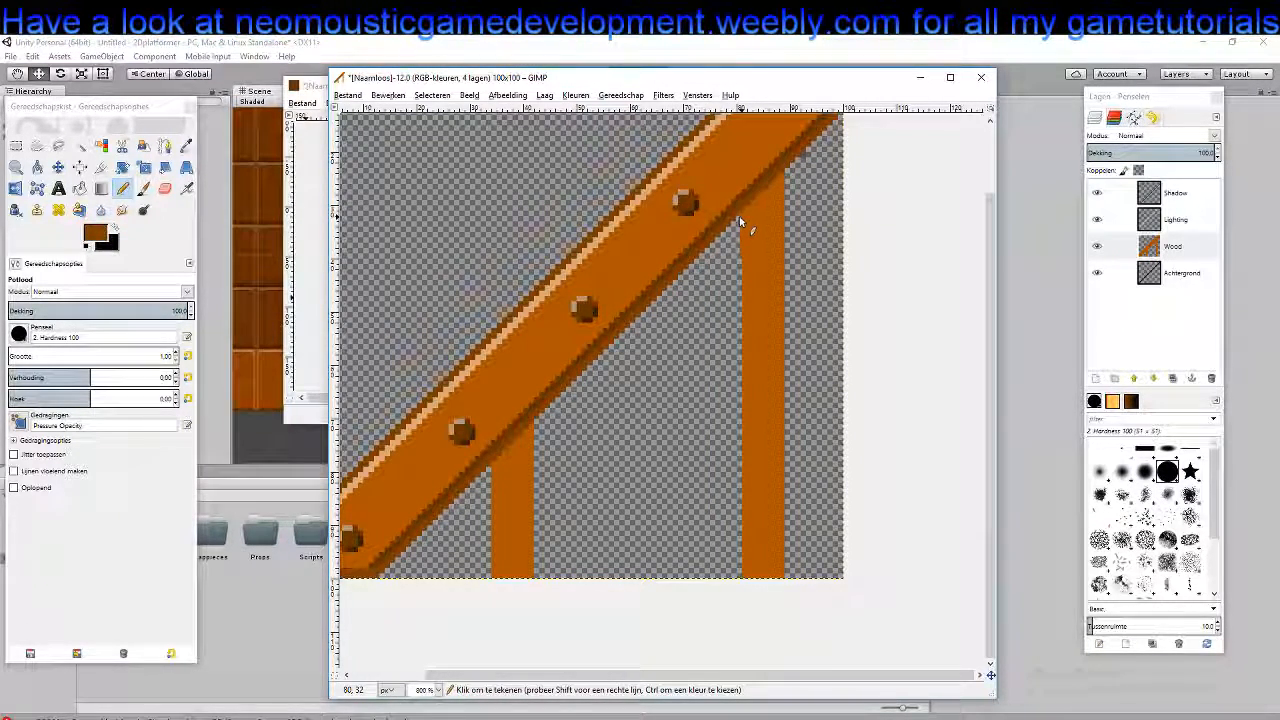
{"action": "left_click", "coordinate": [740, 222]}
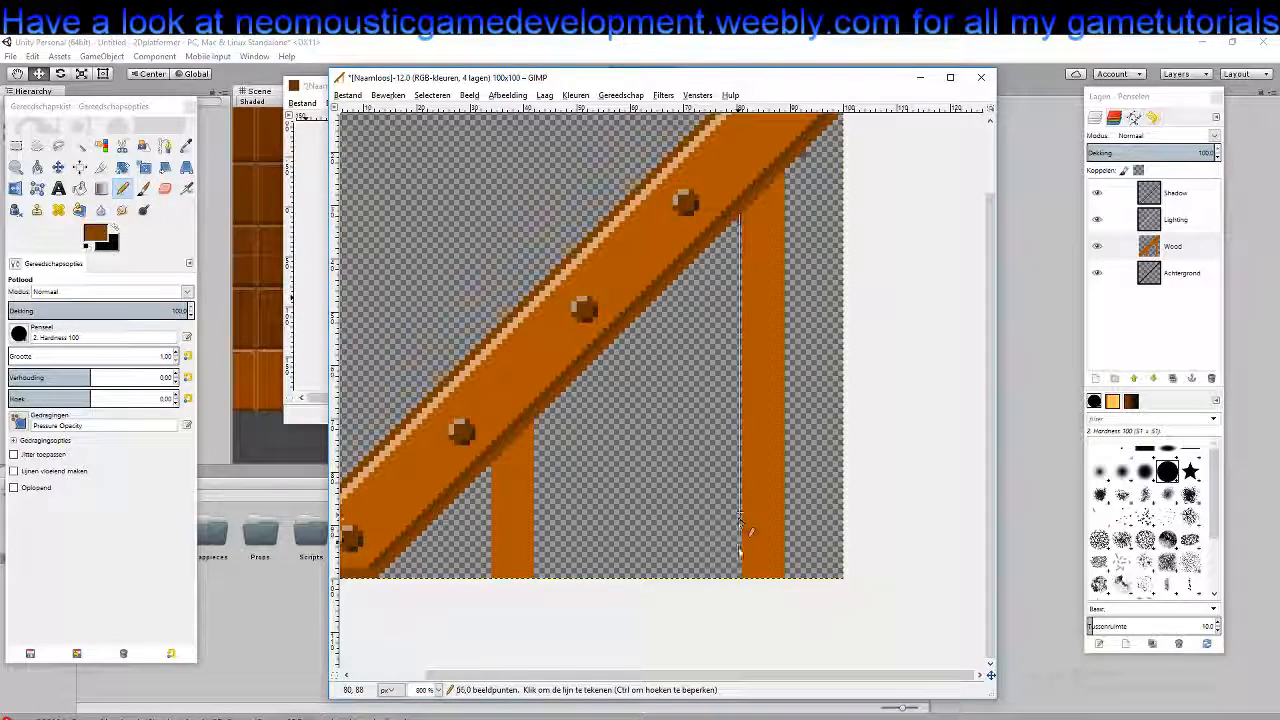
{"action": "left_click", "coordinate": [742, 574], "text": "shift"}
{"action": "left_click_drag", "start_coordinate": [733, 228], "coordinate": [742, 586]}
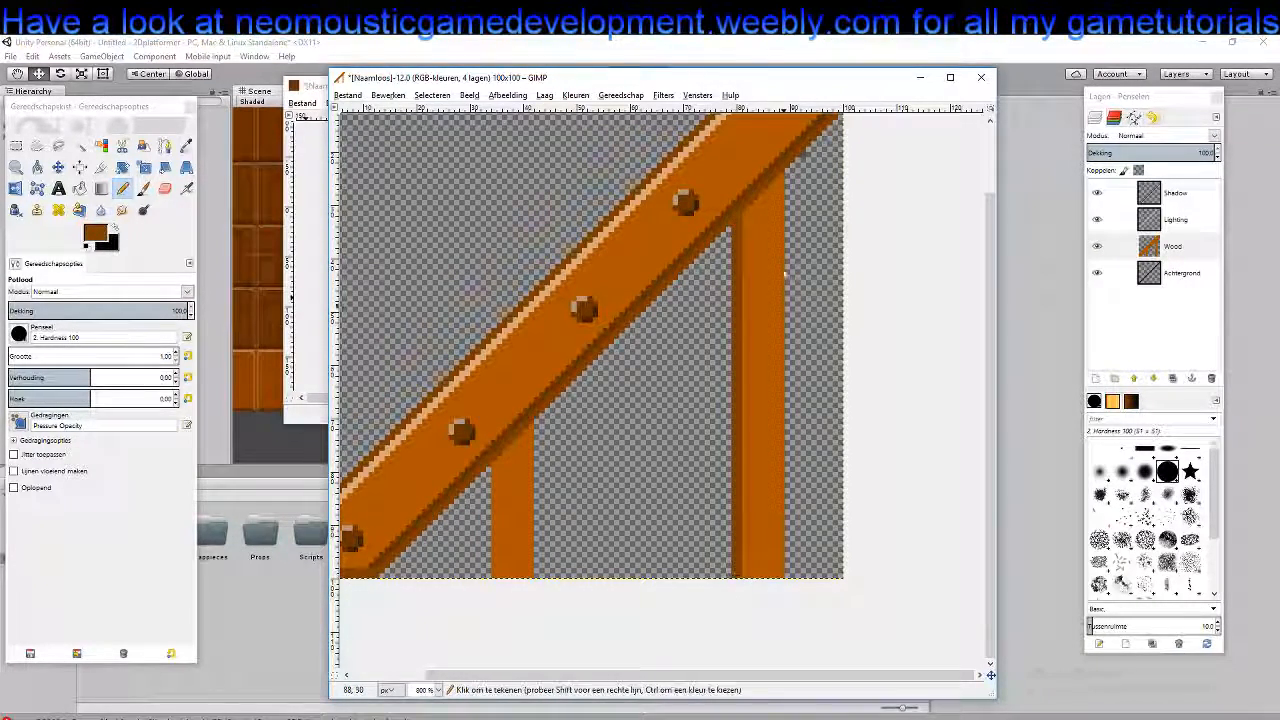
{"action": "left_click", "coordinate": [788, 168]}
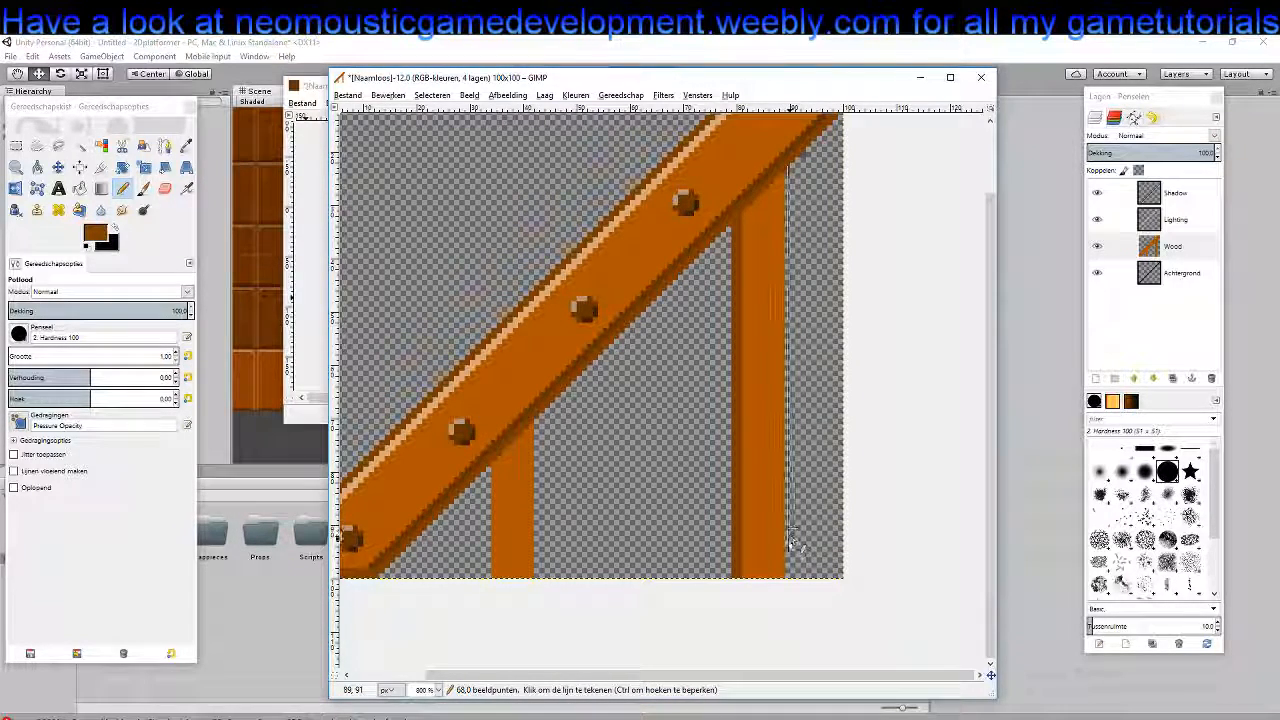
{"action": "left_click", "coordinate": [790, 578], "text": "shift"}
{"action": "left_click", "coordinate": [793, 173]}
{"action": "left_click", "coordinate": [794, 578], "text": "shift"}
Pencil 2 px dark brown borders along both sides of the shorter support post, down to the canvas bottom
{"action": "left_click_drag", "start_coordinate": [648, 506], "coordinate": [741, 414]}
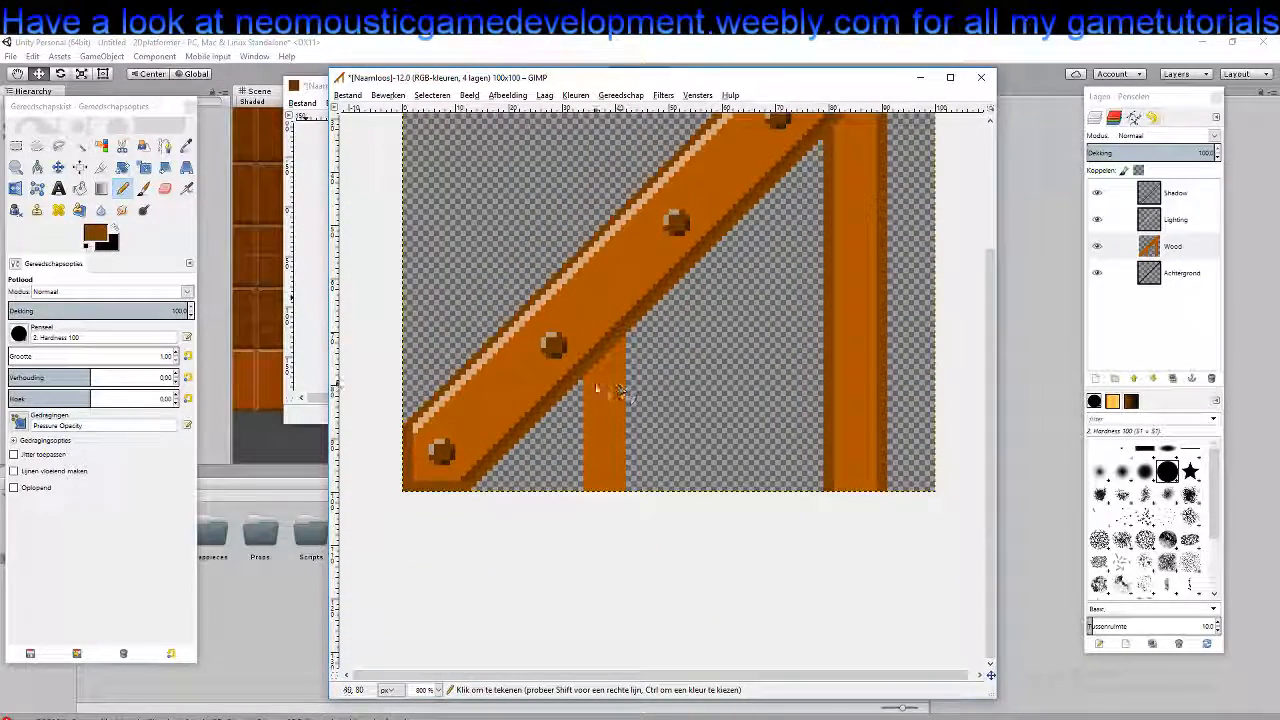
{"action": "left_click", "coordinate": [580, 490], "text": "shift"}
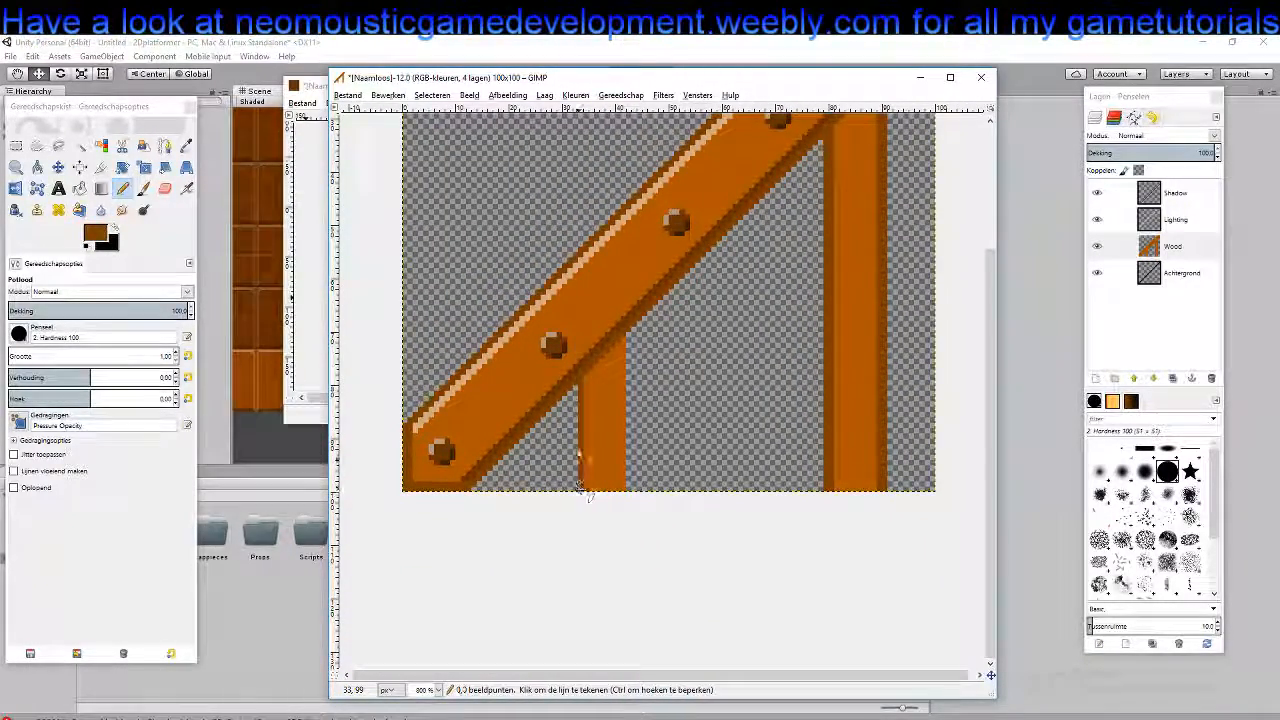
{"action": "left_click", "coordinate": [575, 393]}
{"action": "left_click", "coordinate": [579, 494], "text": "shift"}
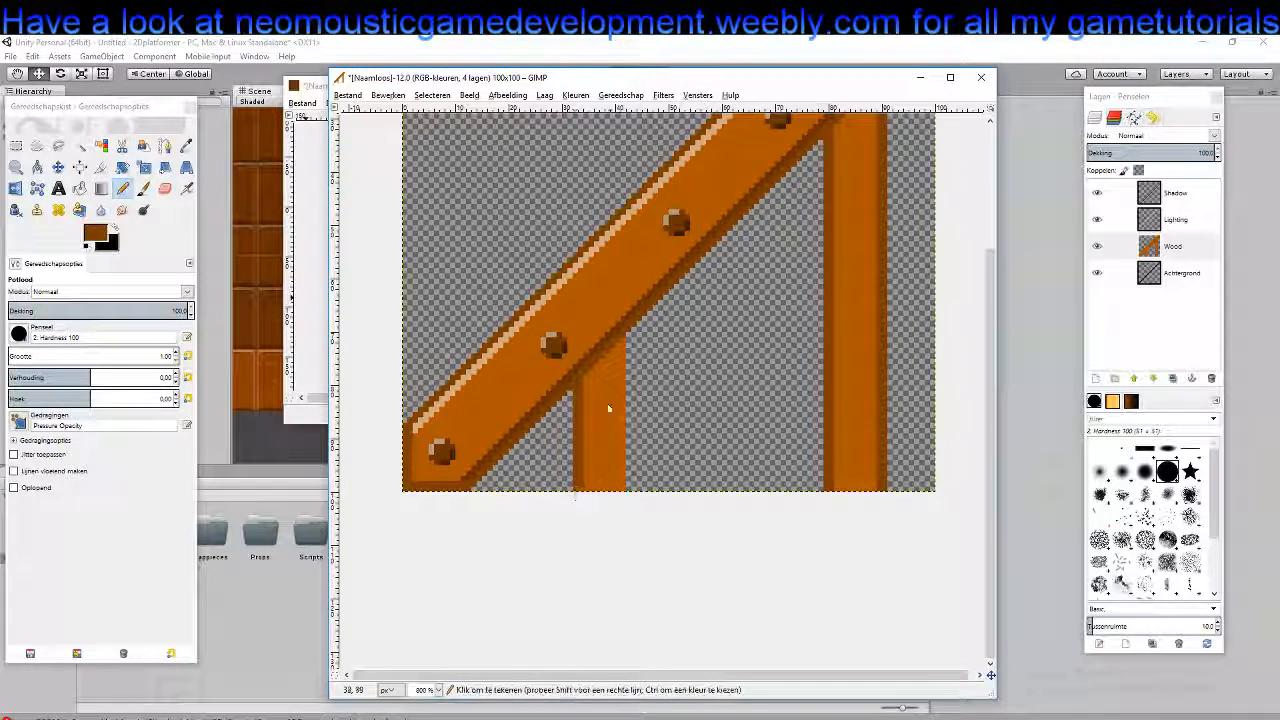
{"action": "left_click", "coordinate": [629, 340]}
{"action": "left_click", "coordinate": [637, 495], "text": "shift"}
{"action": "left_click", "coordinate": [633, 330]}
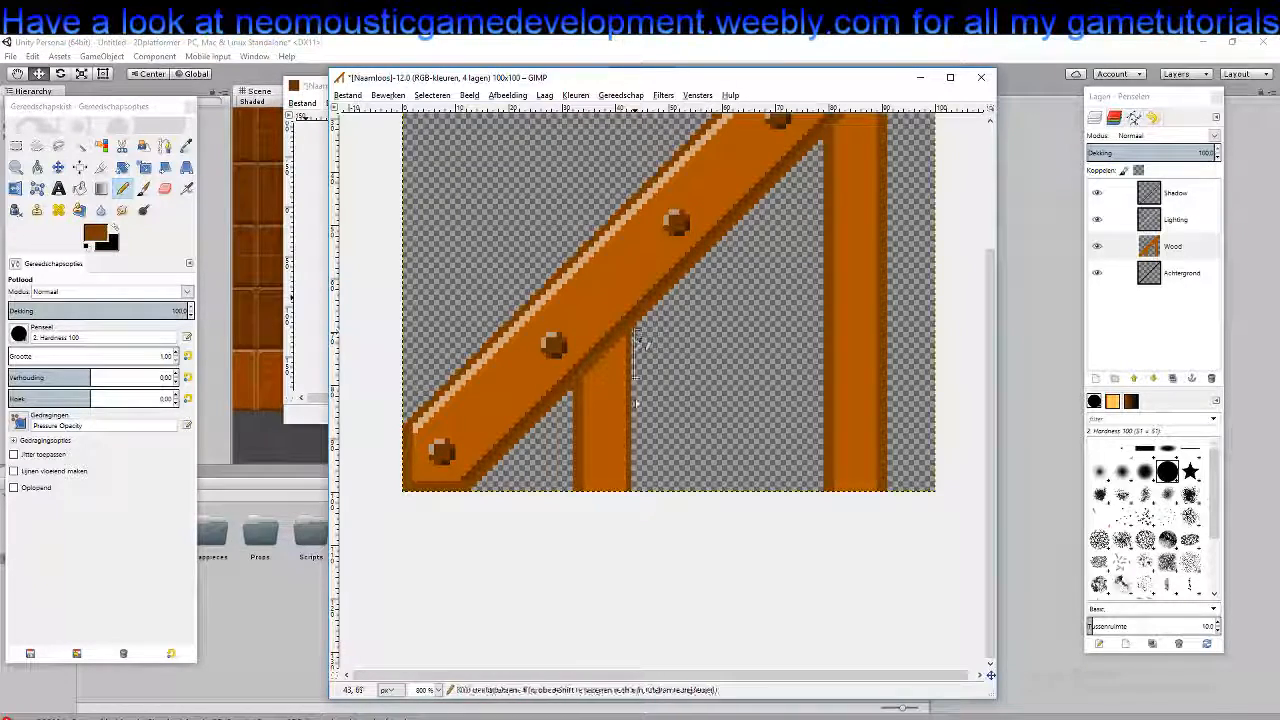
{"action": "left_click", "coordinate": [634, 490], "text": "shift"}
On the Lighting layer, pencil a 2 px wide white (ffffff) vertical highlight just inside the shorter support post's left border
{"action": "scroll", "coordinate": [700, 294], "scroll_direction": "down", "scroll_amount": 5}
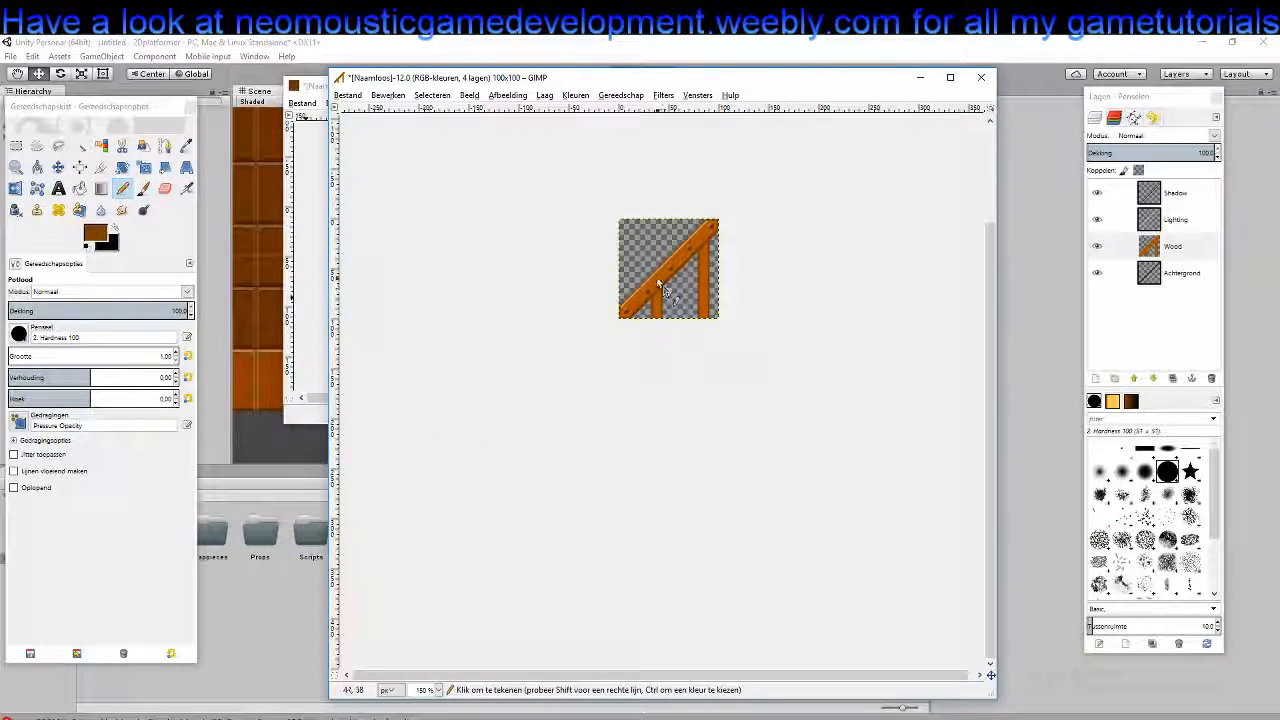
{"action": "left_click_drag", "start_coordinate": [648, 275], "coordinate": [666, 280]}
{"action": "scroll", "coordinate": [697, 320], "scroll_direction": "up", "scroll_amount": 2}
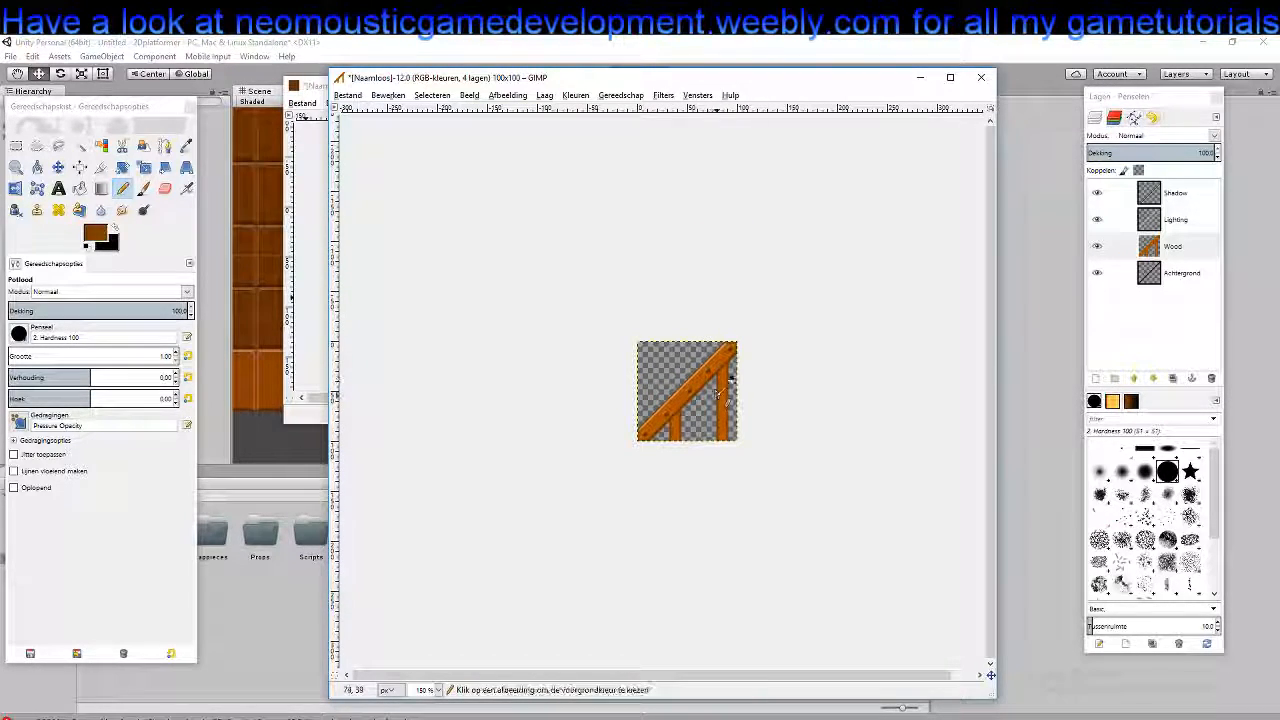
{"action": "scroll", "coordinate": [731, 382], "scroll_direction": "up", "scroll_amount": 2}
{"action": "scroll", "coordinate": [686, 390], "scroll_direction": "up", "scroll_amount": 1}
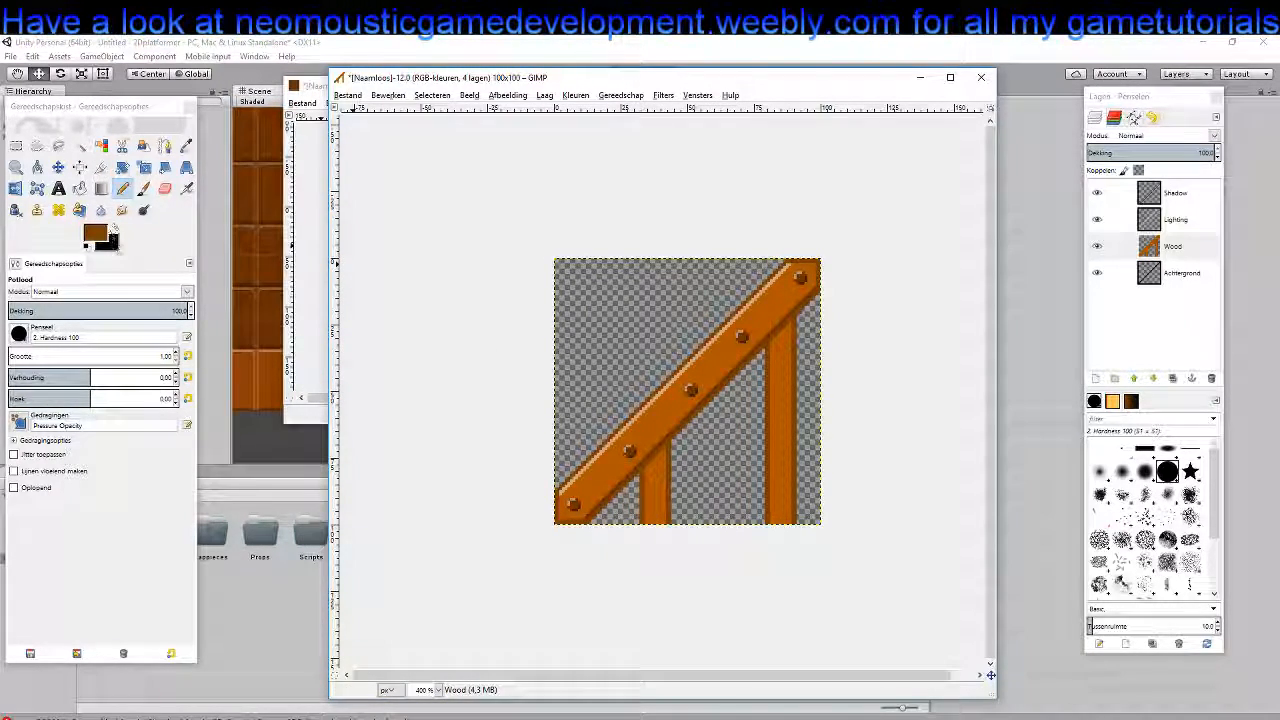
{"action": "left_click", "coordinate": [1176, 219]}
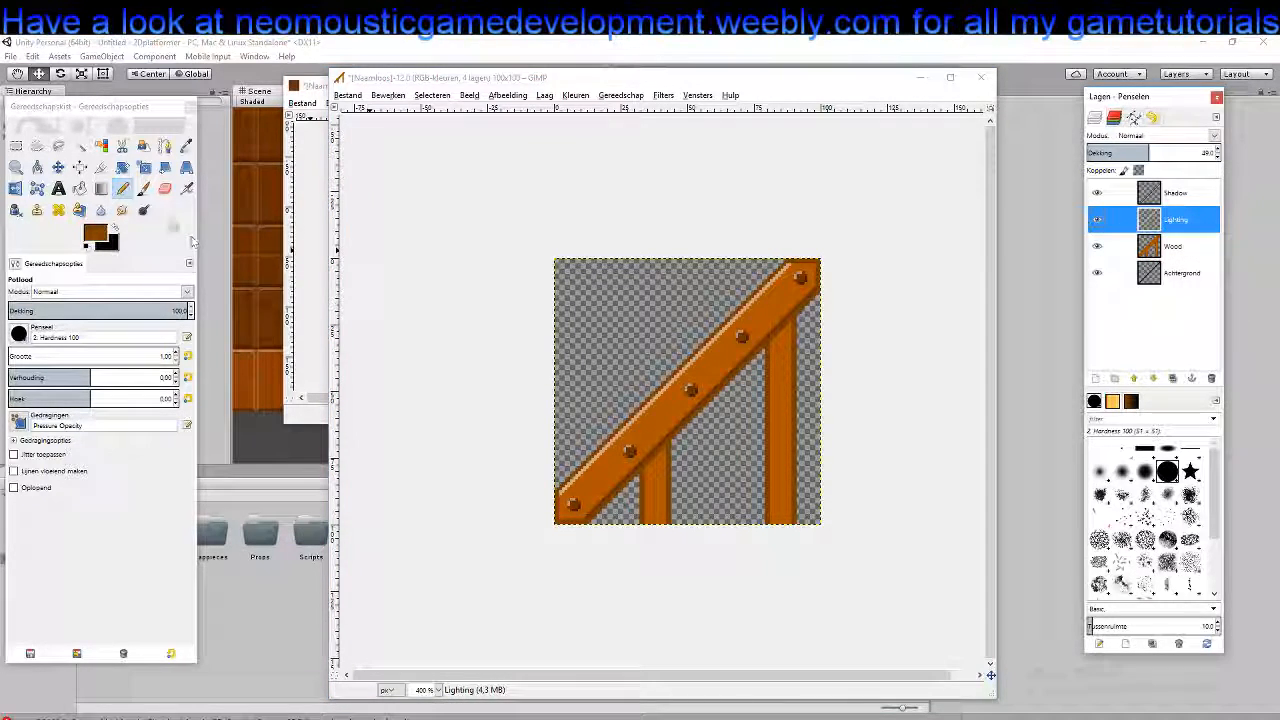
{"action": "left_click", "coordinate": [114, 228]}
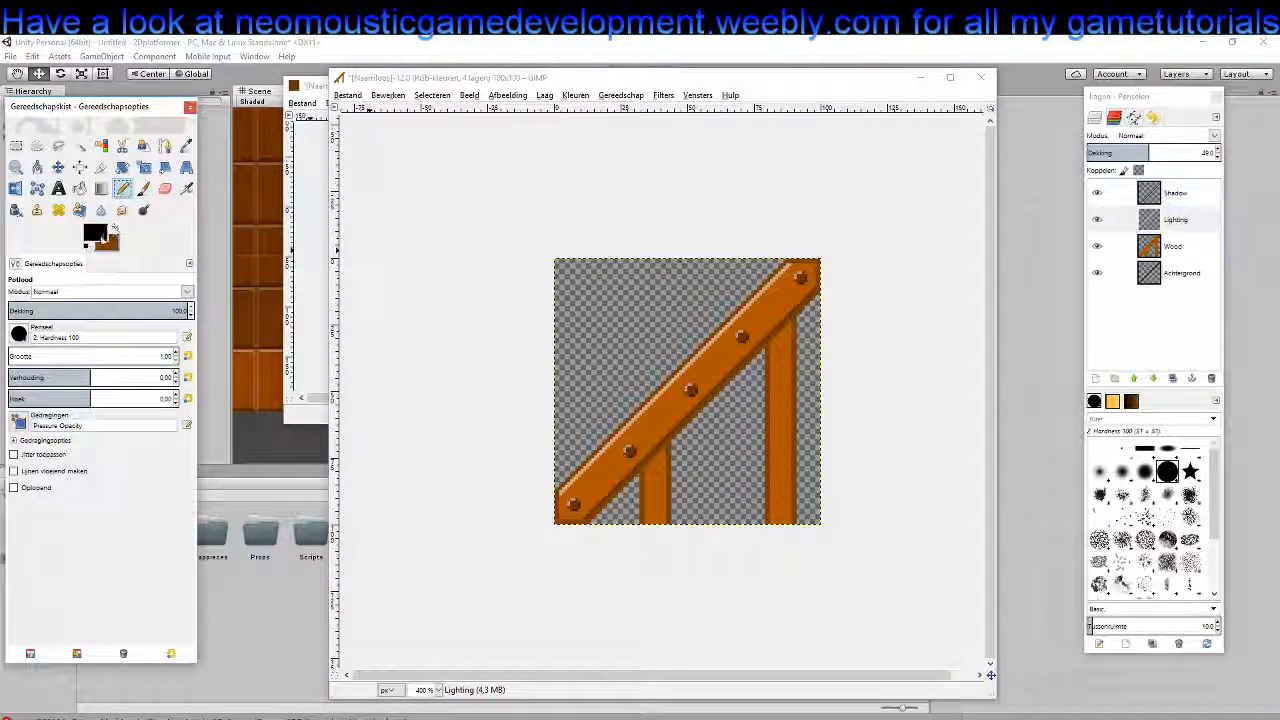
{"action": "left_click", "coordinate": [97, 232]}
{"action": "left_click", "coordinate": [334, 212]}
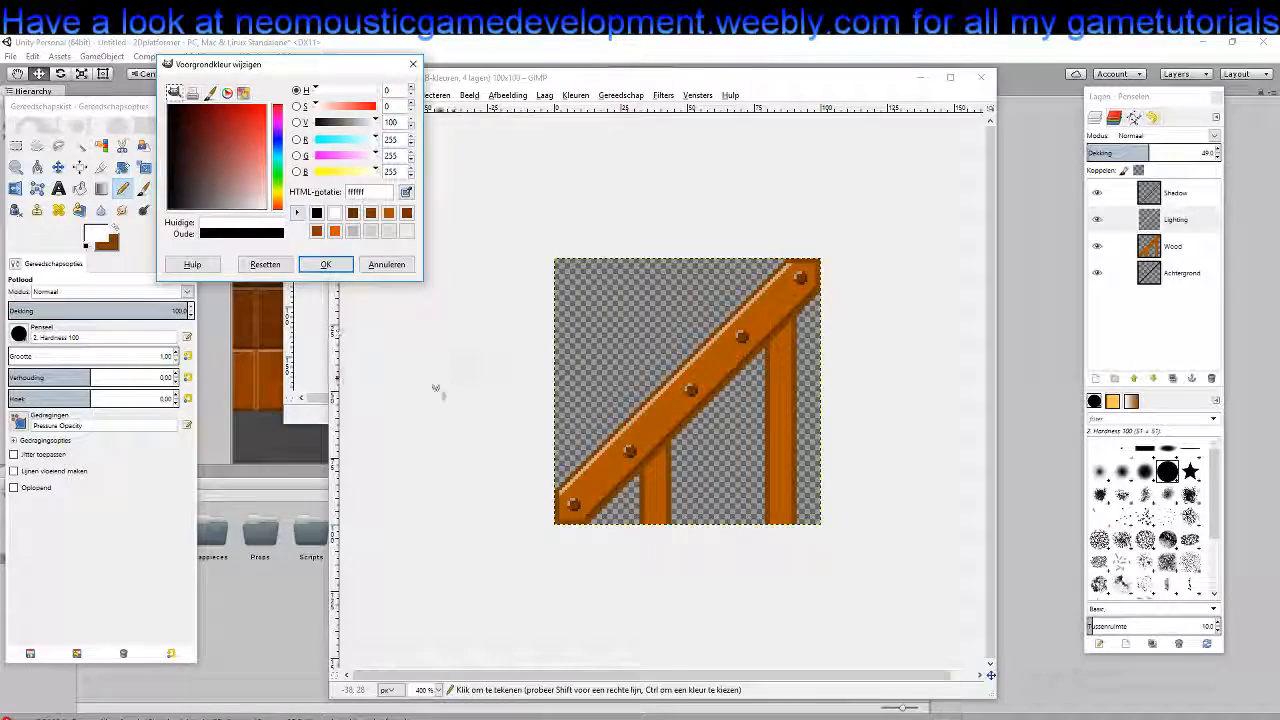
{"action": "left_click", "coordinate": [325, 264]}
{"action": "scroll", "coordinate": [659, 466], "scroll_direction": "up", "scroll_amount": 1}
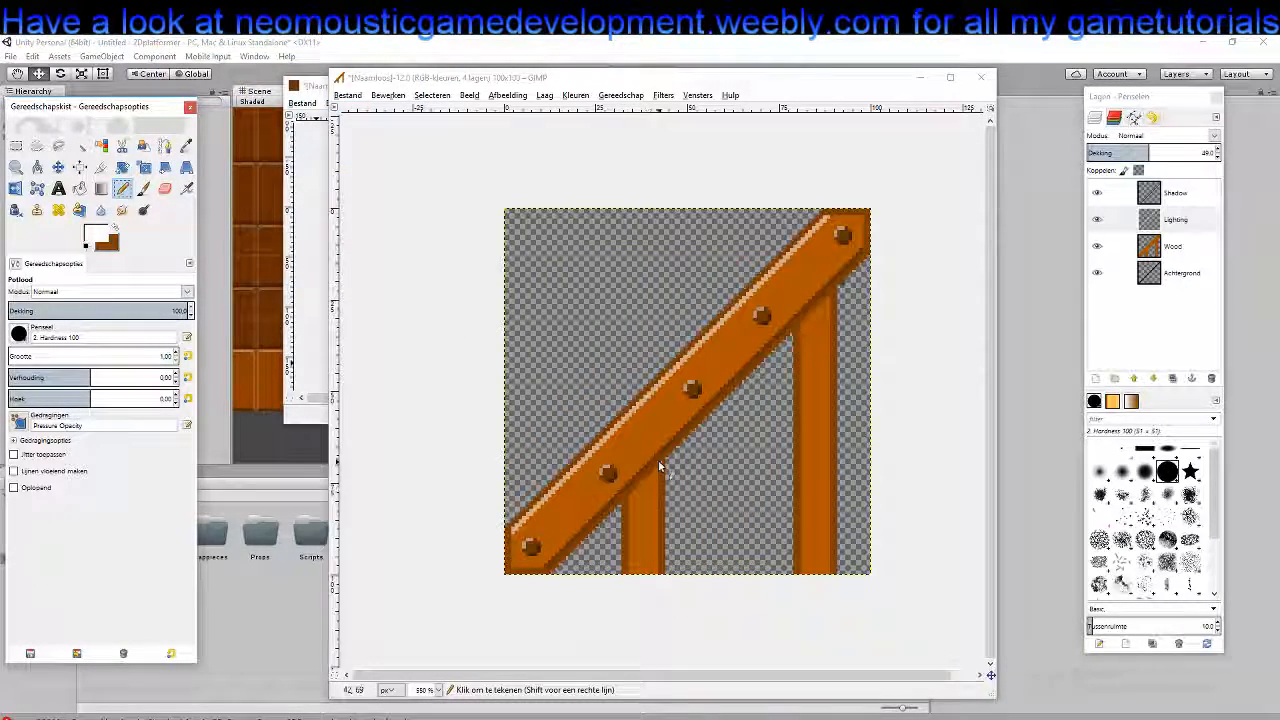
{"action": "scroll", "coordinate": [659, 466], "scroll_direction": "up", "scroll_amount": 2}
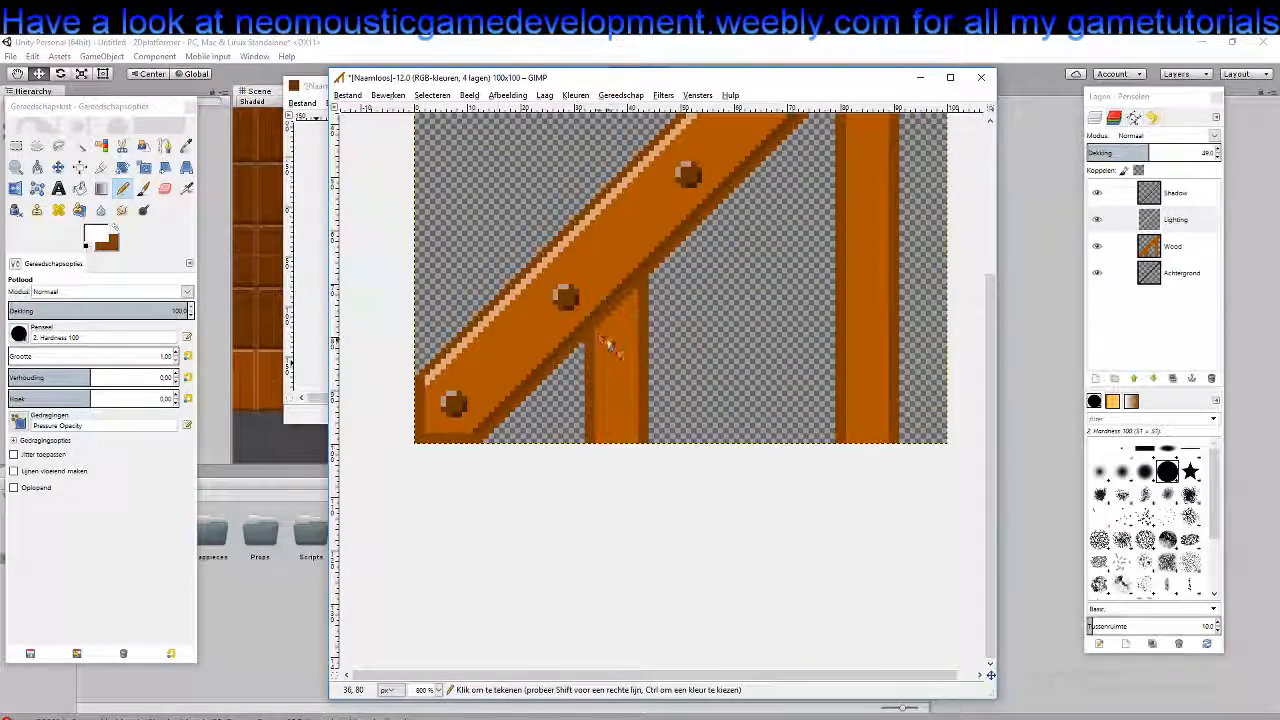
{"action": "left_click", "coordinate": [598, 442], "text": "shift"}
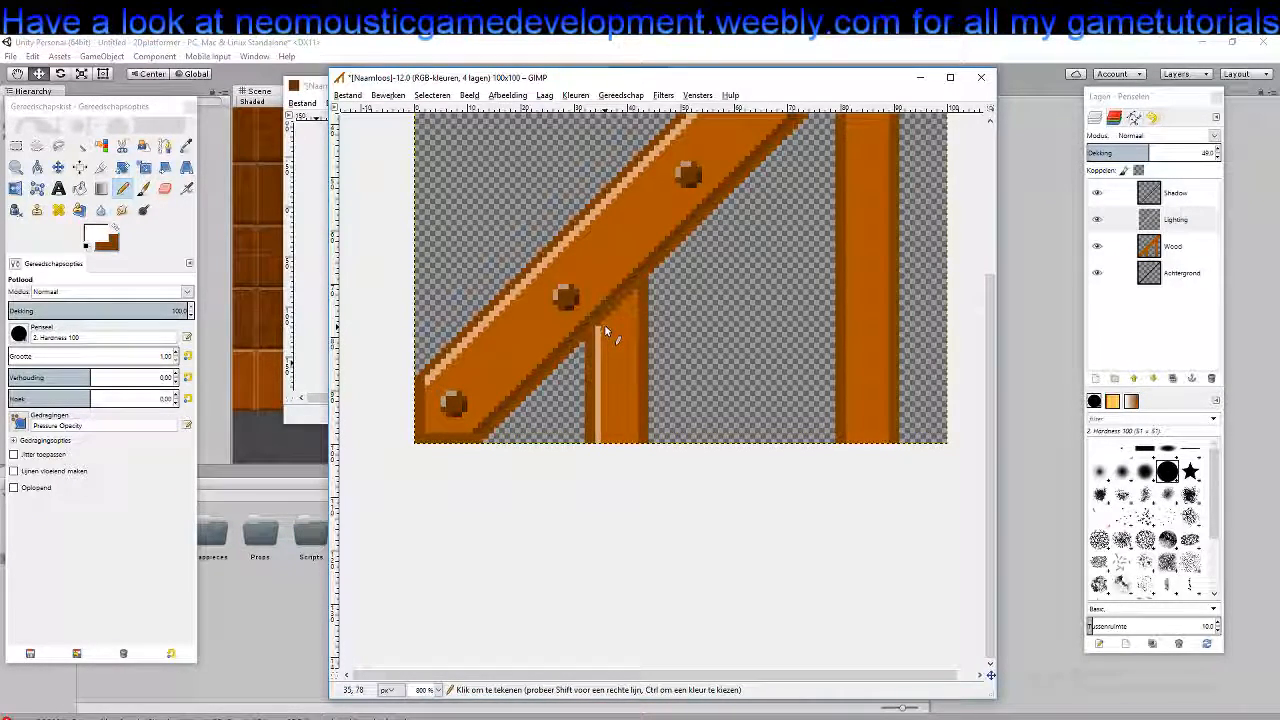
{"action": "left_click", "coordinate": [604, 441], "text": "shift"}
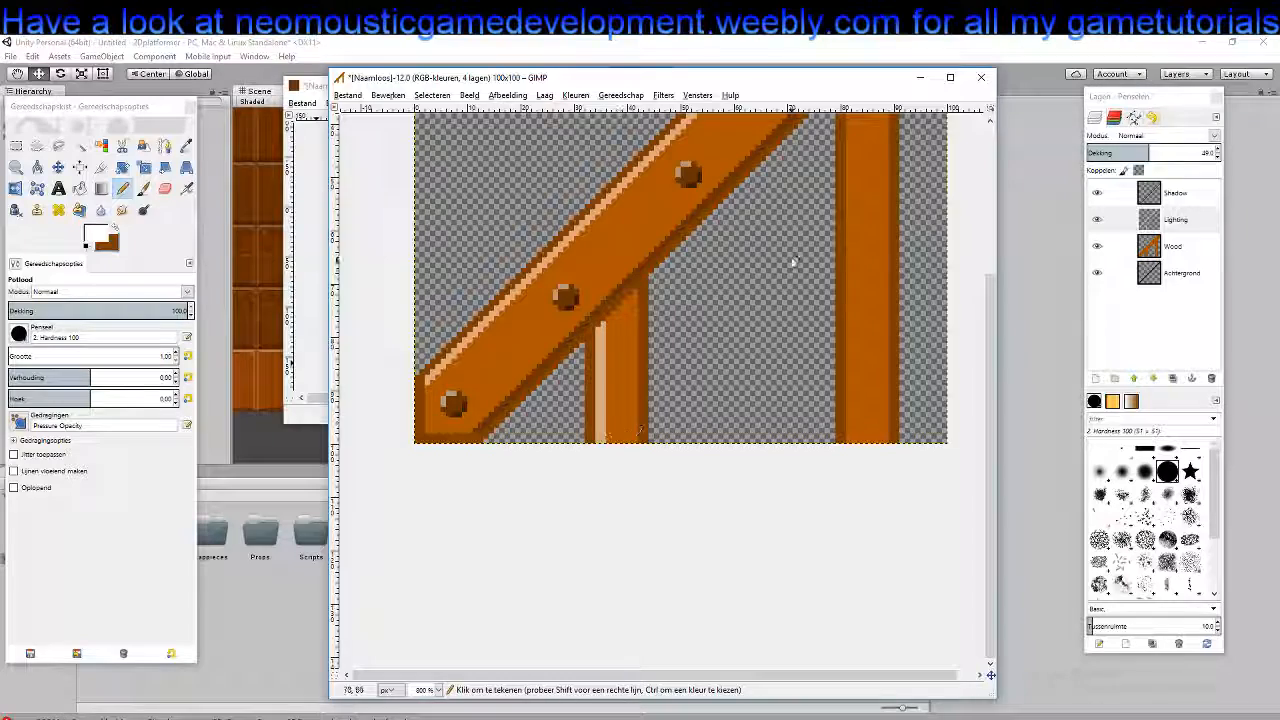
Pencil a matching 2 px white vertical highlight just inside the taller support post's left border, down to the canvas bottom
{"action": "left_click_drag", "start_coordinate": [793, 254], "coordinate": [628, 360]}
{"action": "left_click", "coordinate": [683, 187]}
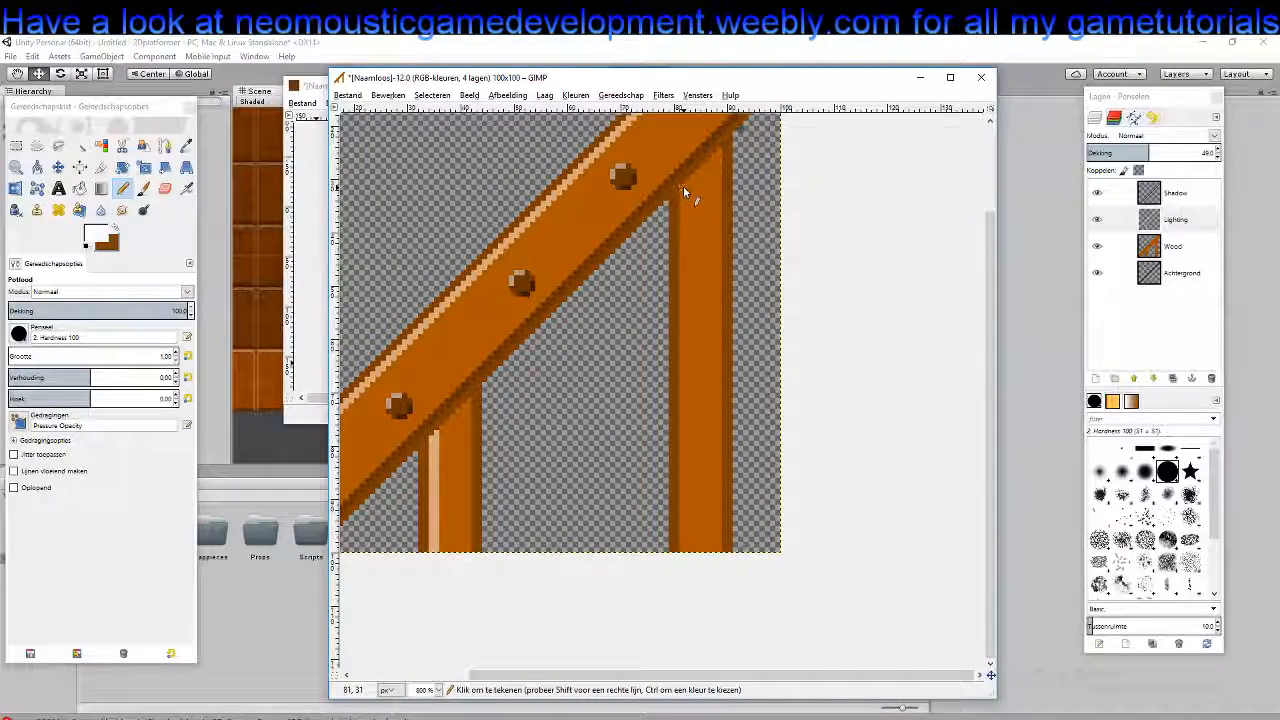
{"action": "left_click", "coordinate": [685, 551], "text": "shift"}
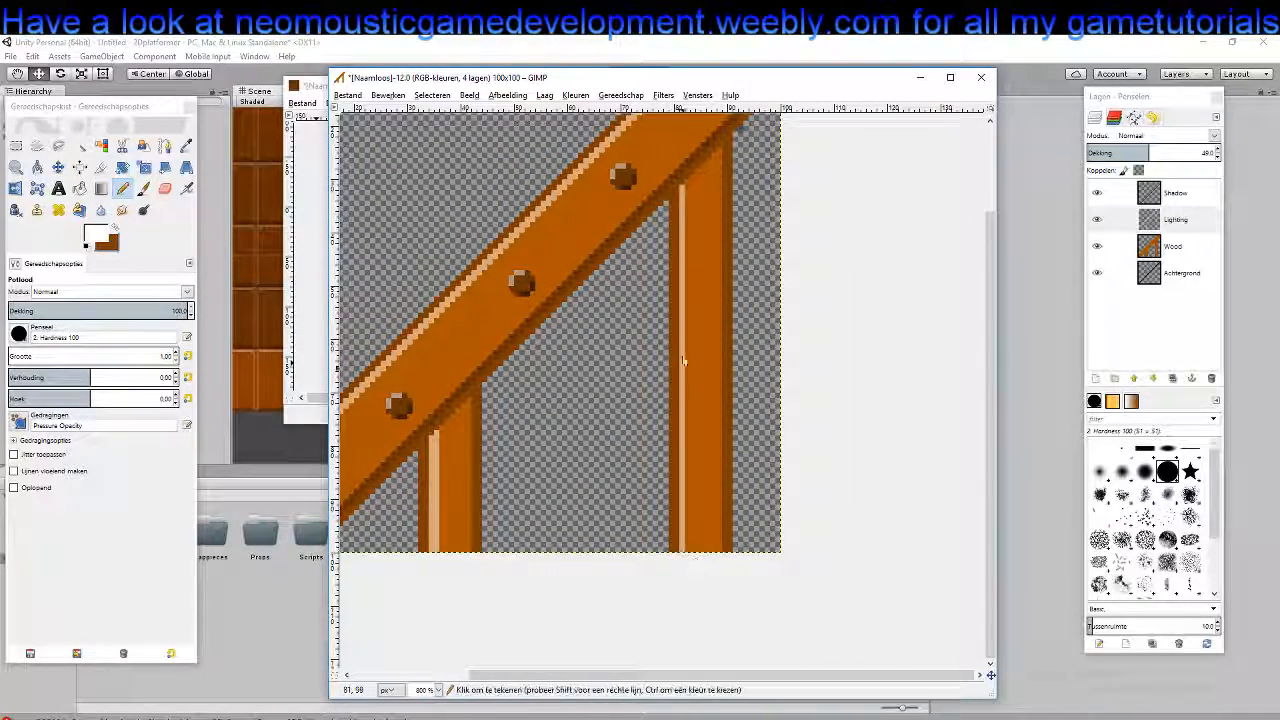
{"action": "left_click", "coordinate": [686, 183]}
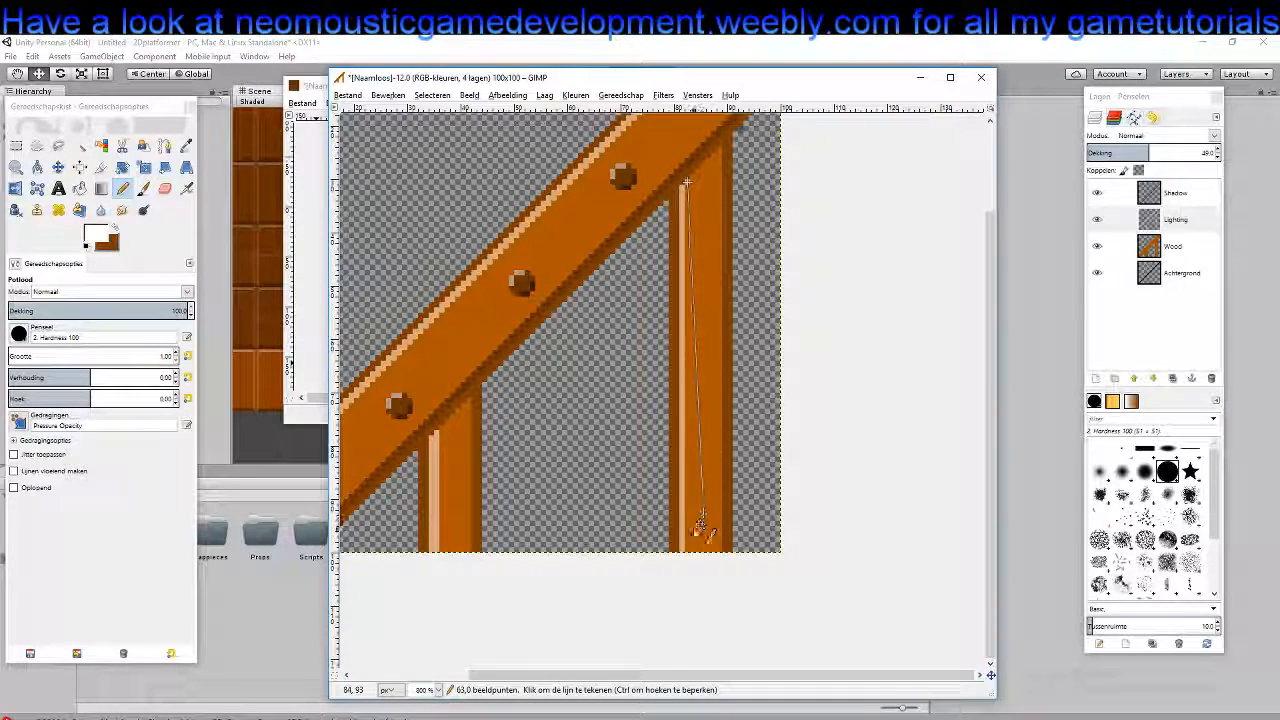
{"action": "left_click", "coordinate": [688, 552], "text": "shift"}
On the Shadow layer, pencil 2 px wide black vertical shadows just inside the right borders of both support posts
{"action": "left_click", "coordinate": [1175, 192]}
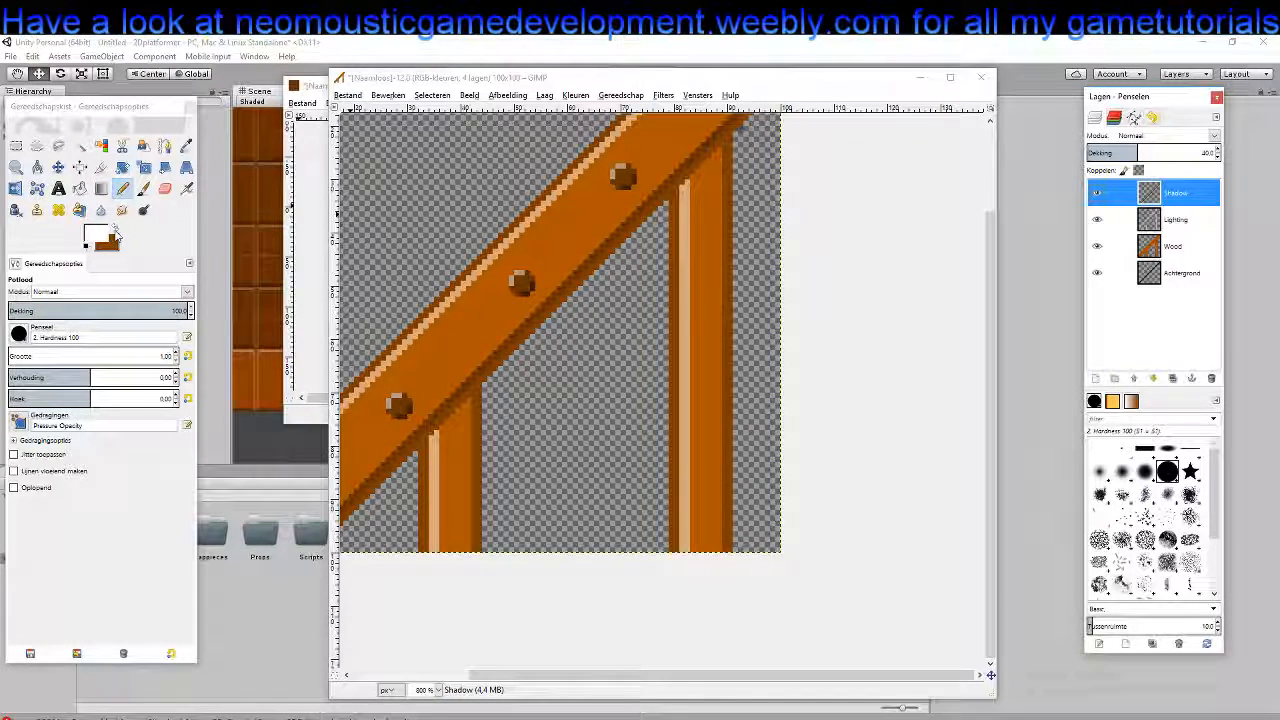
{"action": "left_click", "coordinate": [100, 235]}
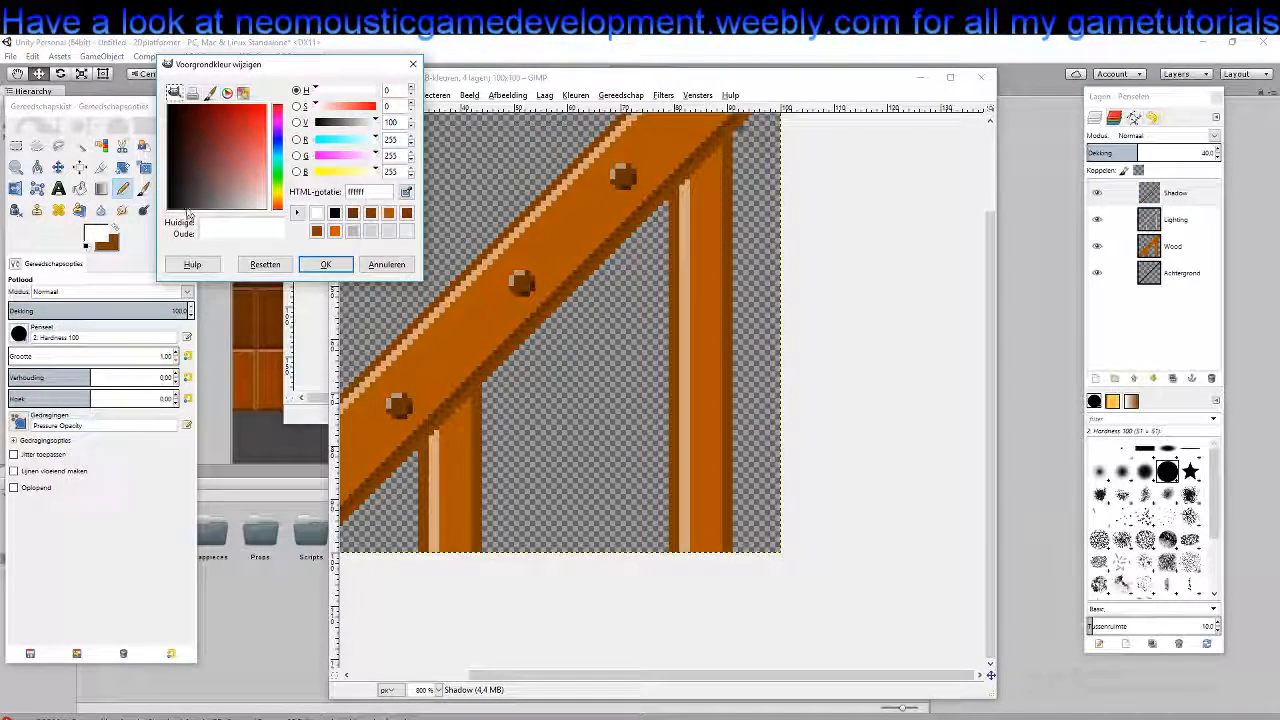
{"action": "left_click", "coordinate": [318, 264]}
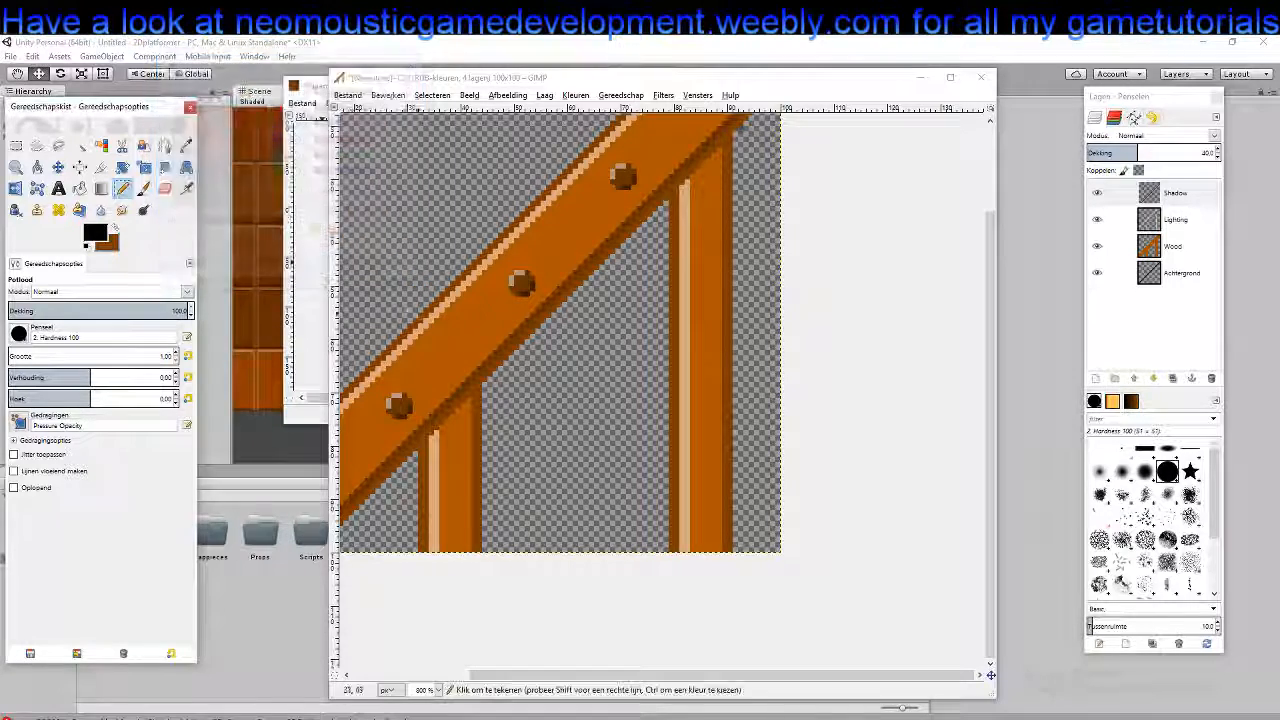
{"action": "left_click", "coordinate": [472, 406]}
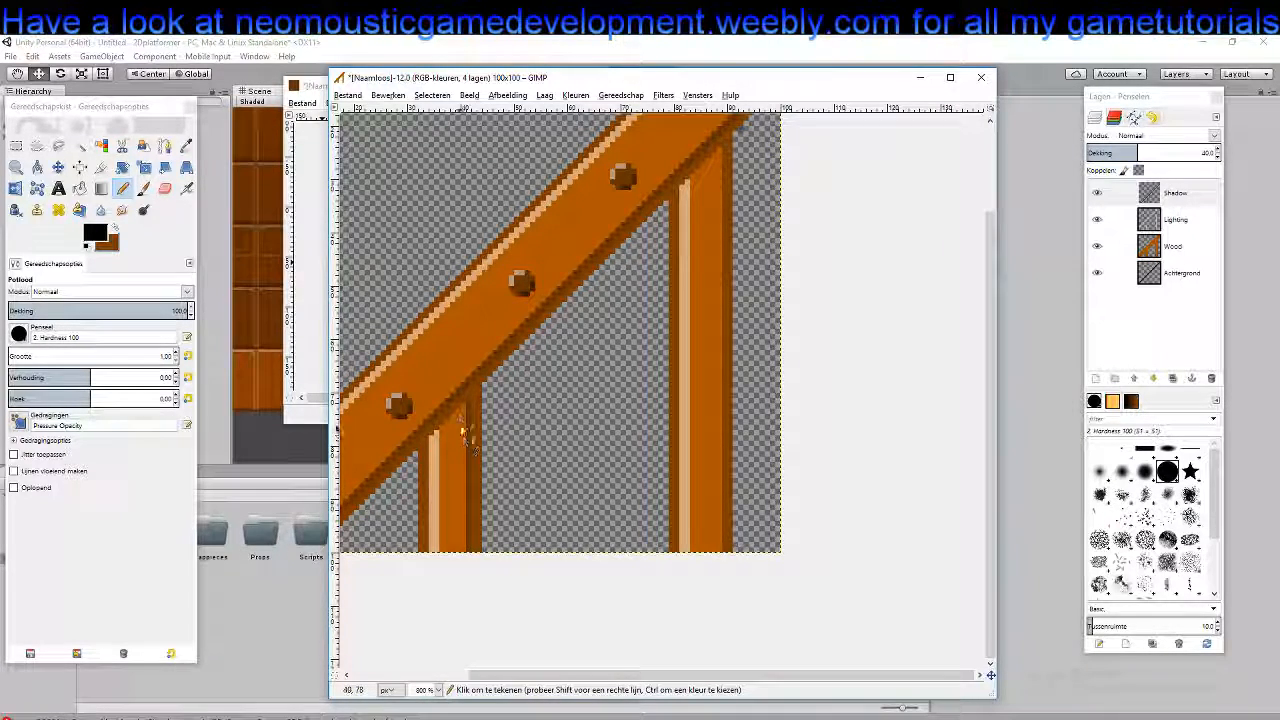
{"action": "left_click", "coordinate": [463, 551], "text": "shift"}
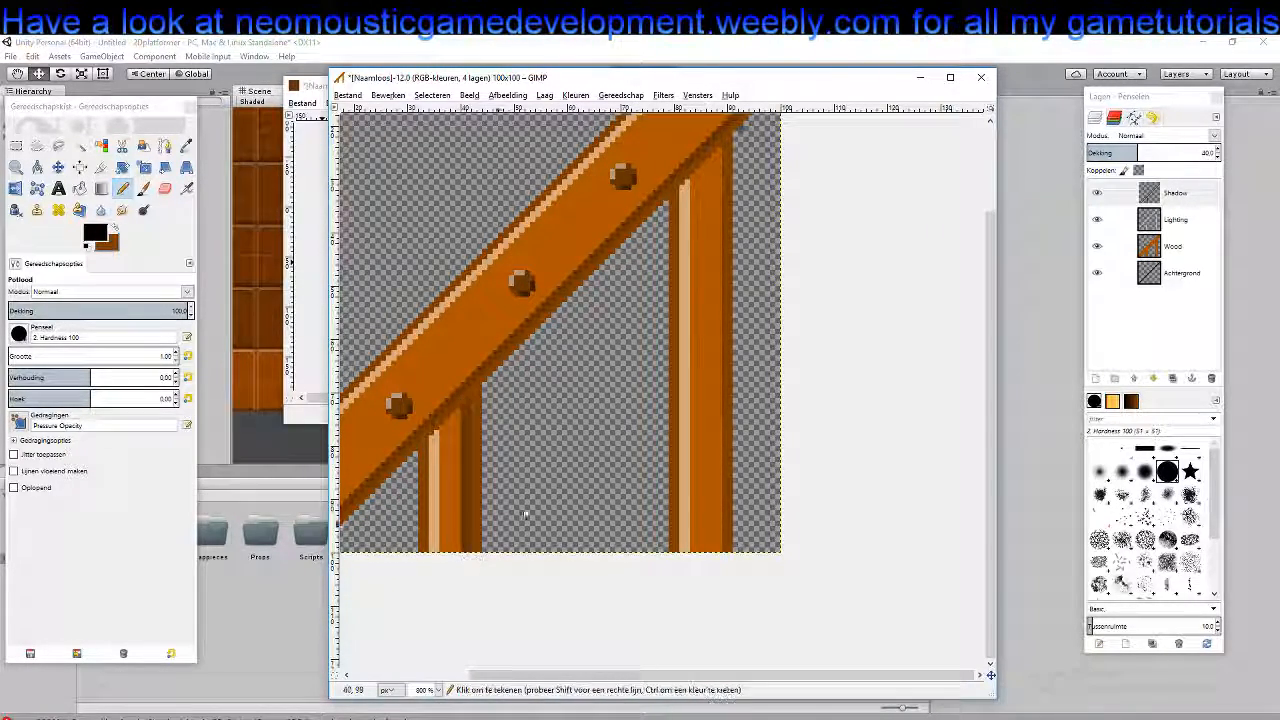
{"action": "left_click", "coordinate": [719, 551], "text": "shift"}
{"action": "left_click", "coordinate": [713, 153]}
{"action": "left_click", "coordinate": [710, 550], "text": "shift"}
On the Wood layer, pencil a dark brown horizontal line joining the shorter post to the taller post near the slope's lower part
{"action": "key", "text": "2"}
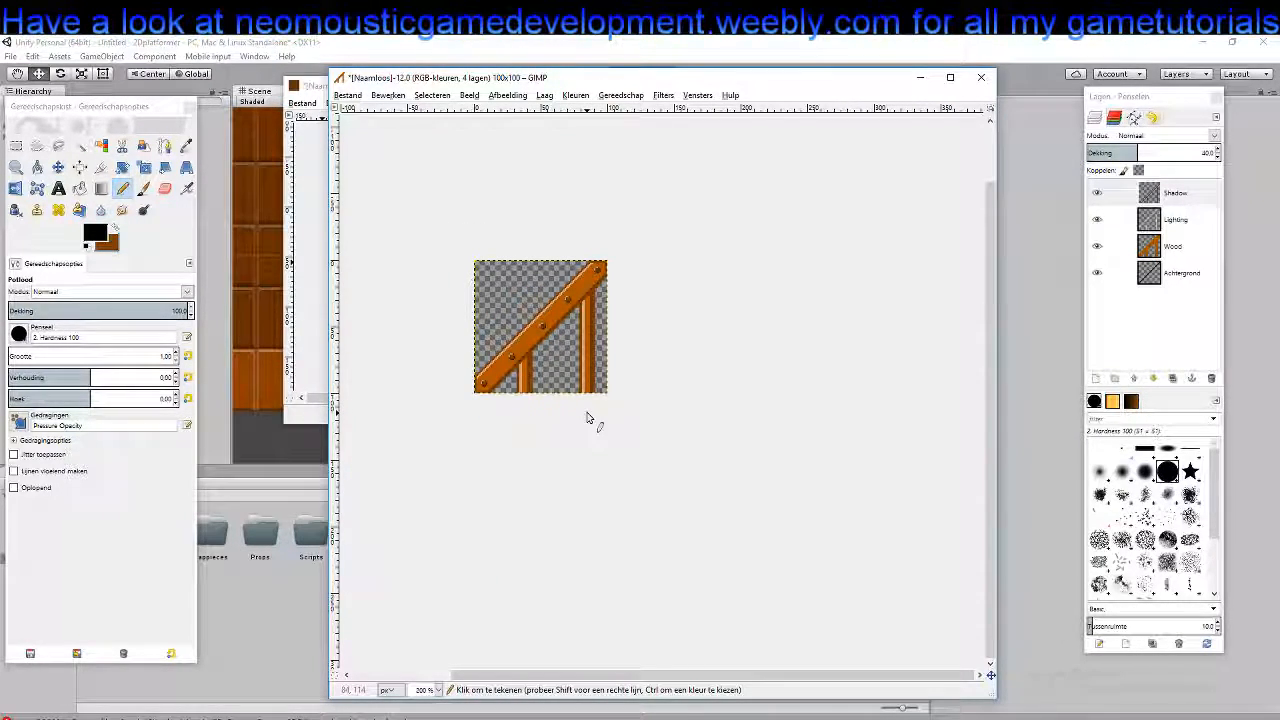
{"action": "key", "text": "plus"}
{"action": "key", "text": "plus"}
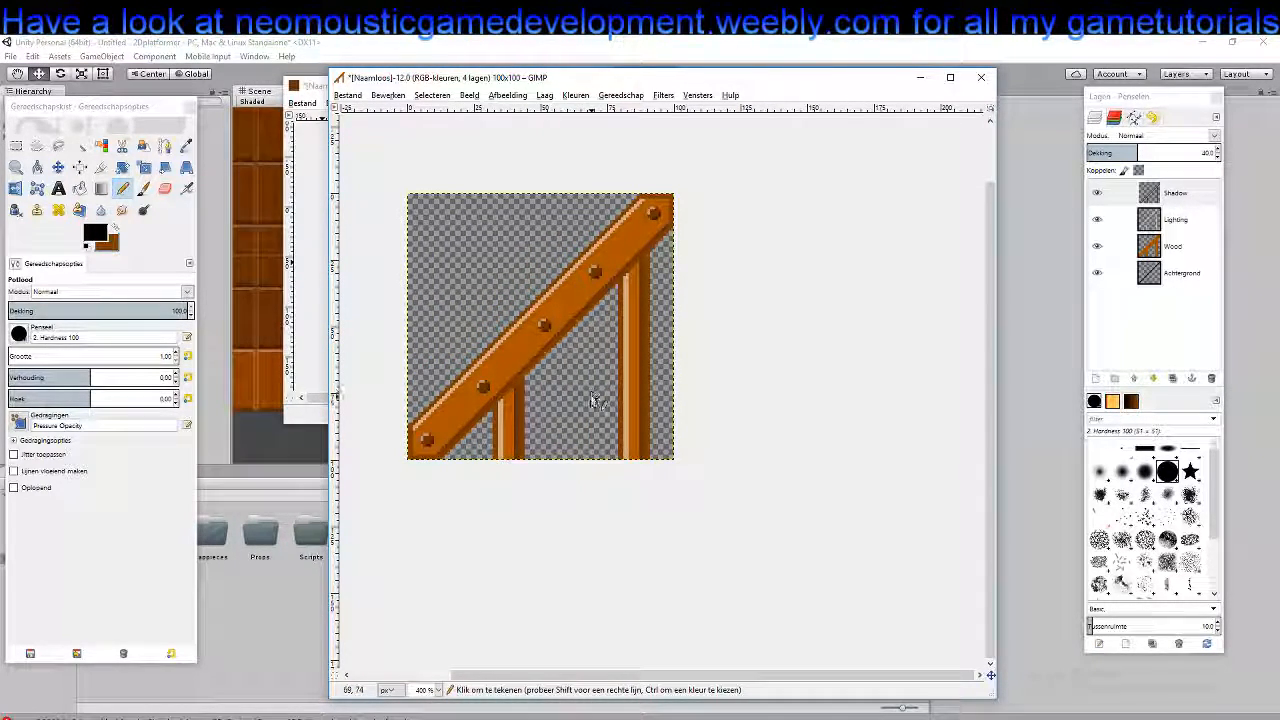
{"action": "key", "text": "plus"}
{"action": "key", "text": "plus"}
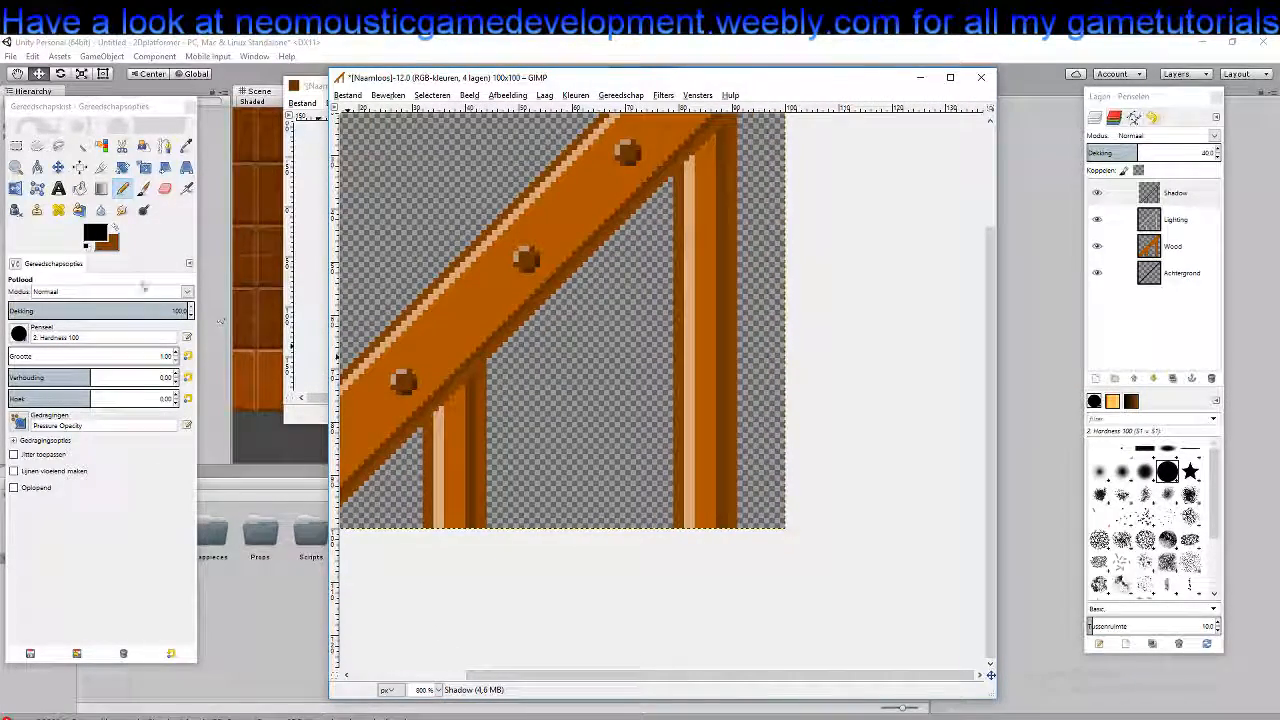
{"action": "left_click", "coordinate": [117, 231]}
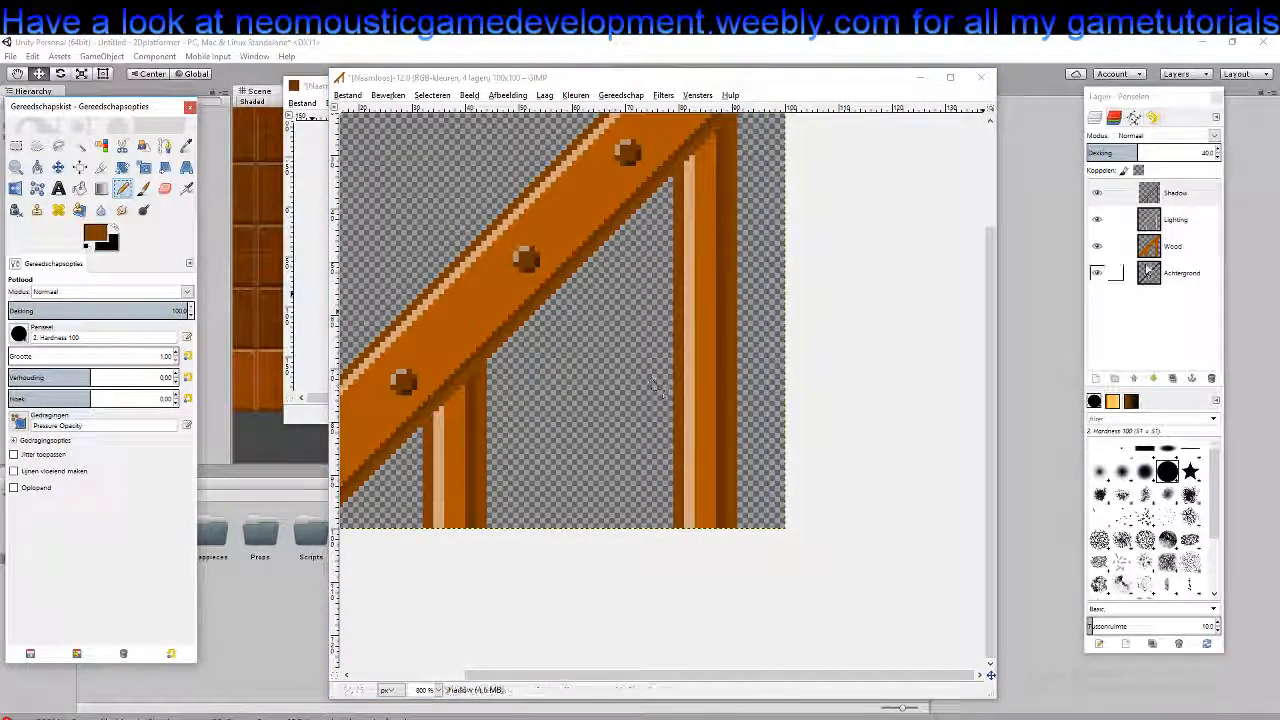
{"action": "left_click", "coordinate": [1185, 248]}
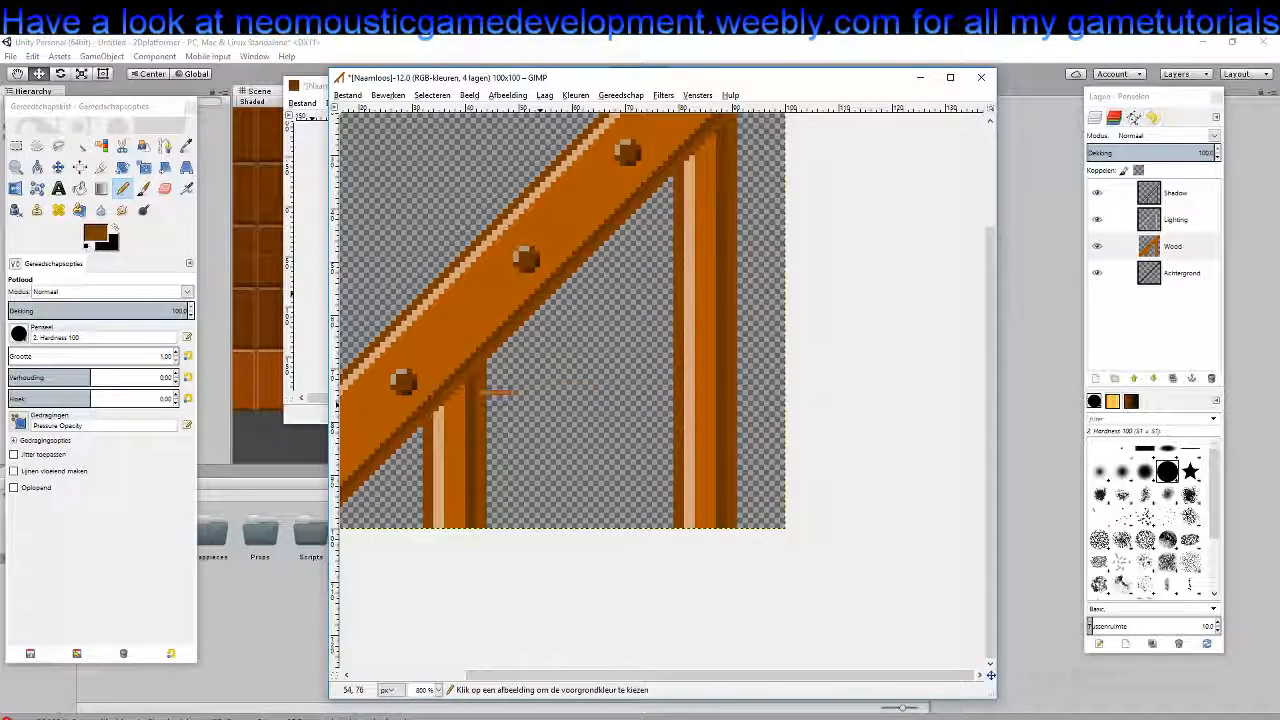
{"action": "left_click", "coordinate": [490, 393]}
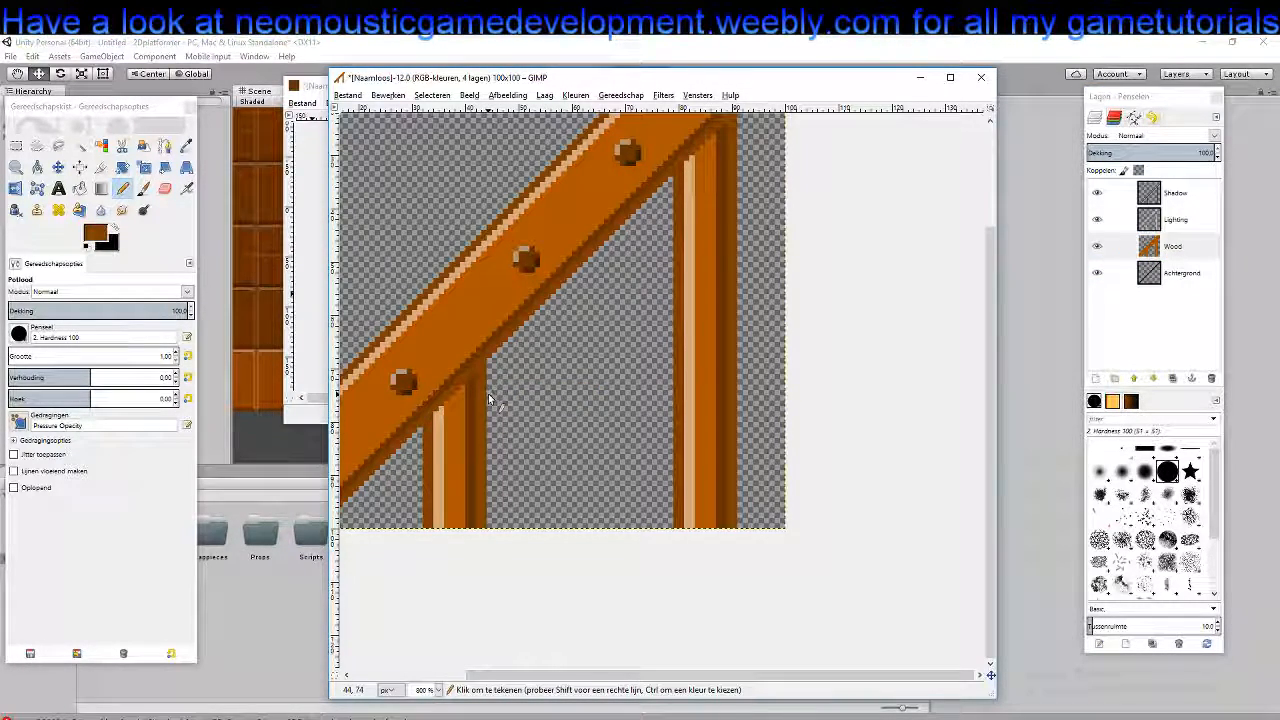
{"action": "left_click", "coordinate": [671, 395], "text": "shift"}
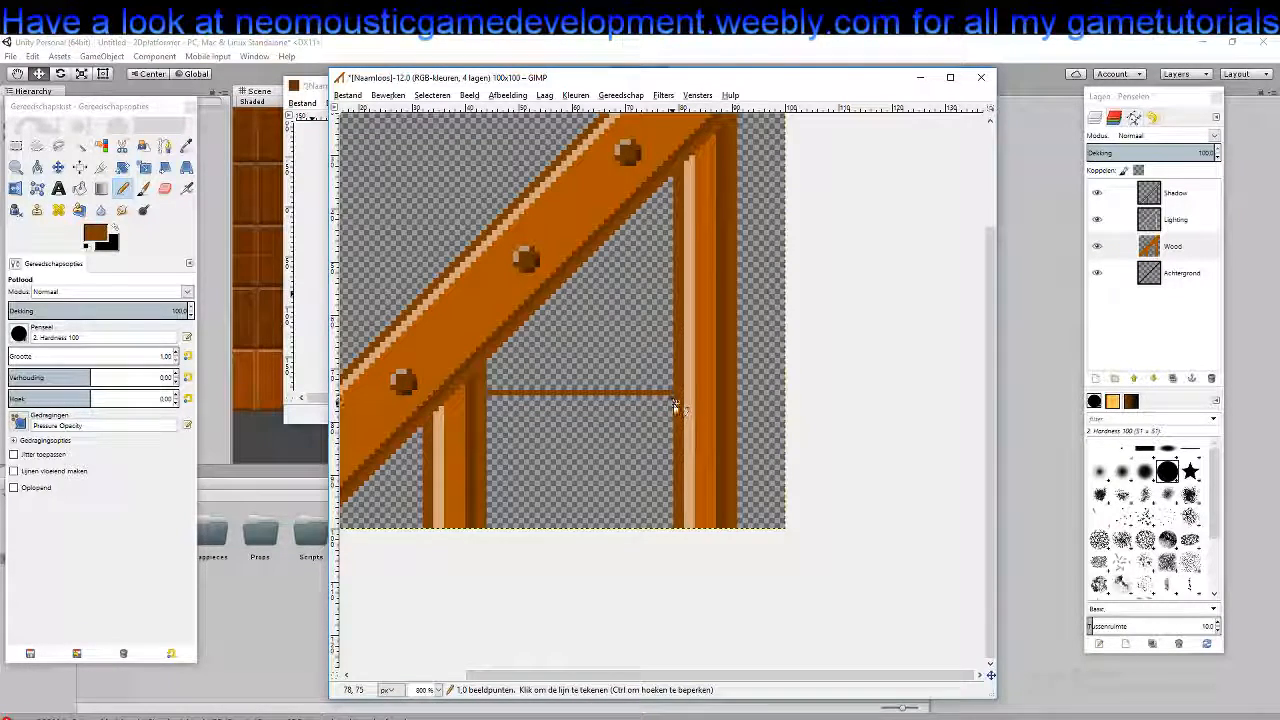
Pencil dark brown side and lower lines beneath the joining line to outline a crossbar about 8 px tall between the posts
{"action": "left_click", "coordinate": [671, 403], "text": "shift"}
{"action": "left_click", "coordinate": [670, 409], "text": "shift"}
{"action": "left_click", "coordinate": [670, 414], "text": "shift"}
{"action": "left_click", "coordinate": [671, 424], "text": "shift"}
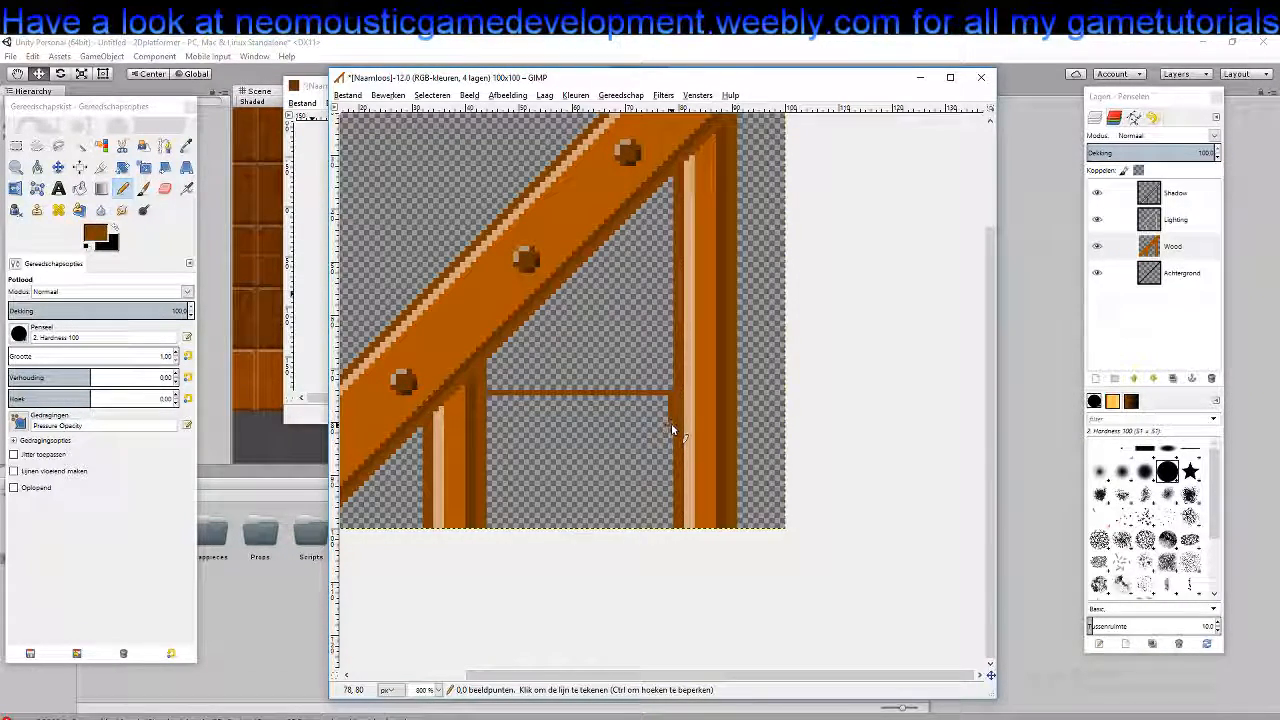
{"action": "left_click", "coordinate": [488, 431], "text": "shift"}
{"action": "left_click", "coordinate": [489, 398], "text": "shift"}
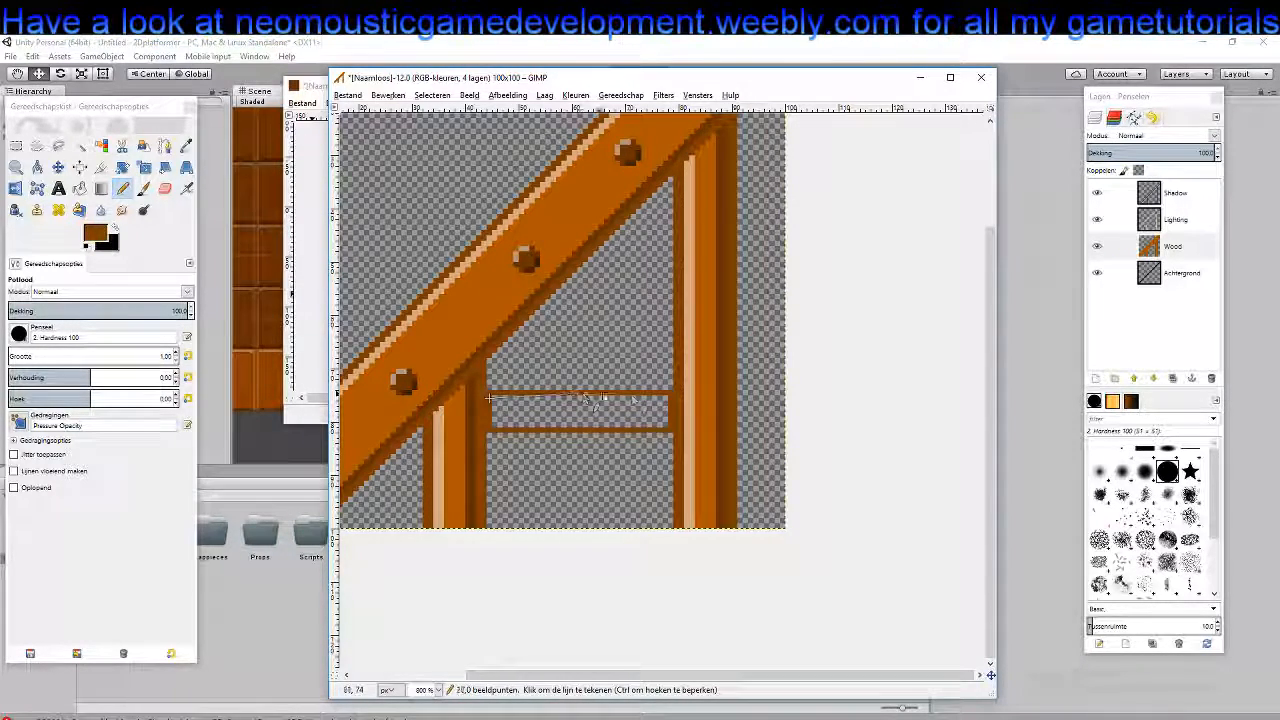
Fill the crossbar outline with back-and-forth dark brown pencil lines until it is solid
{"action": "left_click", "coordinate": [663, 400], "text": "shift"}
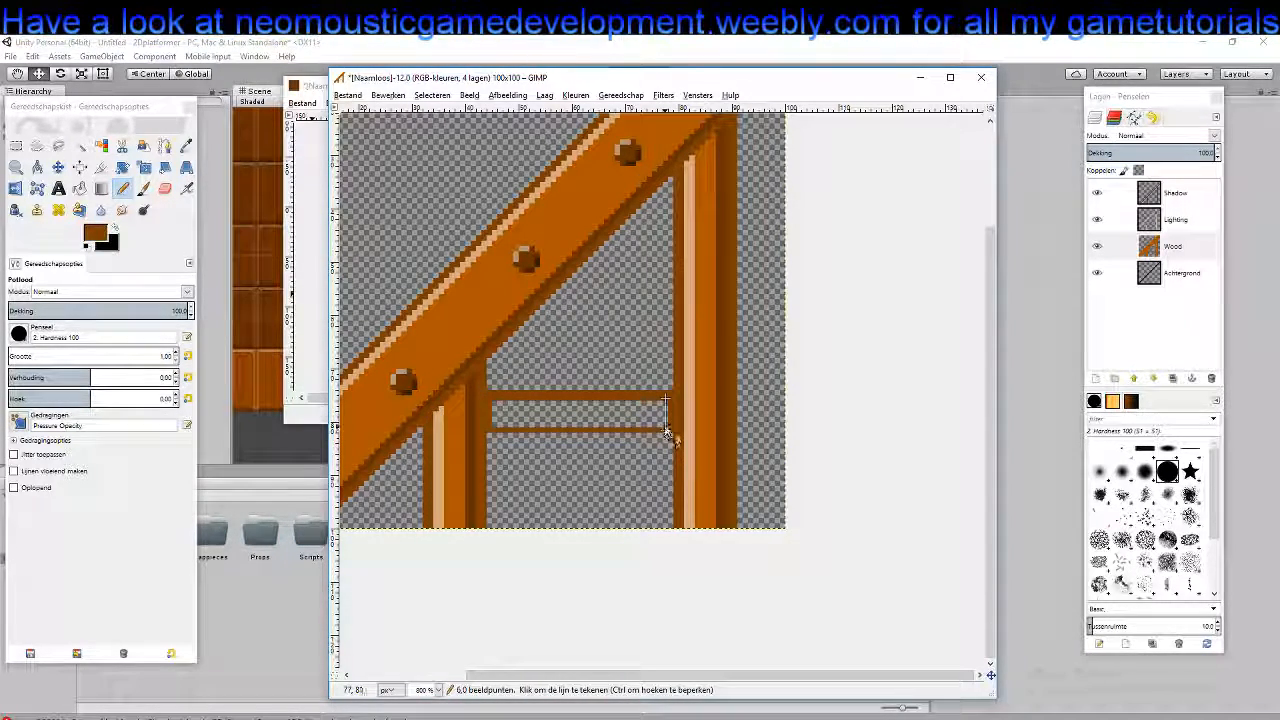
{"action": "left_click", "coordinate": [493, 428], "text": "shift"}
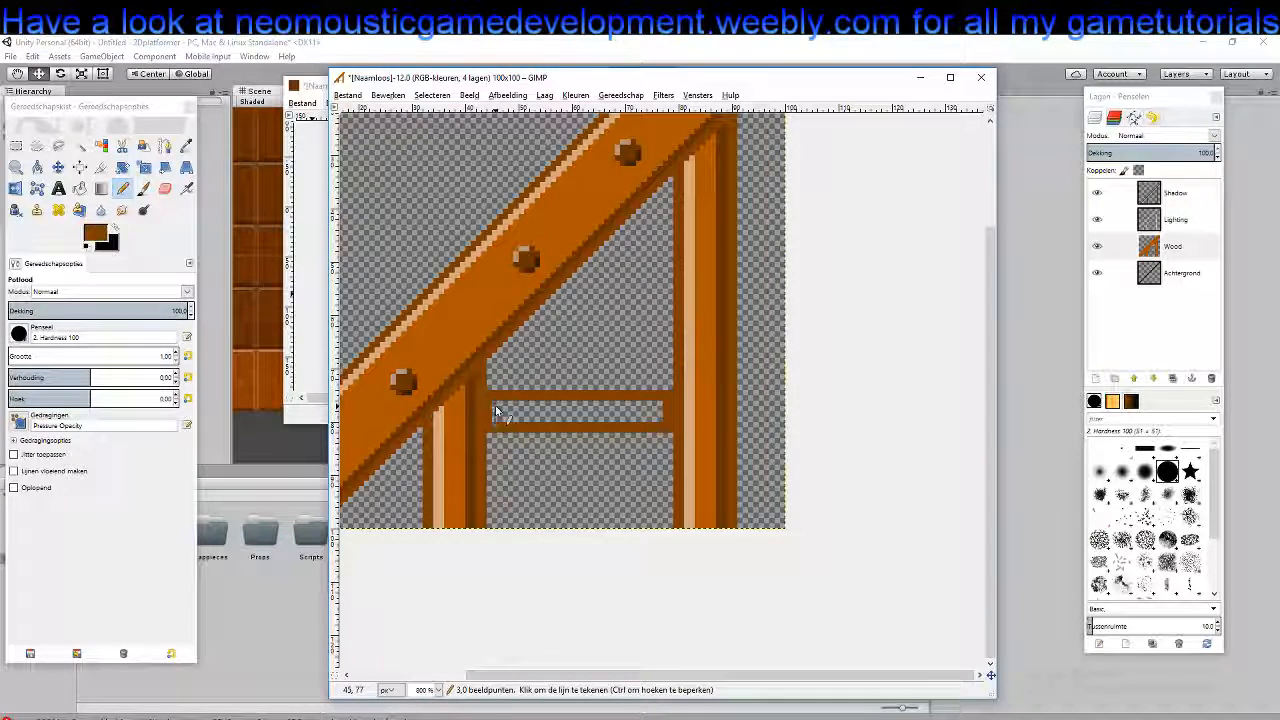
{"action": "left_click", "coordinate": [657, 407], "text": "shift"}
{"action": "left_click", "coordinate": [500, 411], "text": "shift"}
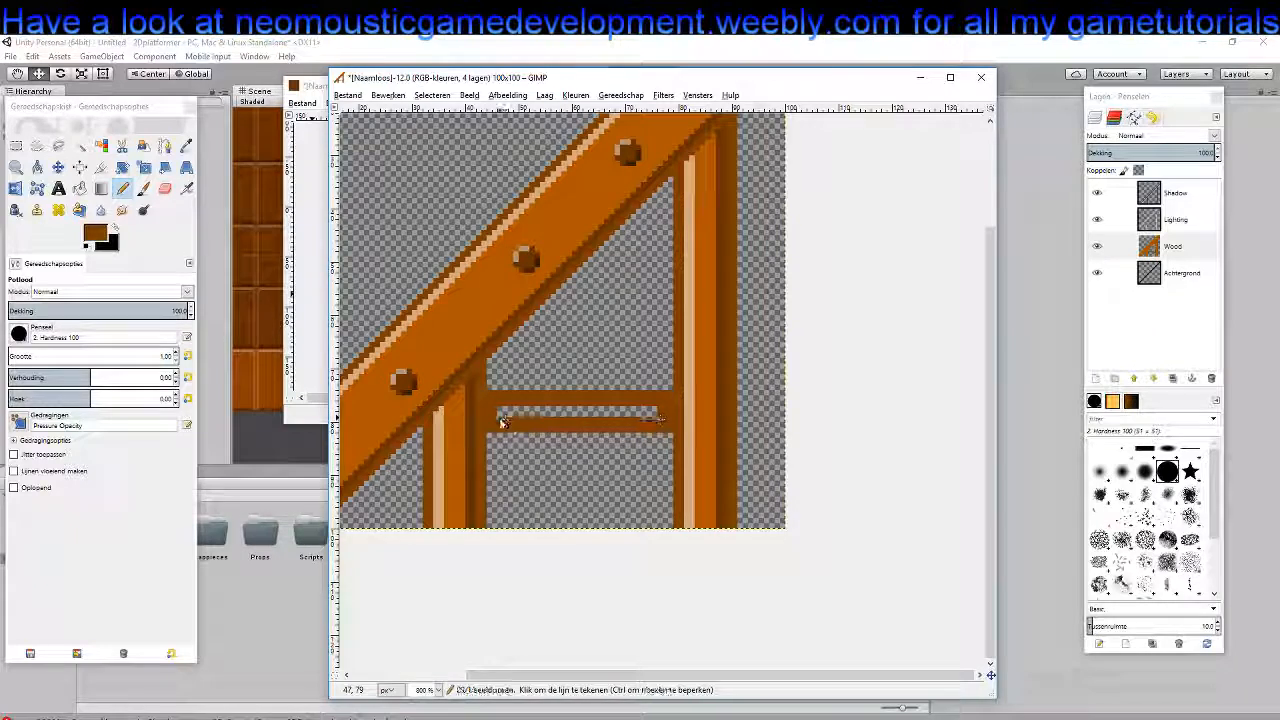
{"action": "left_click", "coordinate": [650, 414], "text": "shift"}
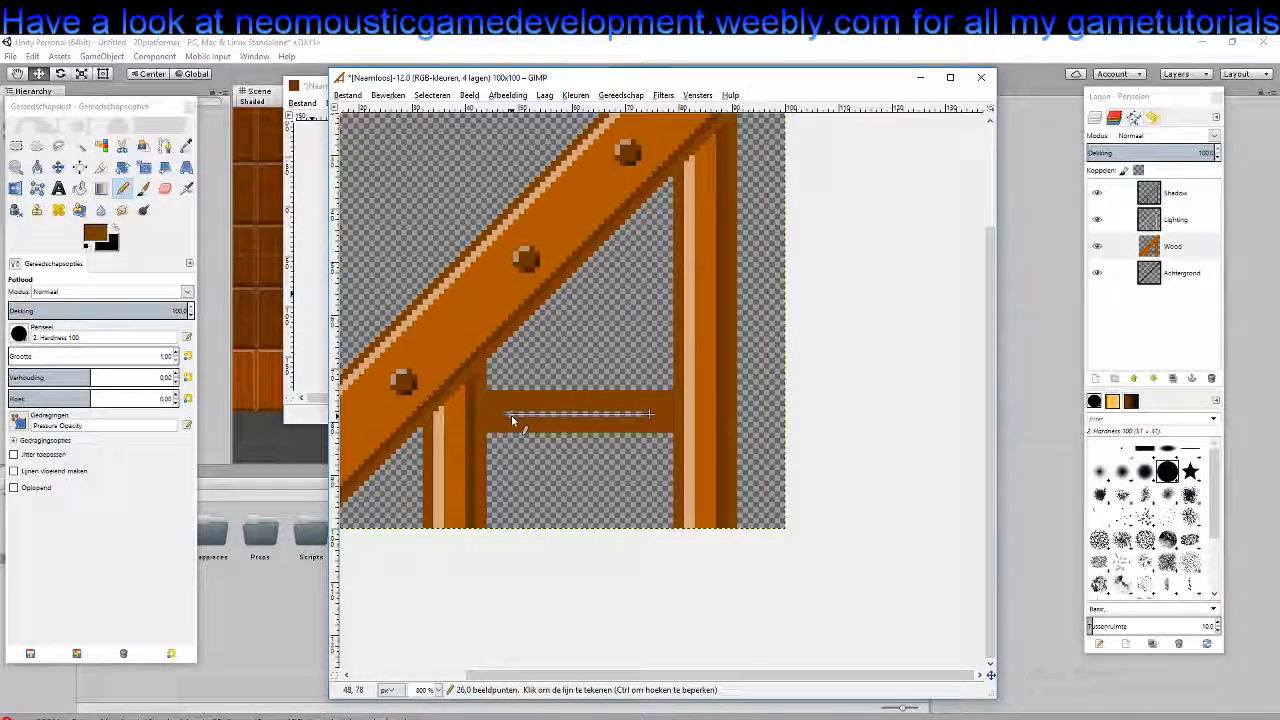
{"action": "left_click", "coordinate": [506, 416], "text": "shift"}
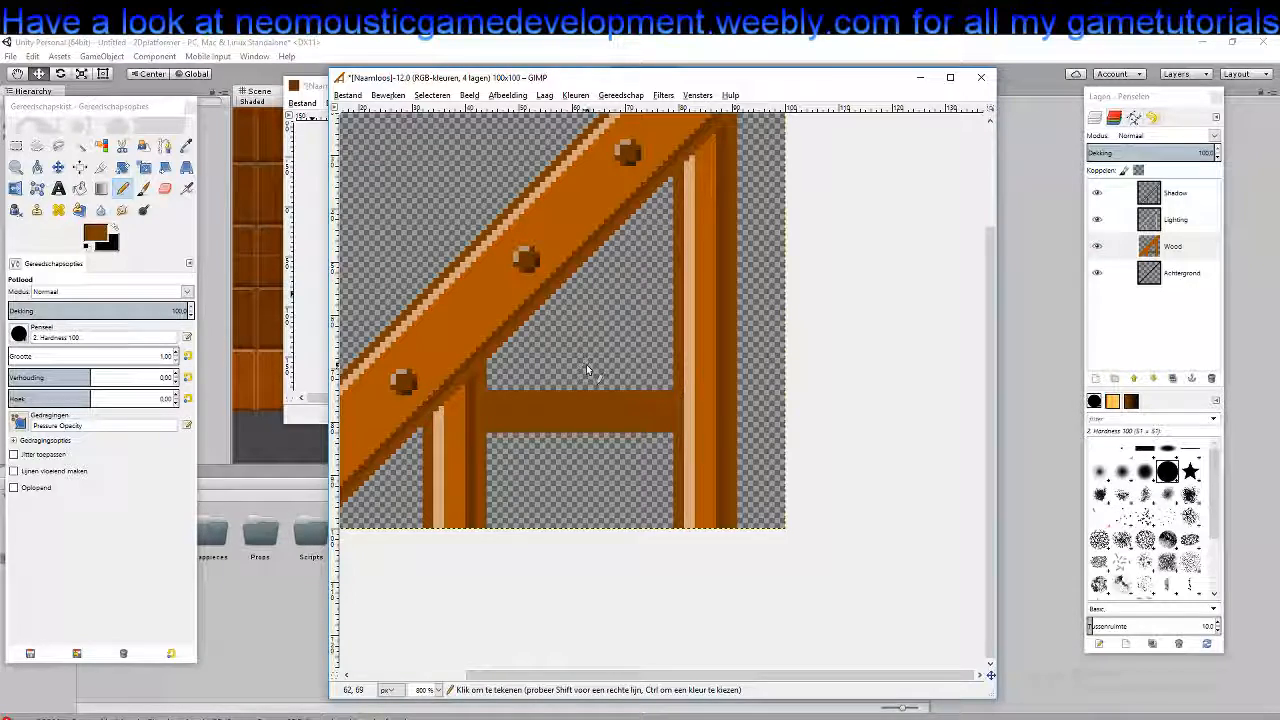
Pencil the crossbar's interior in the slope's orange, leaving a thin dark brown border along its upper and lower edges
{"action": "left_click", "coordinate": [671, 396]}
{"action": "left_click", "coordinate": [489, 398], "text": "shift"}
{"action": "left_click", "coordinate": [490, 428], "text": "shift"}
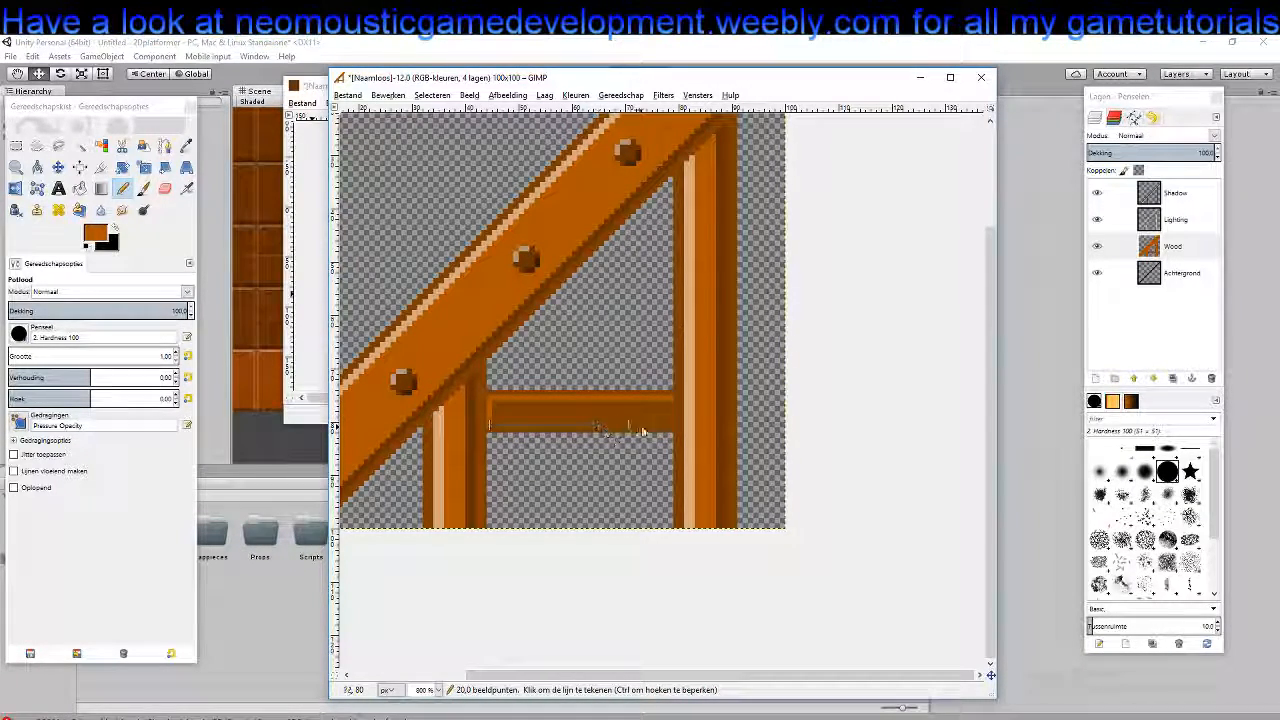
{"action": "left_click", "coordinate": [671, 430], "text": "shift"}
{"action": "left_click", "coordinate": [667, 418], "text": "shift"}
{"action": "left_click", "coordinate": [494, 424], "text": "shift"}
{"action": "left_click", "coordinate": [494, 404], "text": "shift"}
{"action": "left_click", "coordinate": [667, 406], "text": "shift"}
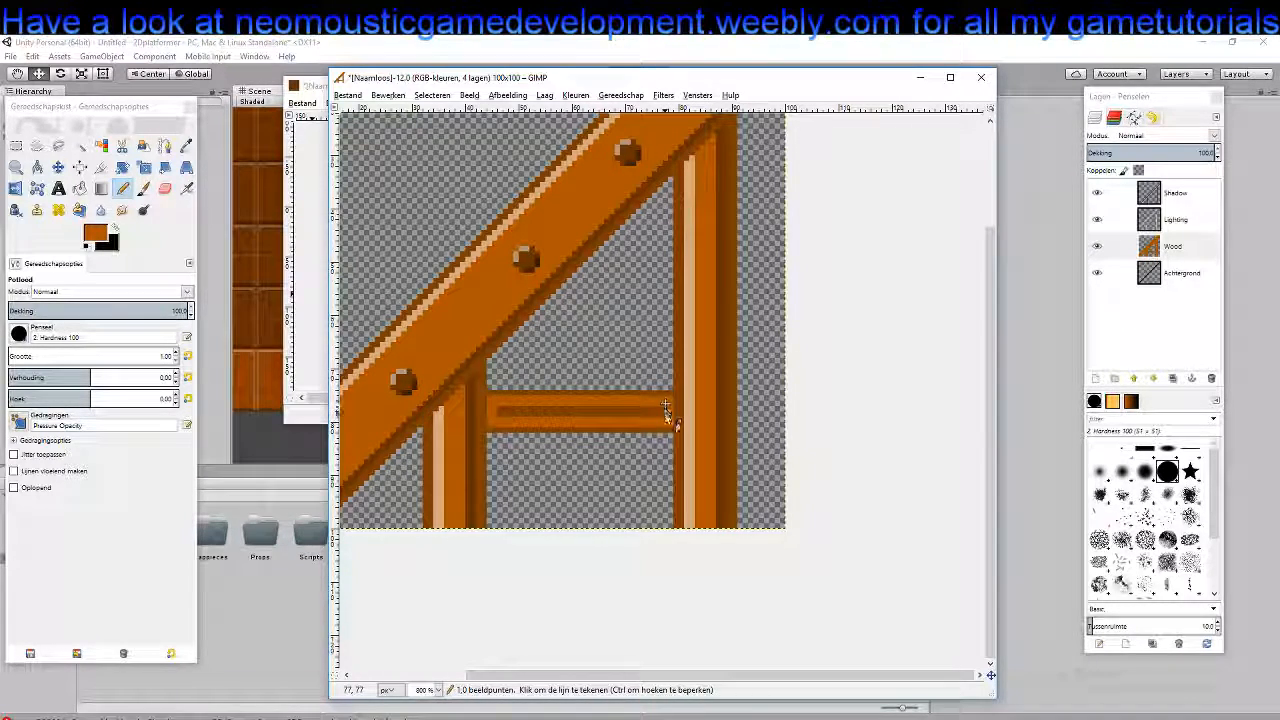
{"action": "left_click", "coordinate": [500, 416], "text": "shift"}
{"action": "left_click", "coordinate": [500, 409], "text": "shift"}
{"action": "left_click", "coordinate": [657, 410], "text": "shift"}
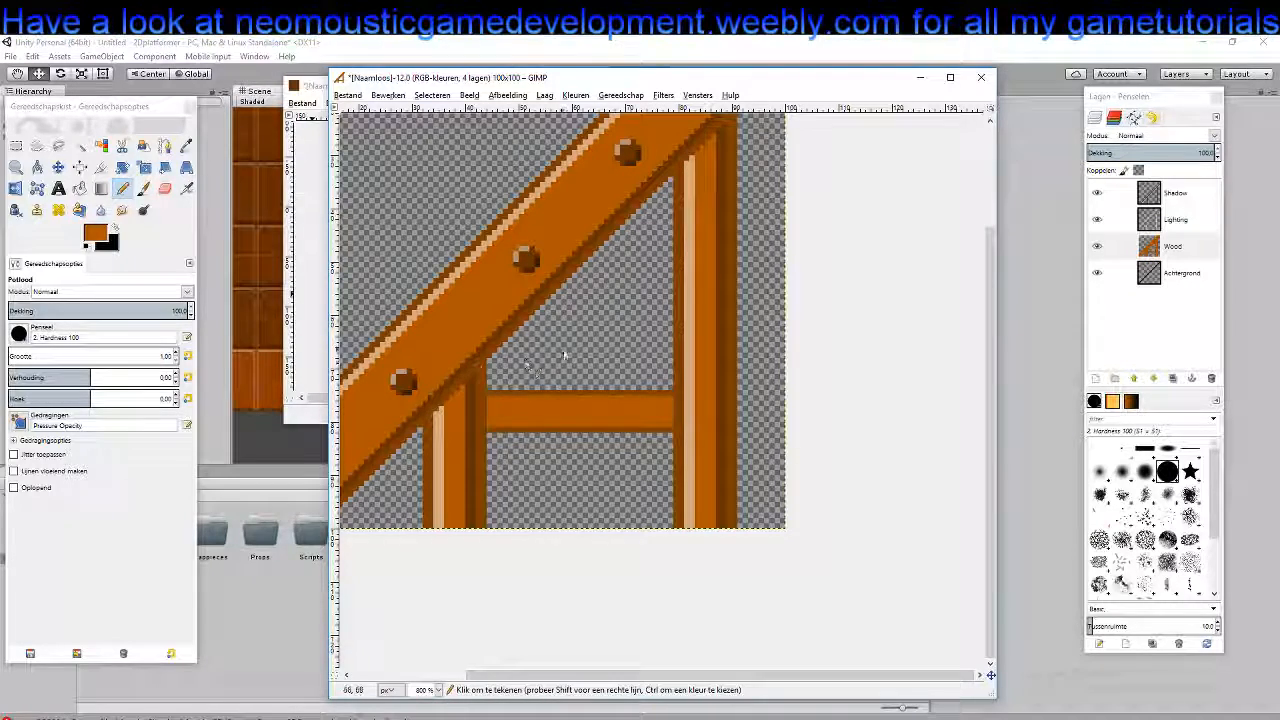
On the Shadow layer, pencil a black horizontal line along the lower part of the crossbar between the two posts
{"action": "left_click", "coordinate": [1175, 224]}
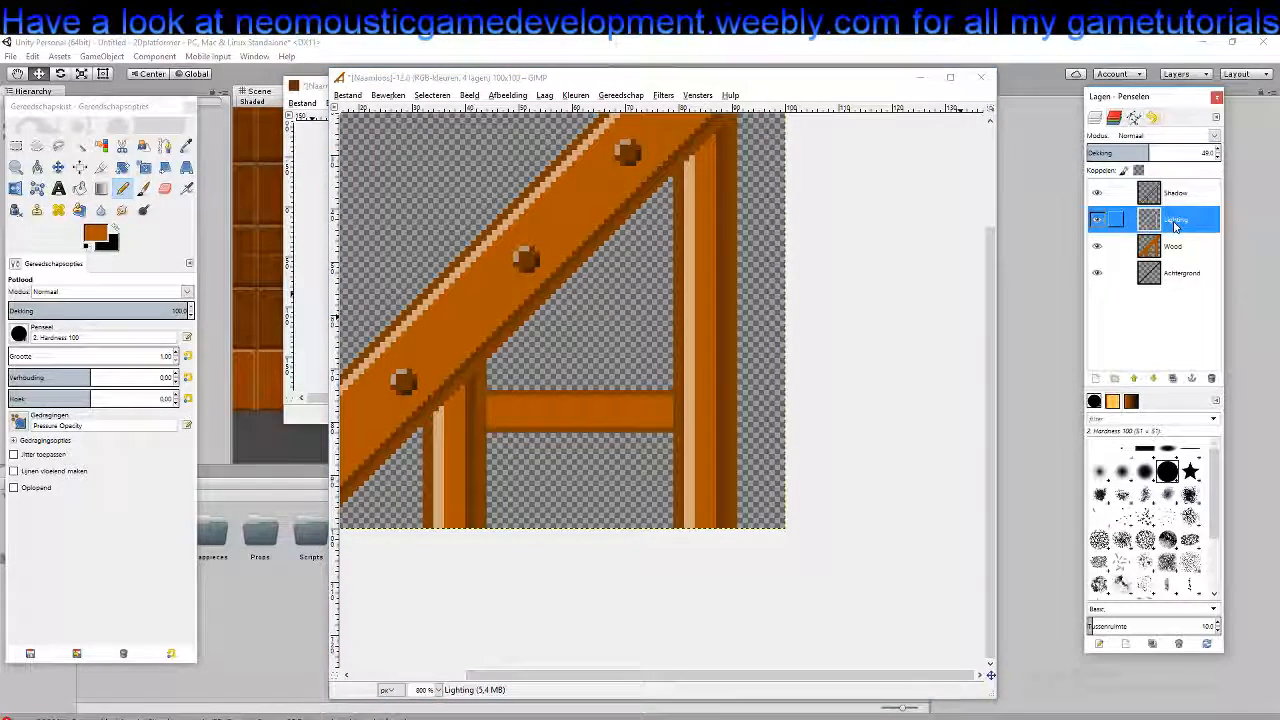
{"action": "left_click", "coordinate": [117, 227]}
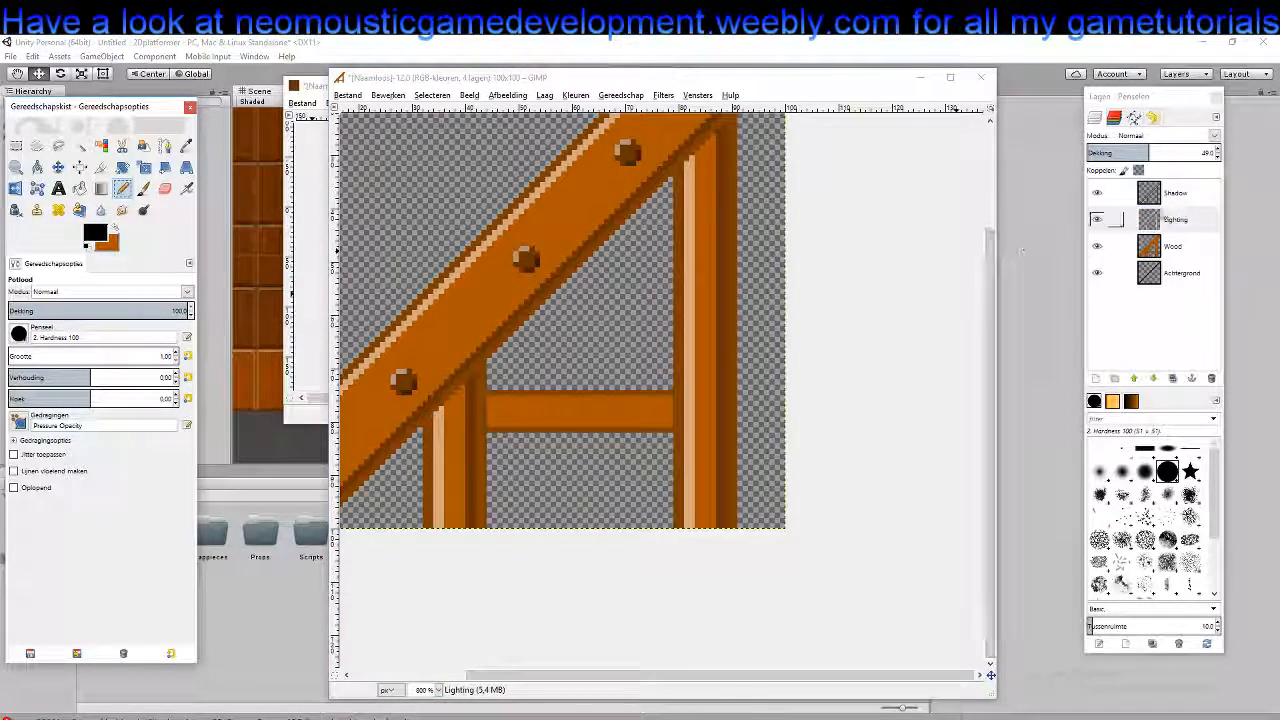
{"action": "left_click", "coordinate": [1180, 198]}
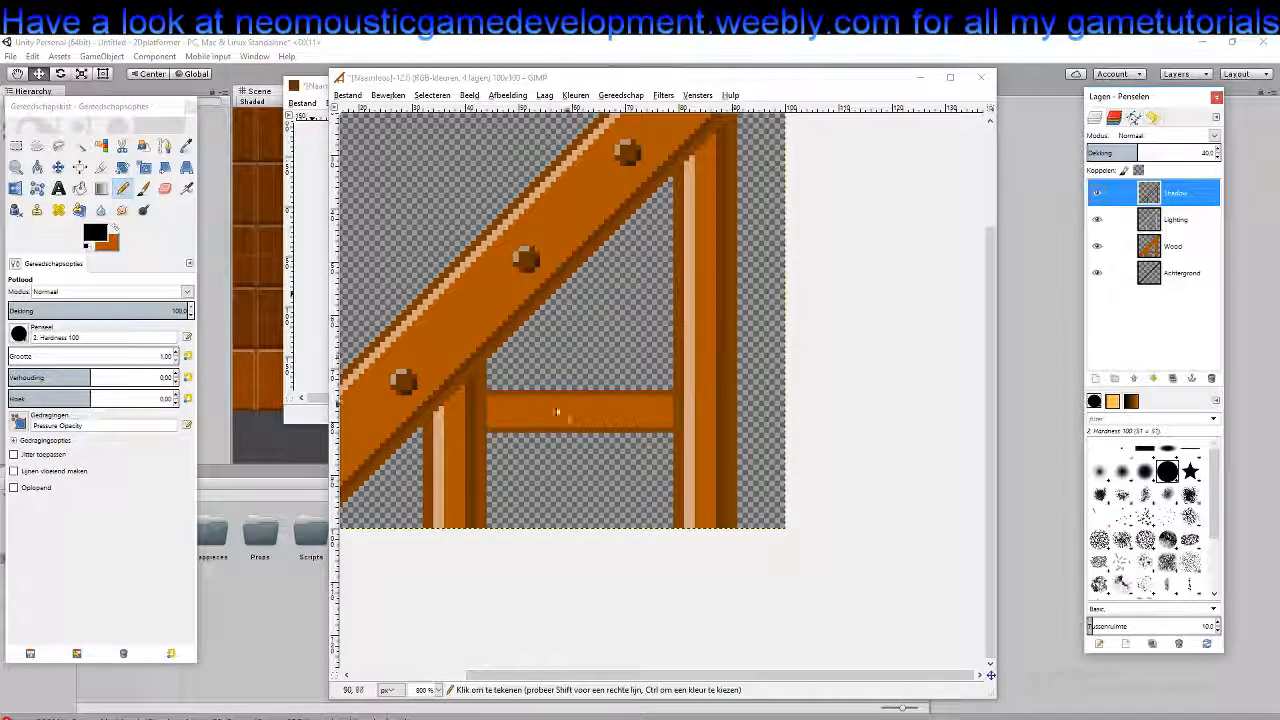
{"action": "left_click", "coordinate": [488, 427]}
{"action": "left_click", "coordinate": [674, 427], "text": "shift"}
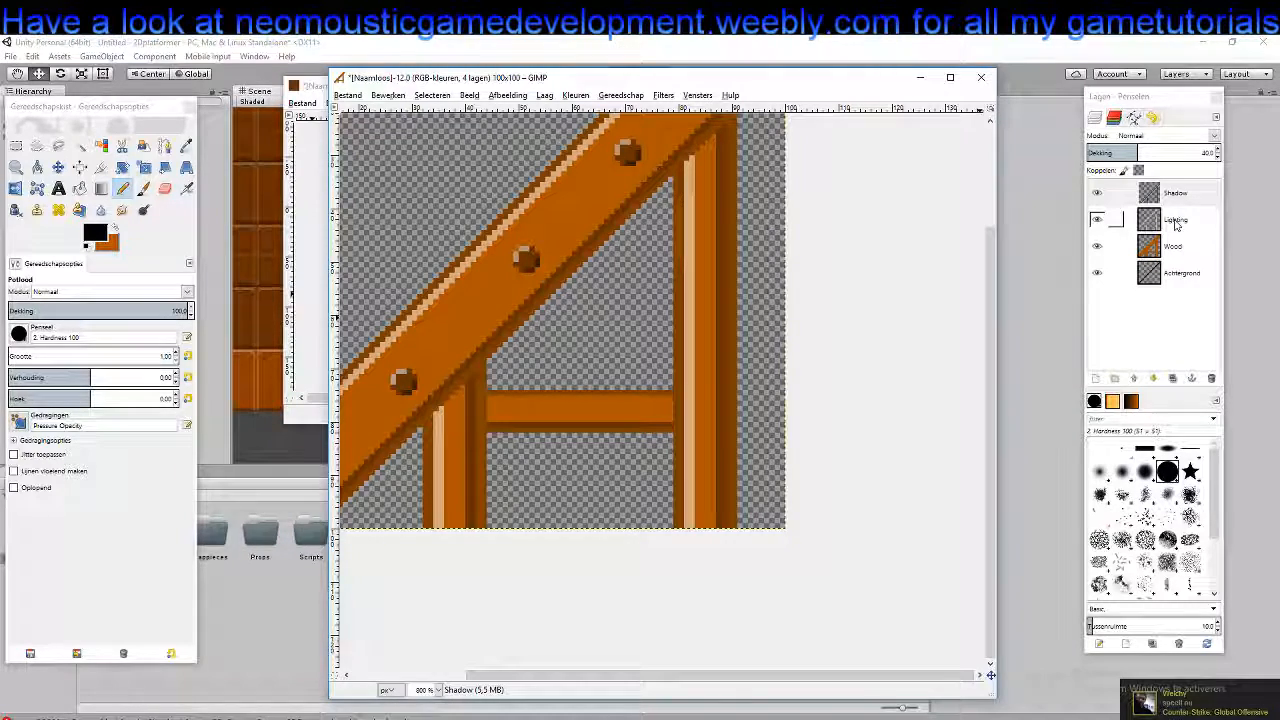
On the Lighting layer, set the foreground to white and pencil a highlight line along the crossbar's upper inner edge
{"action": "left_click", "coordinate": [1176, 221]}
{"action": "left_click", "coordinate": [101, 236]}
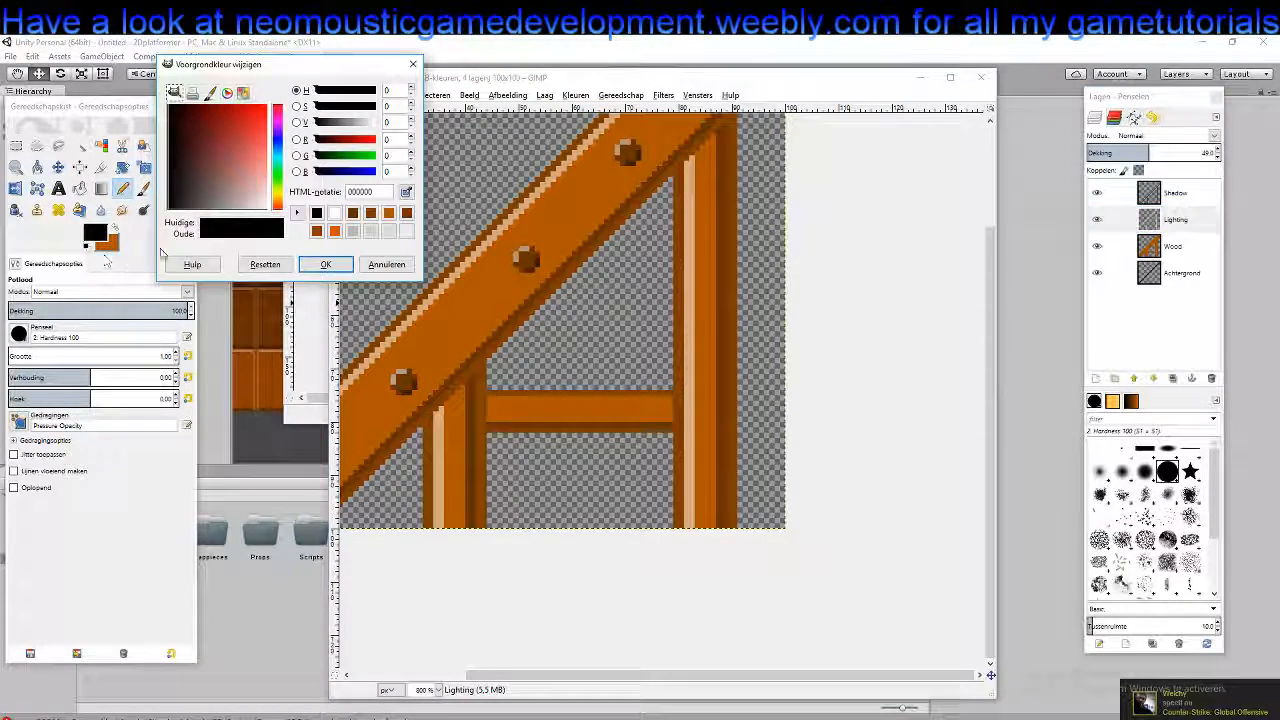
{"action": "left_click_drag", "start_coordinate": [204, 193], "coordinate": [284, 218]}
{"action": "left_click", "coordinate": [325, 267]}
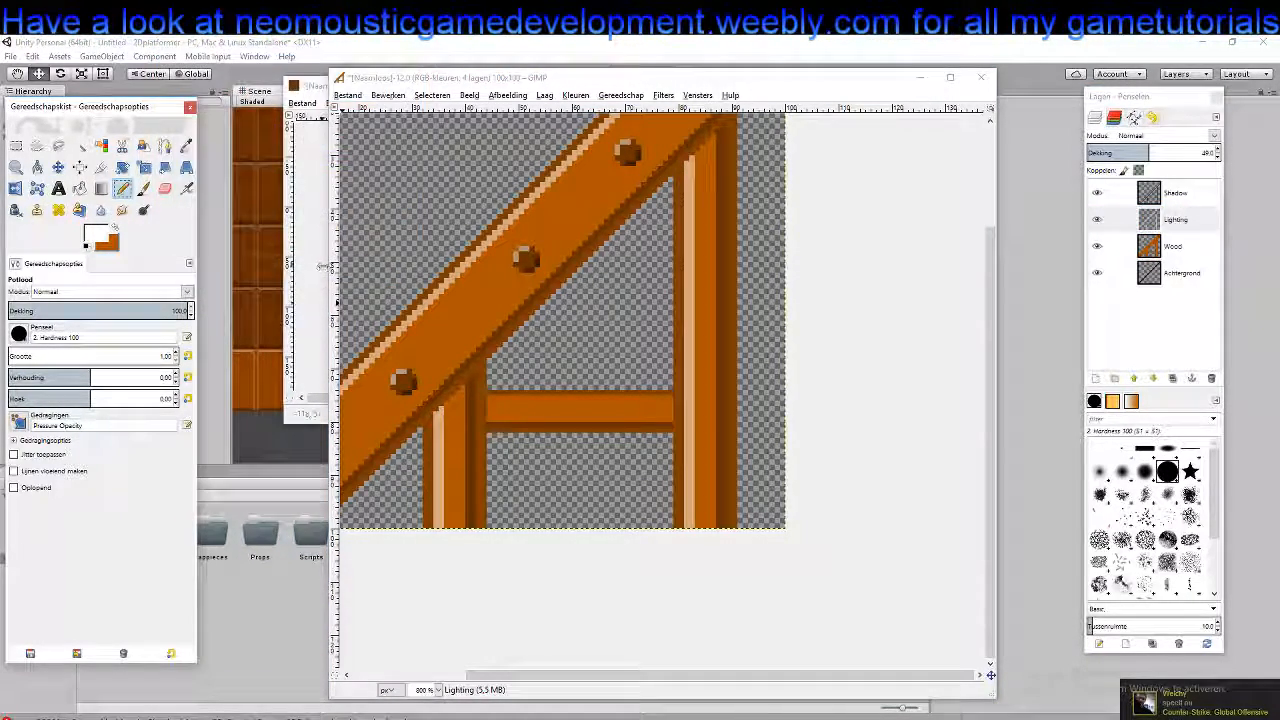
{"action": "left_click", "coordinate": [489, 398]}
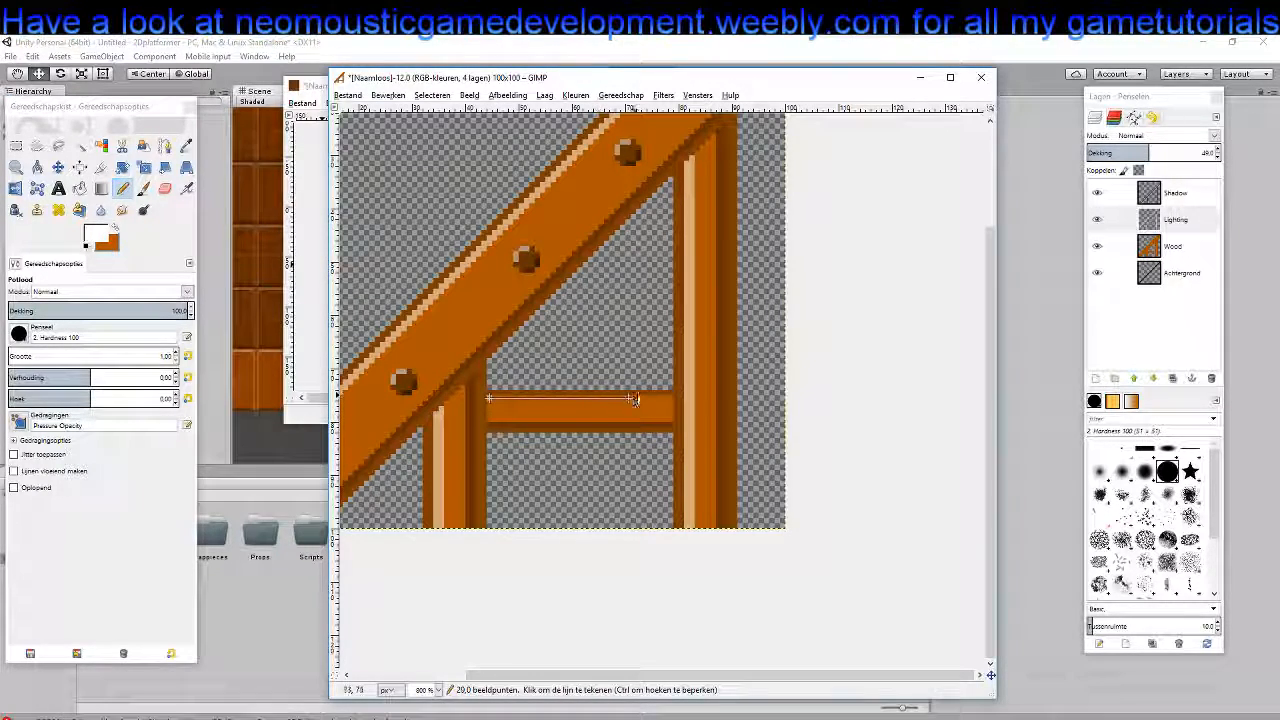
{"action": "left_click", "coordinate": [670, 399], "text": "shift"}
{"action": "scroll", "coordinate": [623, 385], "scroll_direction": "down", "scroll_amount": 5, "text": "ctrl"}
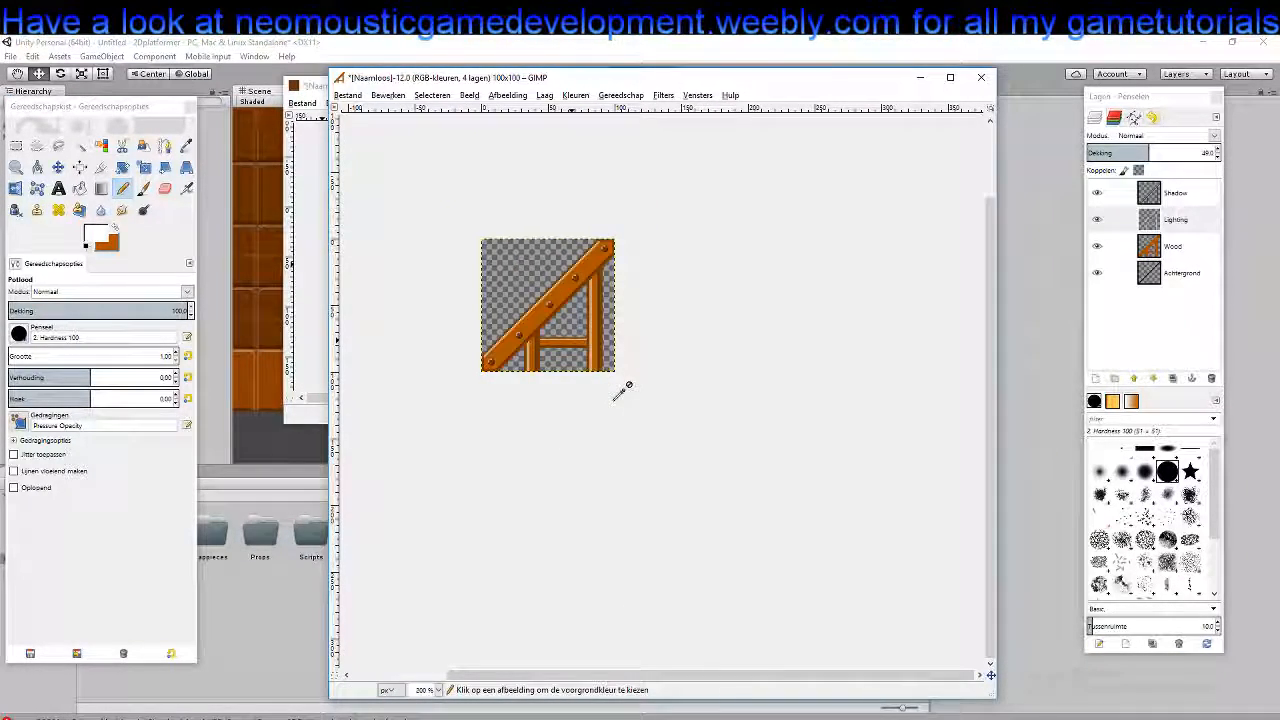
{"action": "scroll", "coordinate": [604, 402], "scroll_direction": "up", "scroll_amount": 2, "text": "ctrl"}
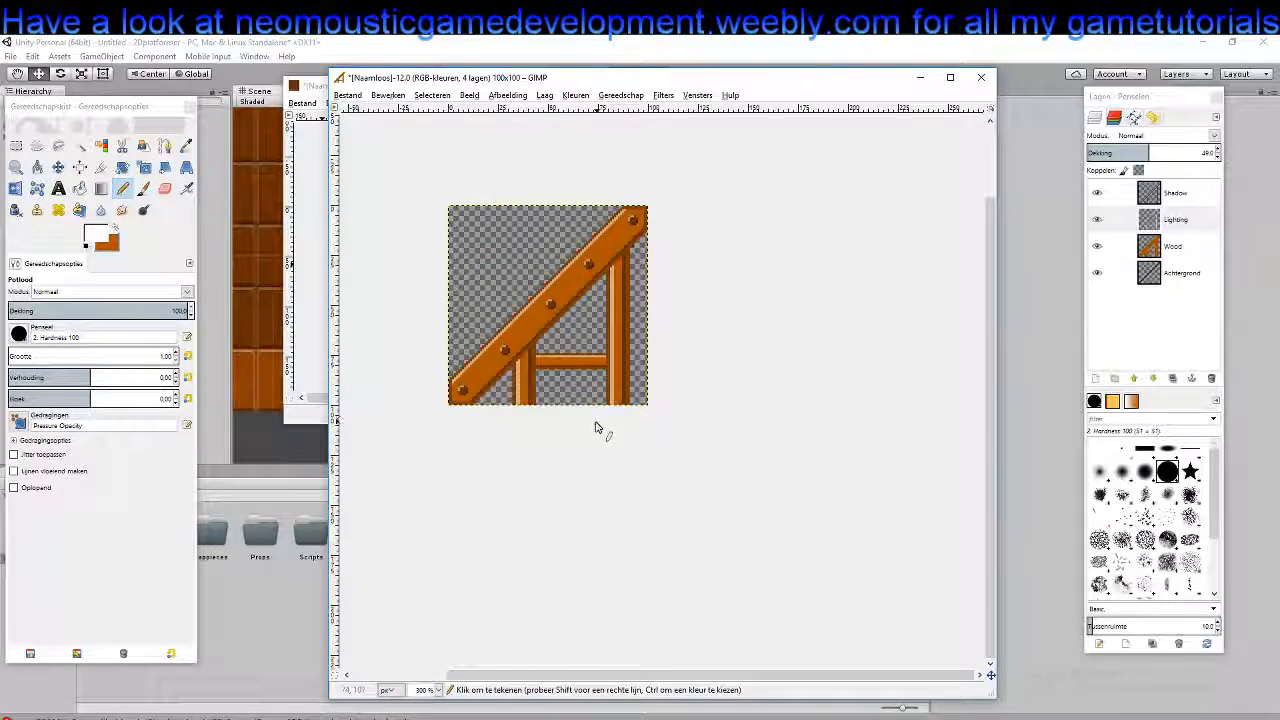
{"action": "scroll", "coordinate": [585, 430], "scroll_direction": "up", "scroll_amount": 3}
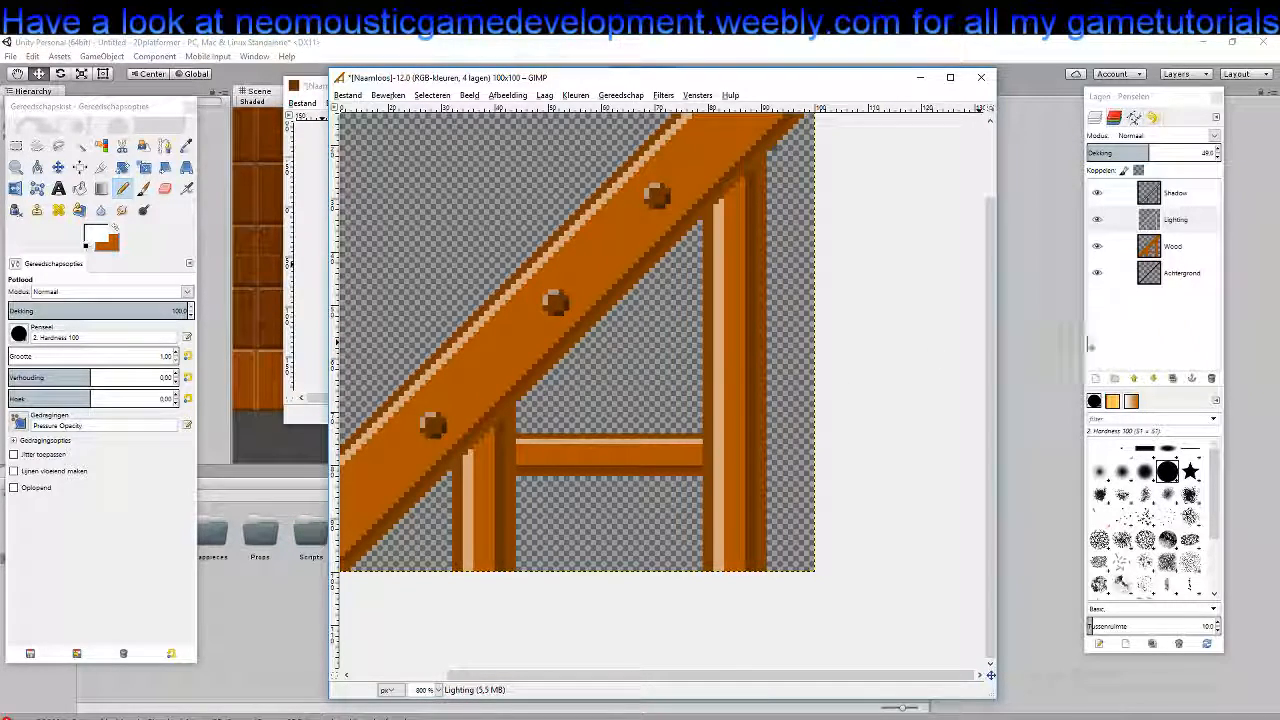
Create a transparent 100x100 layer named ShadowFall and move it above the Shadow layer
{"action": "right_click", "coordinate": [1124, 322]}
{"action": "left_click", "coordinate": [1160, 347]}
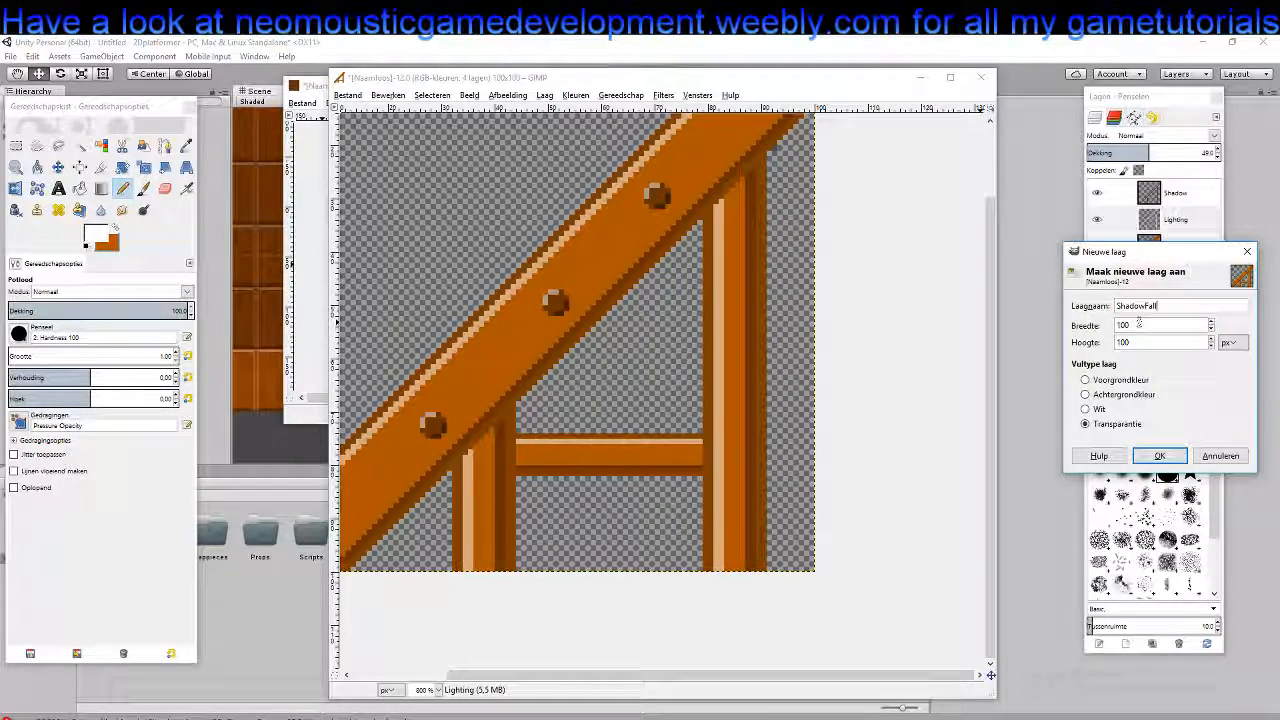
{"action": "left_click", "coordinate": [1160, 454]}
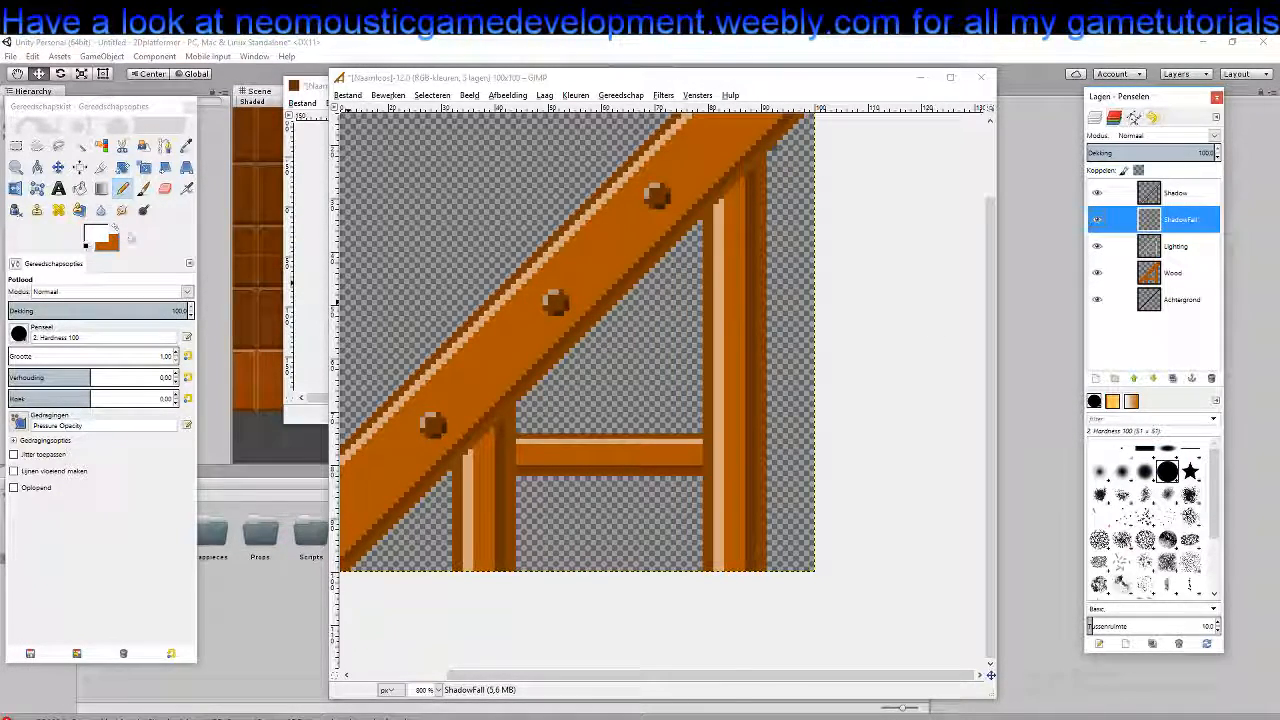
{"action": "left_click_drag", "start_coordinate": [1117, 219], "coordinate": [1160, 186]}
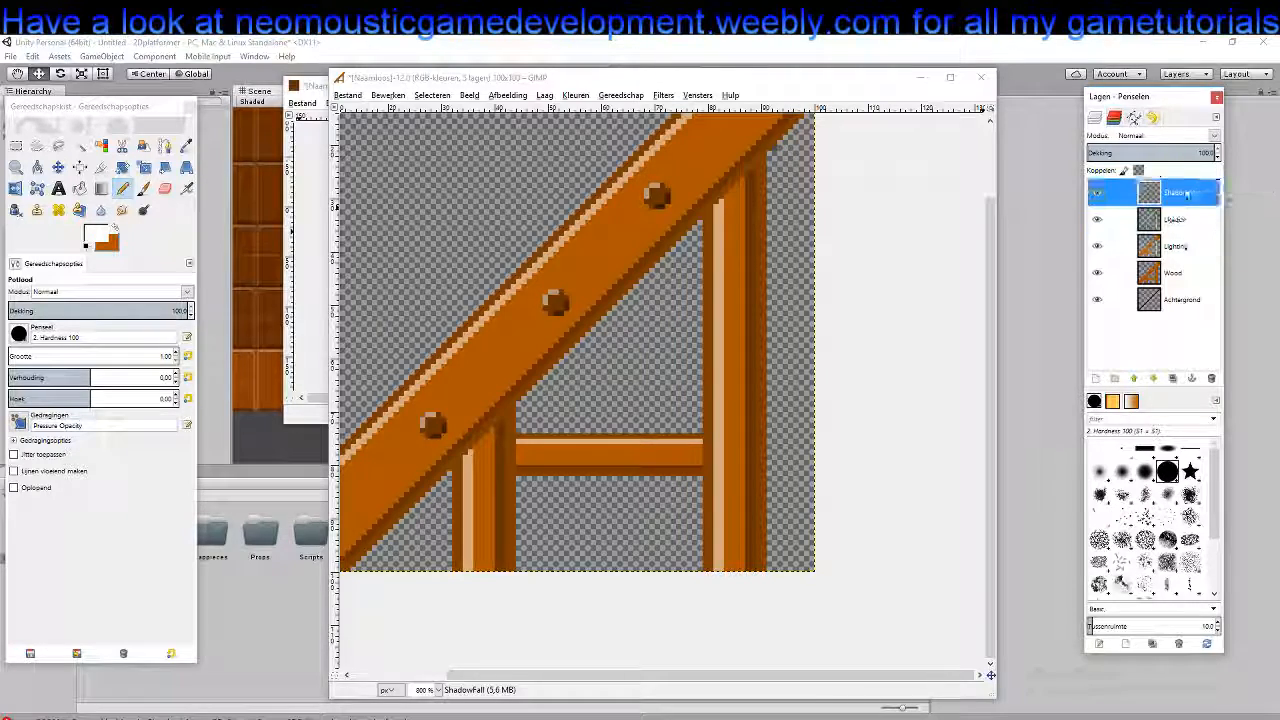
Set the foreground to black and pencil a solid diagonal band across the shorter post directly beneath the slope
{"action": "left_click", "coordinate": [116, 232]}
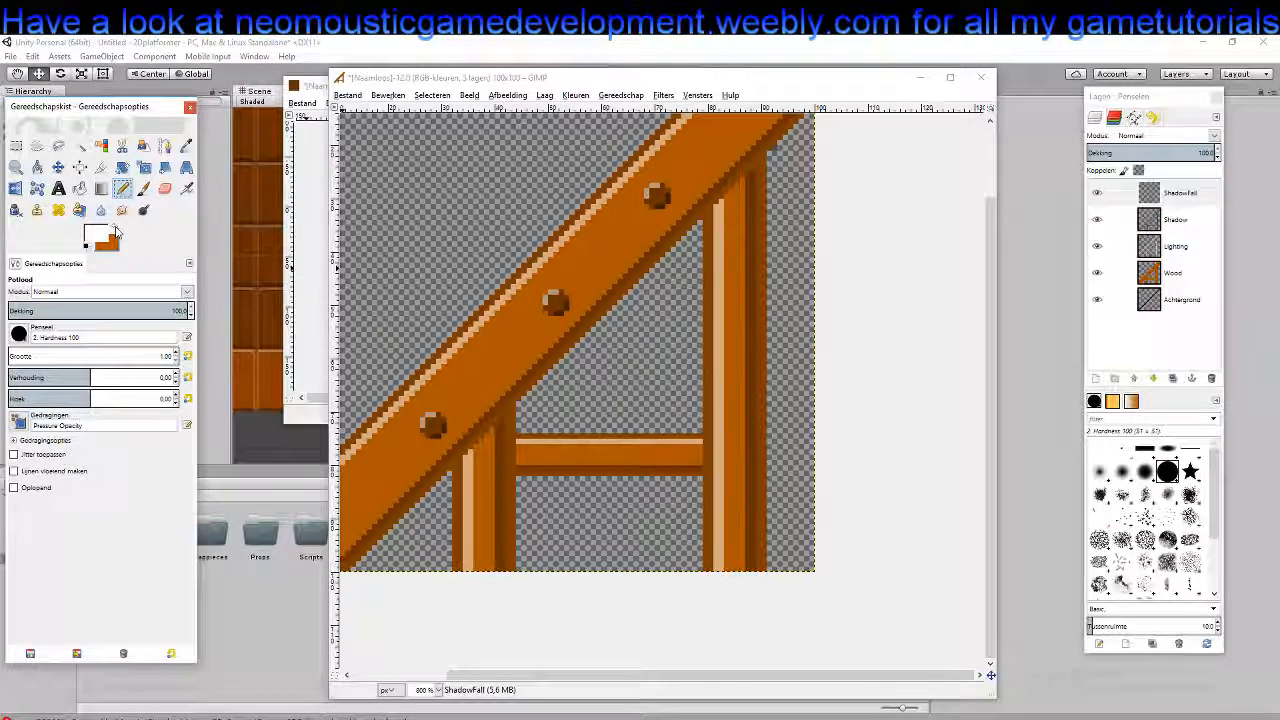
{"action": "left_click_drag", "start_coordinate": [225, 210], "coordinate": [155, 222]}
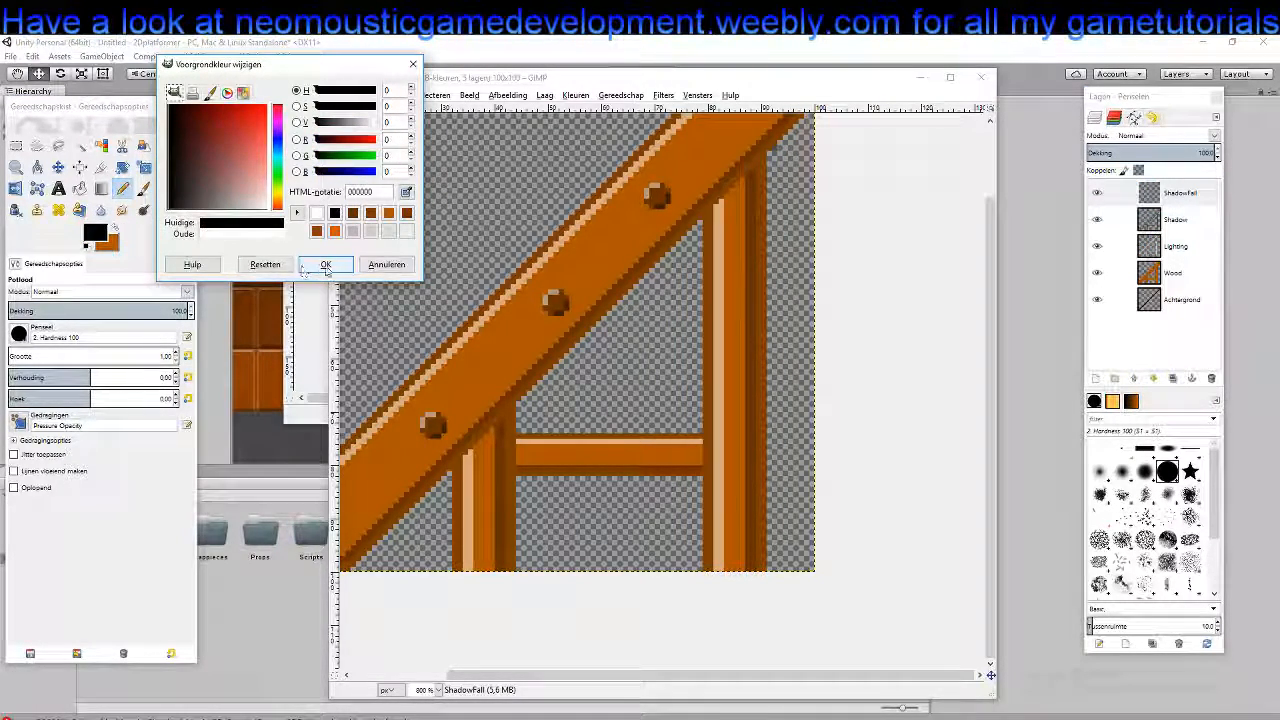
{"action": "left_click", "coordinate": [455, 477]}
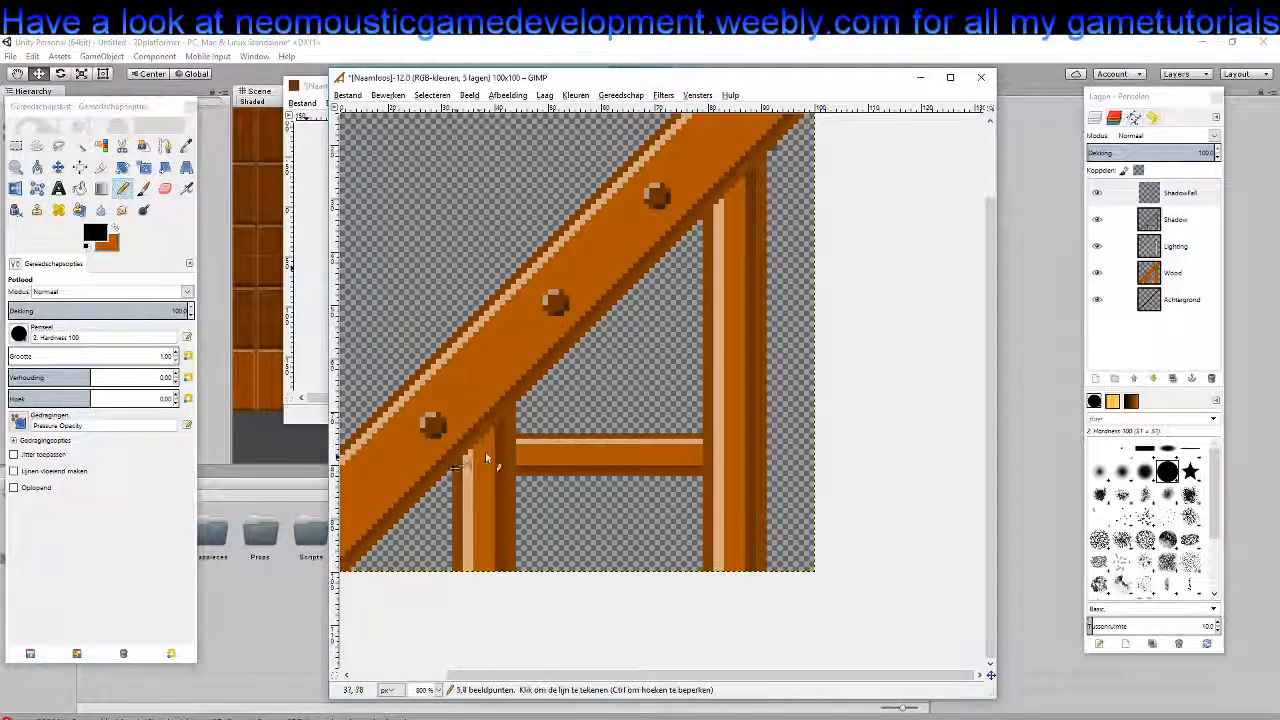
{"action": "left_click", "coordinate": [514, 409]}
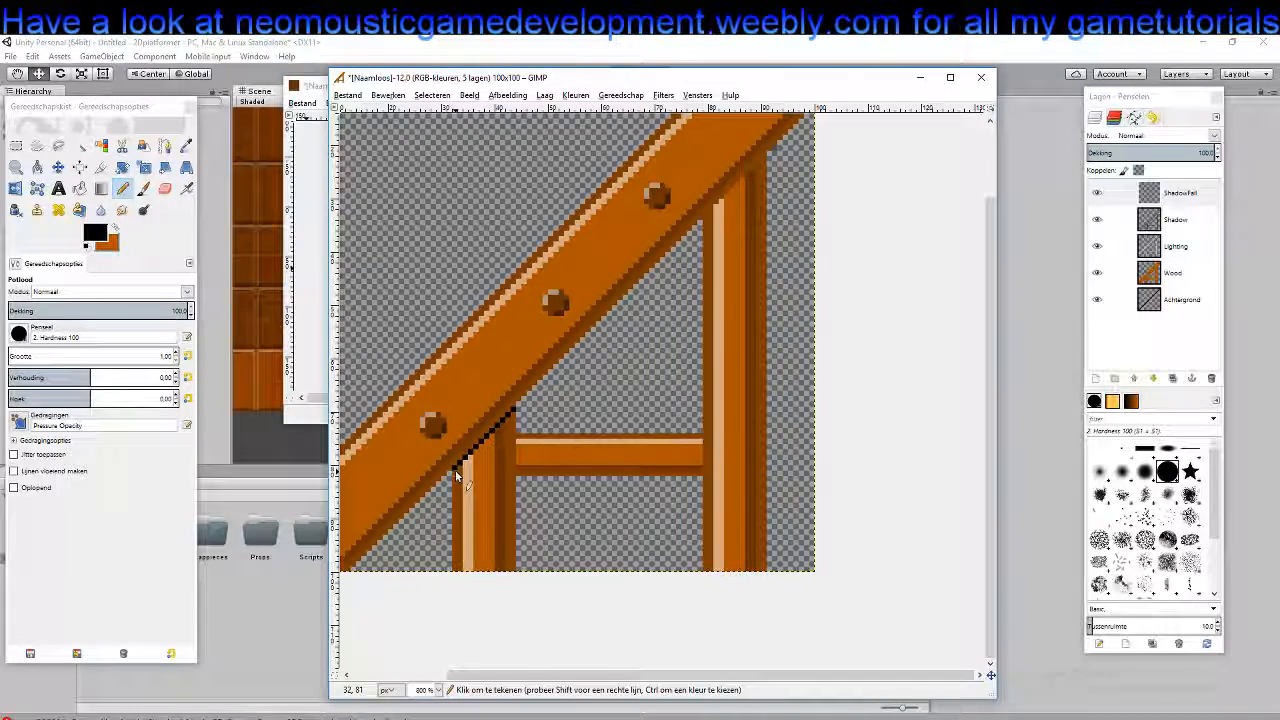
{"action": "left_click", "coordinate": [511, 414], "text": "shift"}
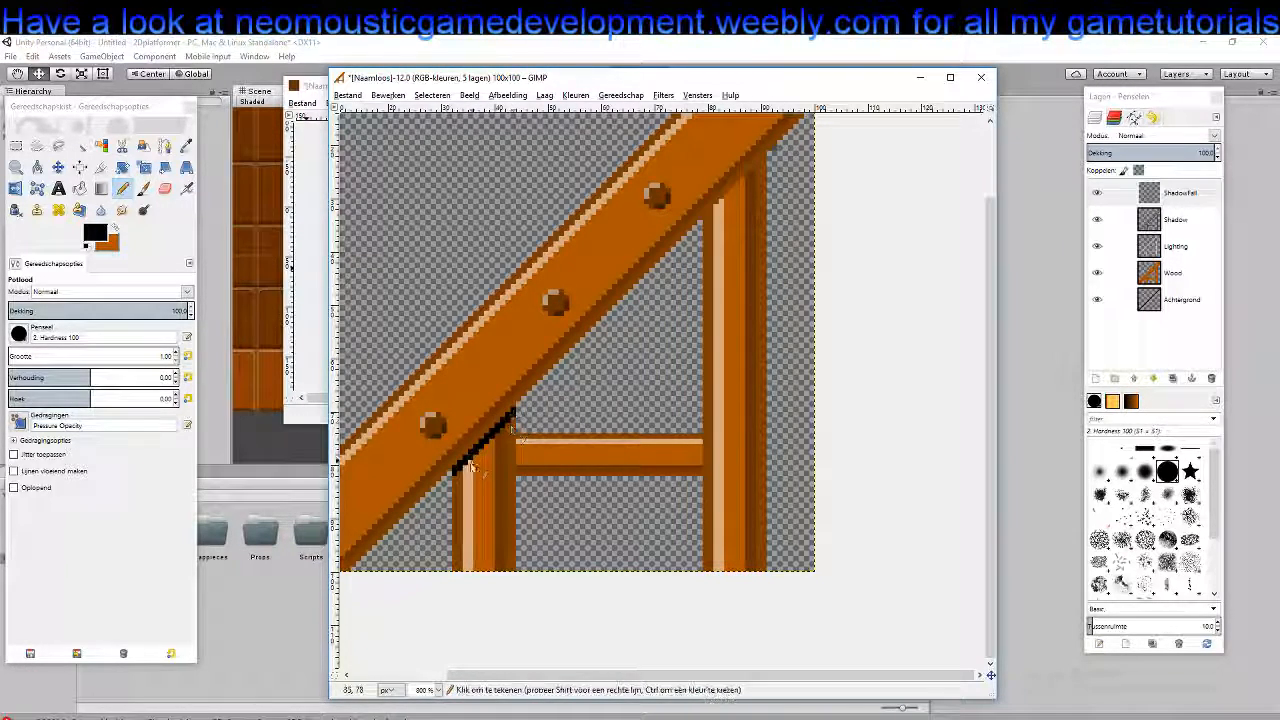
{"action": "left_click", "coordinate": [456, 480]}
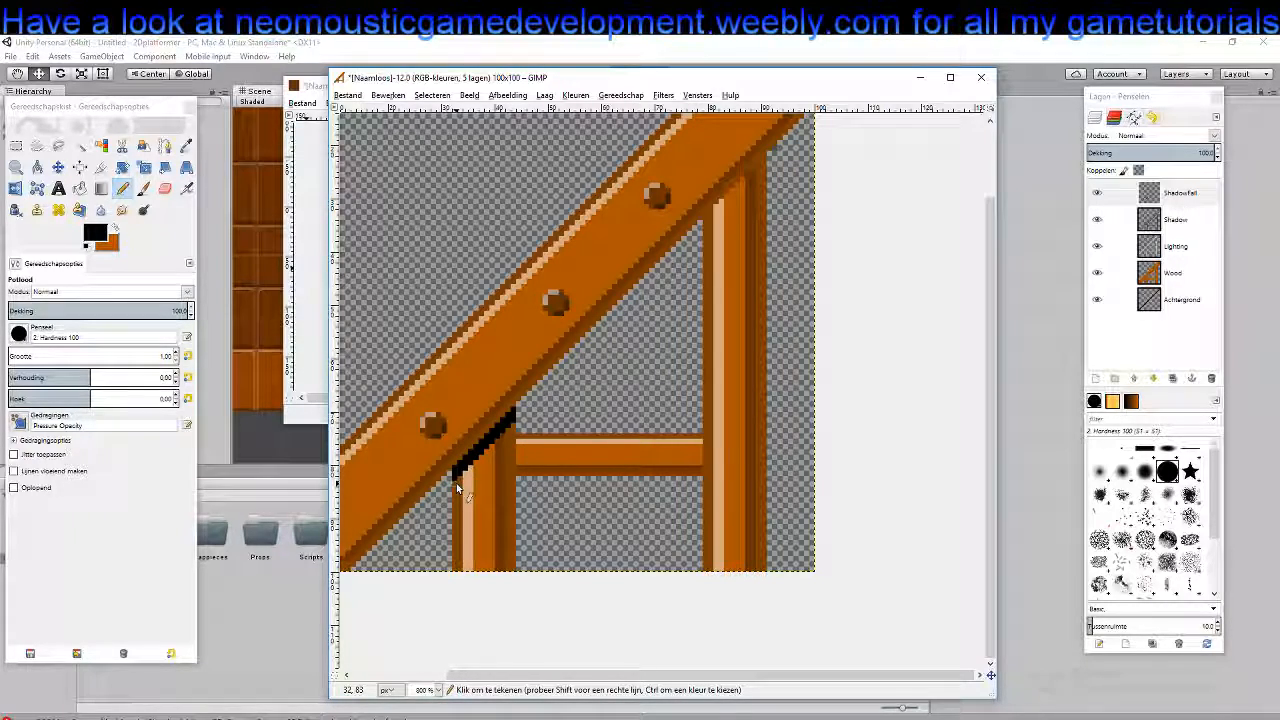
{"action": "left_click", "coordinate": [514, 432], "text": "shift"}
{"action": "scroll", "coordinate": [467, 404], "scroll_direction": "down", "scroll_amount": 3}
{"action": "left_click", "coordinate": [466, 402]}
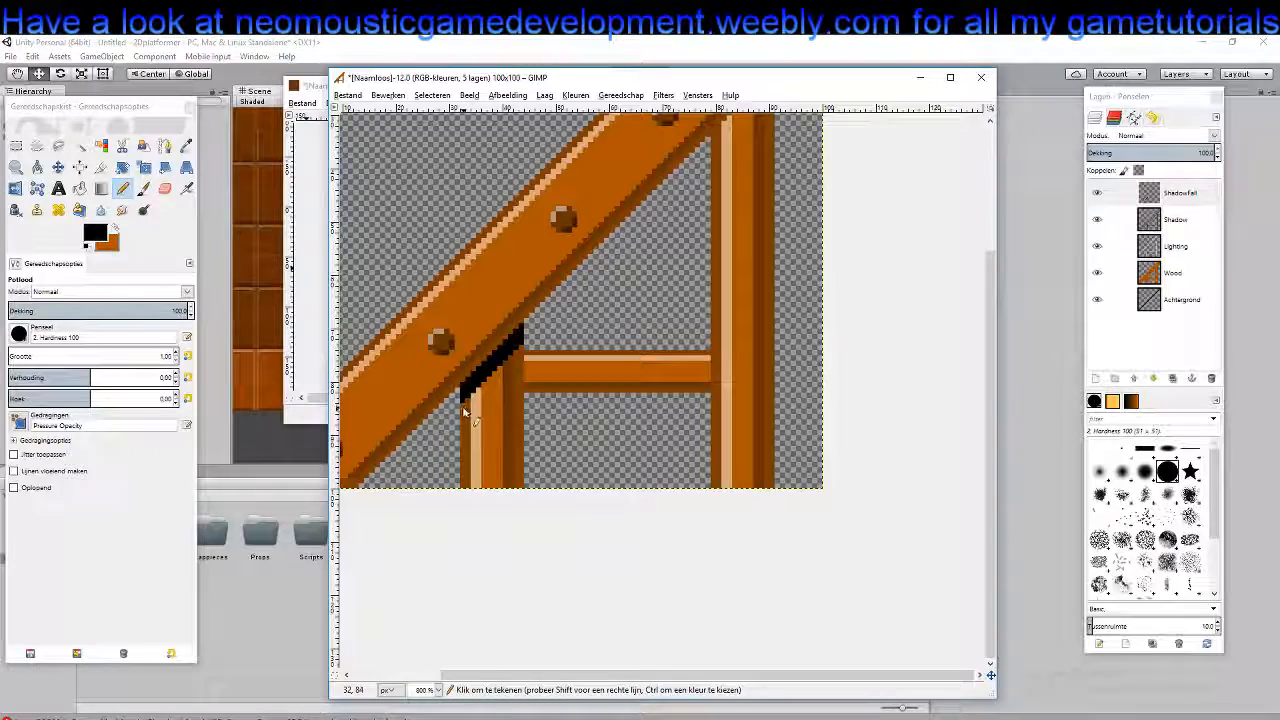
{"action": "left_click", "coordinate": [520, 351], "text": "shift"}
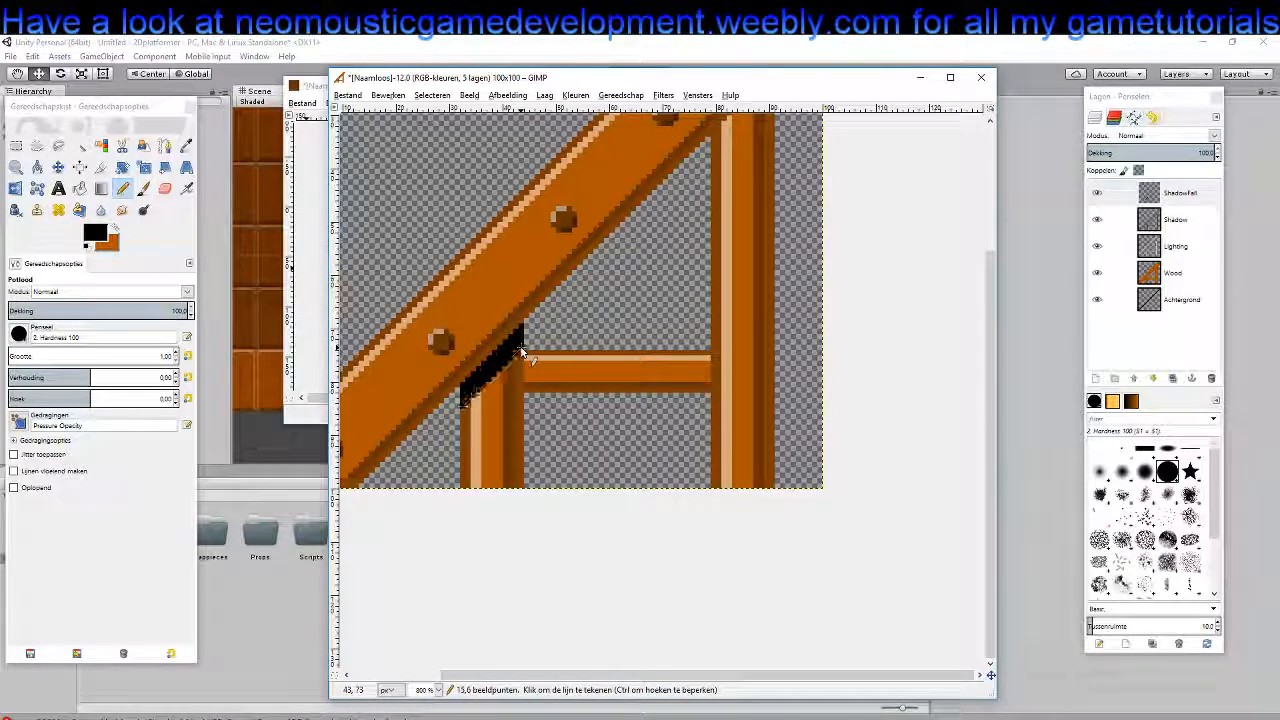
Pencil a matching solid black diagonal band across the top of the taller post, directly beneath the slope
{"action": "scroll", "coordinate": [540, 370], "scroll_direction": "up", "scroll_amount": 4}
{"action": "scroll", "coordinate": [540, 370], "scroll_direction": "right", "scroll_amount": 4}
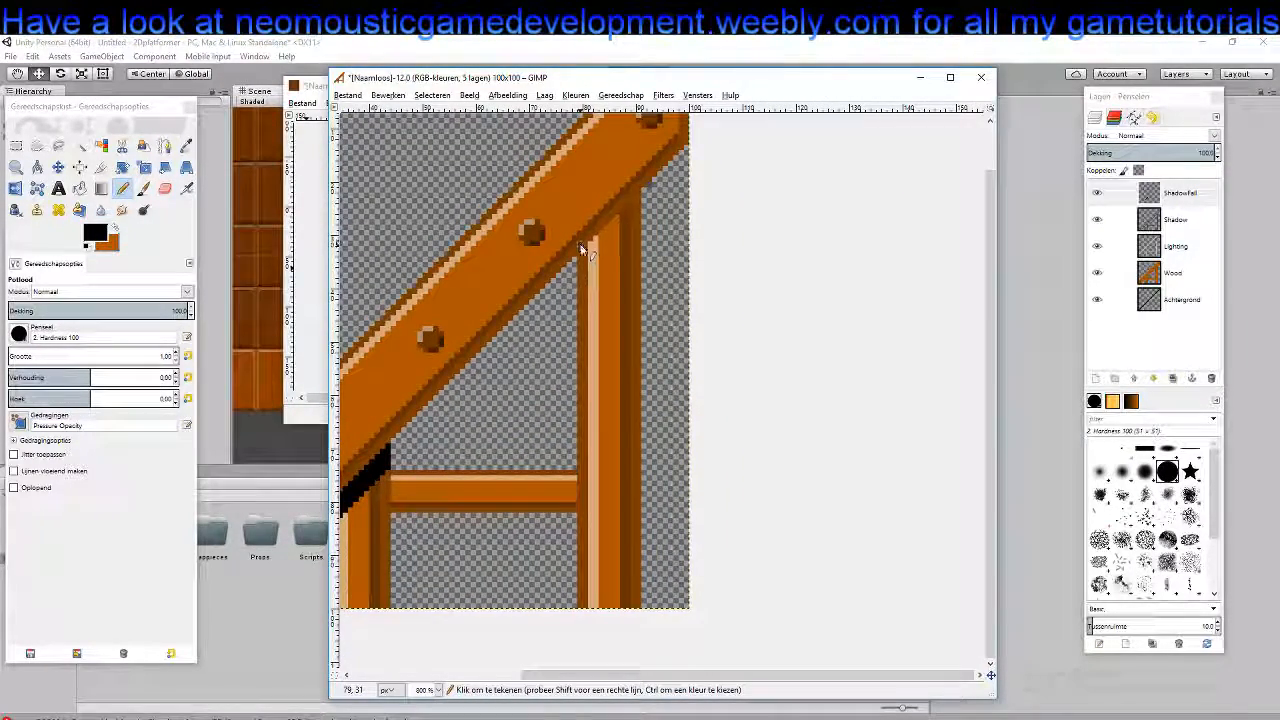
{"action": "left_click", "coordinate": [580, 253]}
{"action": "left_click", "coordinate": [638, 196], "text": "shift"}
{"action": "left_click", "coordinate": [580, 258]}
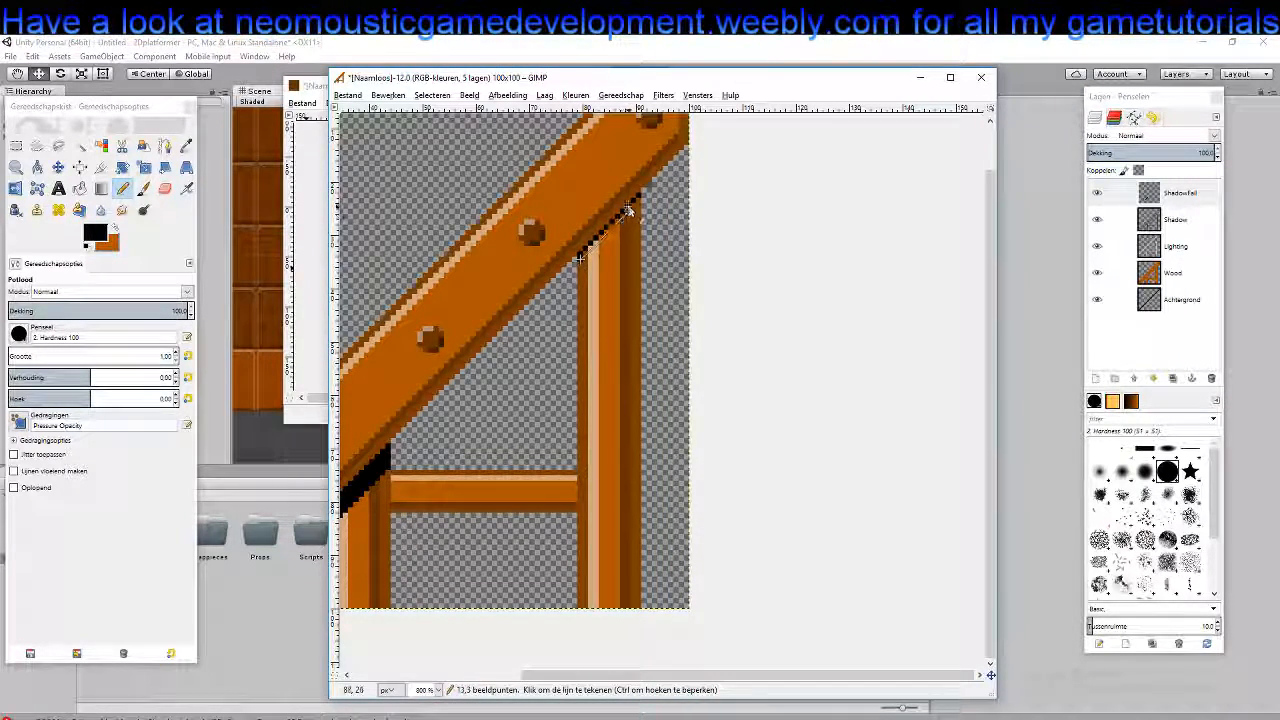
{"action": "left_click", "coordinate": [637, 204], "text": "shift"}
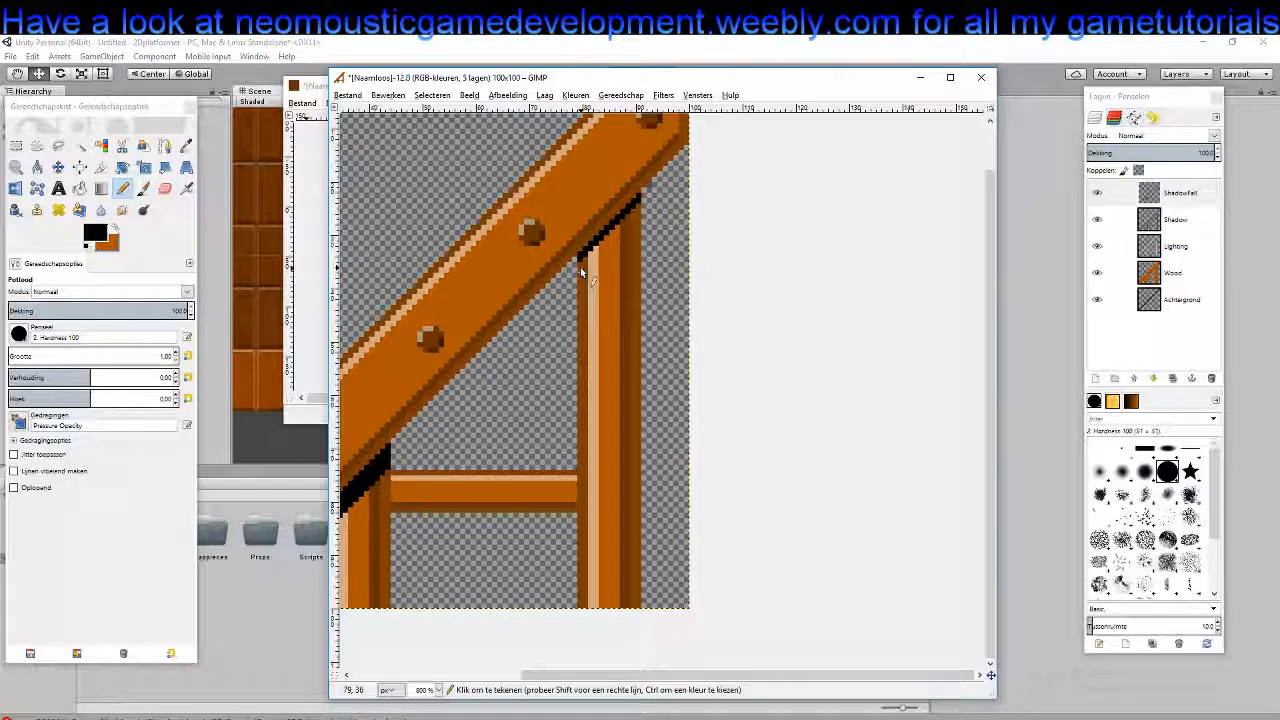
{"action": "left_click", "coordinate": [580, 264]}
{"action": "left_click", "coordinate": [638, 200], "text": "shift"}
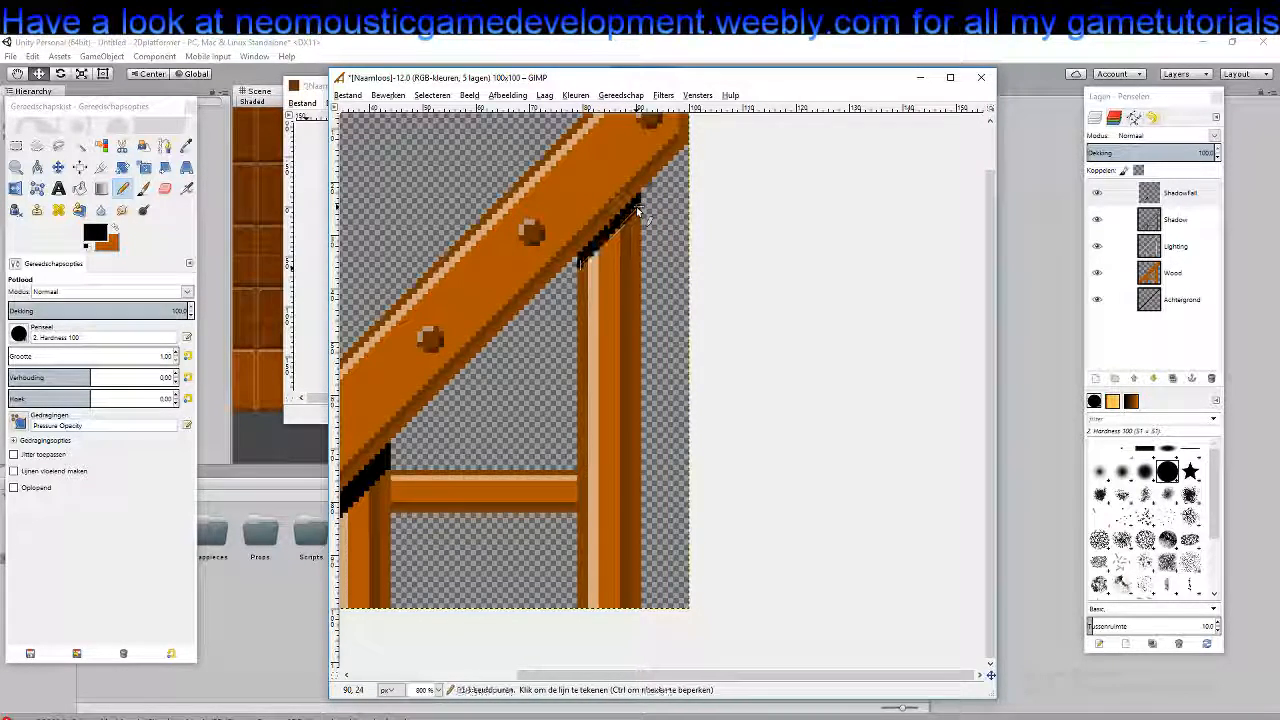
{"action": "left_click", "coordinate": [583, 276]}
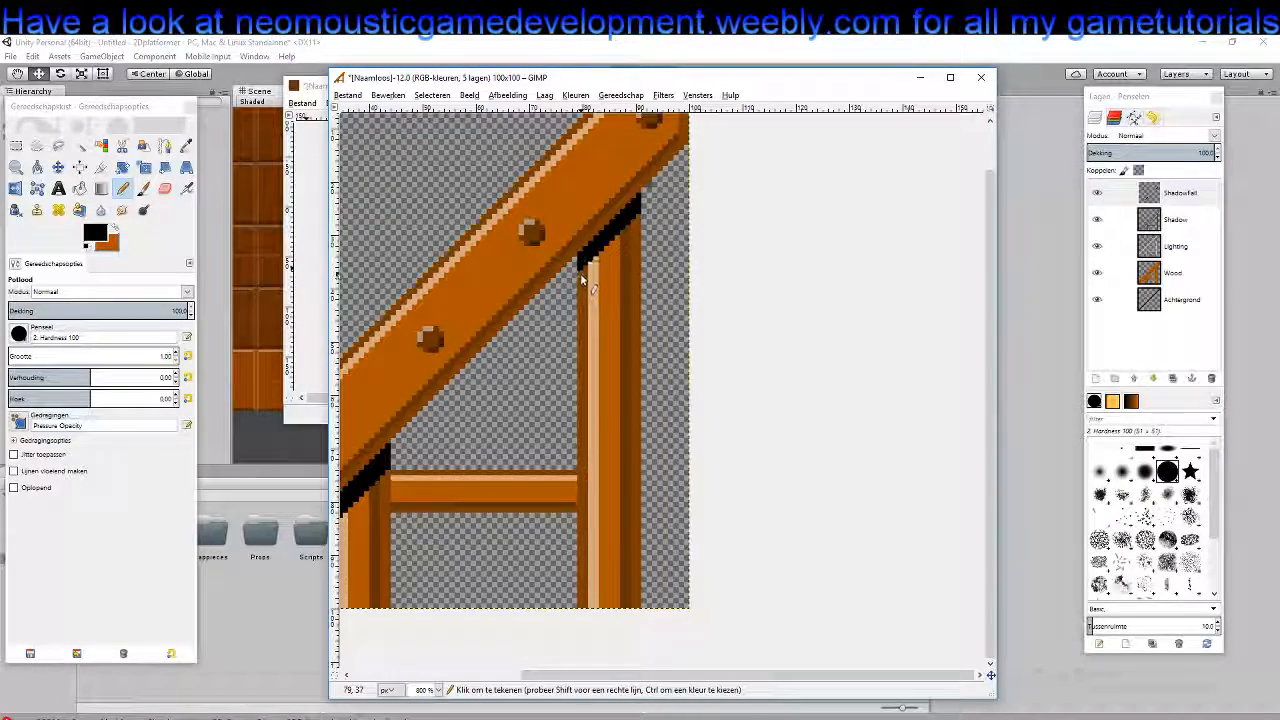
{"action": "left_click", "coordinate": [579, 274]}
{"action": "left_click", "coordinate": [639, 220], "text": "shift"}
Pencil a small black triangular shadow on the crossbar's upper corner where it meets the shorter post
{"action": "left_click_drag", "start_coordinate": [526, 379], "coordinate": [607, 326]}
{"action": "scroll", "coordinate": [607, 326], "scroll_direction": "down", "scroll_amount": 5}
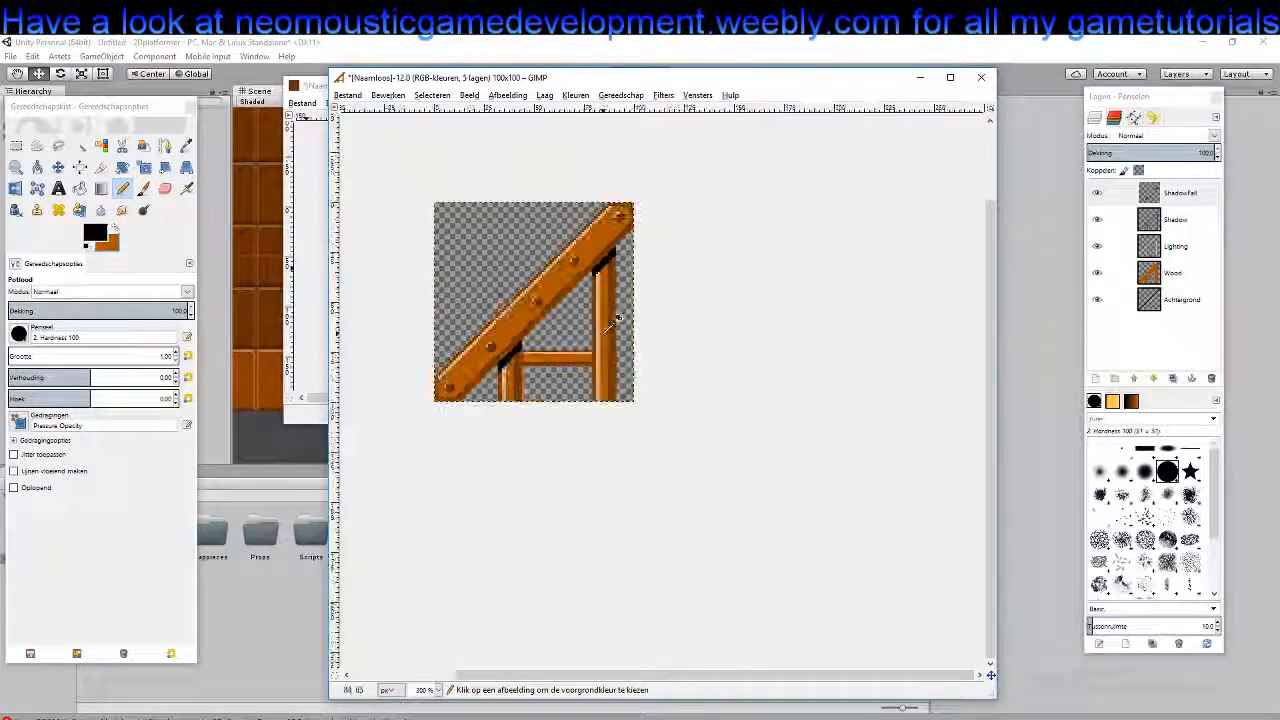
{"action": "scroll", "coordinate": [600, 354], "scroll_direction": "up", "scroll_amount": 5}
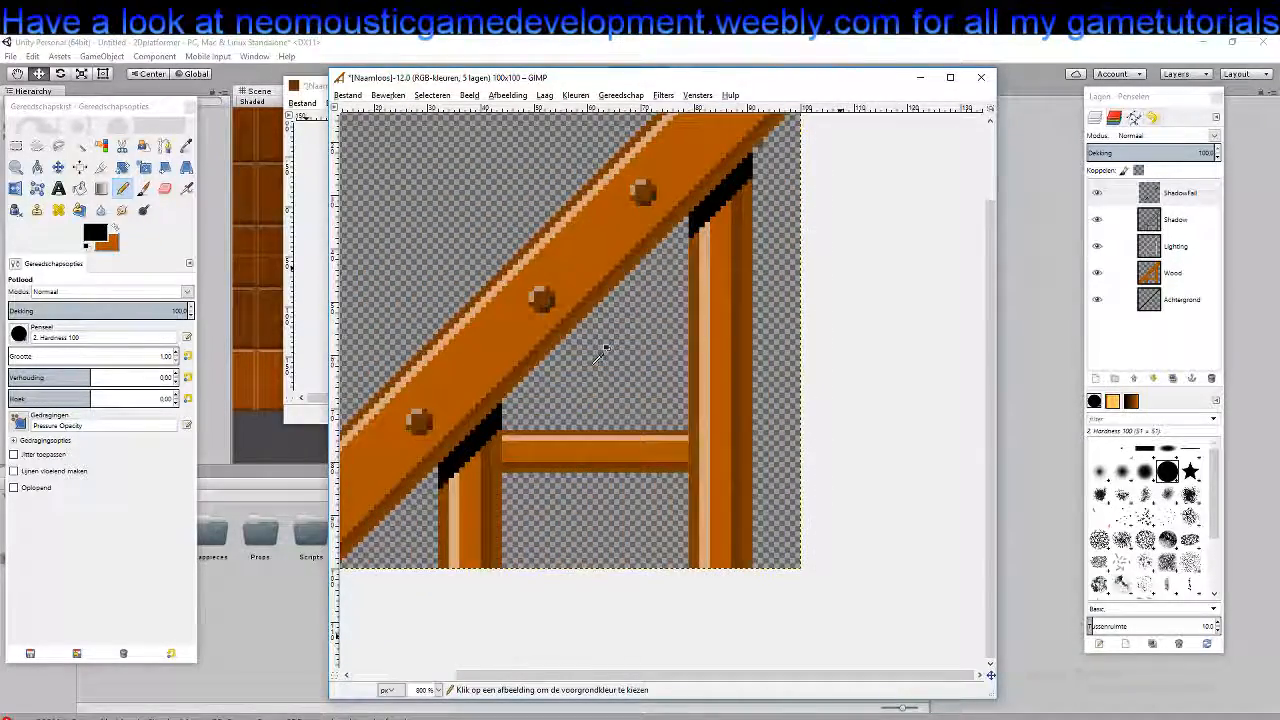
{"action": "left_click_drag", "start_coordinate": [646, 394], "coordinate": [594, 353]}
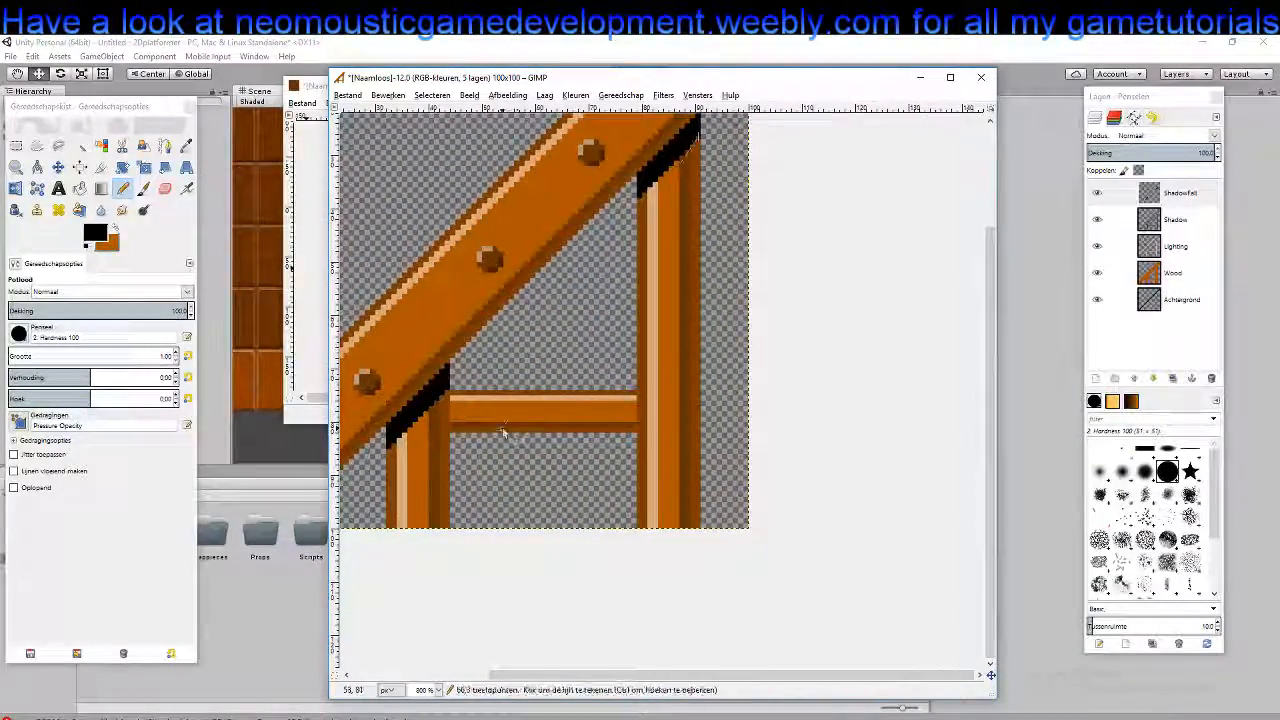
{"action": "left_click_drag", "start_coordinate": [502, 427], "coordinate": [506, 362]}
{"action": "scroll", "coordinate": [507, 362], "scroll_direction": "up", "scroll_amount": 4}
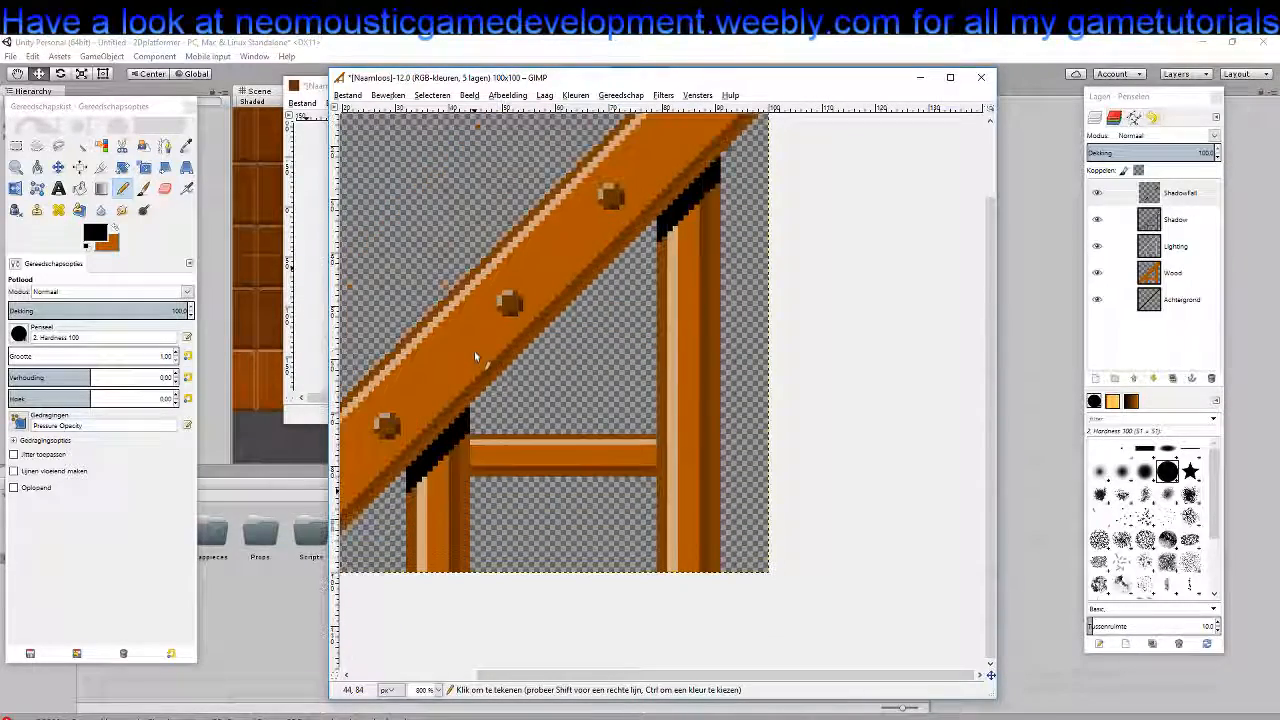
{"action": "left_click", "coordinate": [471, 452]}
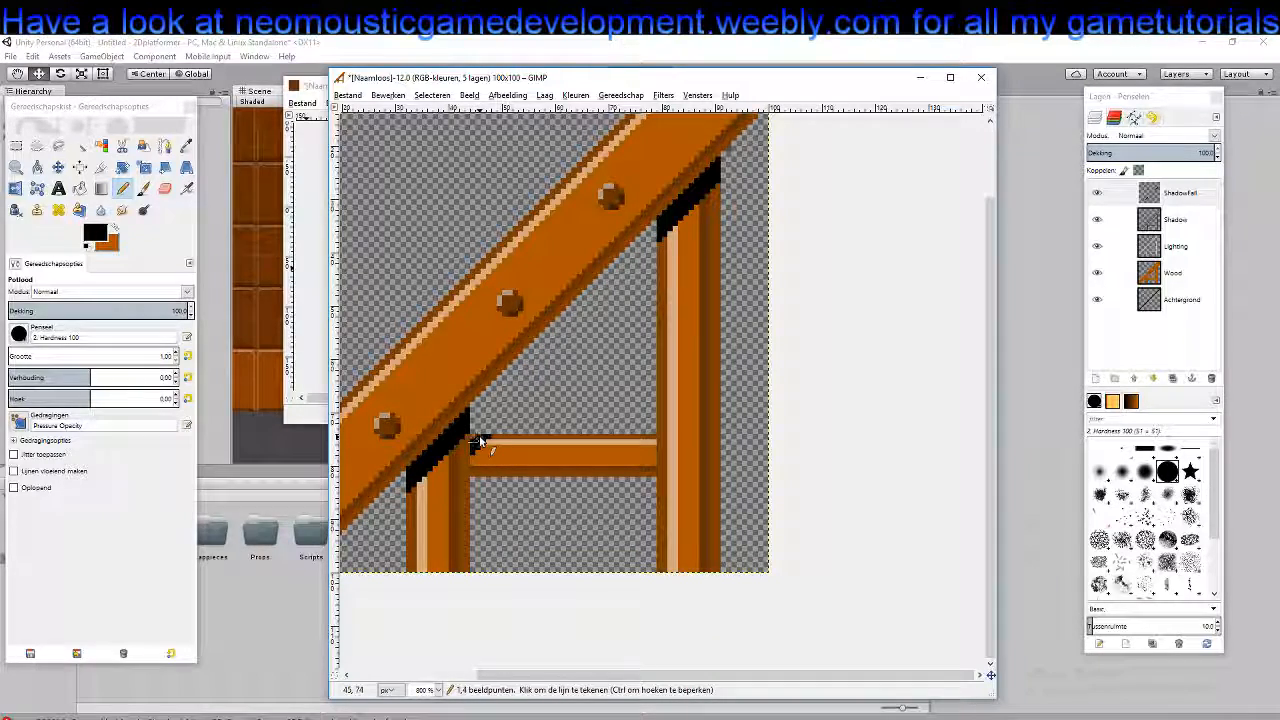
Lower the ShadowFall layer's opacity to 49
{"action": "scroll", "coordinate": [559, 445], "scroll_direction": "down", "scroll_amount": 4}
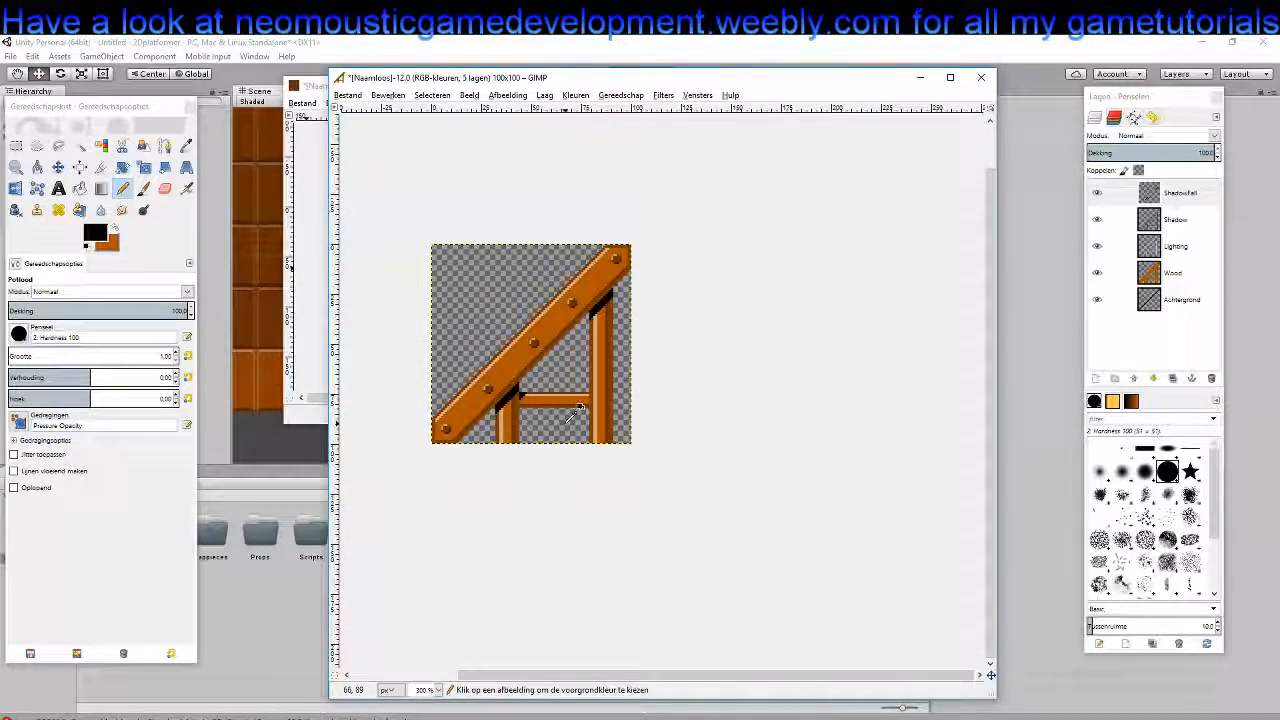
{"action": "left_click_drag", "start_coordinate": [547, 428], "coordinate": [556, 401]}
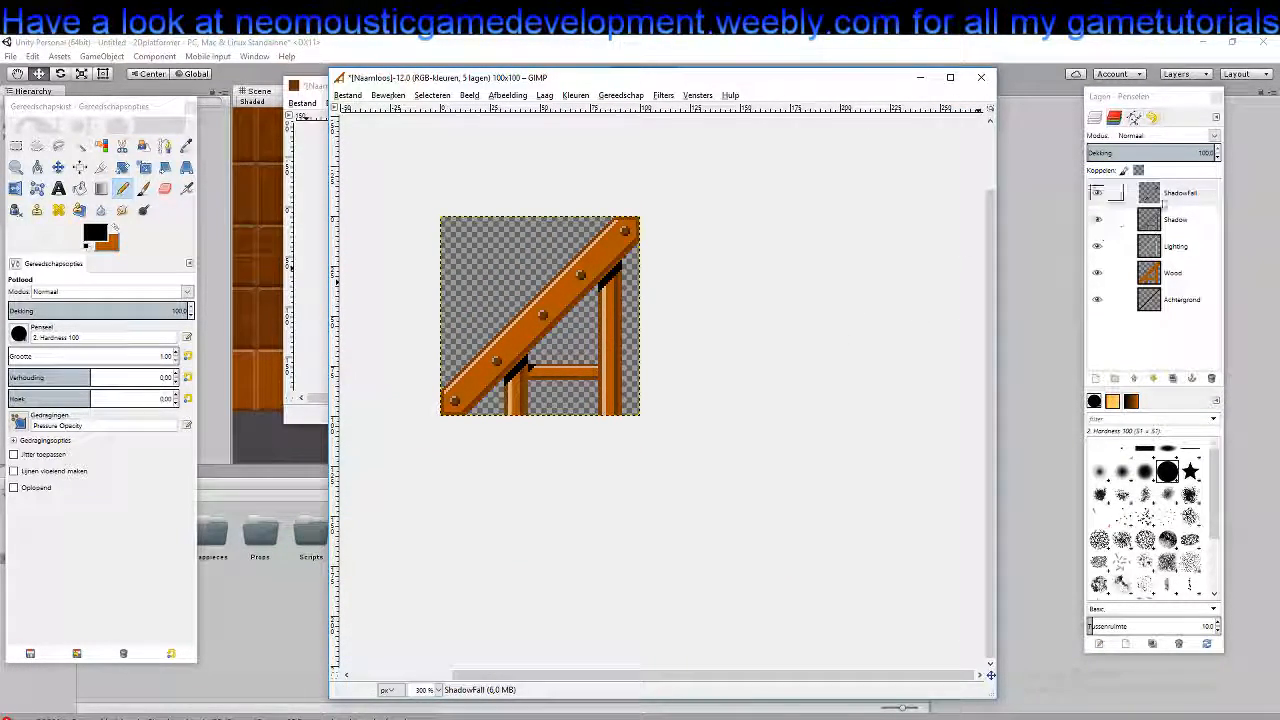
{"action": "left_click", "coordinate": [1218, 156]}
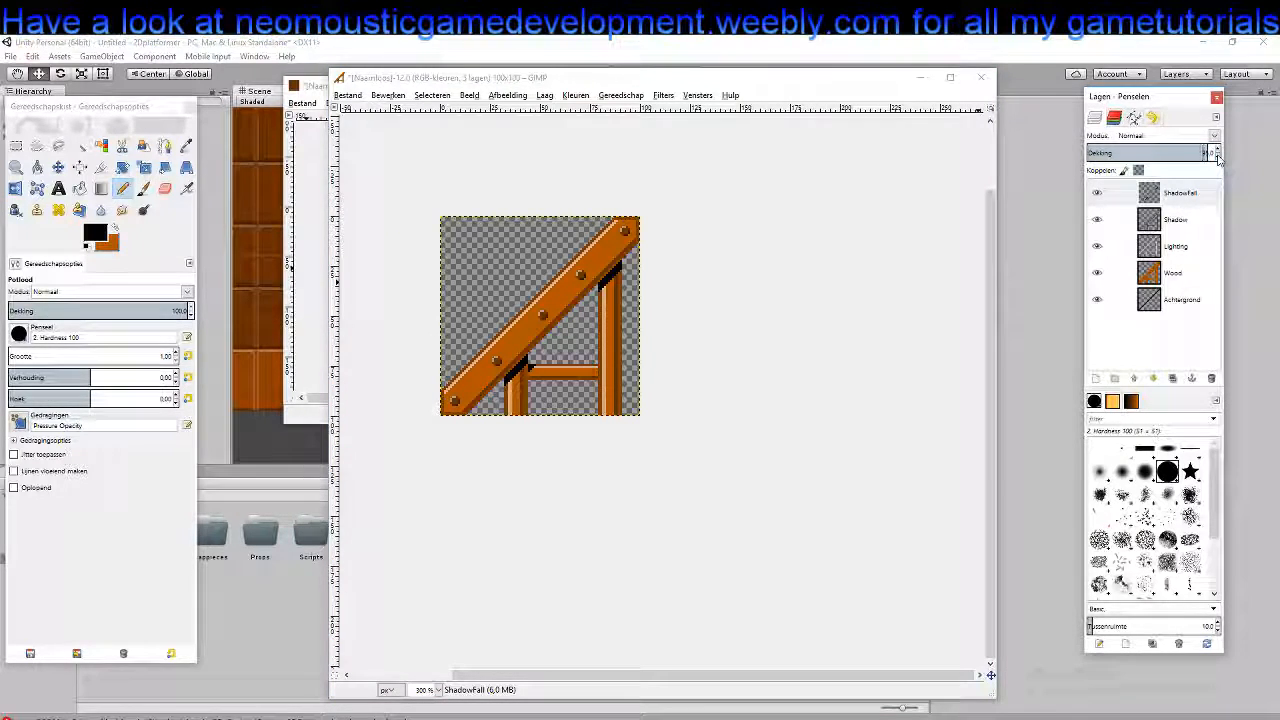
{"action": "left_click", "coordinate": [1218, 156]}
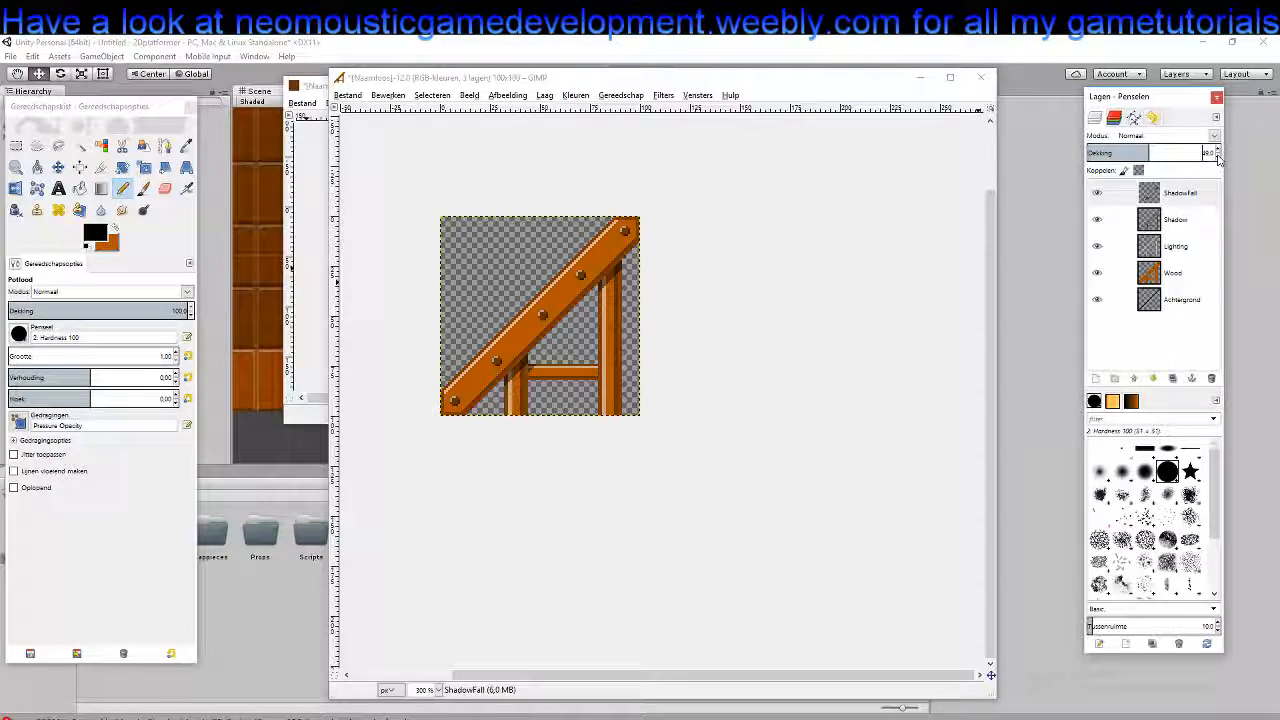
Export the finished slope image to the Desktop folder as steps.png with the default PNG options
{"action": "scroll", "coordinate": [583, 395], "scroll_direction": "up", "scroll_amount": 2}
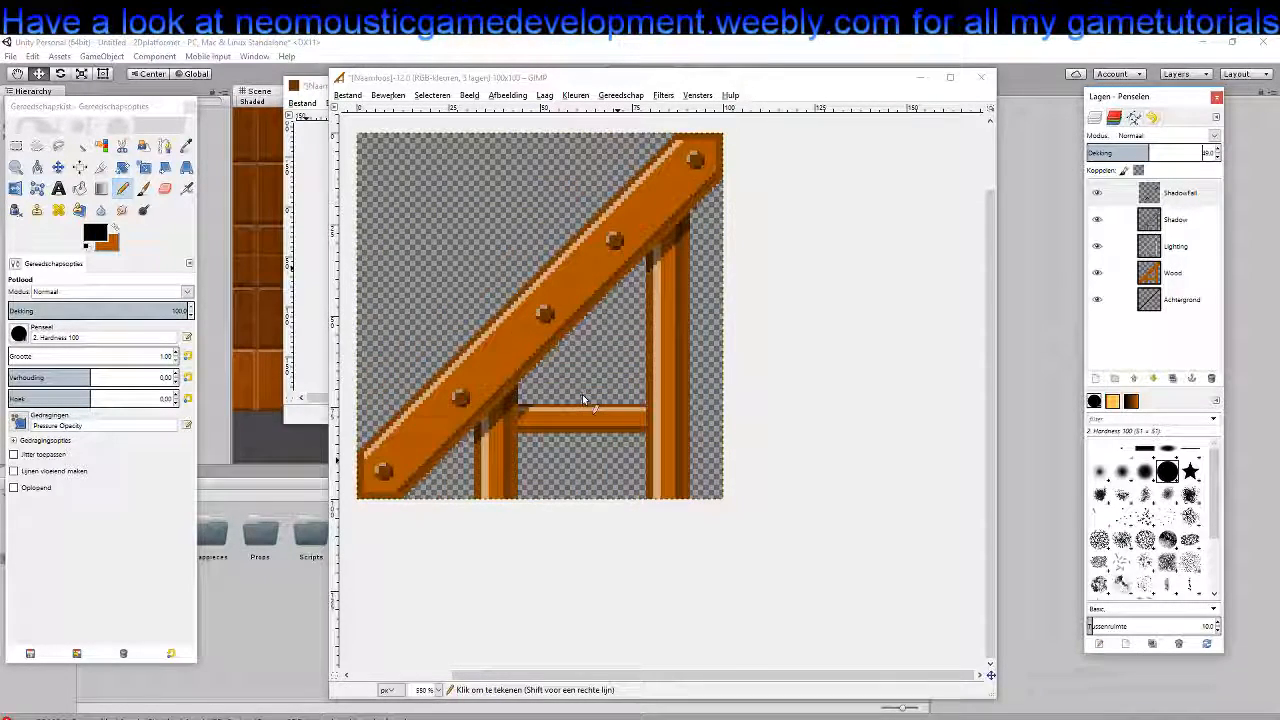
{"action": "scroll", "coordinate": [588, 386], "scroll_direction": "down", "scroll_amount": 3}
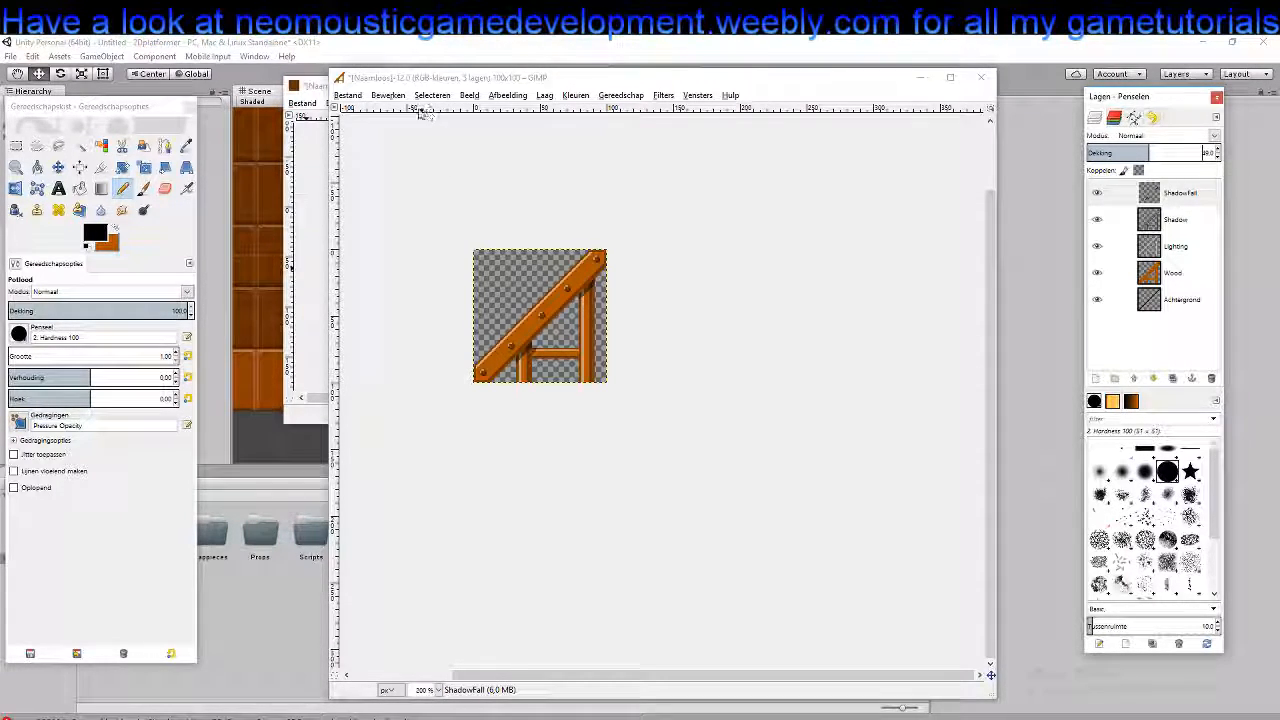
{"action": "left_click", "coordinate": [350, 96]}
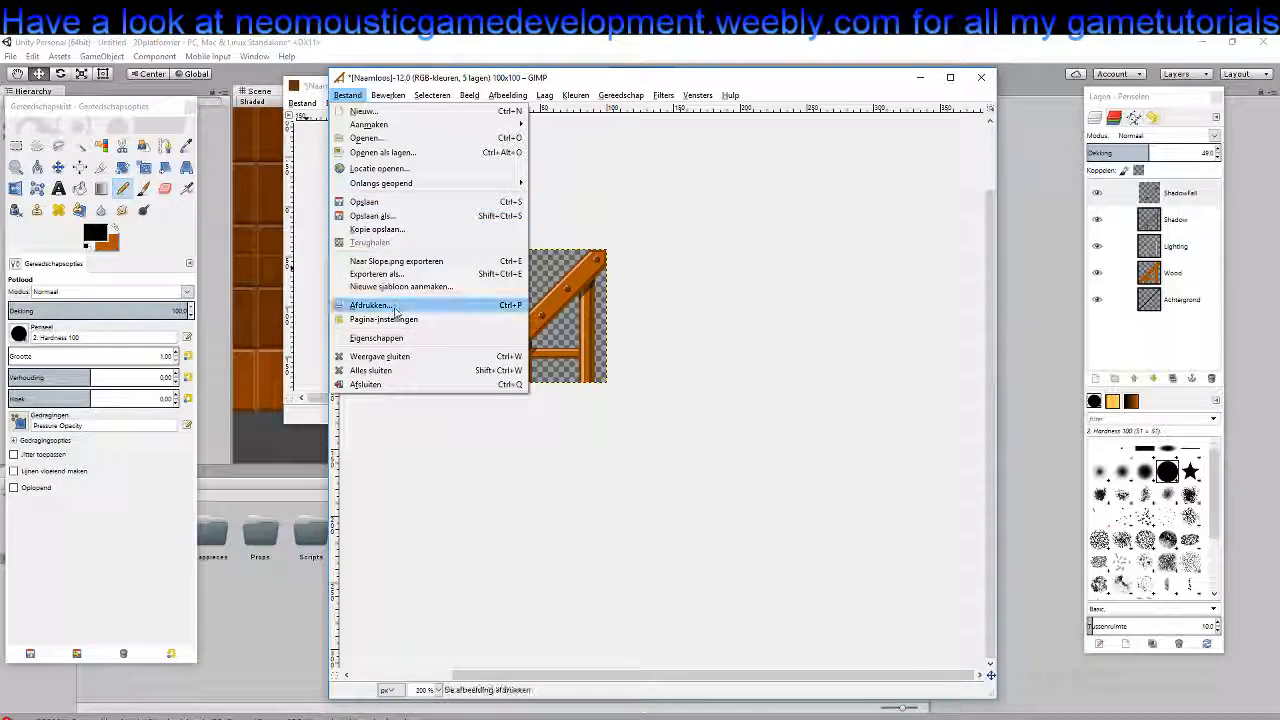
{"action": "left_click", "coordinate": [395, 274]}
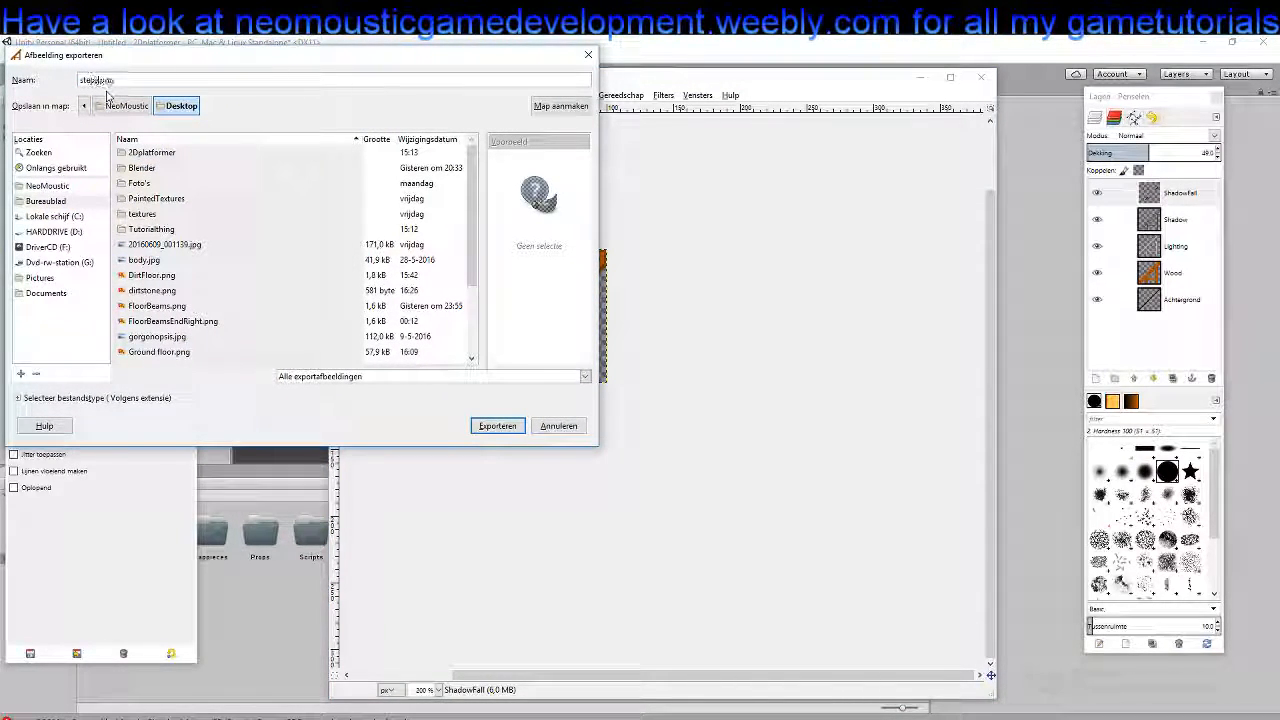
{"action": "left_click", "coordinate": [501, 430]}
{"action": "left_click", "coordinate": [500, 427]}
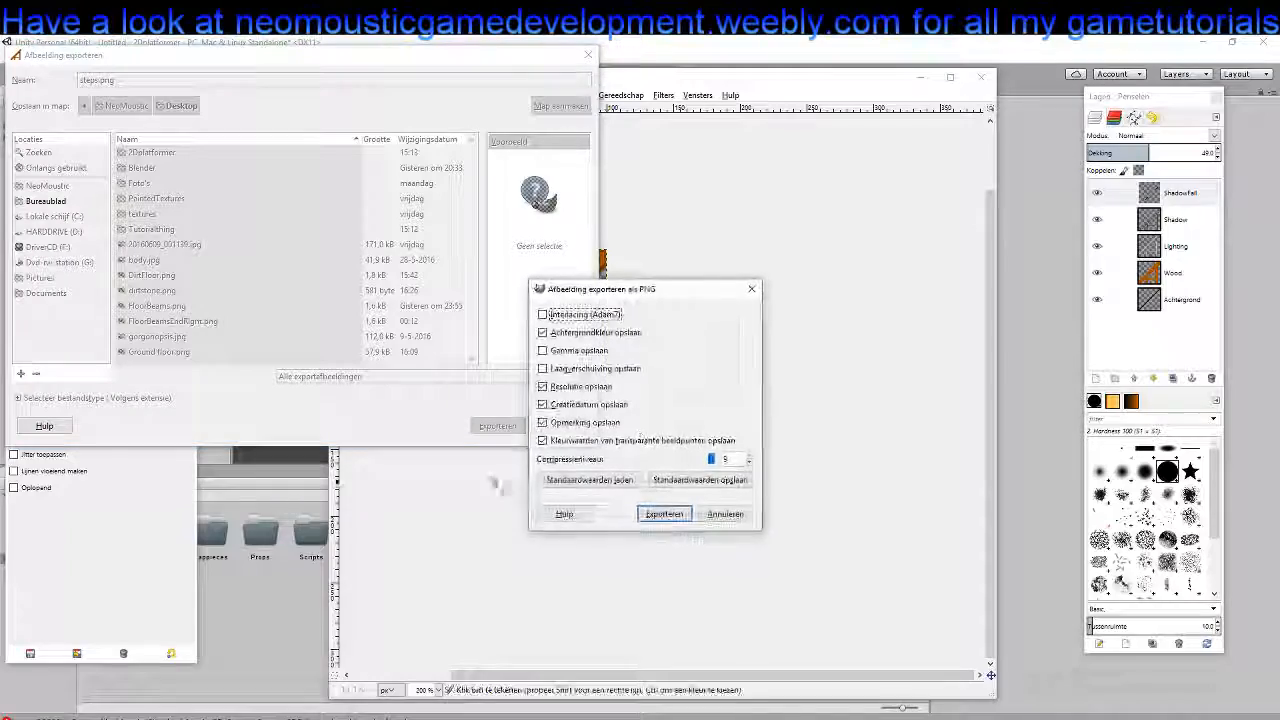
{"action": "left_click", "coordinate": [664, 516]}
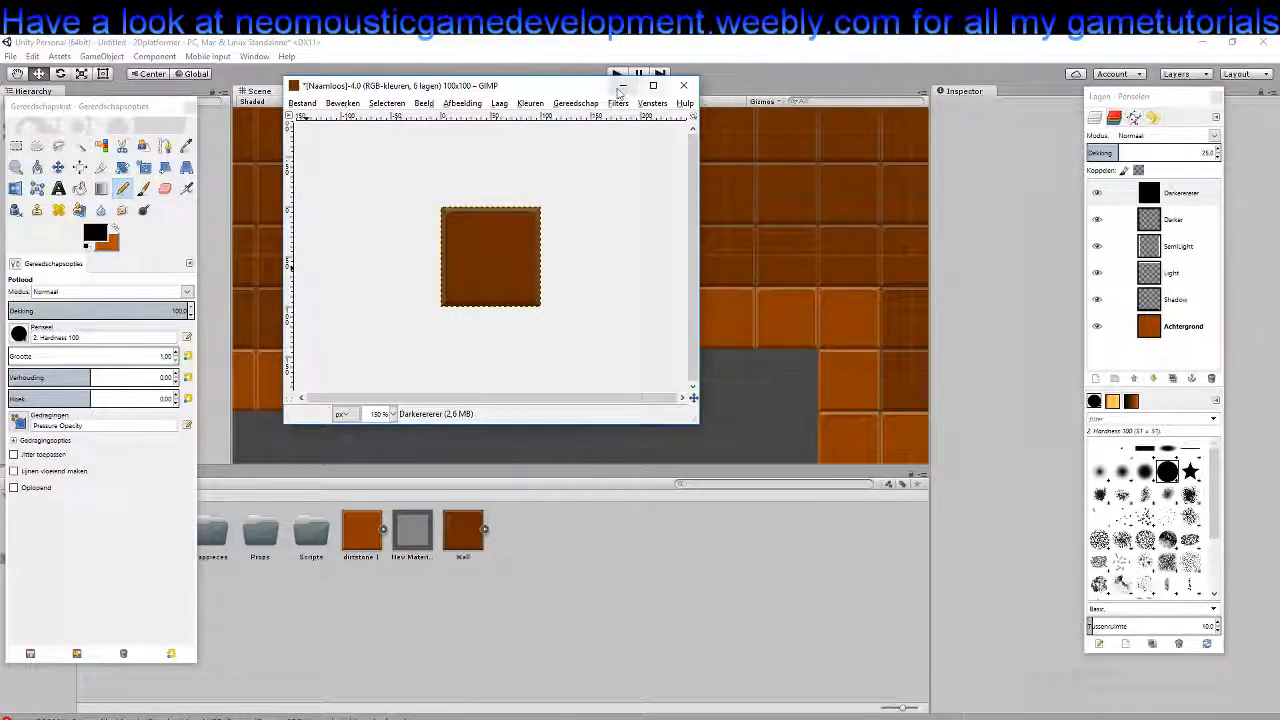
Clear the open windows off the desktop and import the Slope and steps images into the Unity project's Assets folder
{"action": "left_click", "coordinate": [621, 86]}
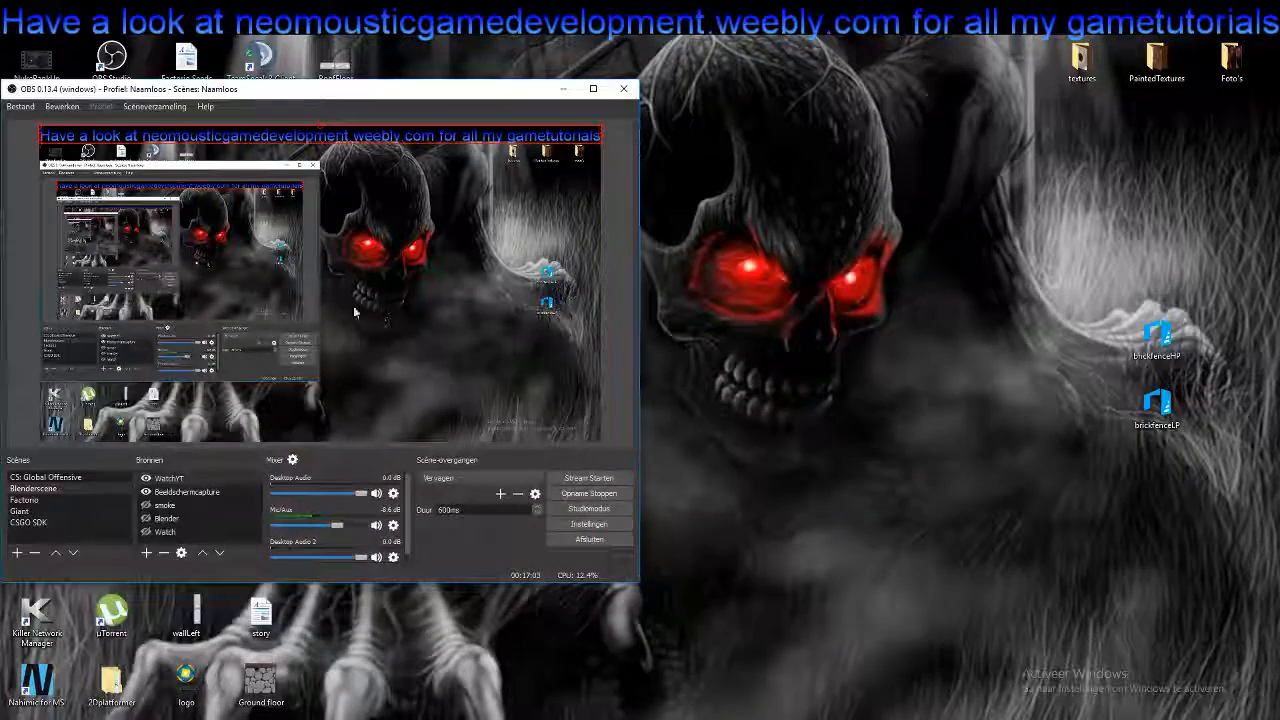
{"action": "left_click", "coordinate": [563, 88]}
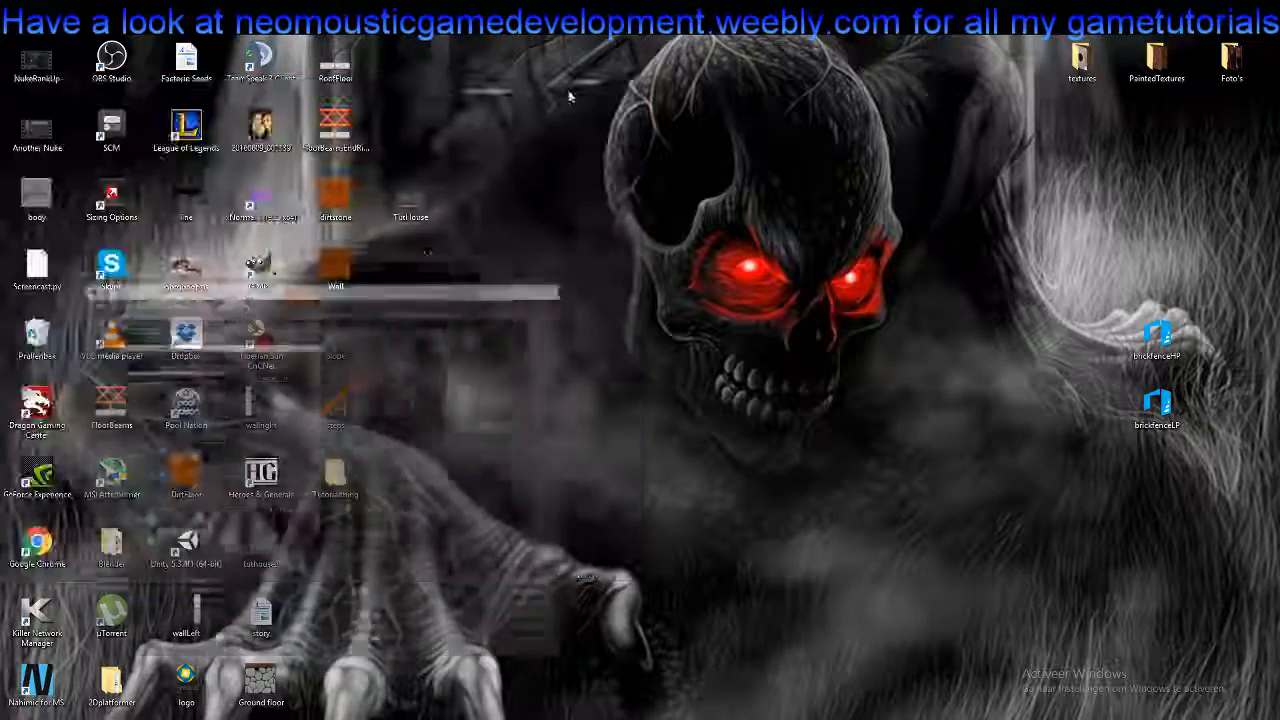
{"action": "left_click", "coordinate": [334, 343]}
{"action": "left_click", "coordinate": [334, 406], "text": "shift"}
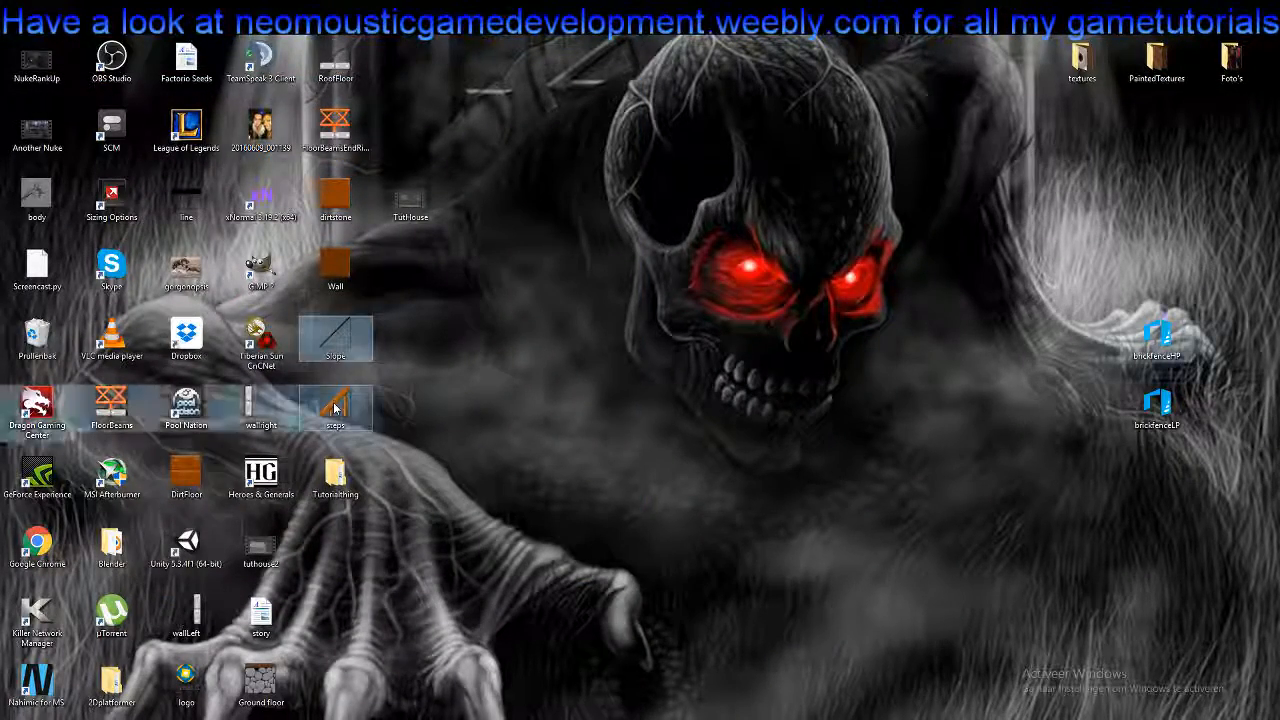
{"action": "left_click", "coordinate": [343, 336]}
{"action": "left_click_drag", "start_coordinate": [343, 336], "coordinate": [520, 558]}
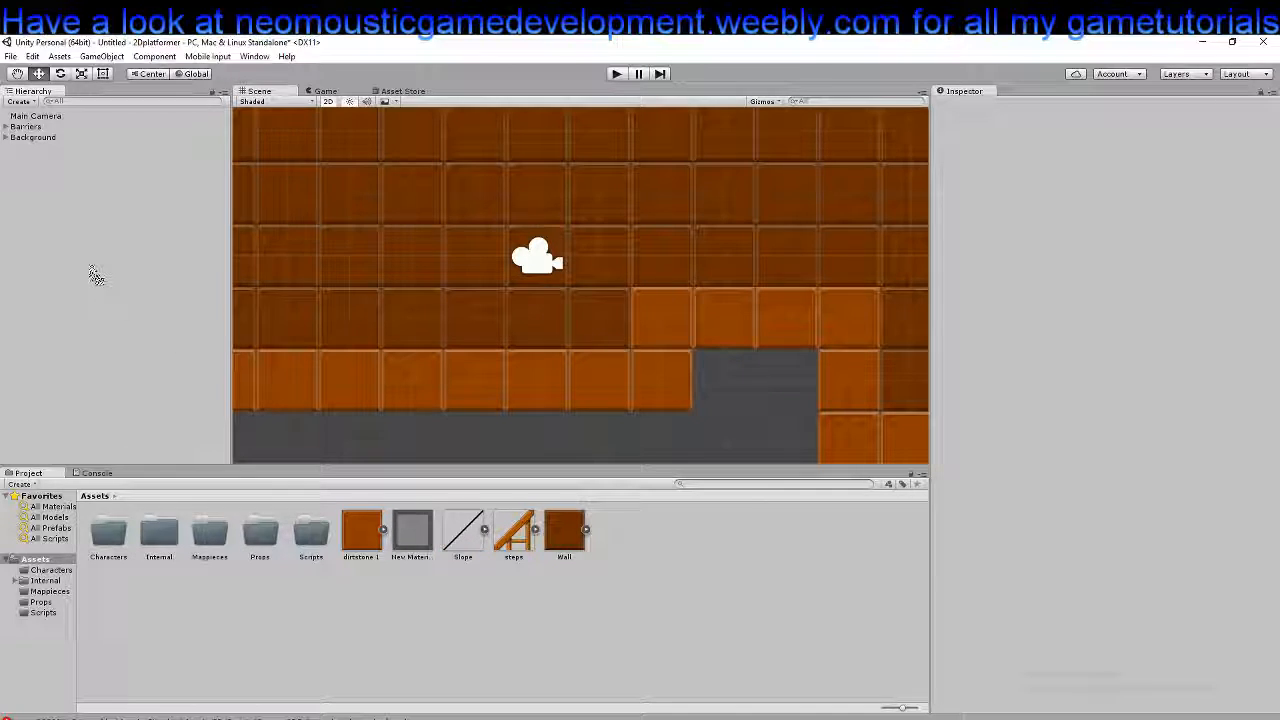
Add the Slope and steps sprites from Assets to the scene hierarchy
{"action": "left_click_drag", "start_coordinate": [95, 277], "coordinate": [94, 277]}
{"action": "left_click_drag", "start_coordinate": [520, 535], "coordinate": [33, 165]}
{"action": "left_click_drag", "start_coordinate": [378, 295], "coordinate": [478, 330]}
{"action": "scroll", "coordinate": [612, 330], "scroll_direction": "up", "scroll_amount": 1}
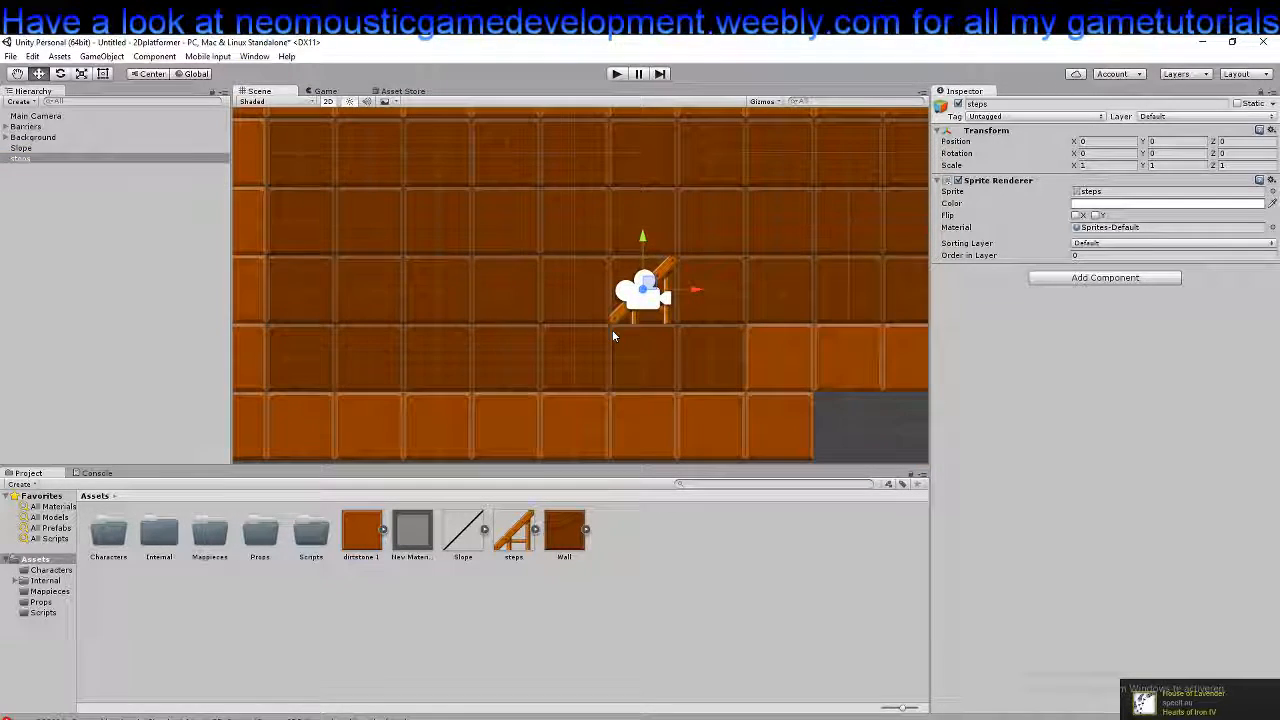
{"action": "scroll", "coordinate": [612, 330], "scroll_direction": "up", "scroll_amount": 1}
{"action": "left_click_drag", "start_coordinate": [727, 324], "coordinate": [680, 348]}
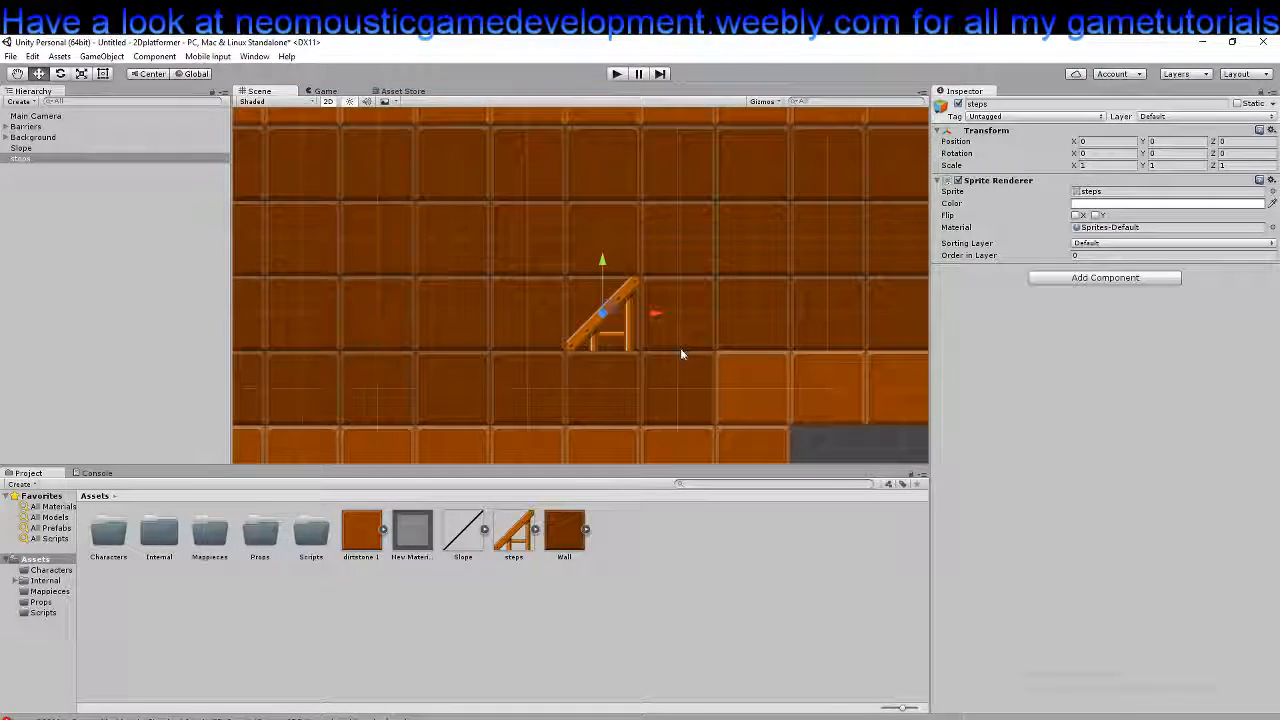
Move the Slope sprite to position X 1, Y -1, against the raised floor block
{"action": "left_click", "coordinate": [22, 148]}
{"action": "left_click_drag", "start_coordinate": [610, 315], "coordinate": [686, 389]}
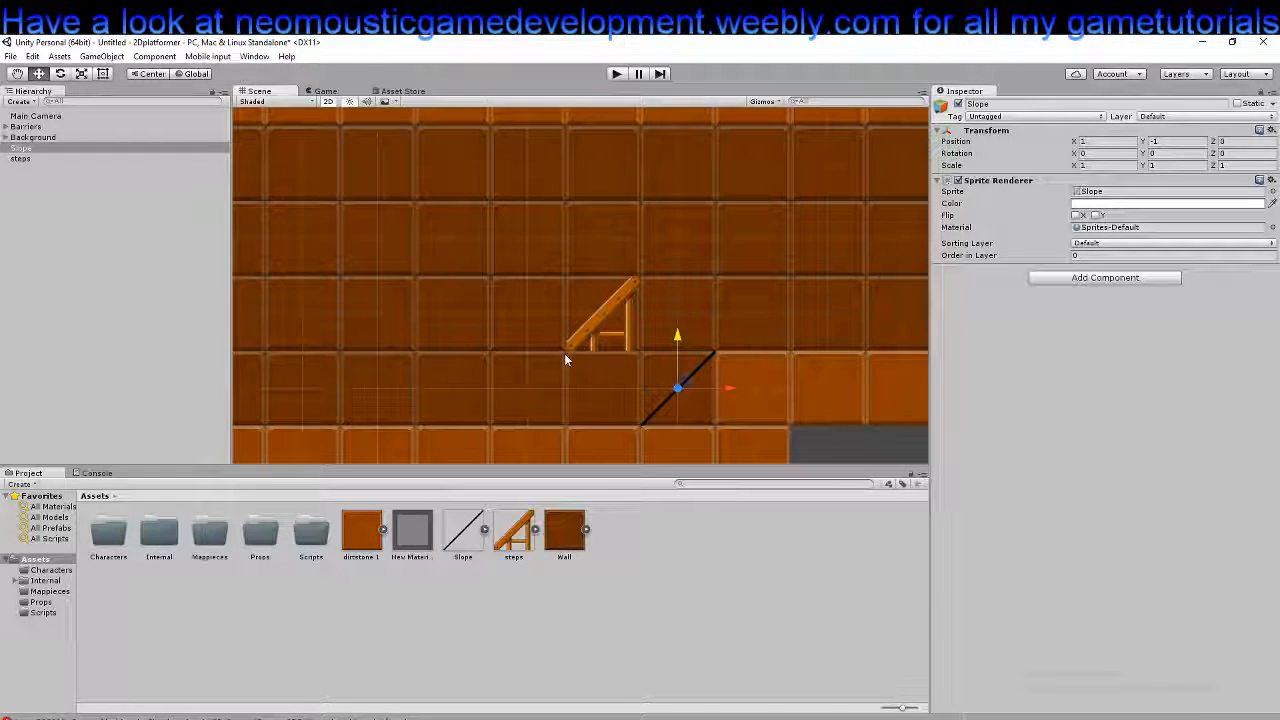
{"action": "left_click", "coordinate": [1191, 117]}
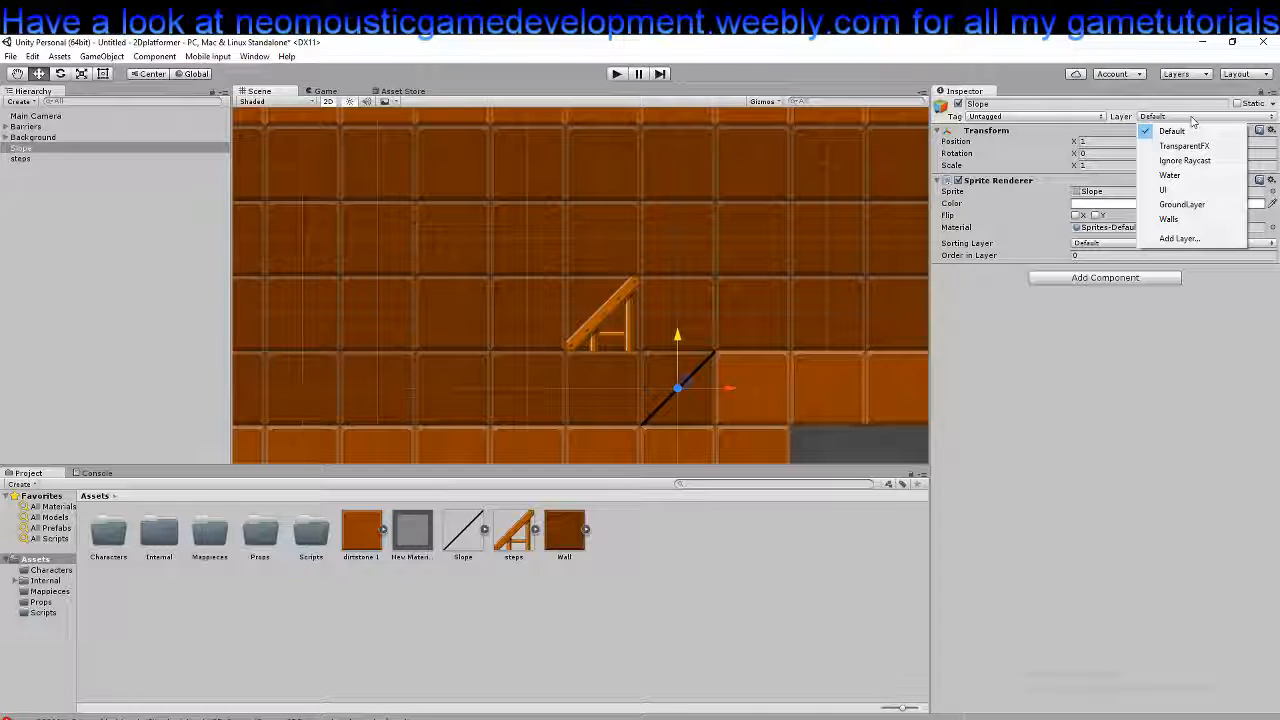
{"action": "left_click", "coordinate": [1033, 213]}
{"action": "left_click", "coordinate": [35, 147]}
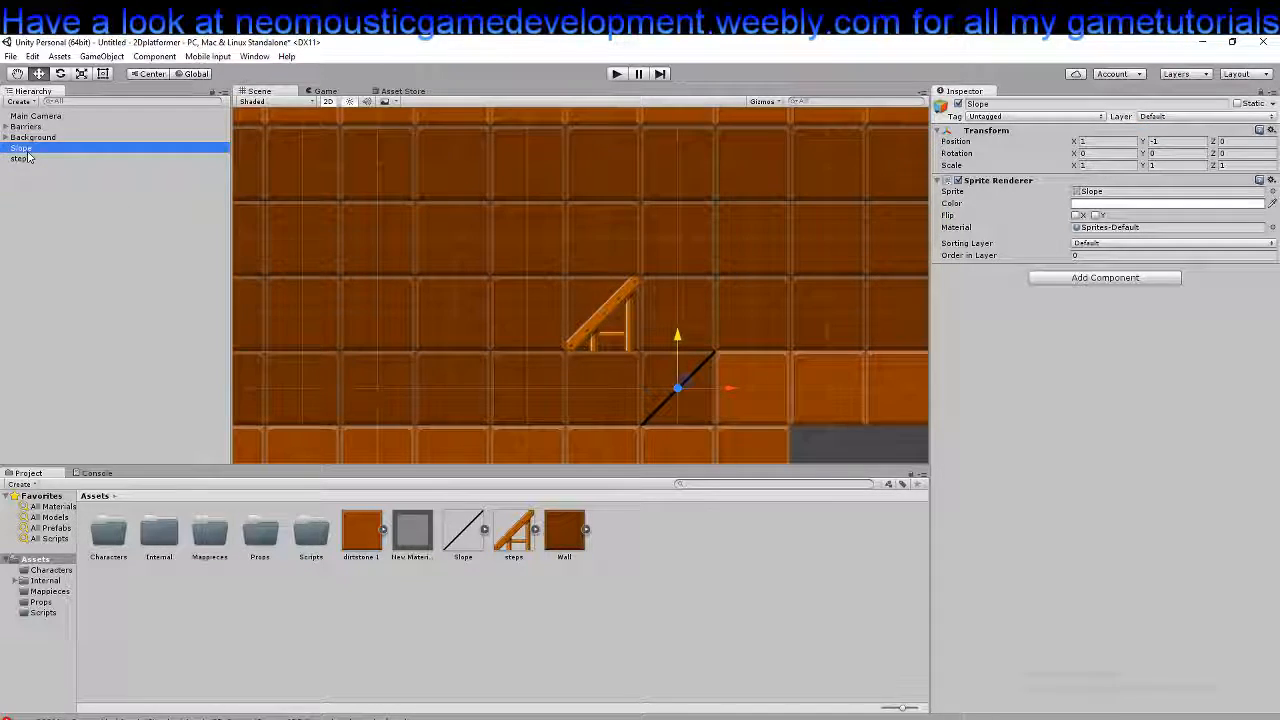
{"action": "left_click", "coordinate": [1117, 244]}
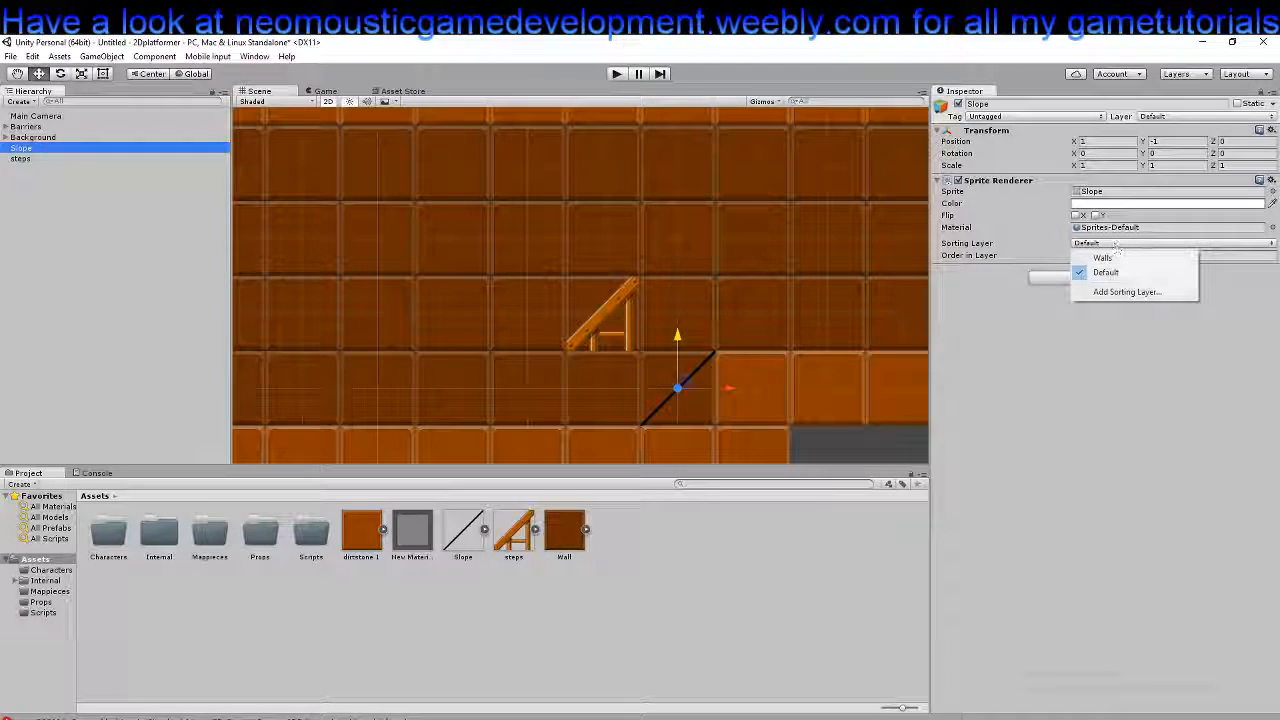
{"action": "left_click", "coordinate": [1194, 396]}
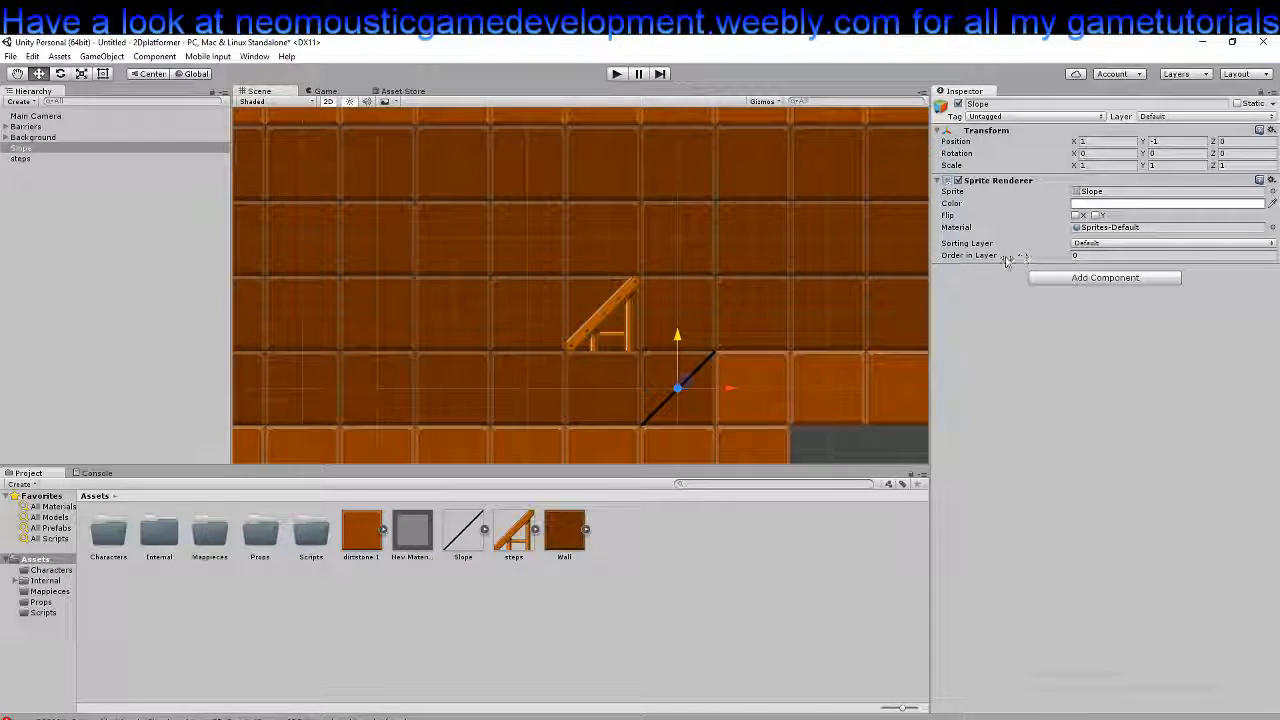
Move the steps sprite to position X 1, Y -1 so it overlaps the Slope sprite
{"action": "left_click", "coordinate": [590, 335]}
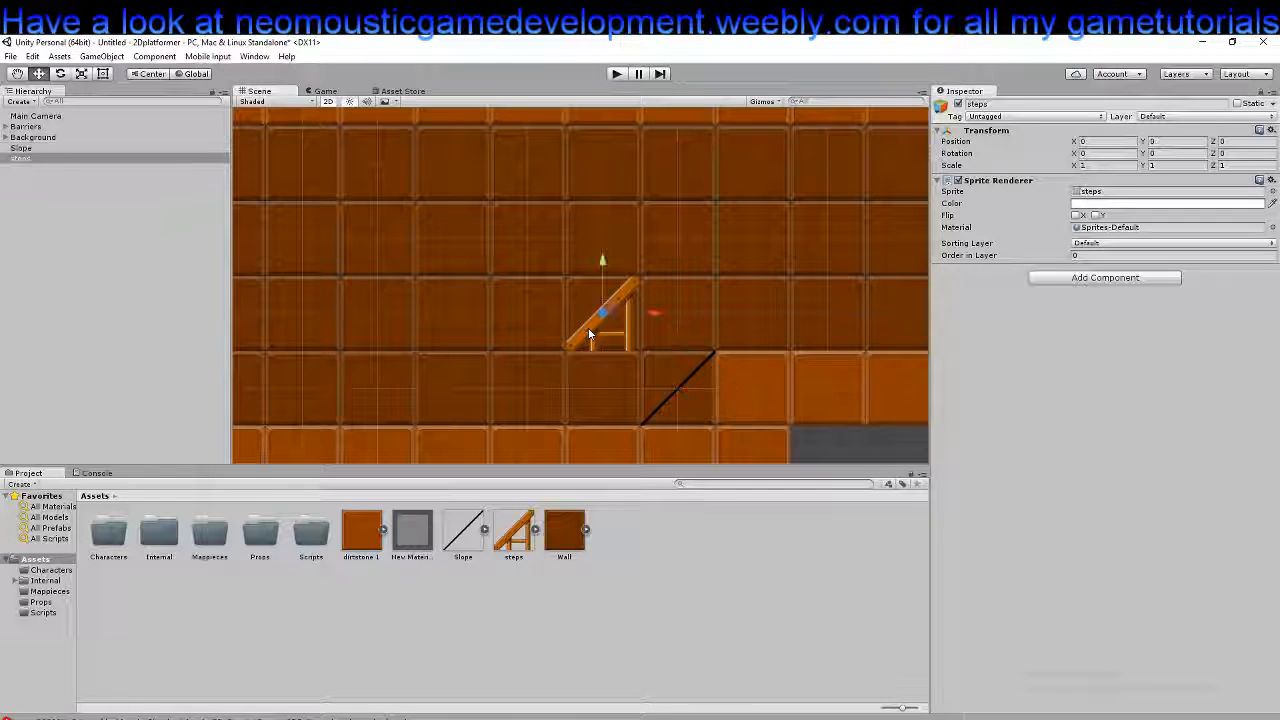
{"action": "left_click_drag", "start_coordinate": [653, 318], "coordinate": [728, 311]}
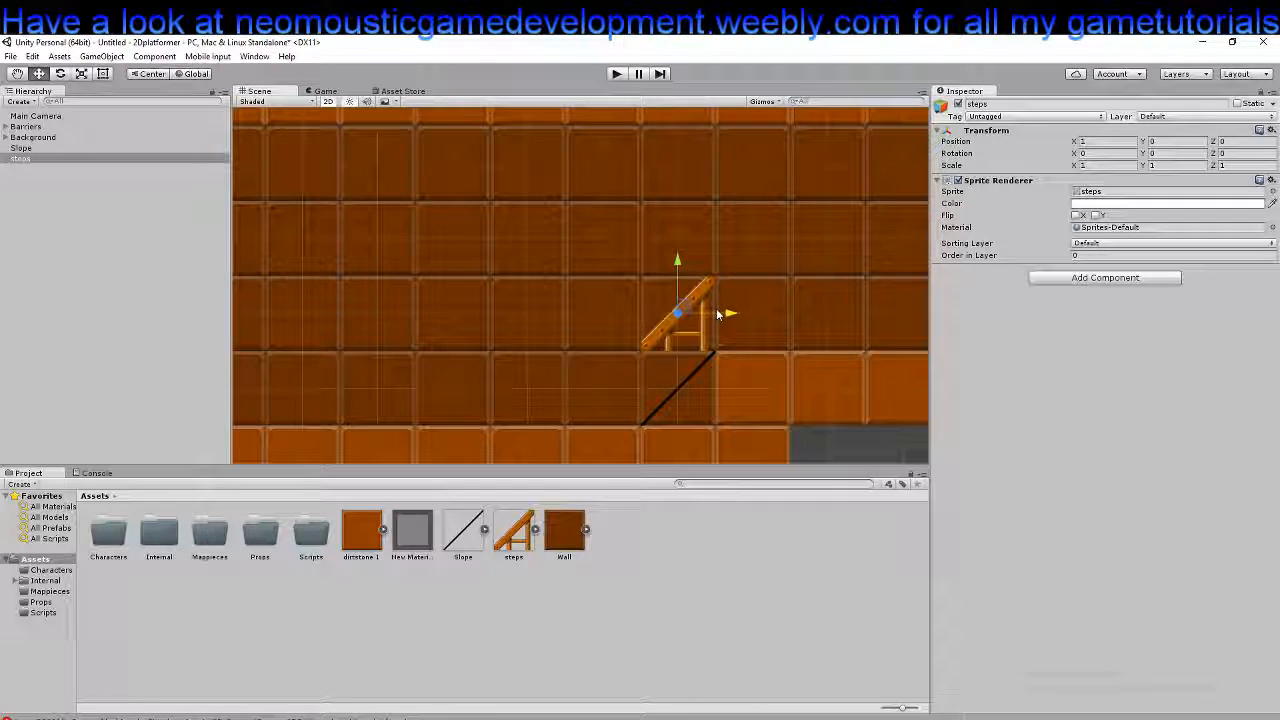
{"action": "left_click_drag", "start_coordinate": [678, 258], "coordinate": [683, 321]}
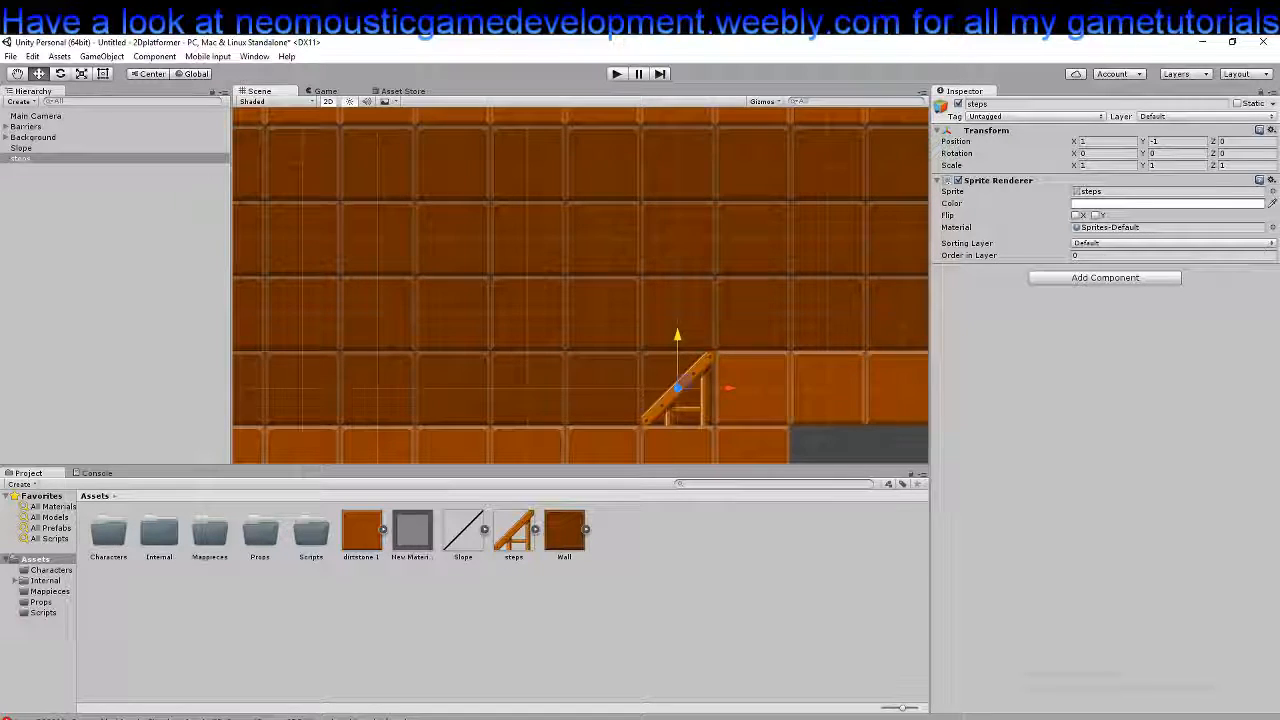
Set the steps sprite's Order in Layer to 1
{"action": "left_click", "coordinate": [1115, 256]}
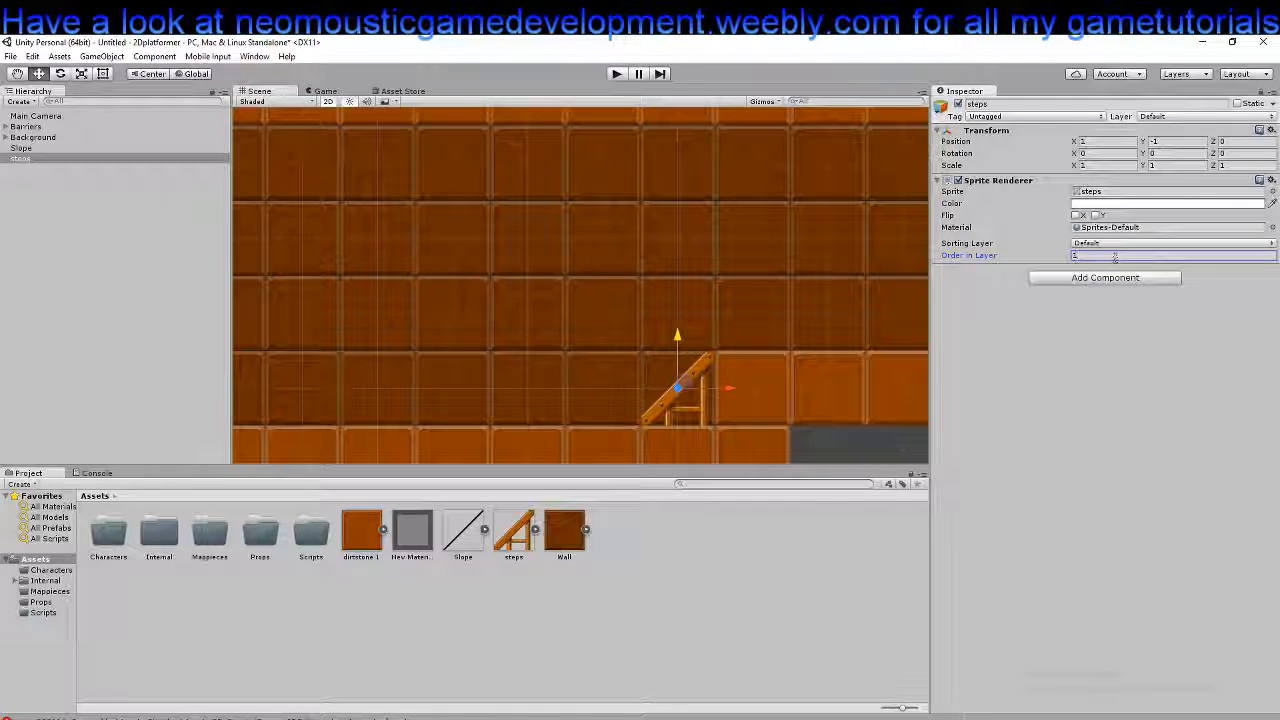
{"action": "left_click_drag", "start_coordinate": [715, 407], "coordinate": [714, 378]}
{"action": "scroll", "coordinate": [712, 373], "scroll_direction": "up", "scroll_amount": 3}
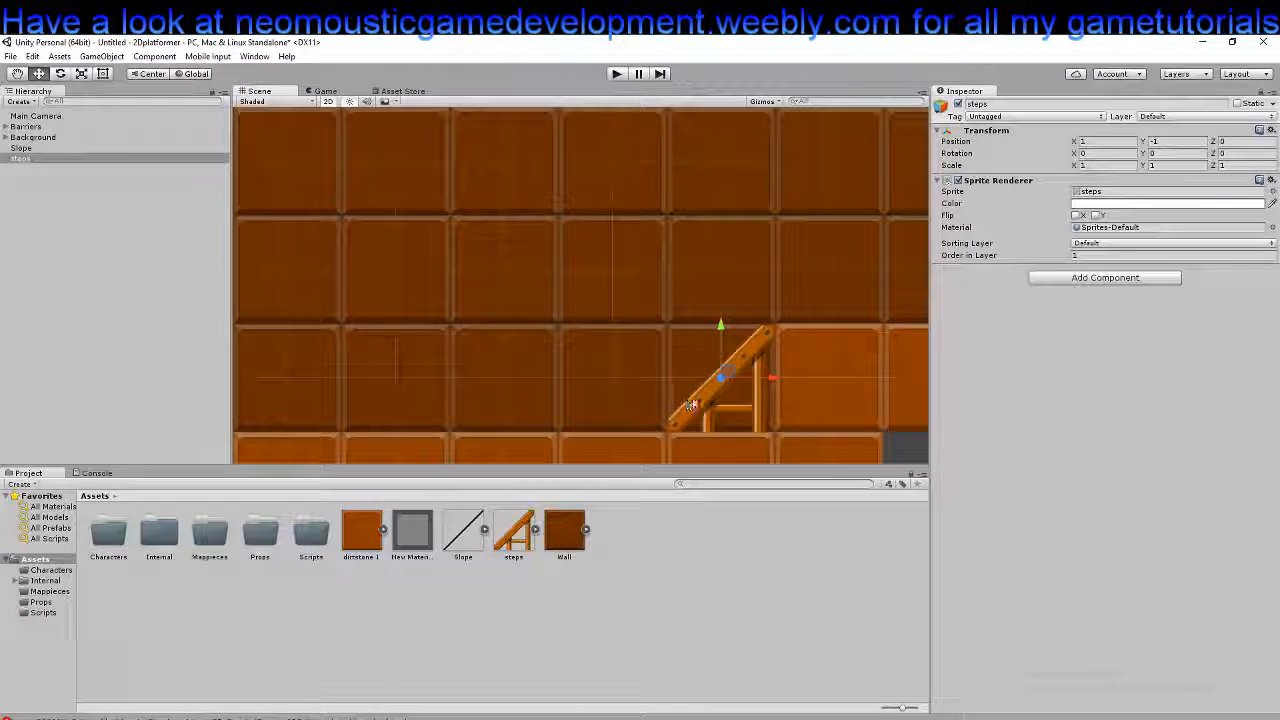
Add a new sorting layer named FrontProps after the Default layer
{"action": "left_click", "coordinate": [1093, 246]}
{"action": "left_click", "coordinate": [1128, 289]}
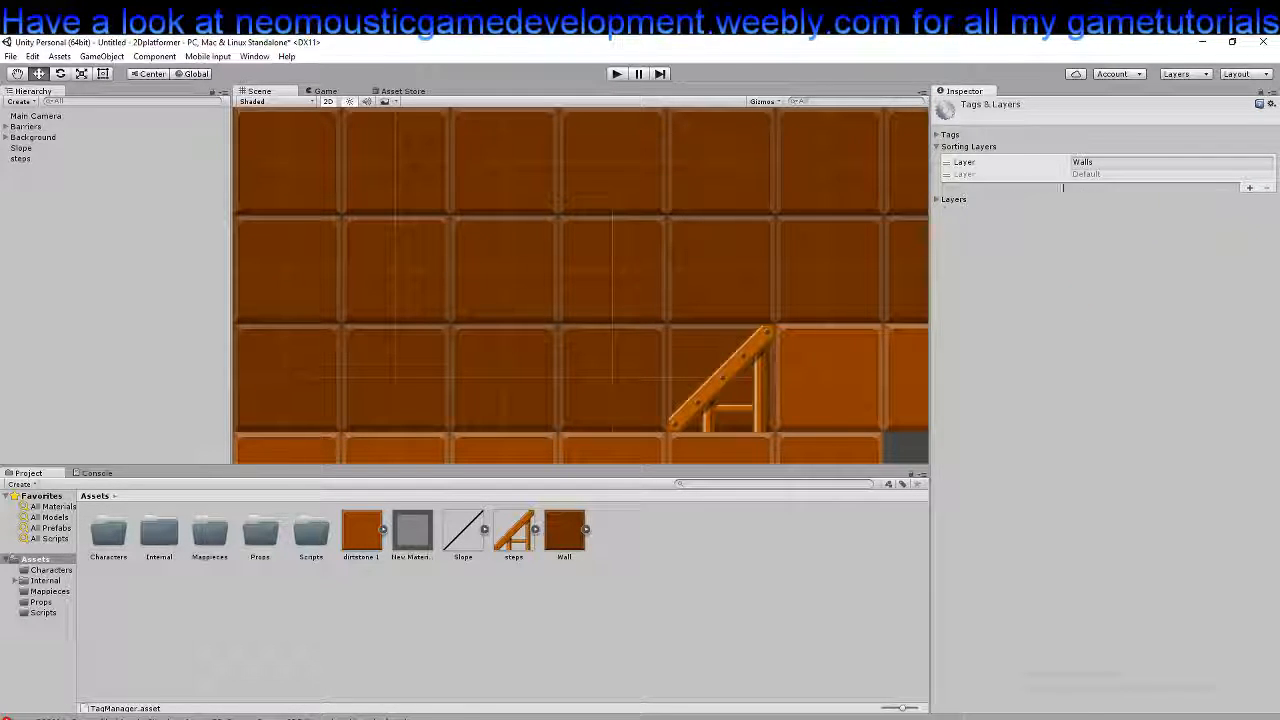
{"action": "left_click", "coordinate": [1249, 187]}
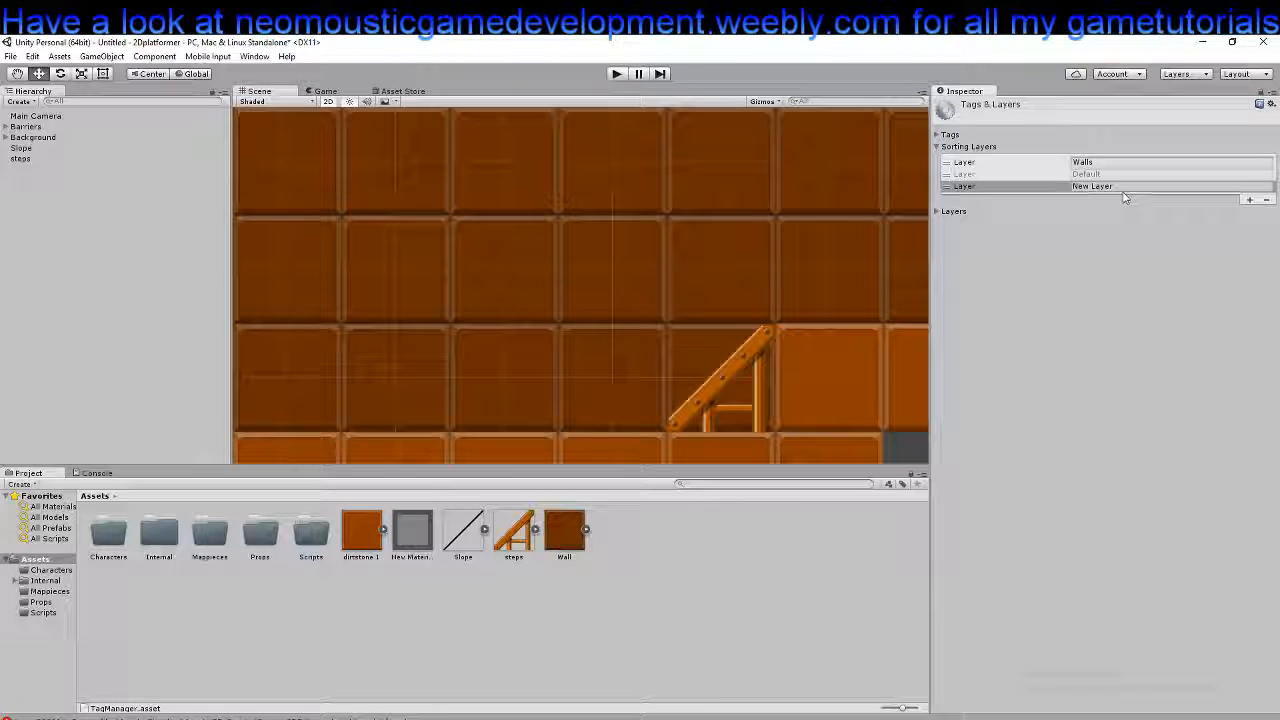
{"action": "left_click", "coordinate": [1123, 187]}
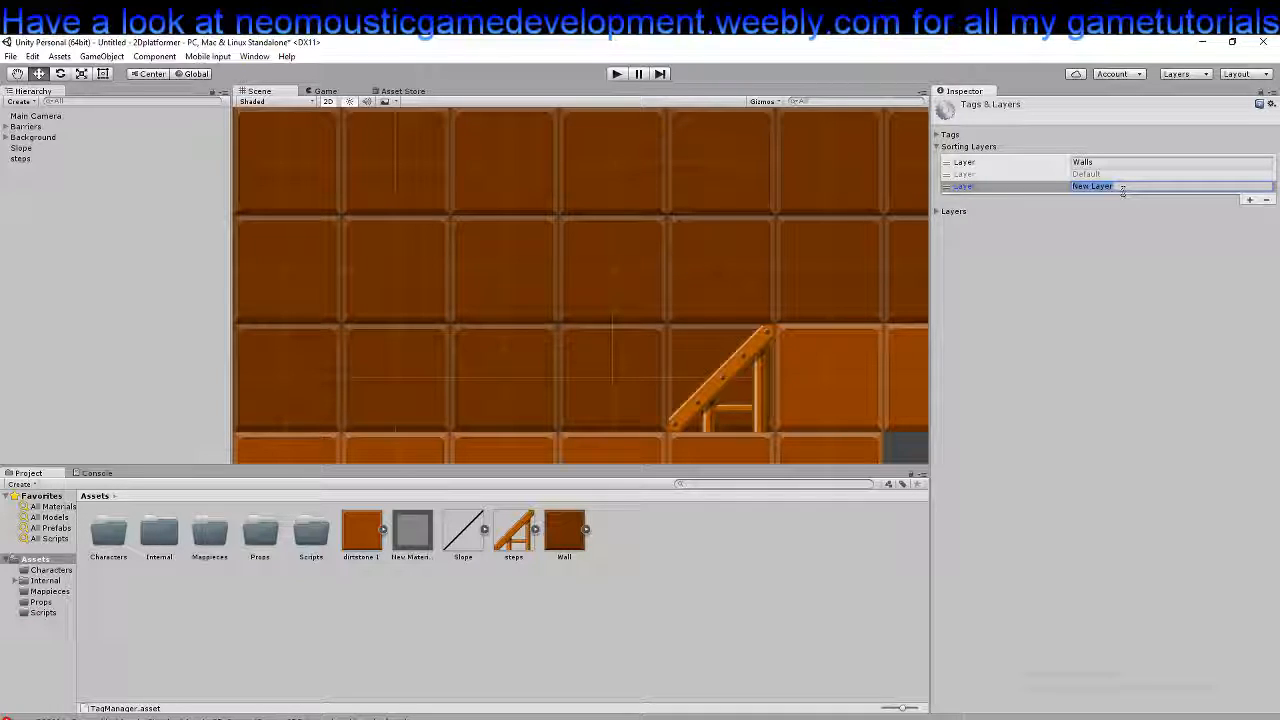
{"action": "type", "text": "FrontProps"}
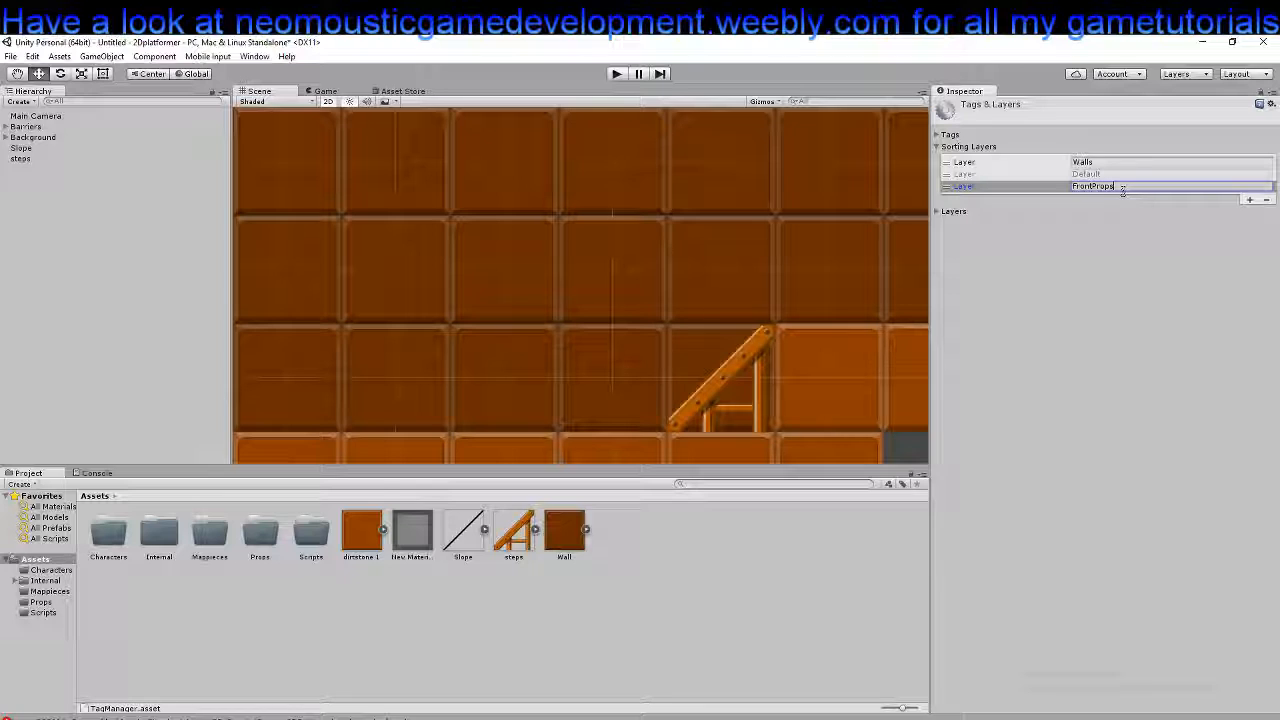
{"action": "key", "text": "Return"}
{"action": "left_click", "coordinate": [937, 147]}
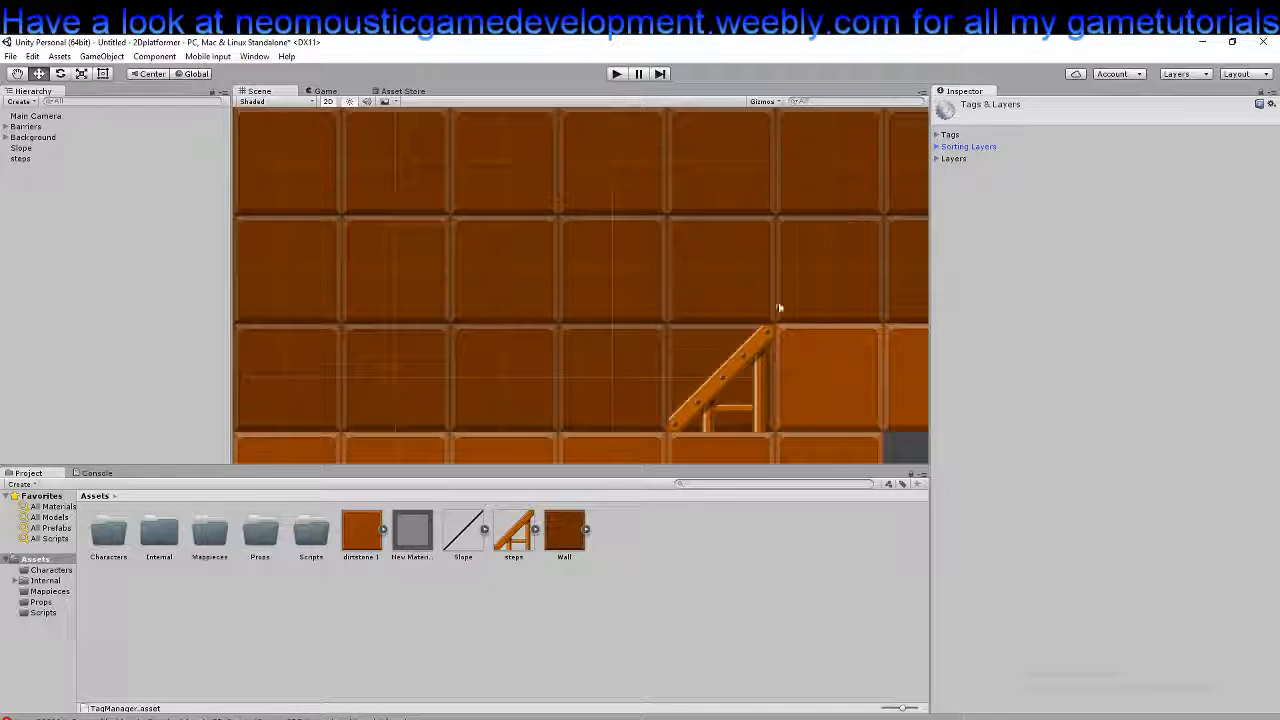
Assign the steps sprite to the FrontProps sorting layer and set its Order in Layer to 0
{"action": "left_click", "coordinate": [746, 355]}
{"action": "left_click", "coordinate": [1160, 244]}
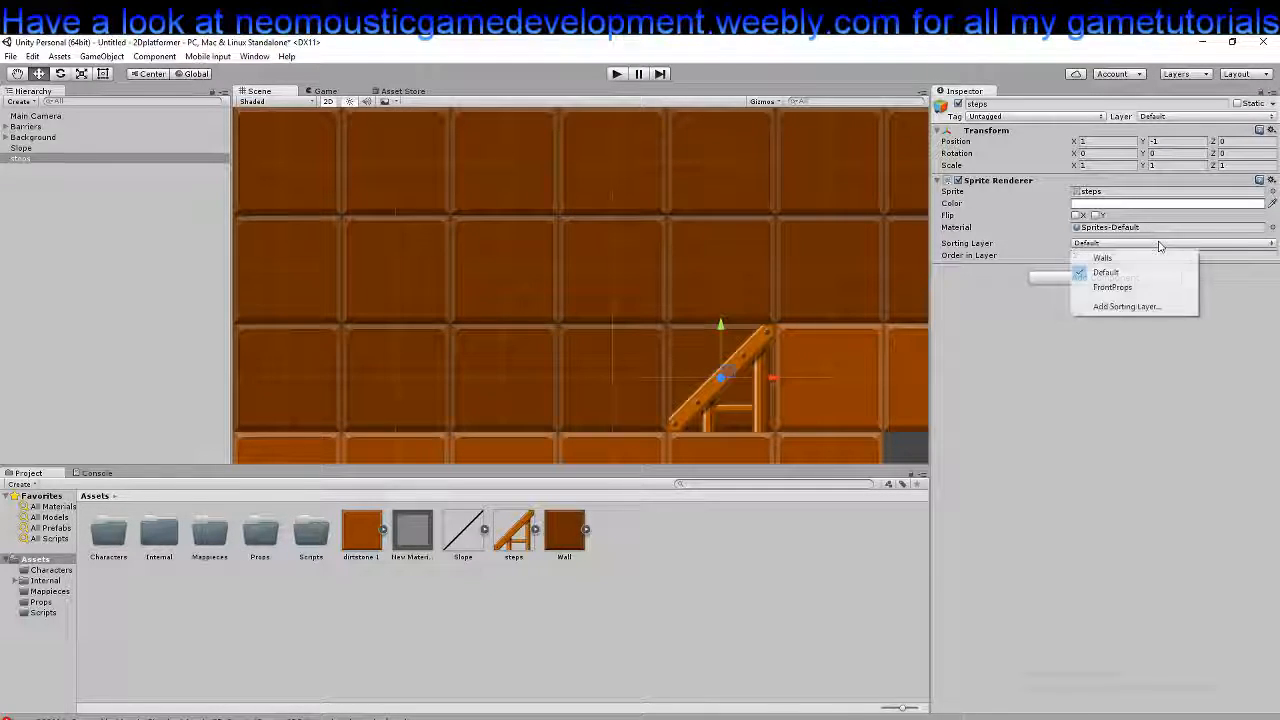
{"action": "left_click", "coordinate": [1118, 287]}
{"action": "left_click", "coordinate": [1084, 256]}
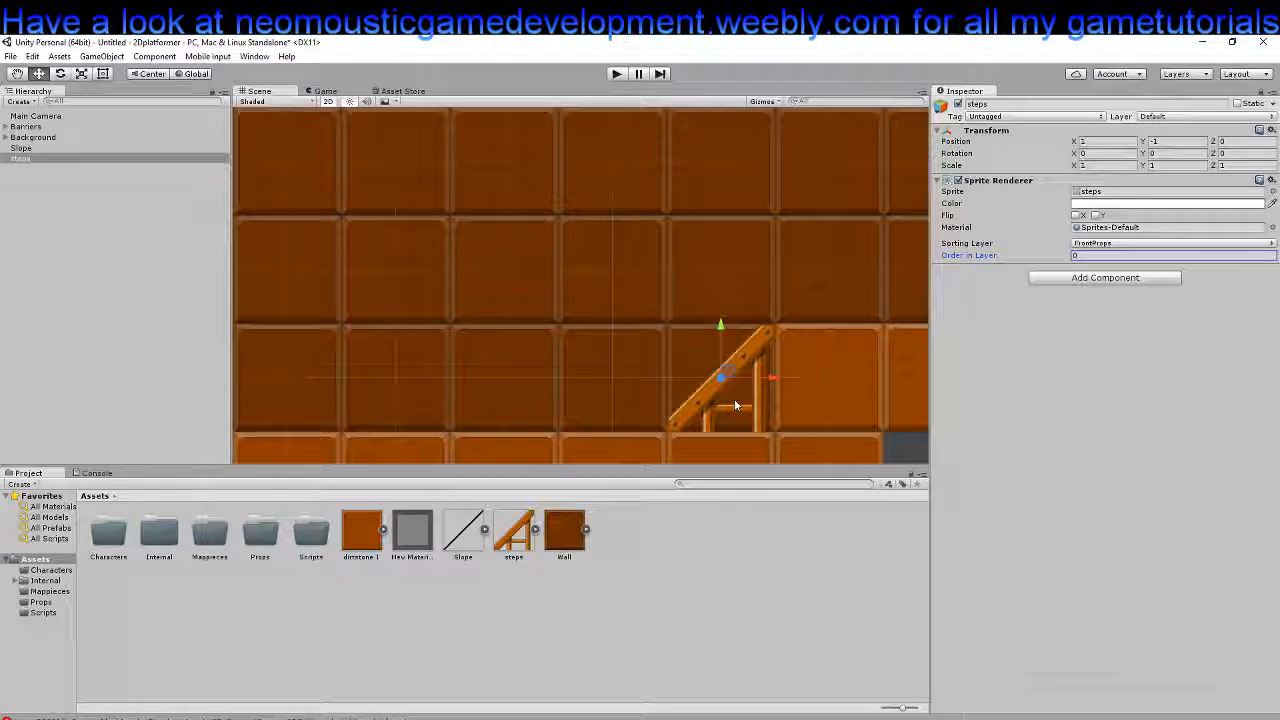
Check how the steps sprite looks in the level in the Game view, and return to the Scene view
{"action": "scroll", "coordinate": [734, 399], "scroll_direction": "down", "scroll_amount": 2}
{"action": "left_click", "coordinate": [325, 91]}
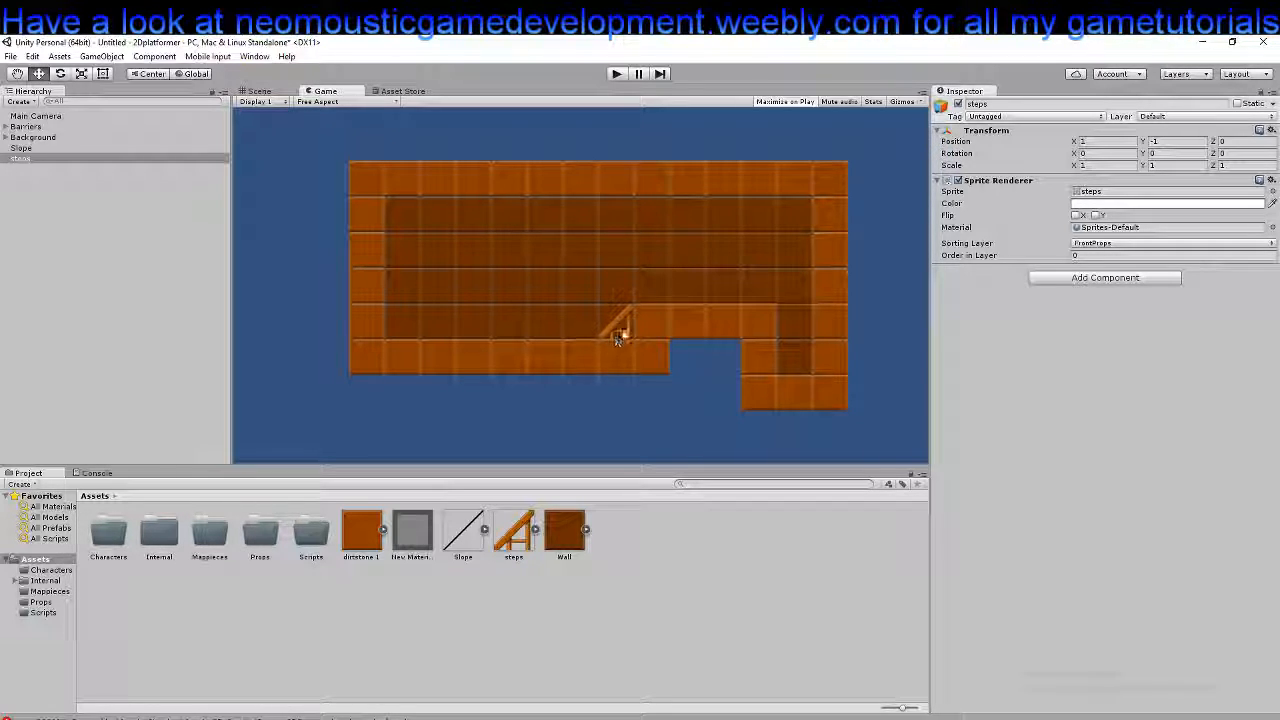
{"action": "left_click", "coordinate": [259, 91]}
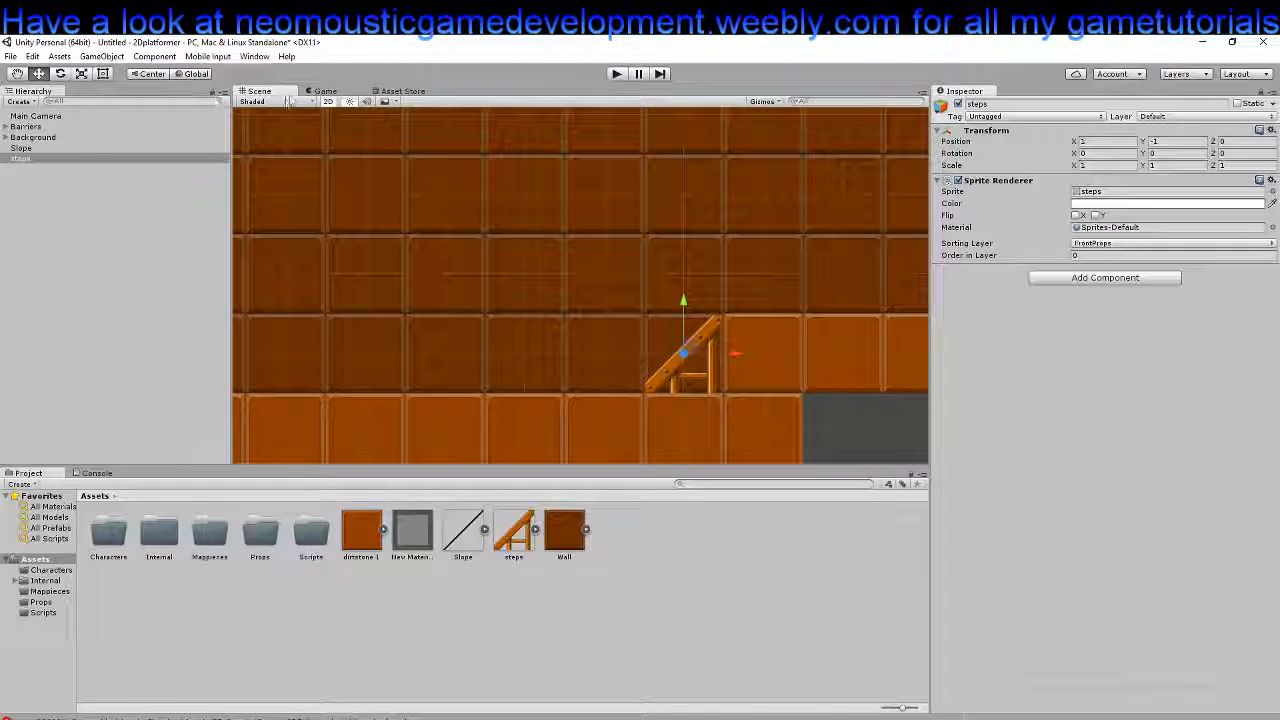
Set the Main Camera's orthographic size to 3 while previewing the level in the Game view
{"action": "left_click", "coordinate": [35, 116]}
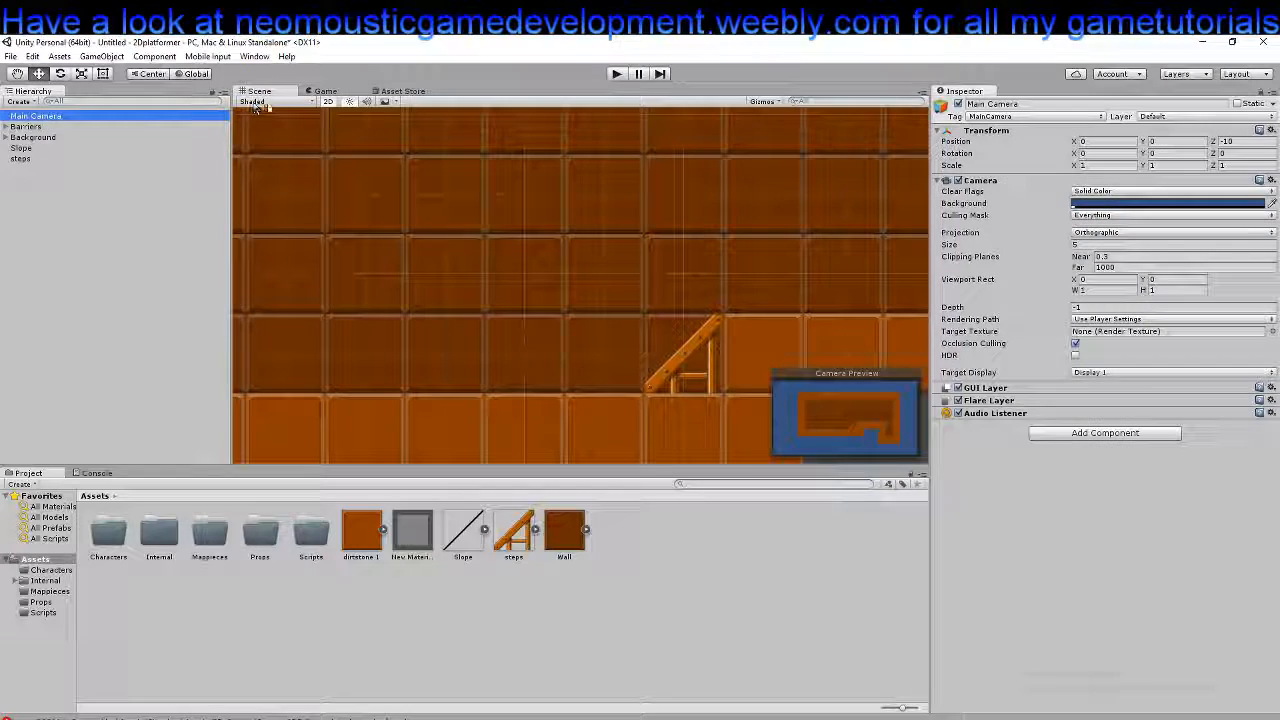
{"action": "left_click", "coordinate": [323, 91]}
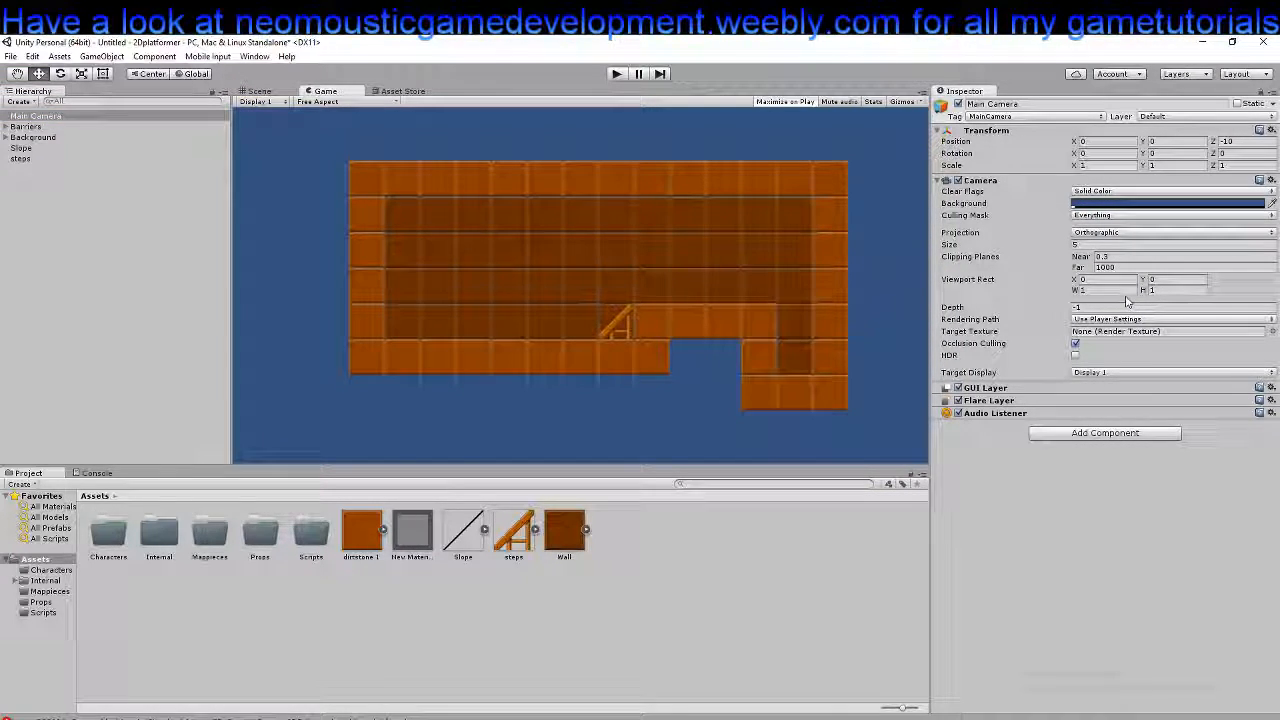
{"action": "left_click", "coordinate": [1109, 245]}
{"action": "type", "text": "10"}
{"action": "key", "text": "BackSpace"}
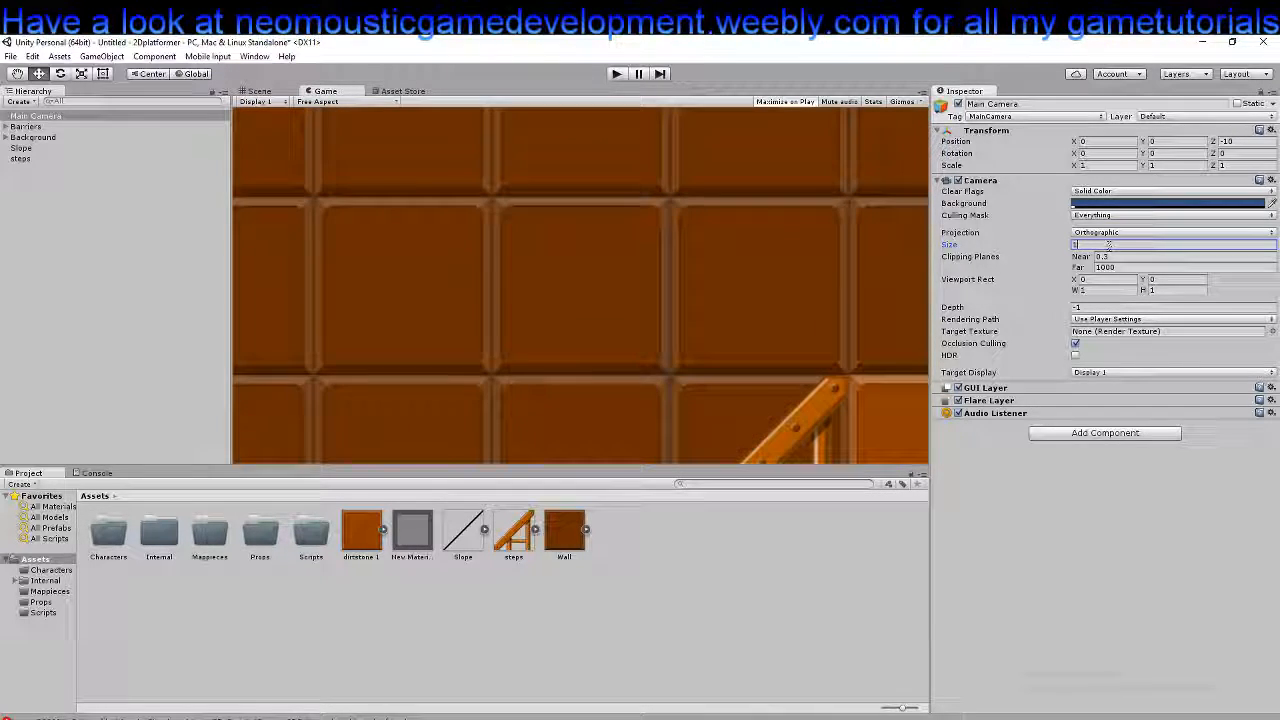
{"action": "key", "text": "BackSpace"}
{"action": "type", "text": "3"}
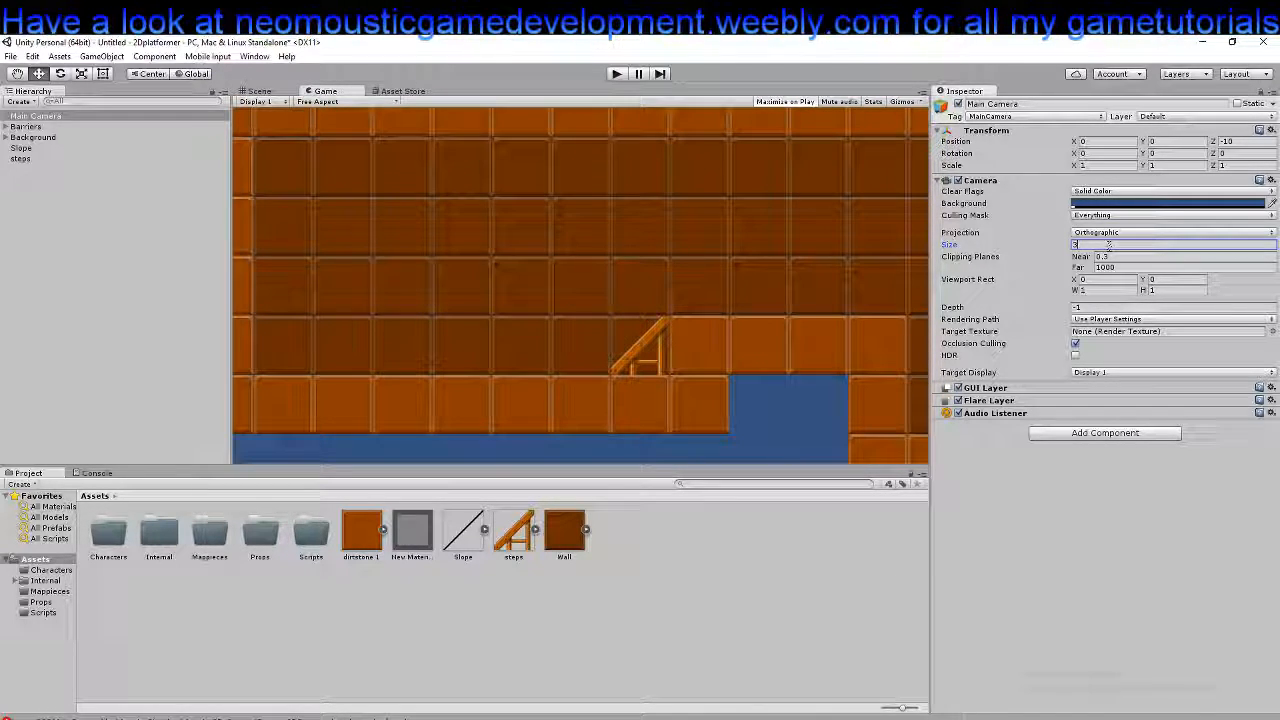
Create an empty game object in the scene and name it Stairs
{"action": "left_click", "coordinate": [1071, 508]}
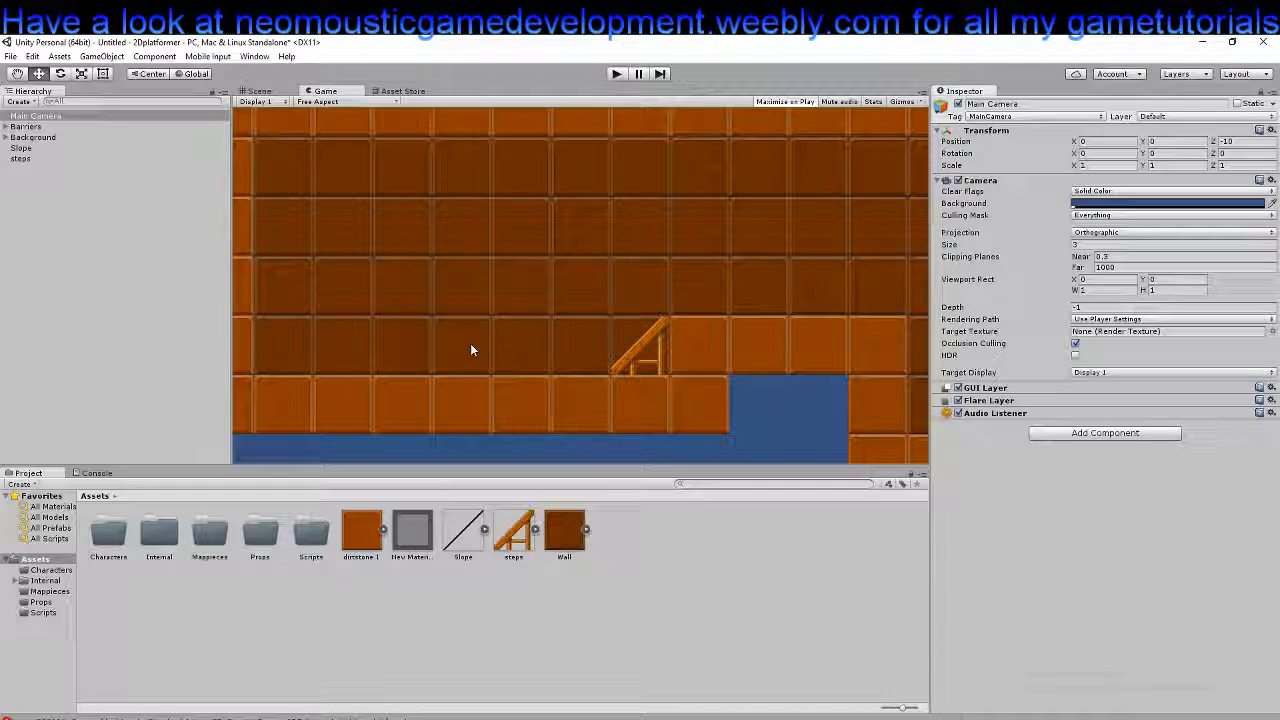
{"action": "right_click", "coordinate": [37, 212]}
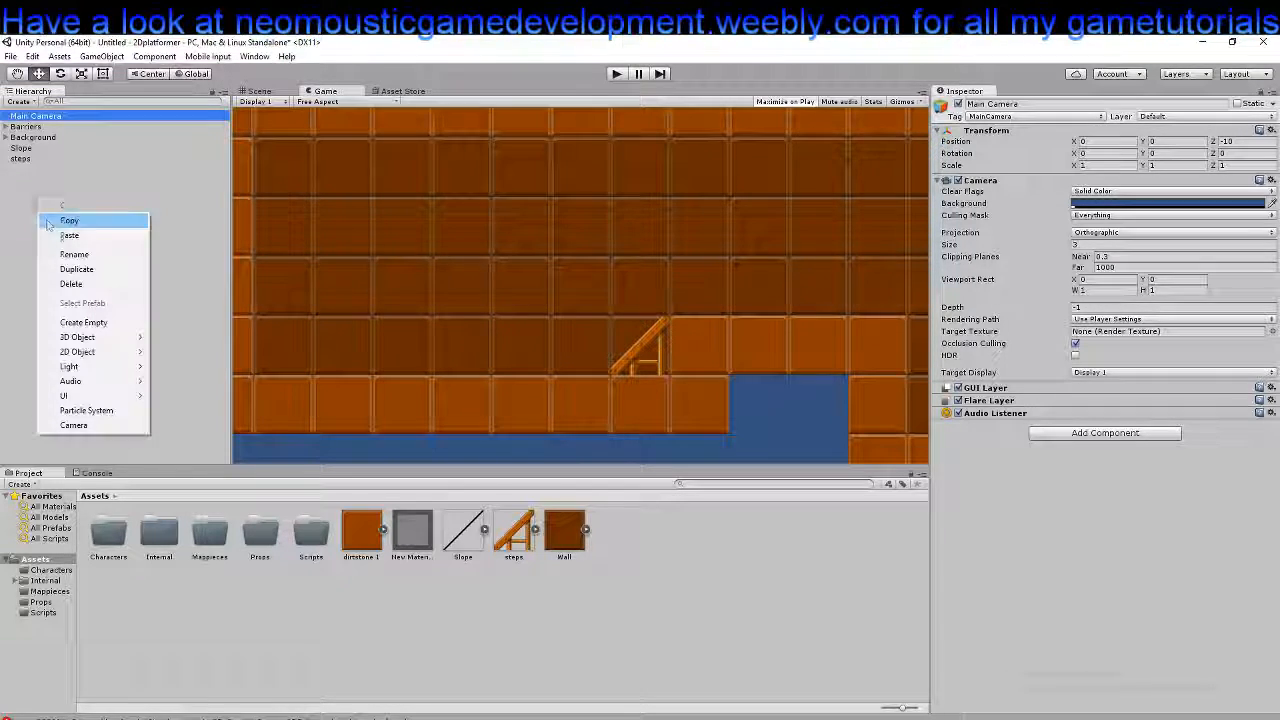
{"action": "left_click", "coordinate": [139, 318]}
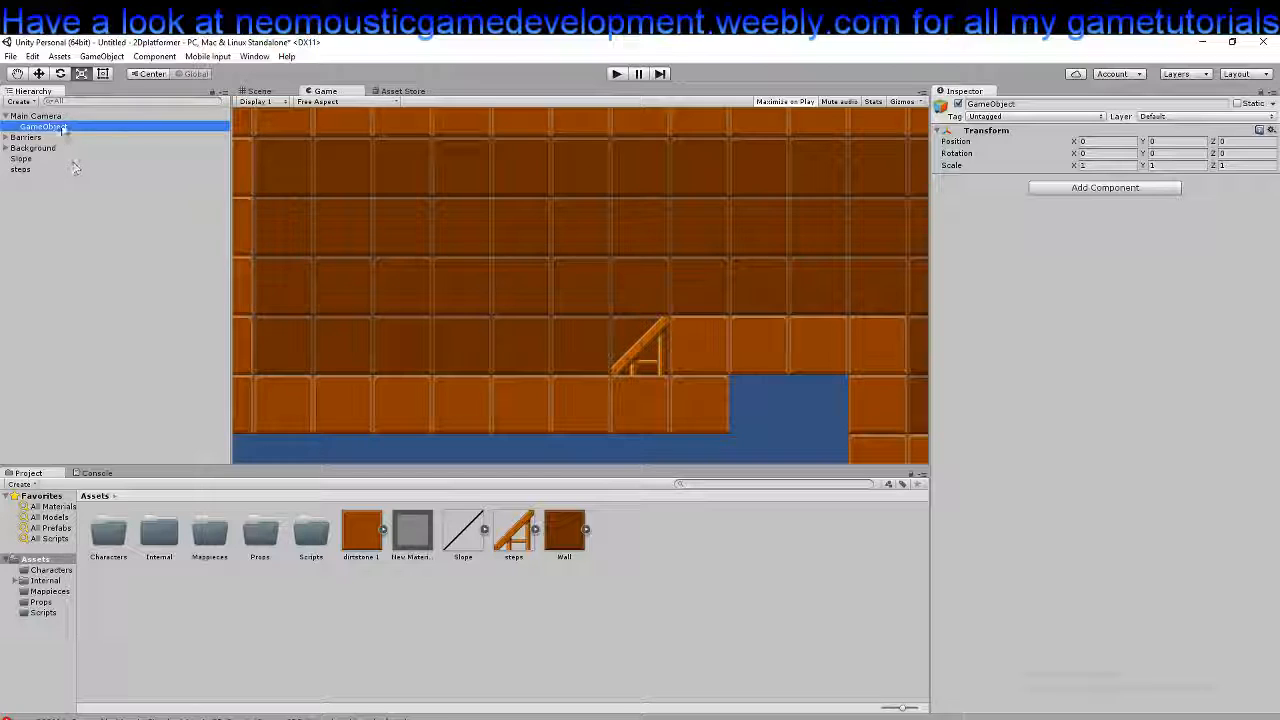
{"action": "left_click", "coordinate": [73, 168]}
{"action": "left_click", "coordinate": [60, 128]}
{"action": "left_click", "coordinate": [60, 129]}
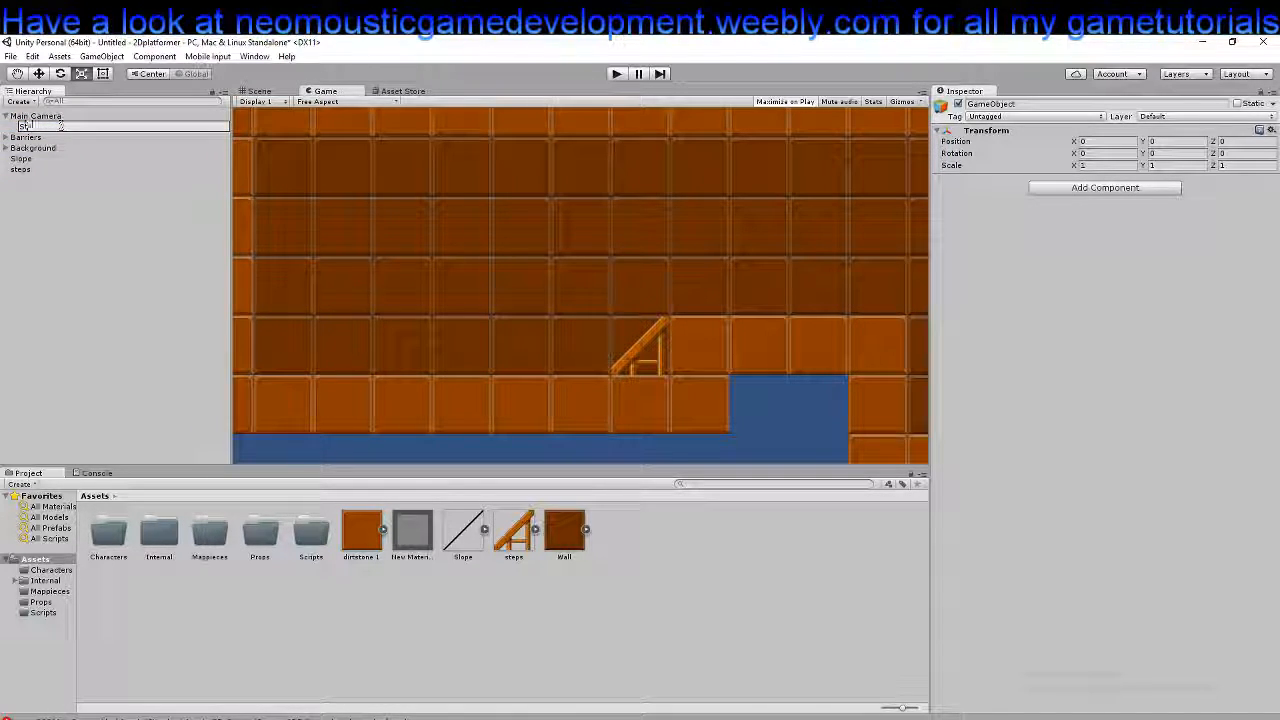
{"action": "type", "text": "airs"}
{"action": "key", "text": "Return"}
Make the Slope and steps objects children of Stairs, and move Stairs out of Main Camera to the root of the hierarchy
{"action": "left_click", "coordinate": [24, 171]}
{"action": "left_click", "coordinate": [25, 161], "text": "shift"}
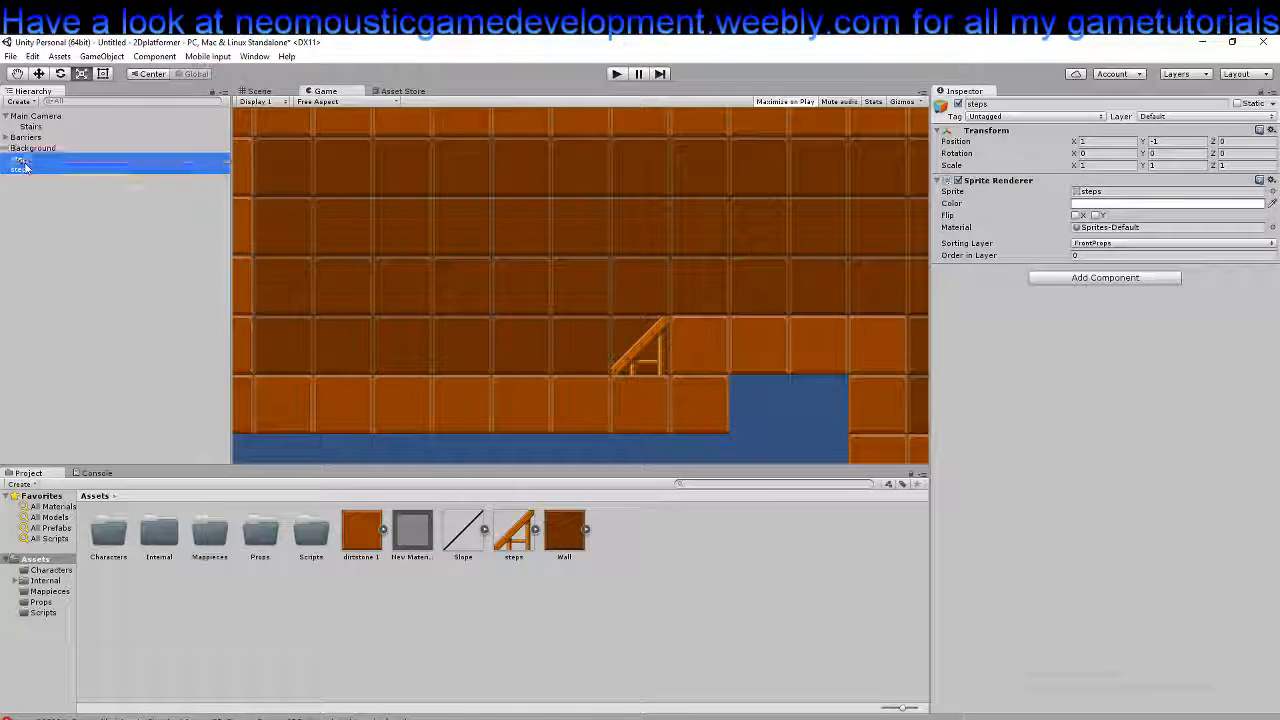
{"action": "left_click_drag", "start_coordinate": [25, 167], "coordinate": [38, 132]}
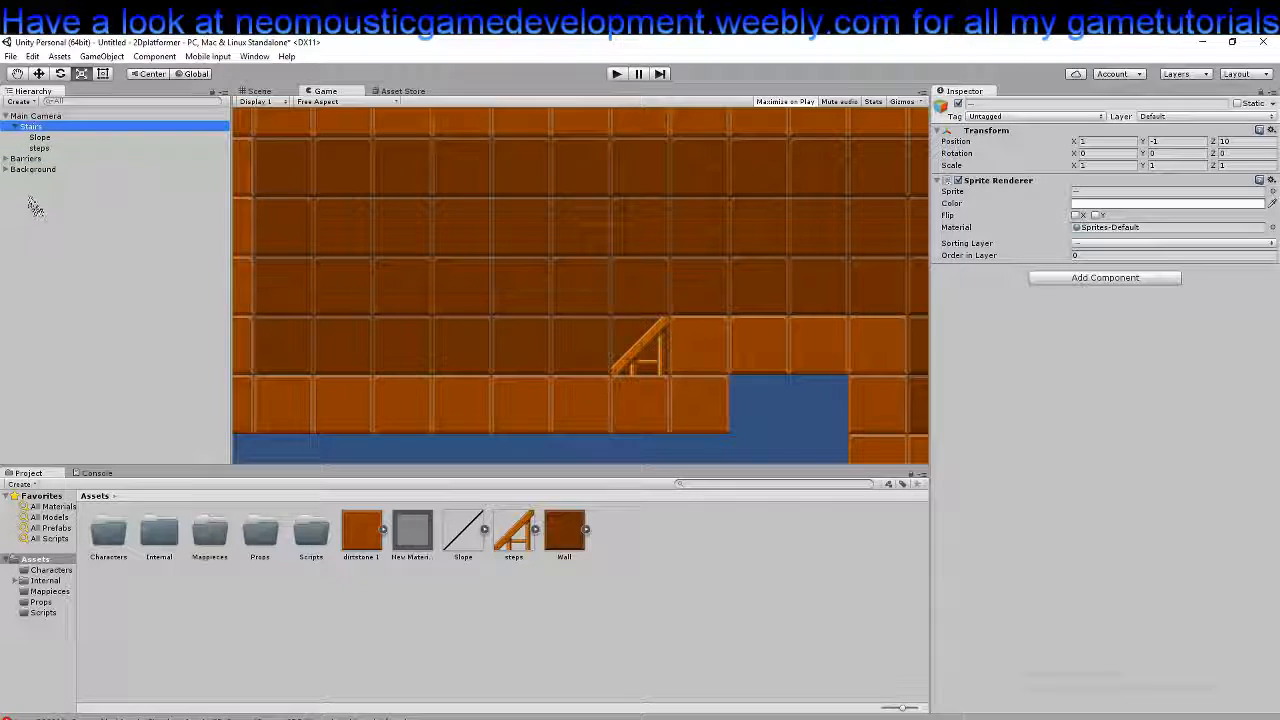
{"action": "left_click", "coordinate": [24, 149]}
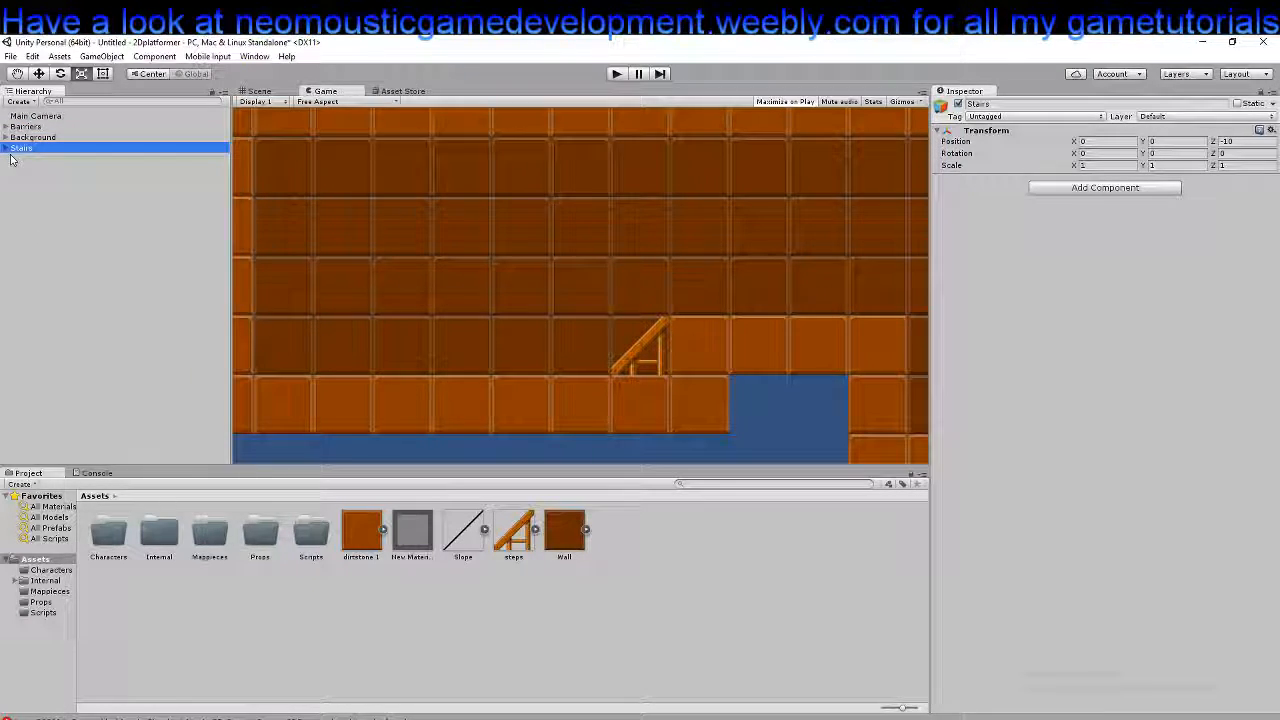
Create a new folder named Prefabs in the project's Assets folder
{"action": "right_click", "coordinate": [636, 571]}
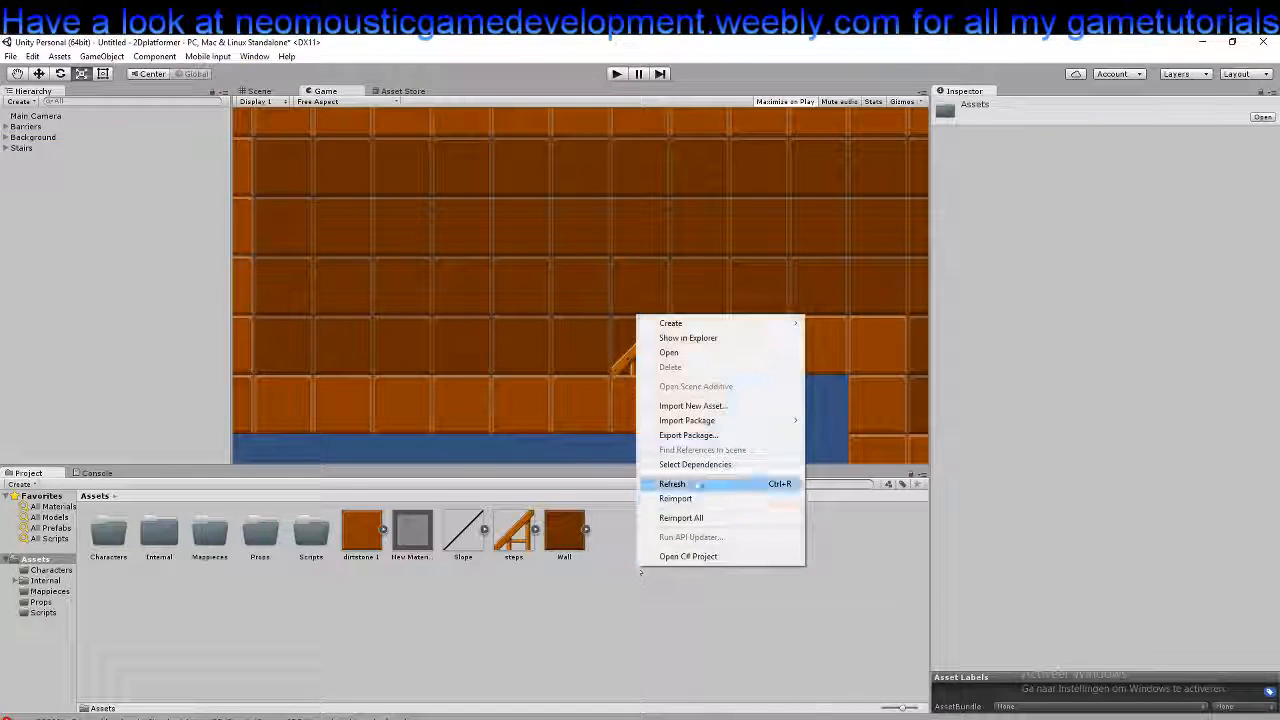
{"action": "mouse_move", "coordinate": [743, 326]}
{"action": "left_click", "coordinate": [852, 326]}
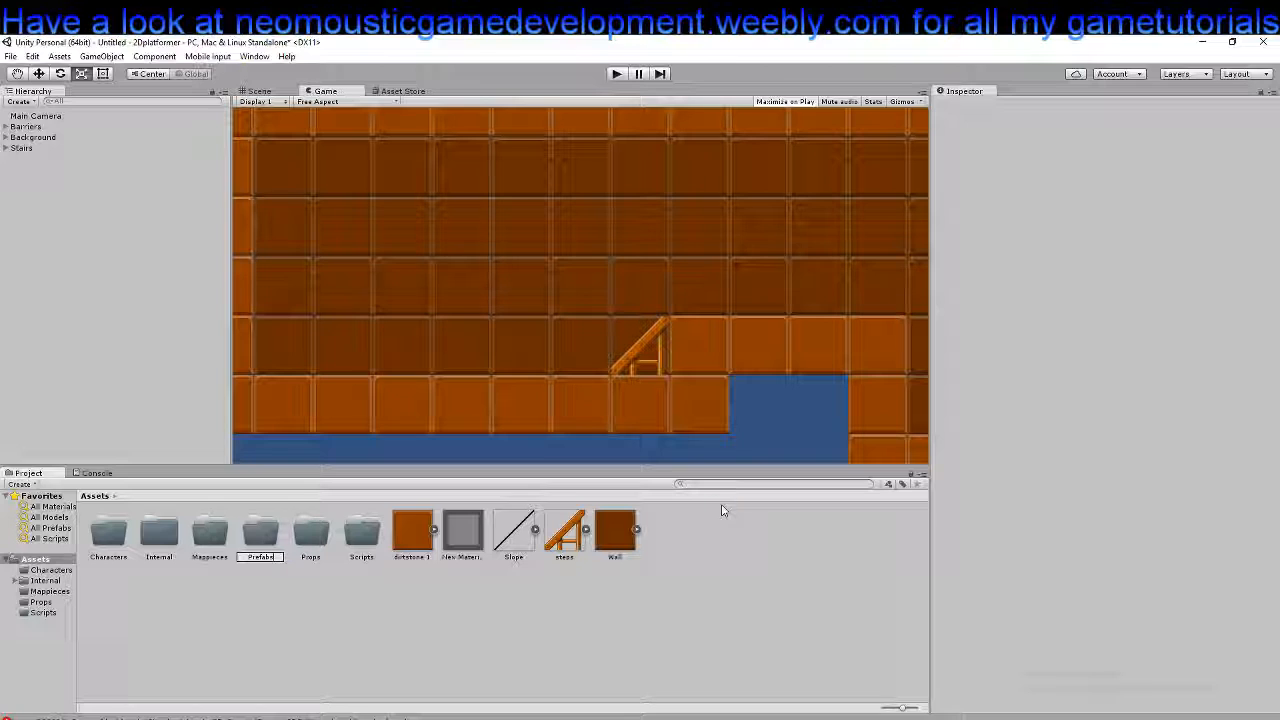
{"action": "key", "text": "Return"}
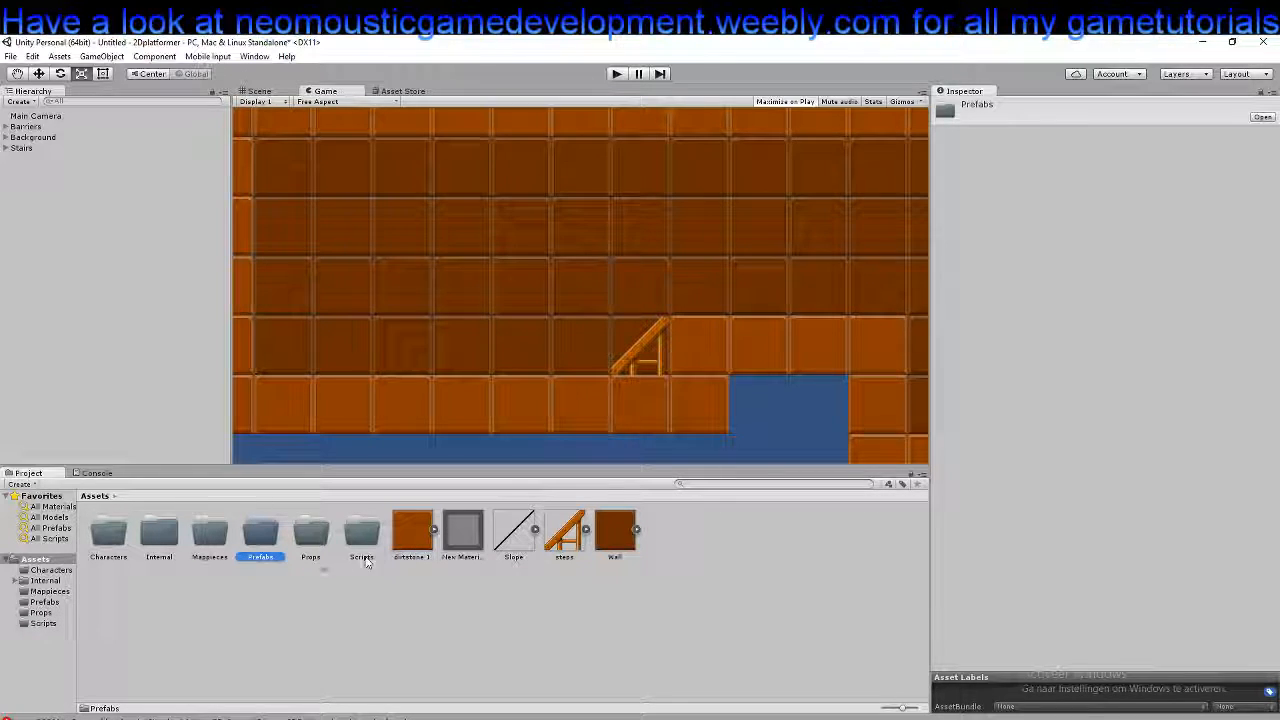
Delete the New Material asset from the Assets folder
{"action": "right_click", "coordinate": [472, 530]}
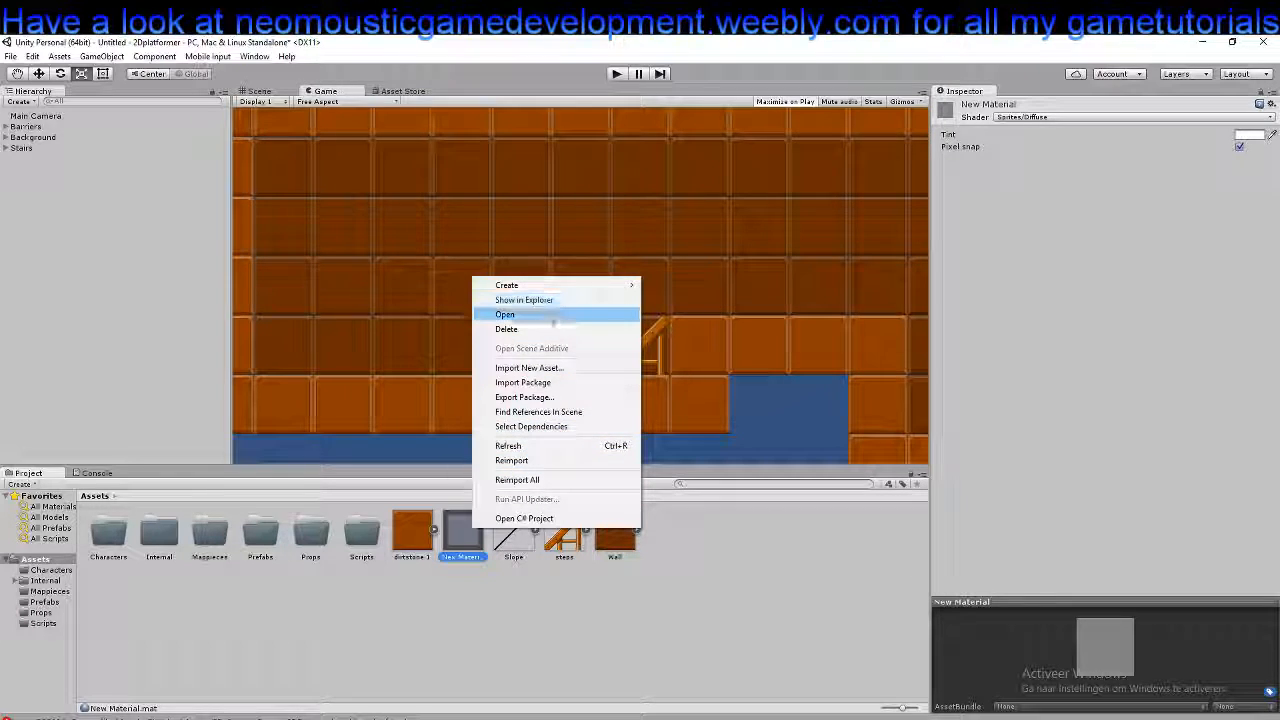
{"action": "left_click", "coordinate": [545, 316]}
{"action": "right_click", "coordinate": [465, 530]}
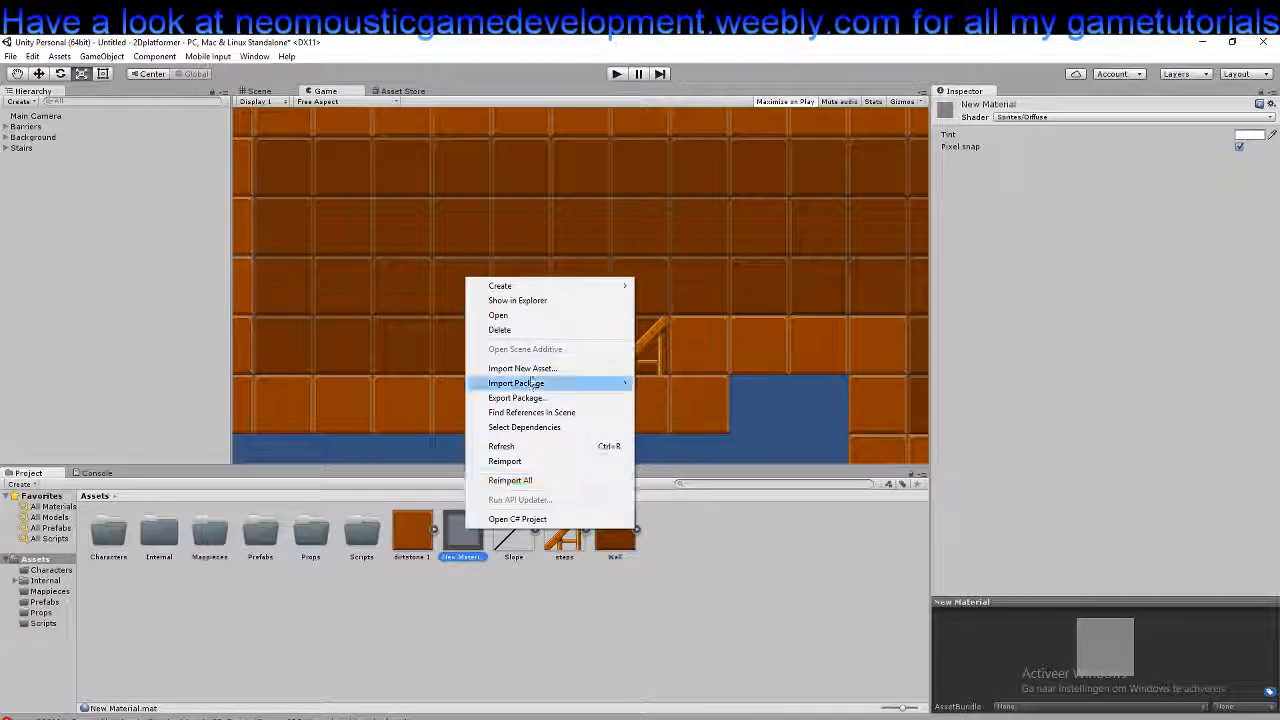
{"action": "left_click", "coordinate": [540, 329]}
{"action": "key", "text": "Return"}
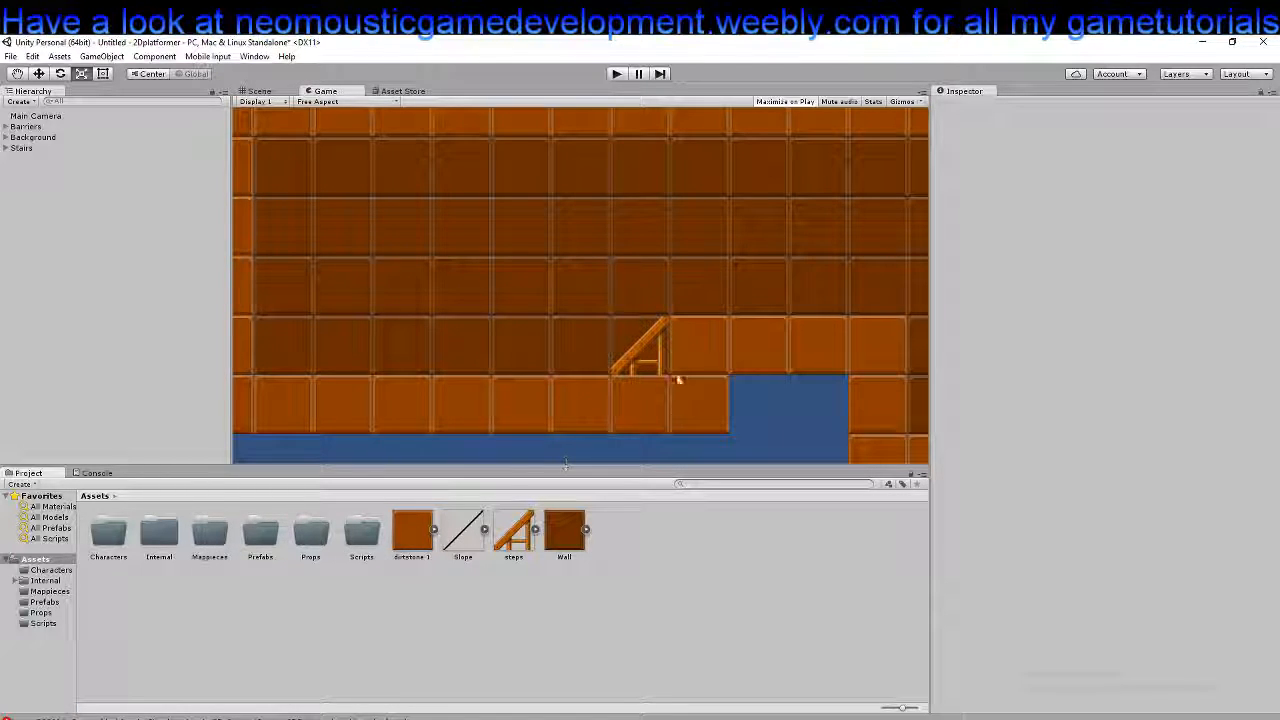
Save the Stairs object as a prefab in the Prefabs folder and return to the Assets folder
{"action": "left_click_drag", "start_coordinate": [22, 148], "coordinate": [414, 541]}
{"action": "left_click_drag", "start_coordinate": [548, 541], "coordinate": [251, 526]}
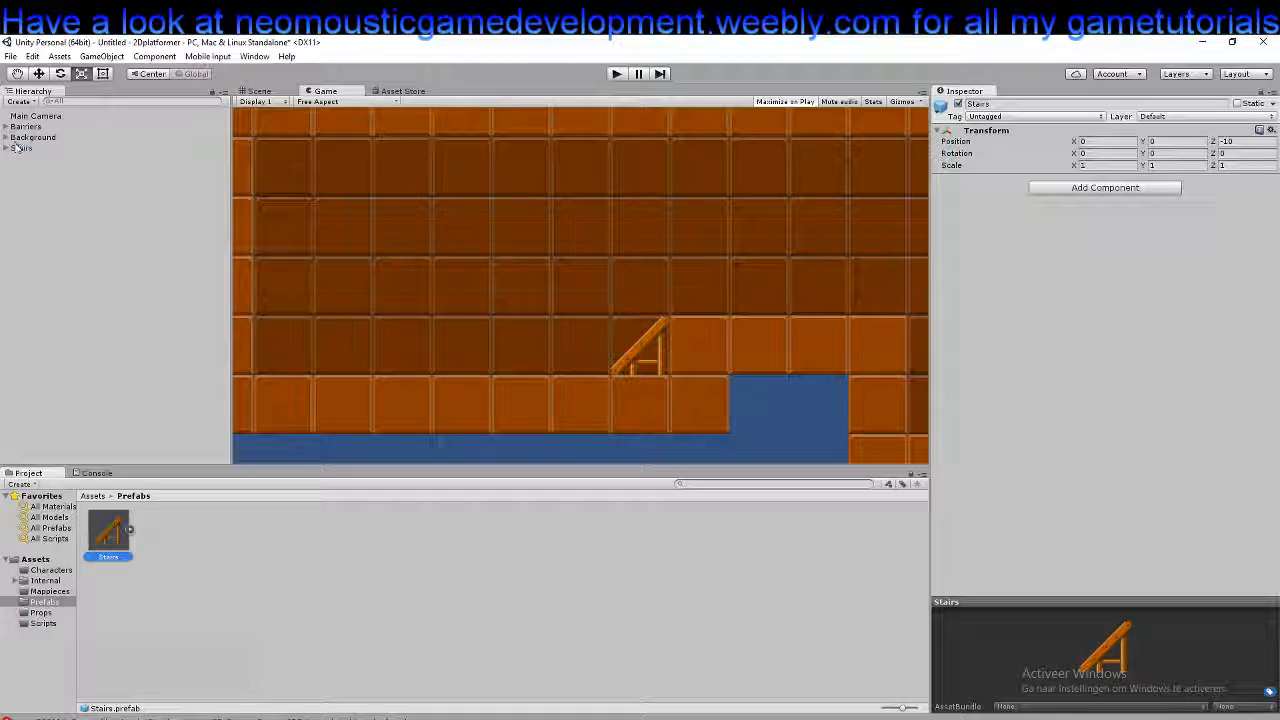
{"action": "left_click", "coordinate": [35, 559]}
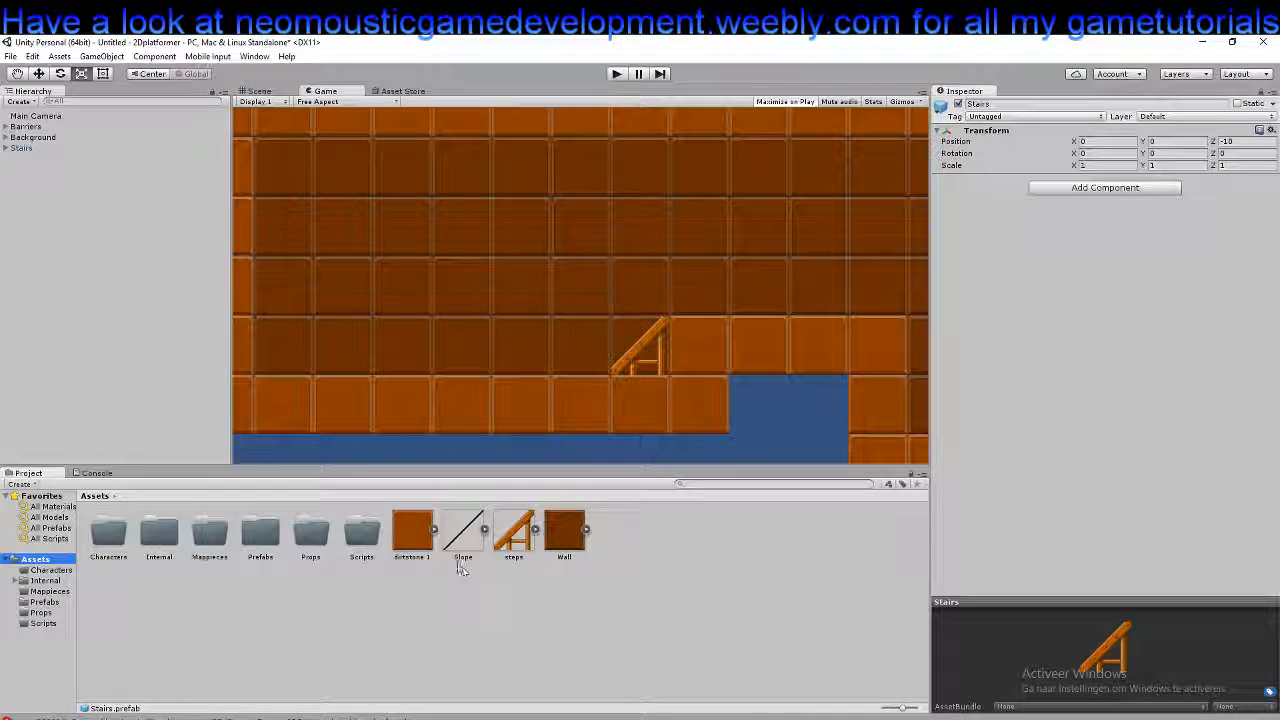
Sort the loose sprites: move dirtstone 1 and Wall into the Mappieces folder, and Slope and steps into the Props folder
{"action": "left_click", "coordinate": [414, 532]}
{"action": "left_click_drag", "start_coordinate": [414, 529], "coordinate": [217, 537]}
{"action": "left_click", "coordinate": [413, 530]}
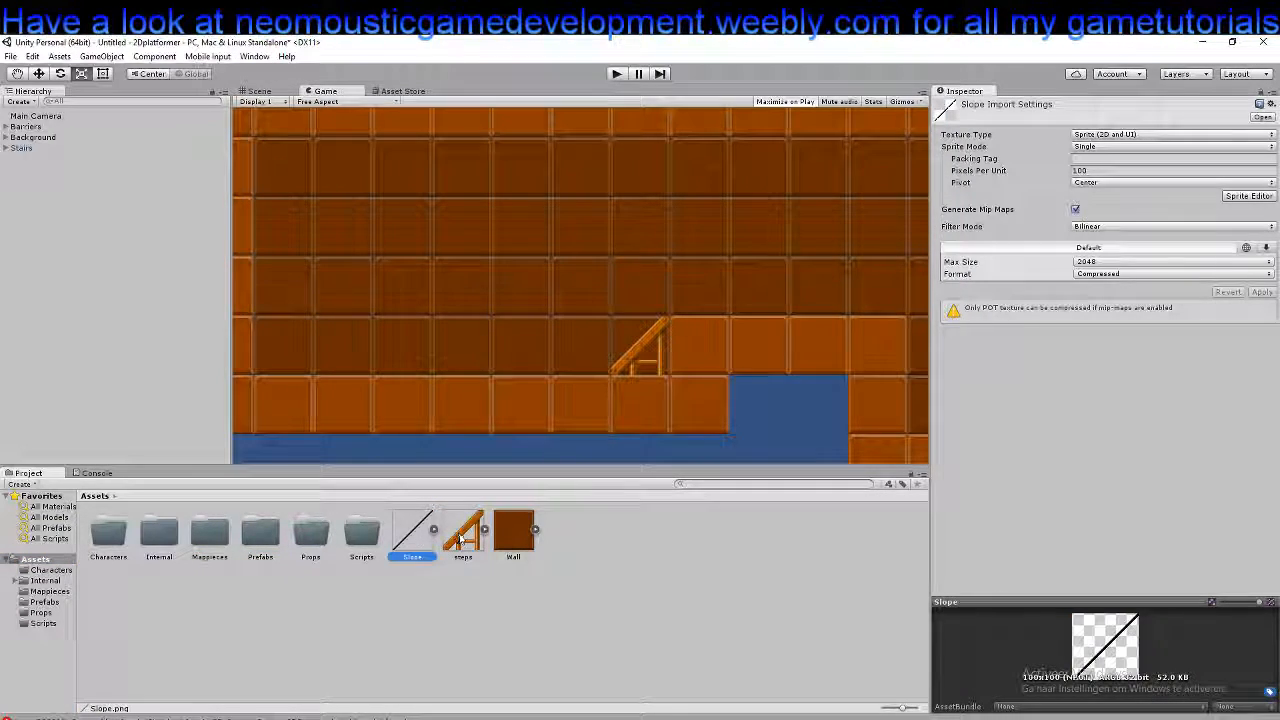
{"action": "left_click", "coordinate": [463, 530], "text": "shift"}
{"action": "left_click_drag", "start_coordinate": [463, 530], "coordinate": [272, 538]}
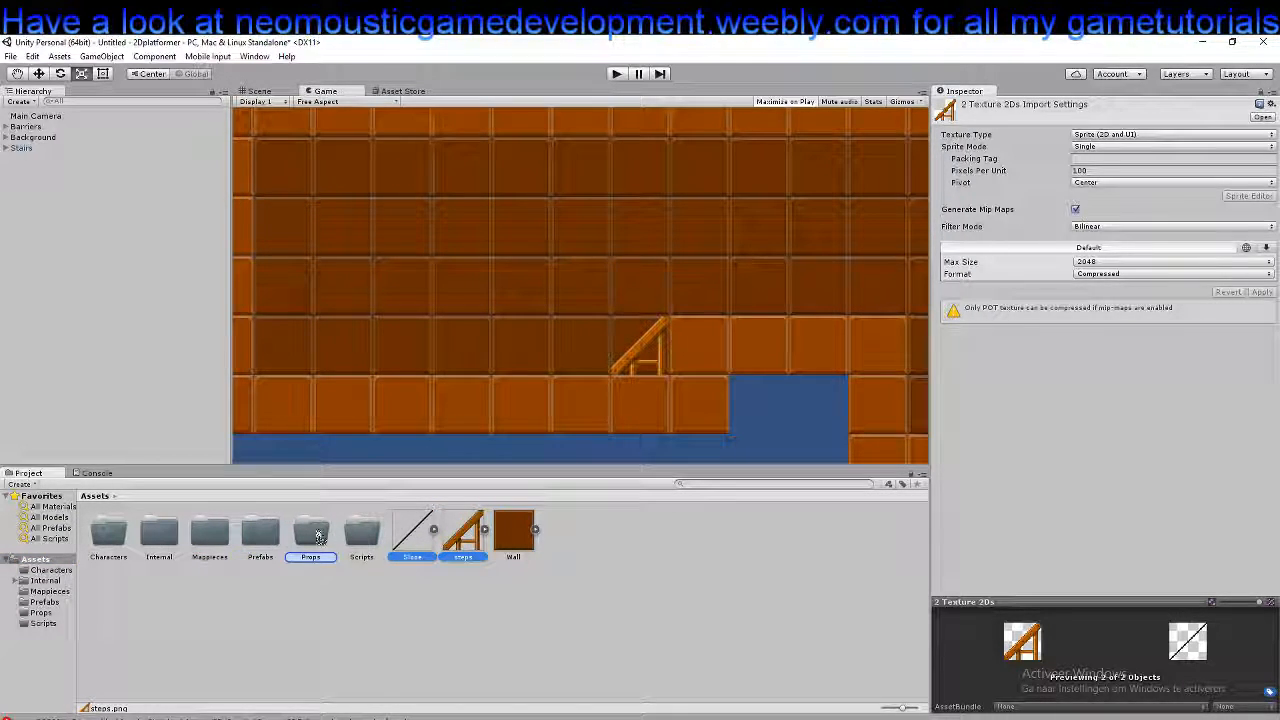
{"action": "left_click_drag", "start_coordinate": [408, 534], "coordinate": [210, 535]}
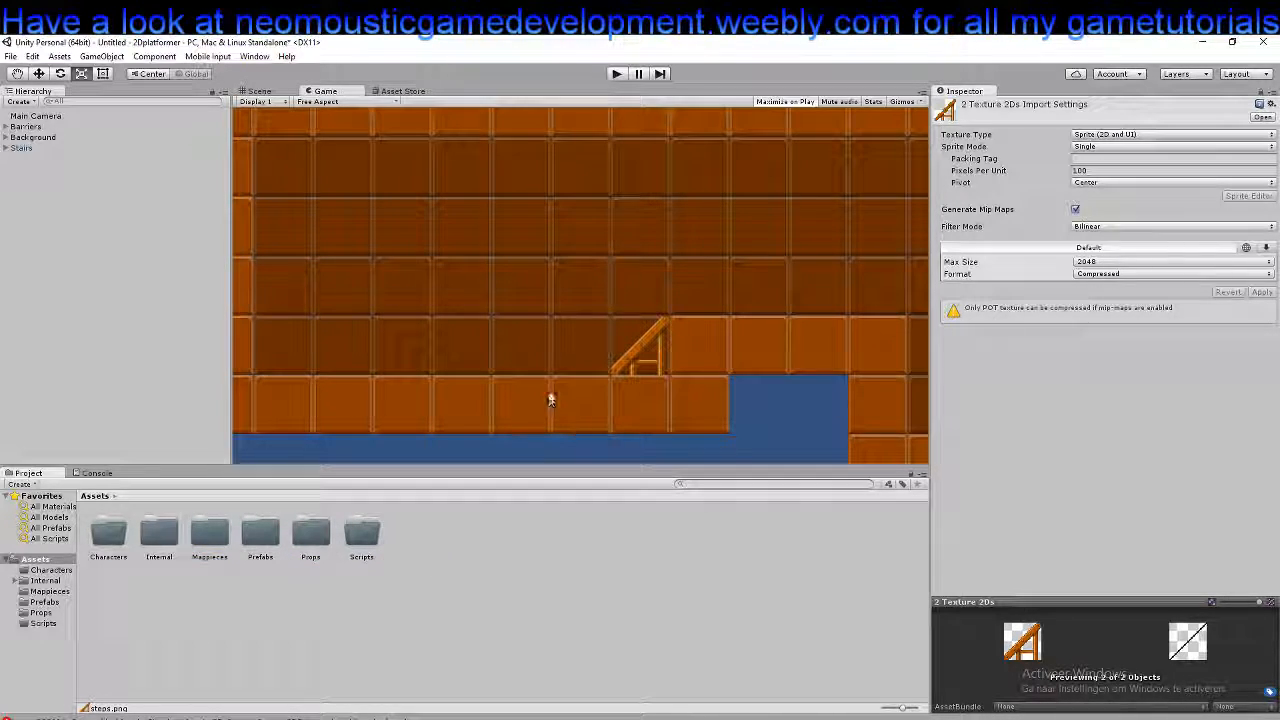